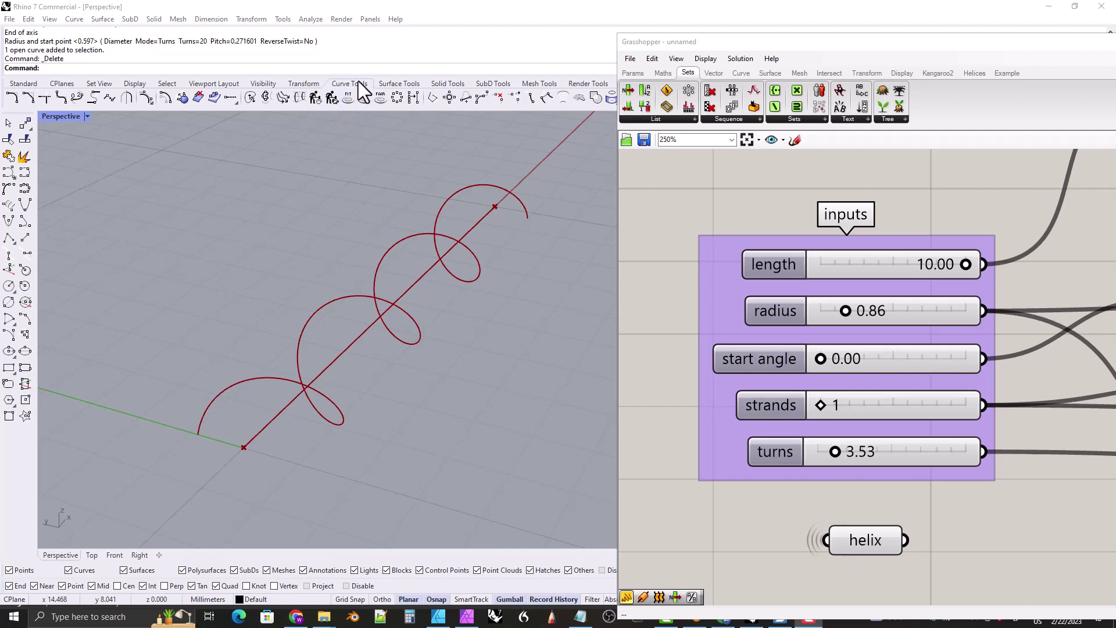
Draw a helix with 3 turns around a slanted axis on the ground plane, beside the previewed helix
click(8, 204)
click(169, 293)
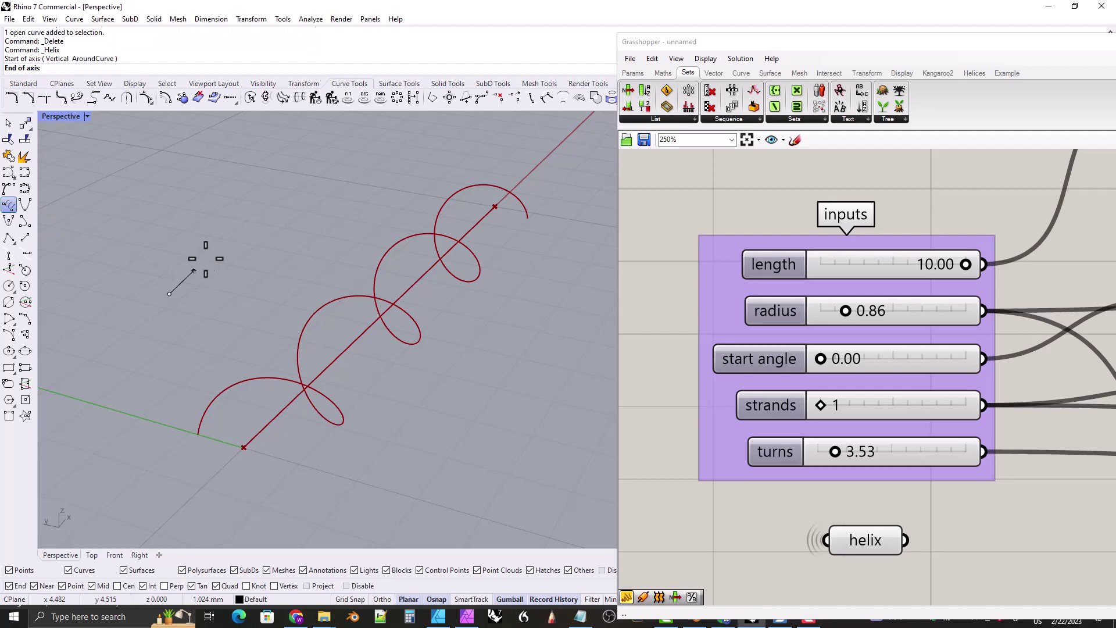
click(303, 204)
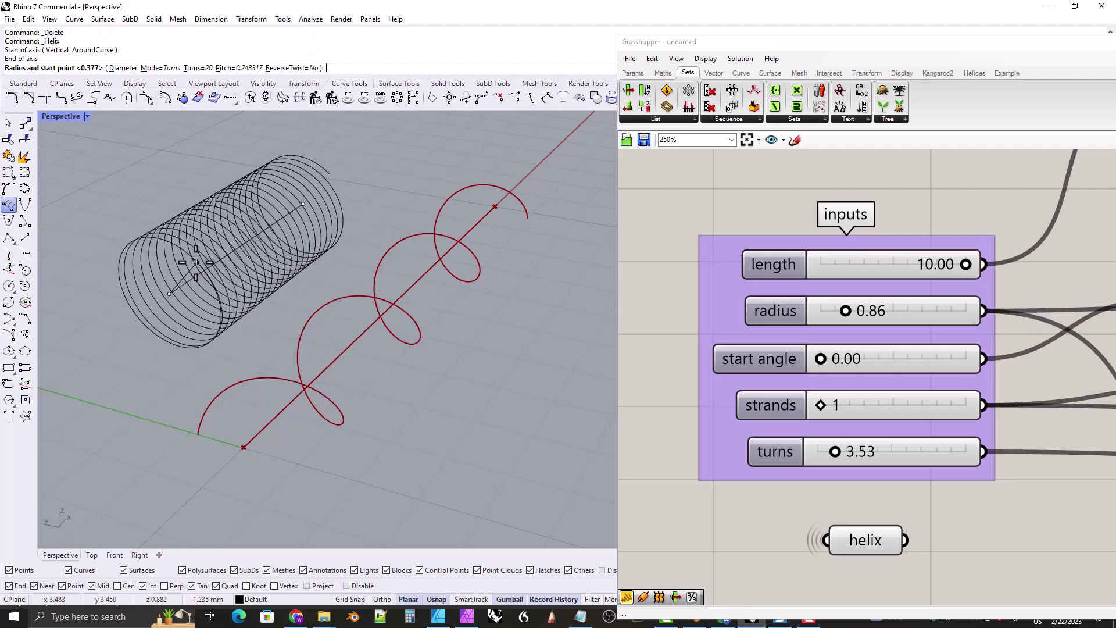
click(198, 68)
text(3)
key(Return)
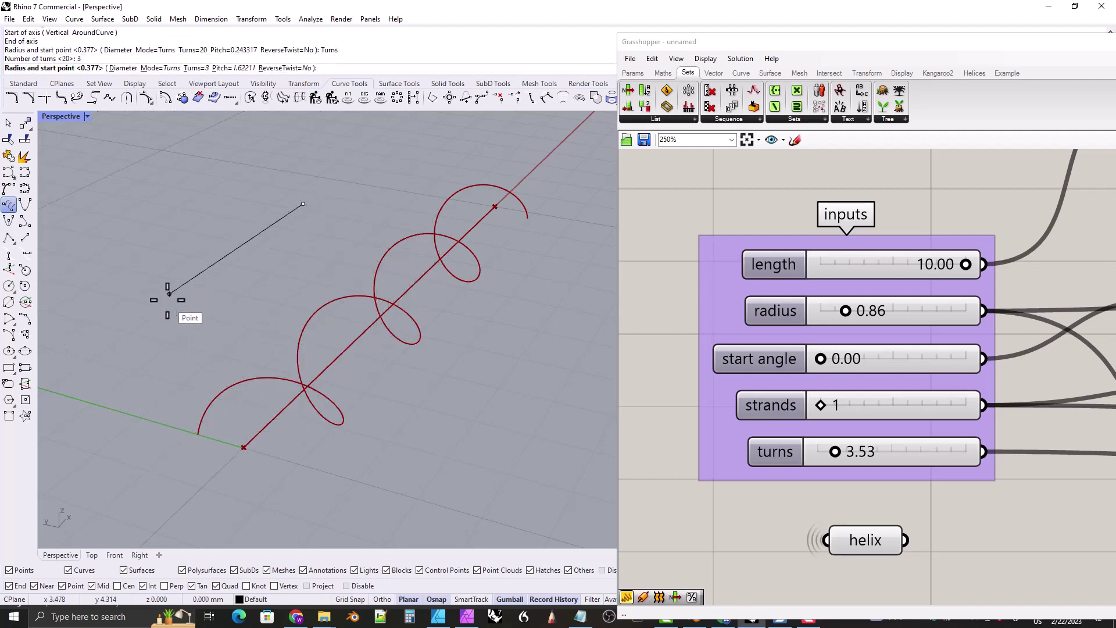
click(161, 279)
Delete the three-turn helix drawn beside the previewed one
mouse_move(190, 260)
right_down()
mouse_move(149, 244)
mouse_move(194, 239)
right_up()
click(231, 246)
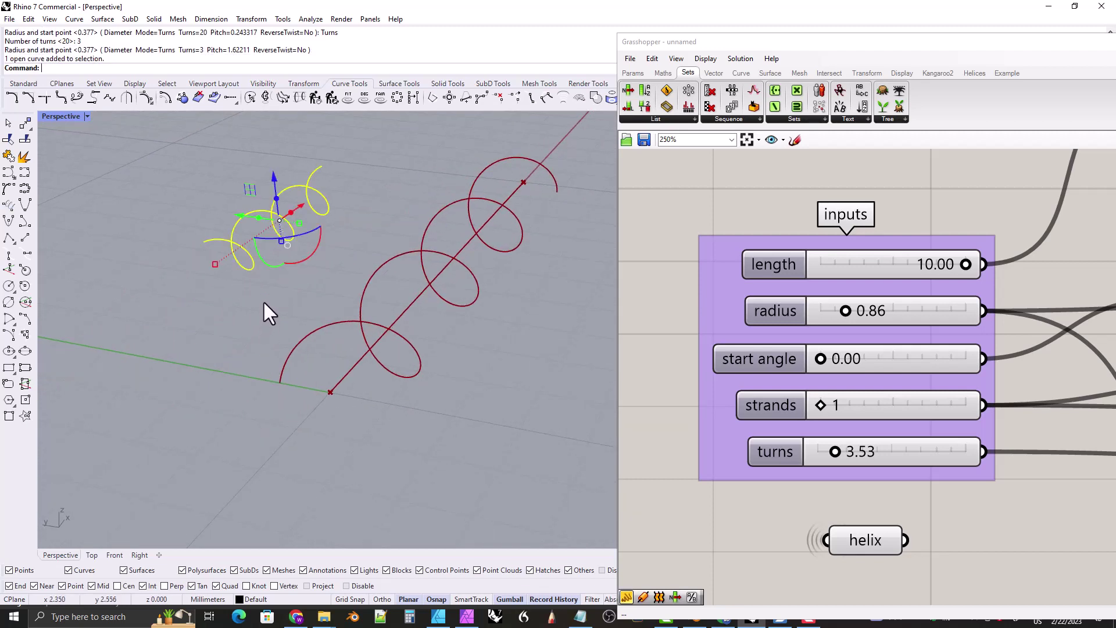
key(Delete)
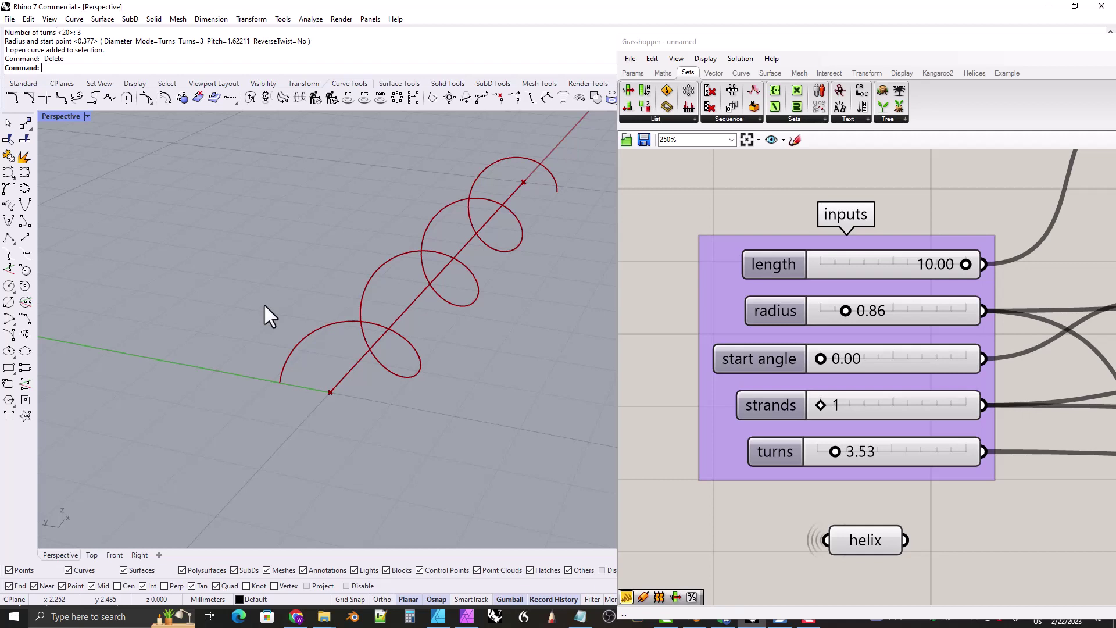
Examine the previewed helix alternately in the Perspective and Right views, comparing its coils with its end-on profile around the axis
right_drag(360, 342, 342, 342)
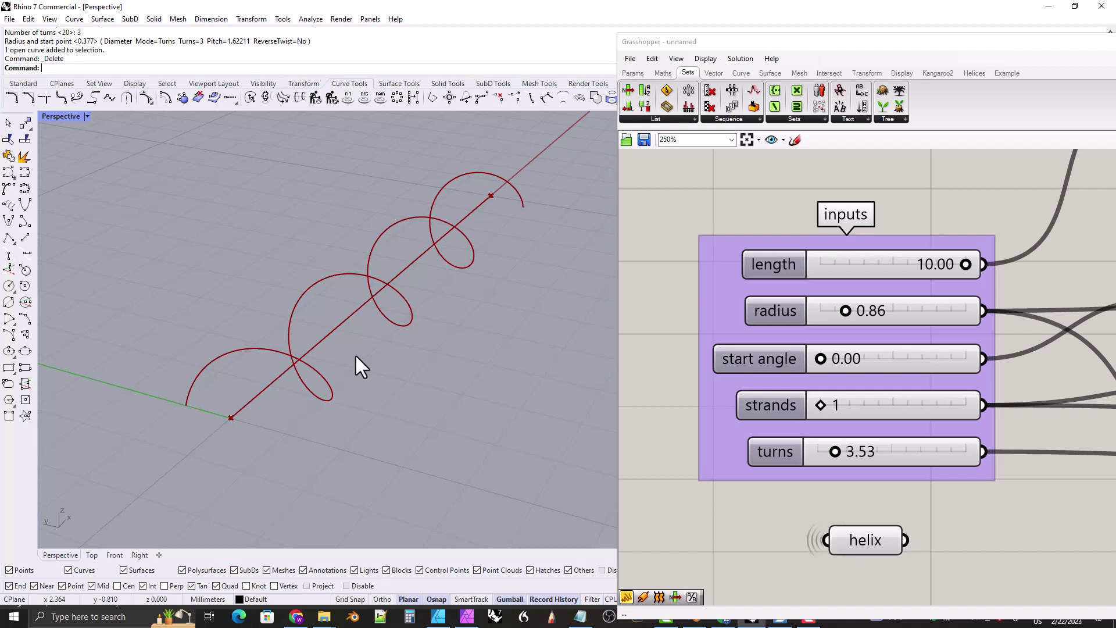
click(139, 555)
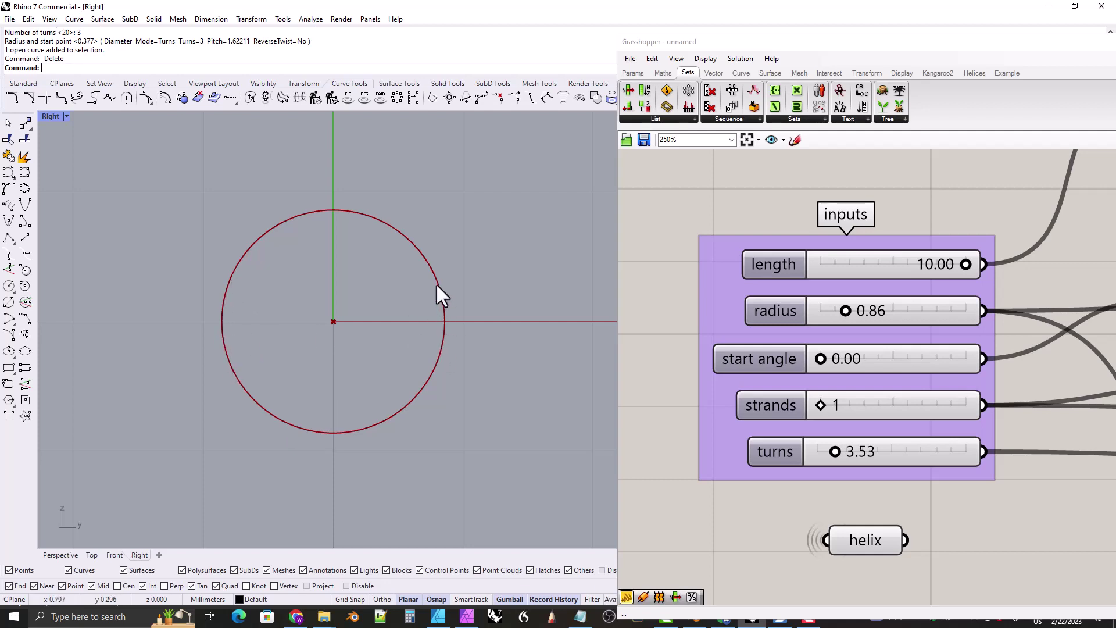
click(61, 554)
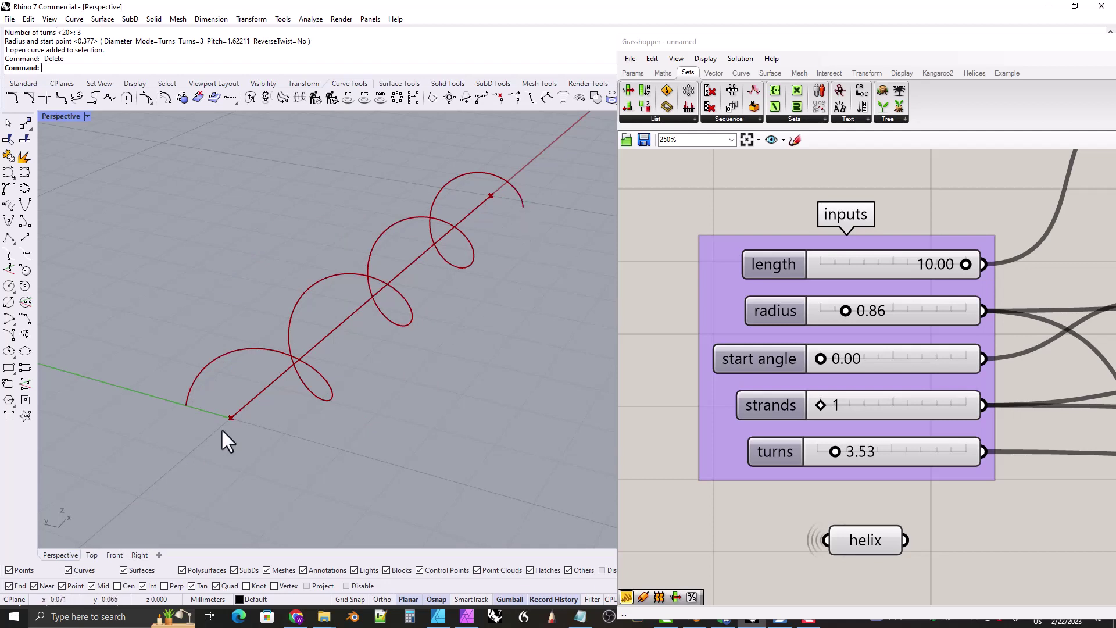
click(139, 554)
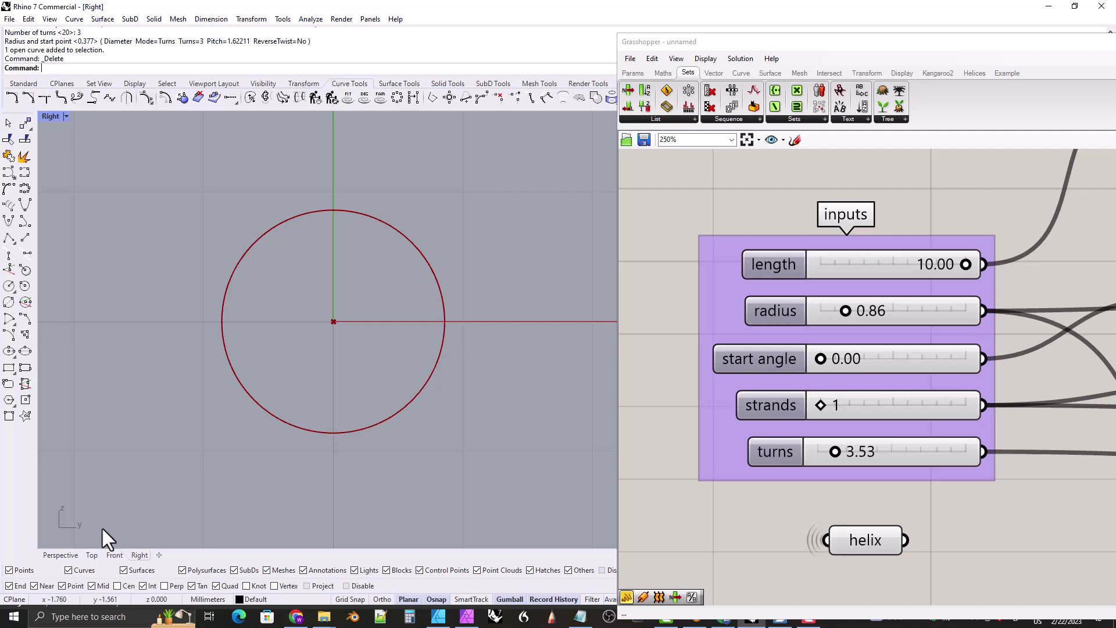
click(58, 557)
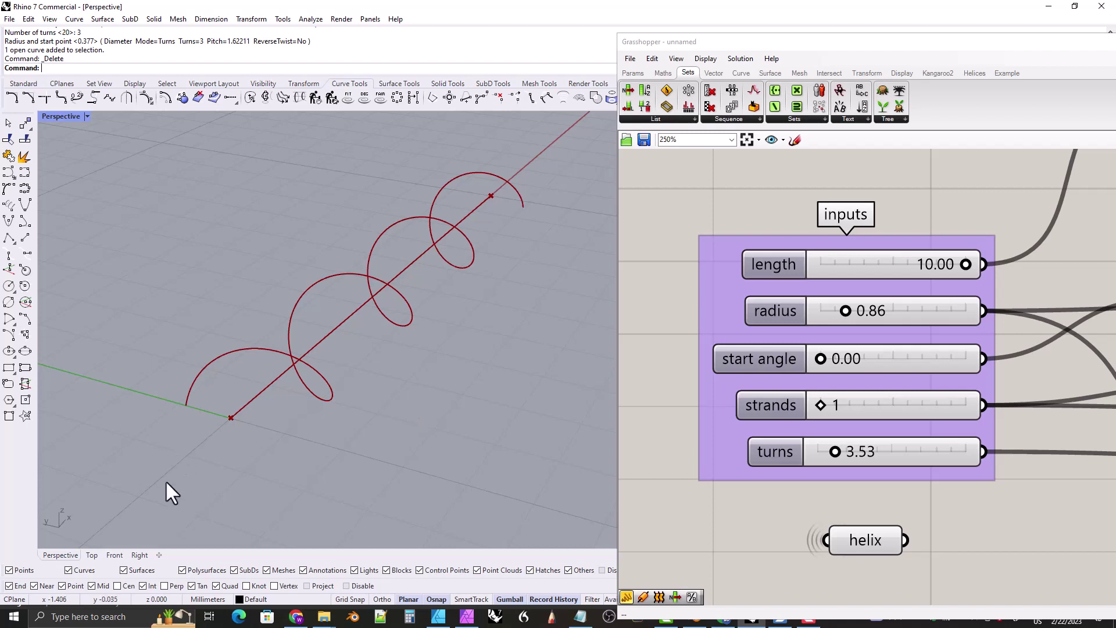
click(140, 555)
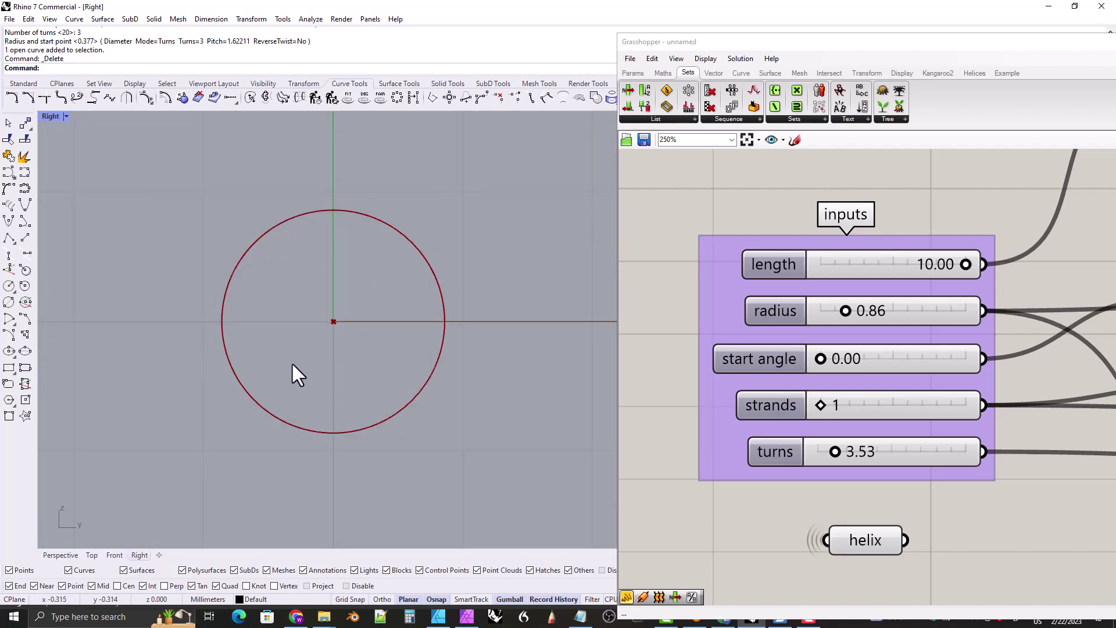
click(58, 555)
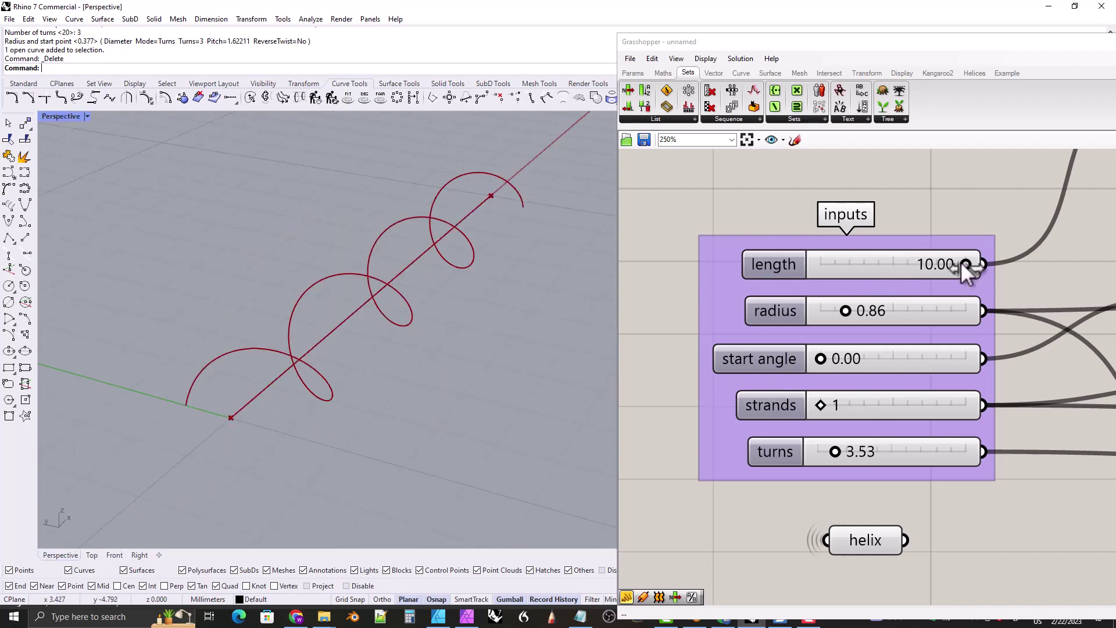
Set the helix radius to 0.82 and the number of strands to 3, keeping length 10.00 and start angle 0.00
drag(961, 263, 938, 285)
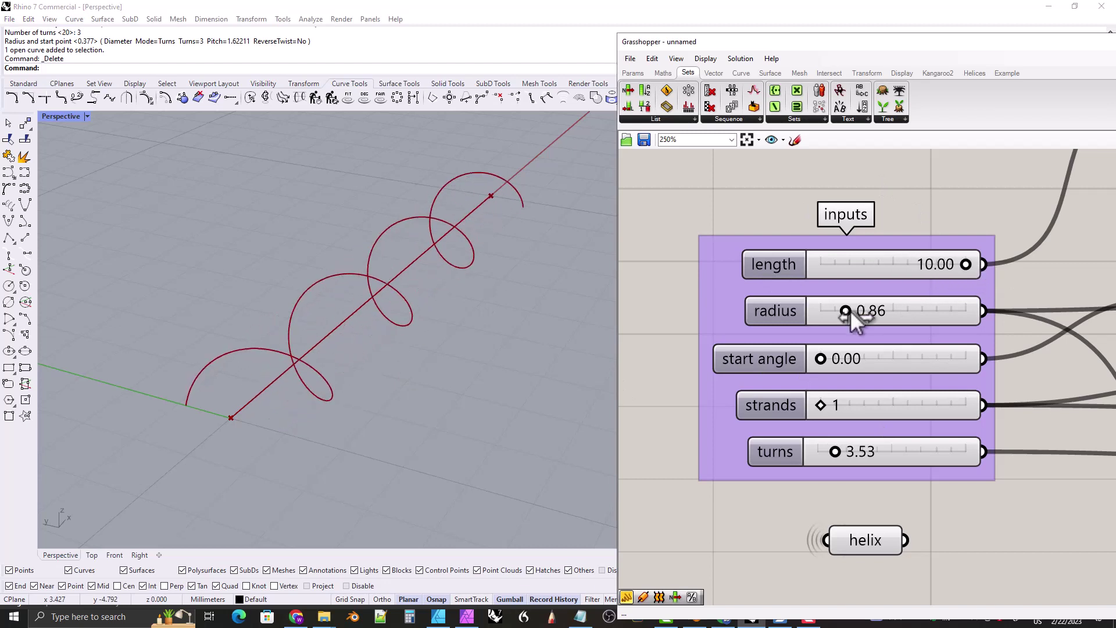
mouse_move(849, 313)
mouse_down()
mouse_move(862, 308)
mouse_move(843, 311)
mouse_up()
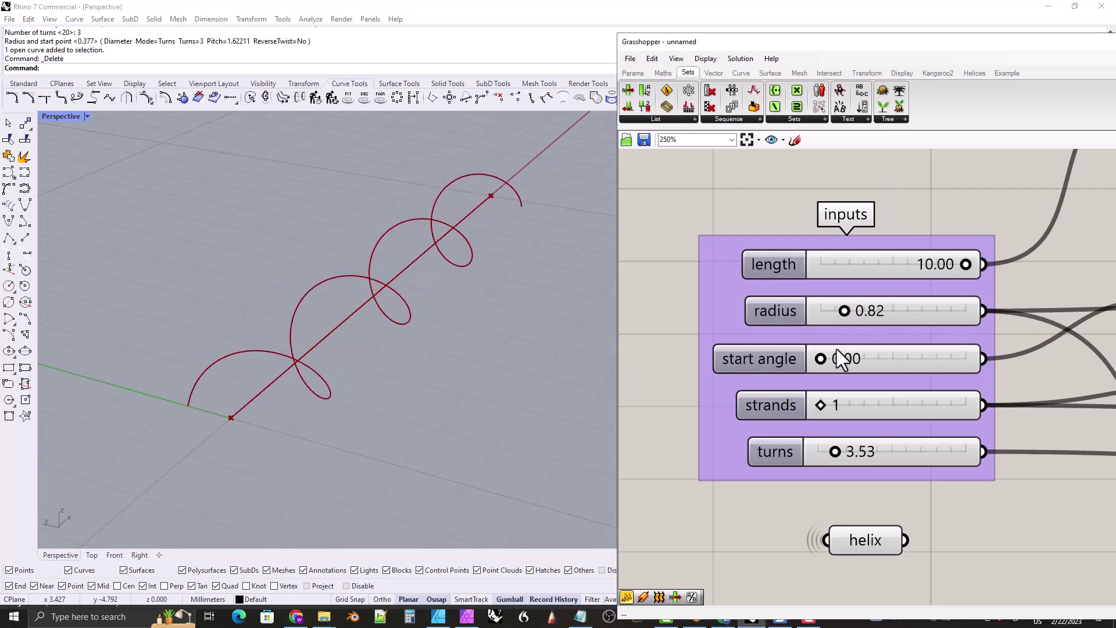
mouse_move(821, 358)
mouse_down()
mouse_move(965, 361)
mouse_move(814, 366)
mouse_up()
drag(821, 406, 881, 406)
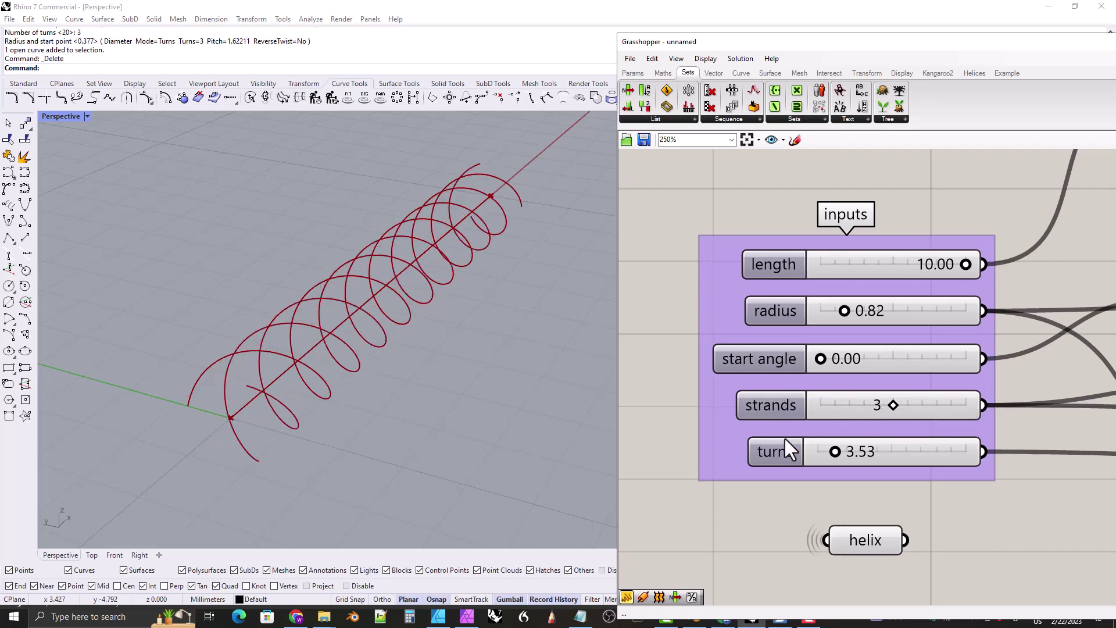
right_drag(277, 407, 240, 398)
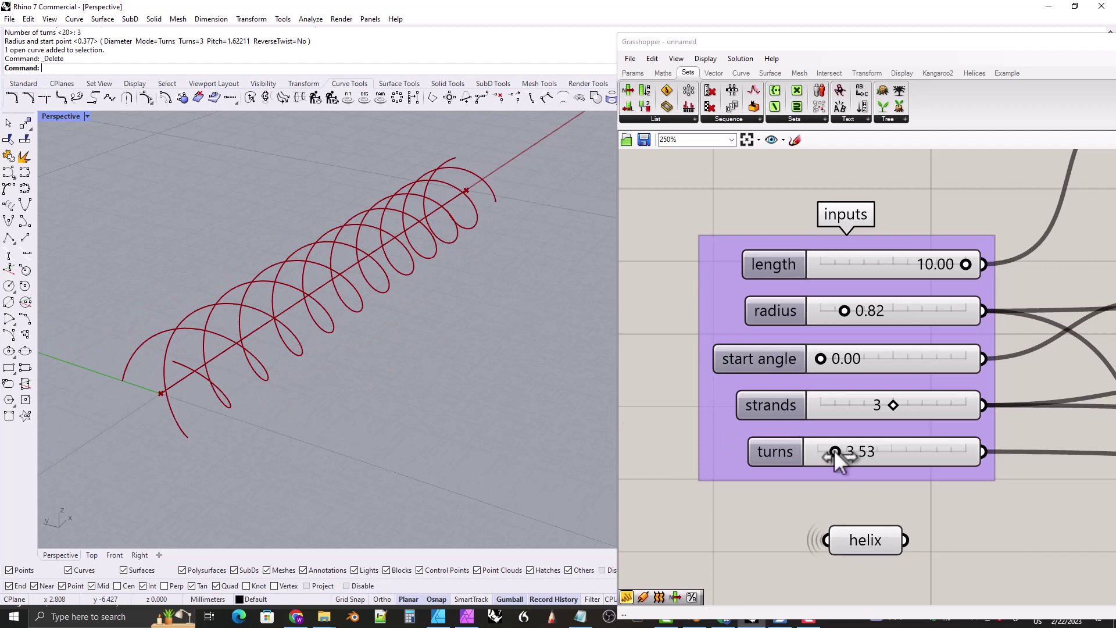
Reduce the turns to 0.00, then try 5 strands and return the strand count to 3
drag(833, 448, 793, 455)
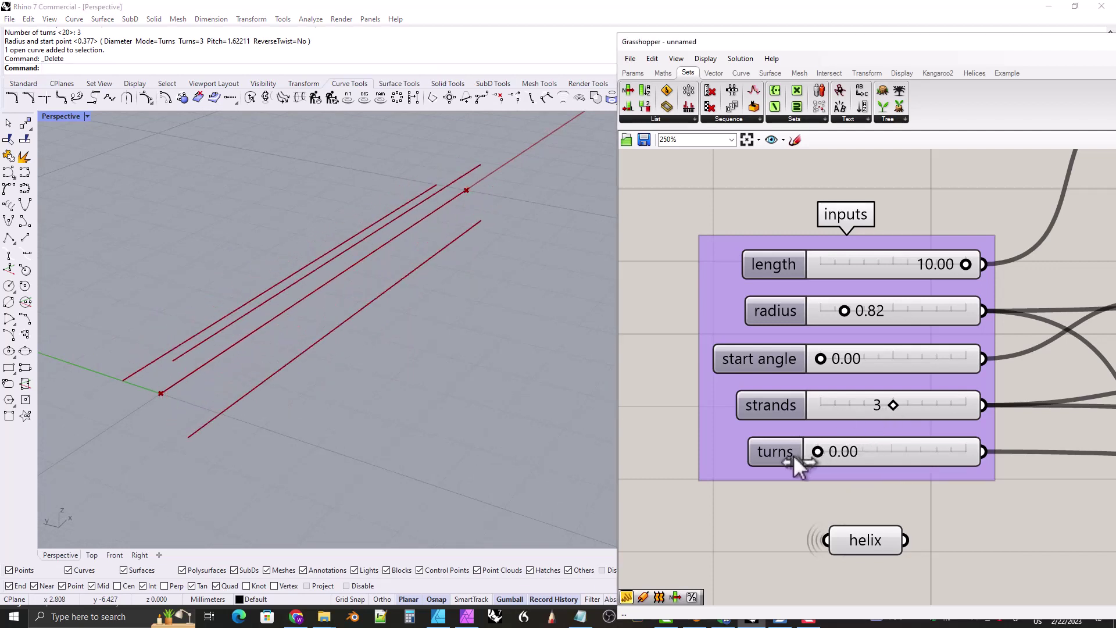
right_drag(441, 436, 445, 433)
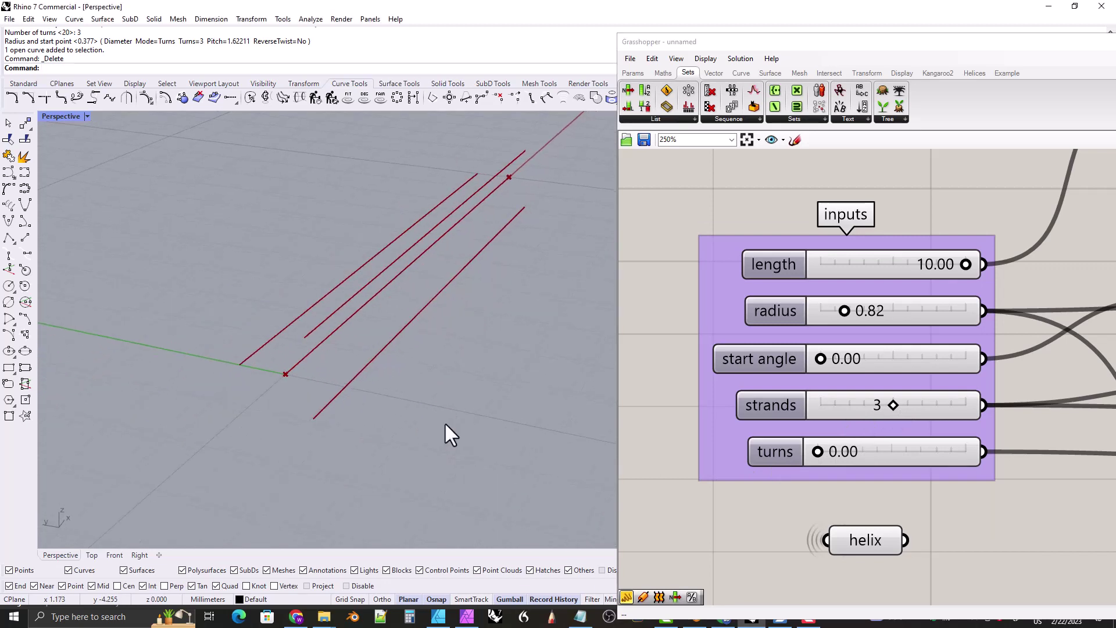
drag(892, 406, 948, 407)
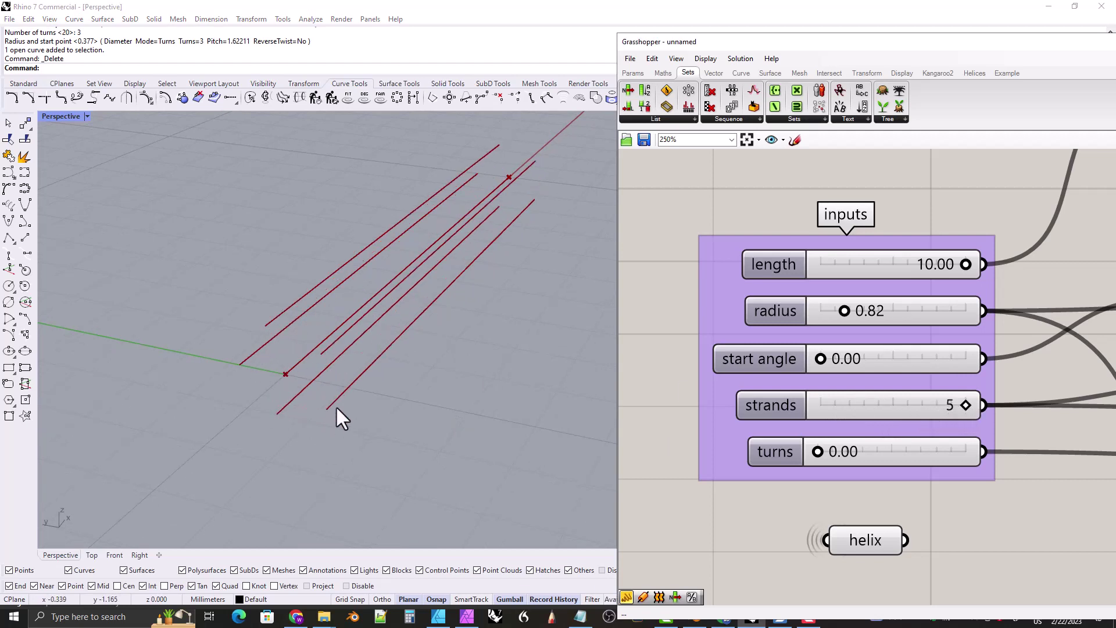
right_drag(345, 337, 411, 359)
drag(965, 404, 898, 415)
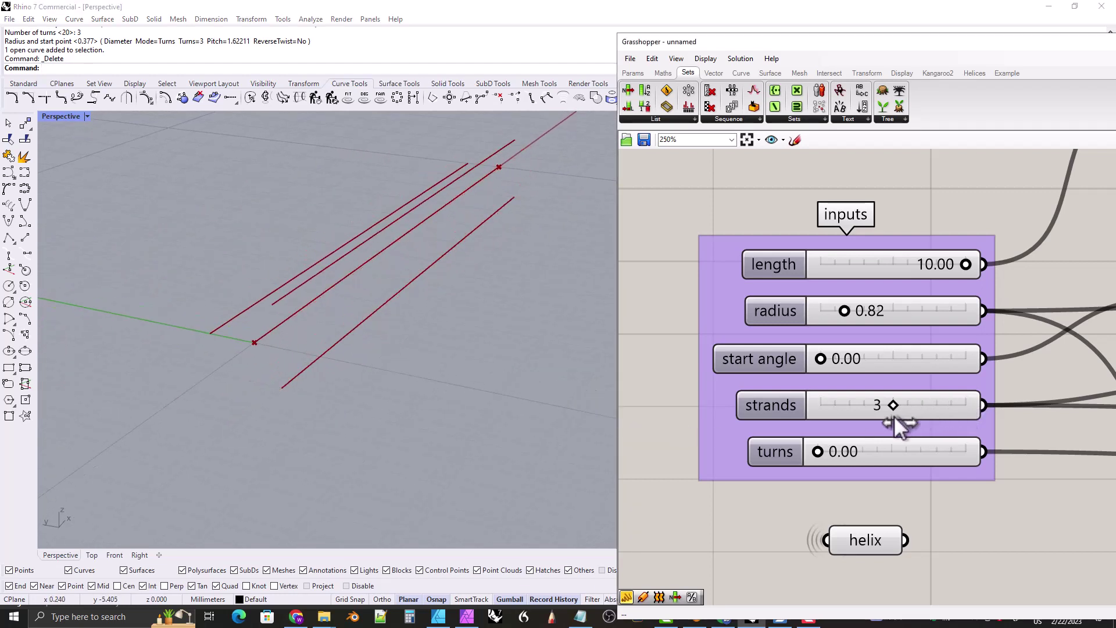
Set the helix turns to 1.65
drag(819, 457, 824, 456)
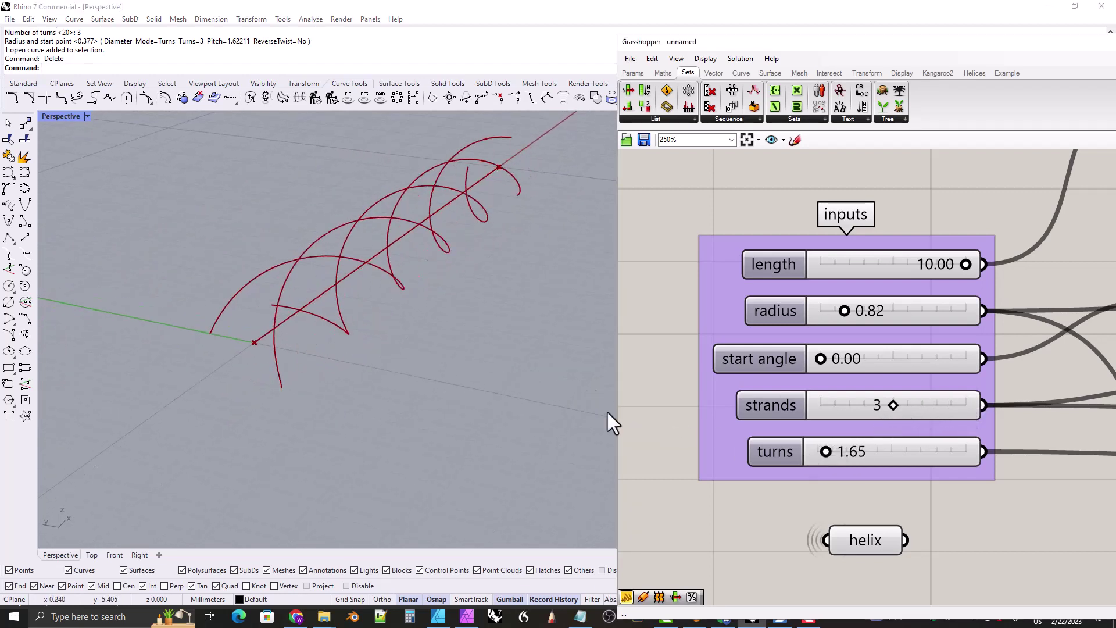
right_drag(377, 378, 350, 363)
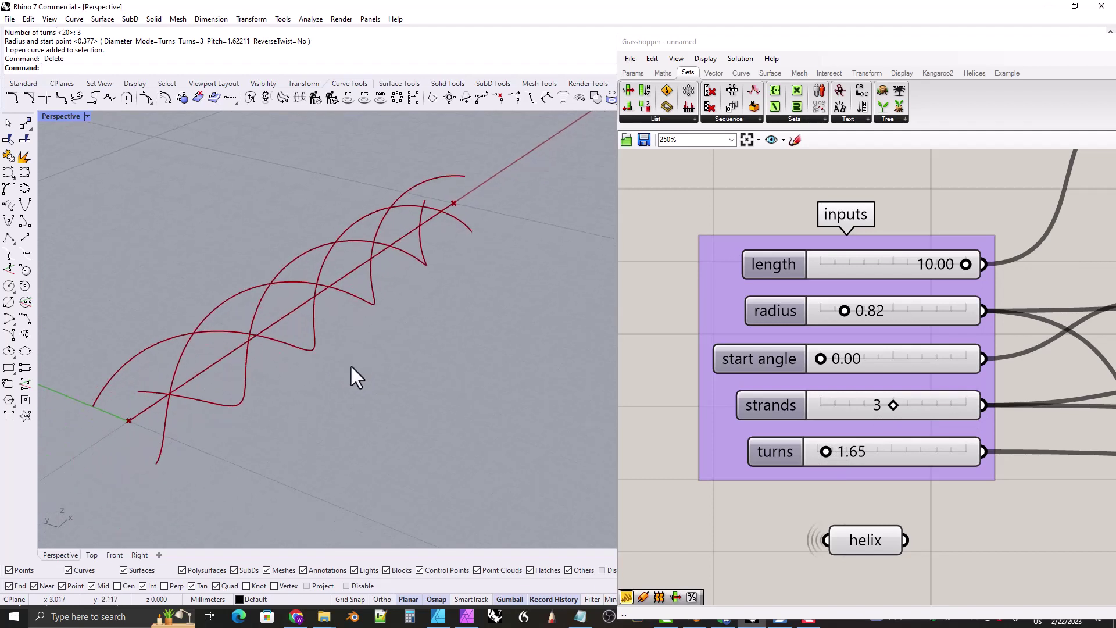
Bake the helix curves into Rhino with the default attributes
right_click(869, 544)
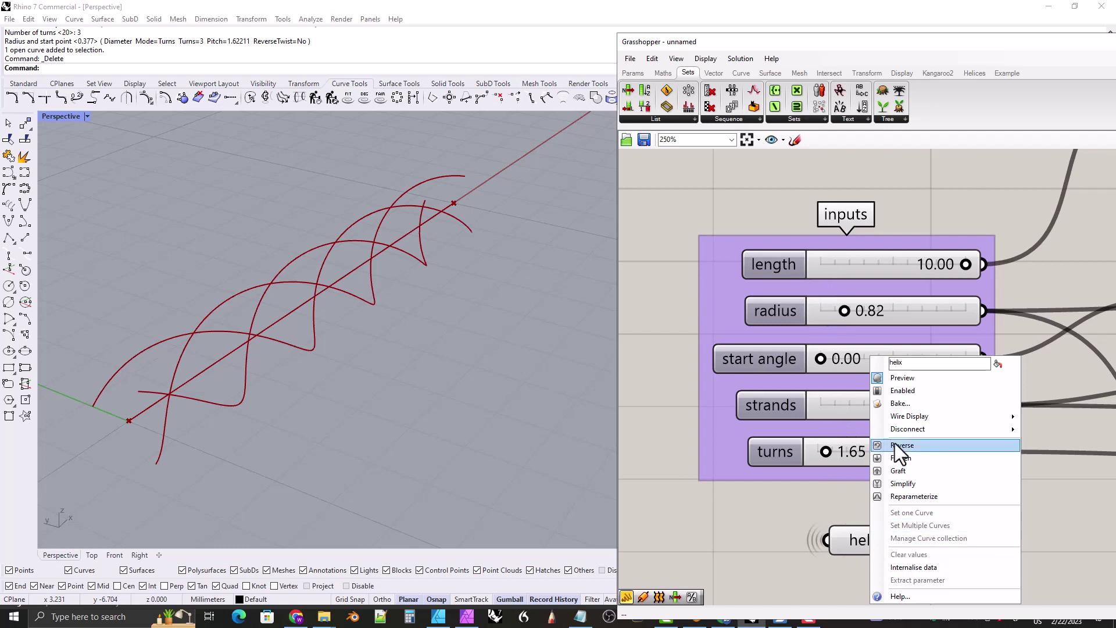
click(898, 404)
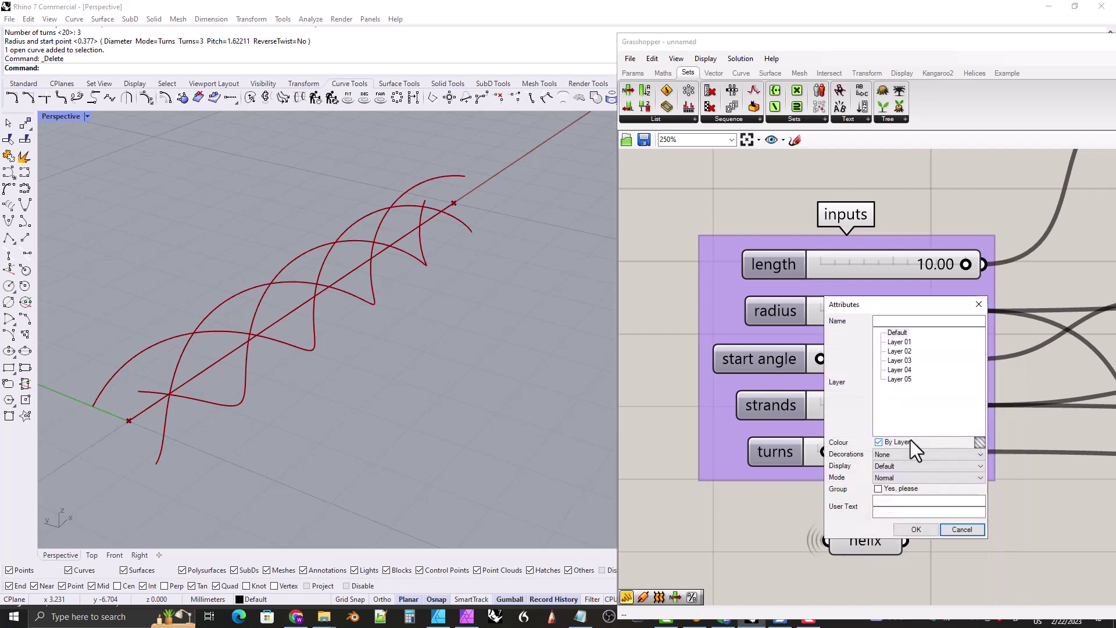
click(912, 526)
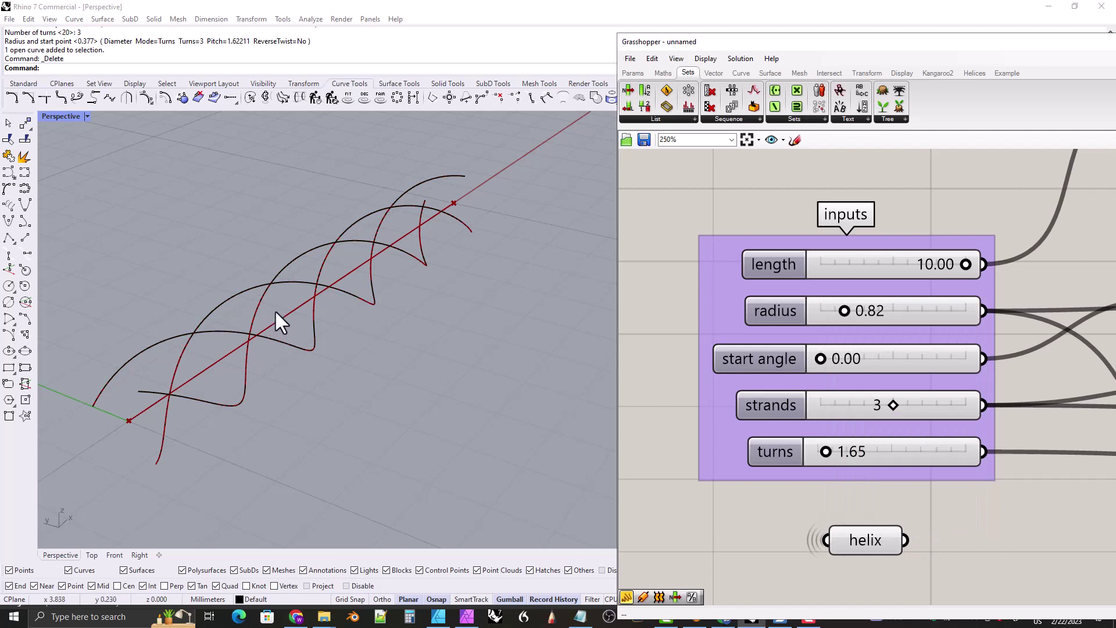
Select the three baked helix strands and move them along the Y axis, away from the preview
click(246, 295)
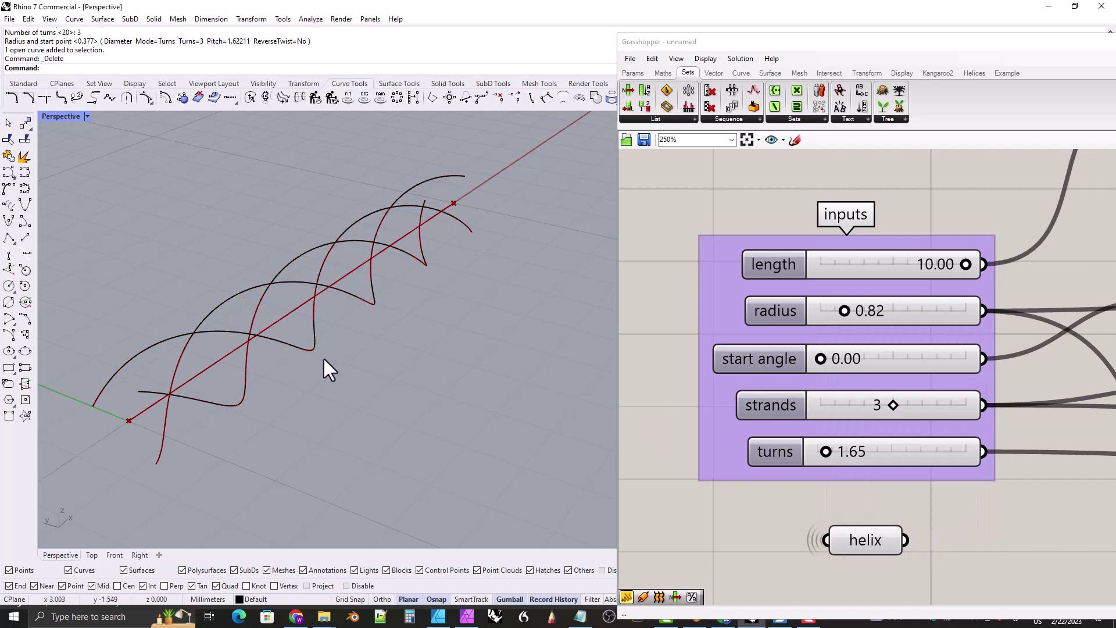
click(284, 272)
shift+click(246, 291)
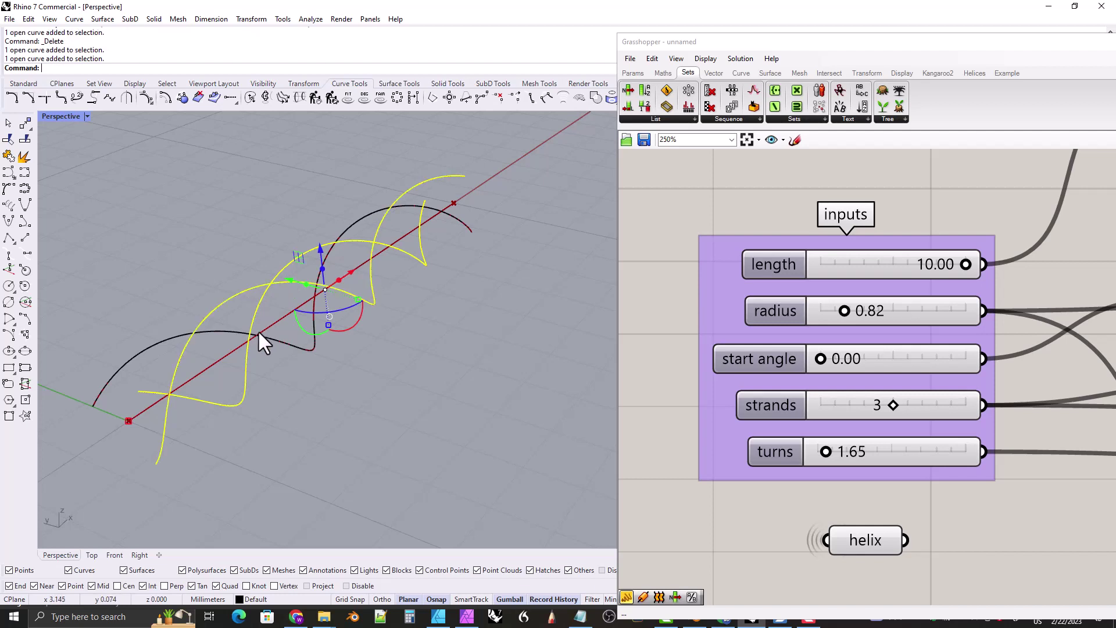
shift+click(280, 340)
scroll(291, 279, down, 2)
drag(274, 278, 214, 257)
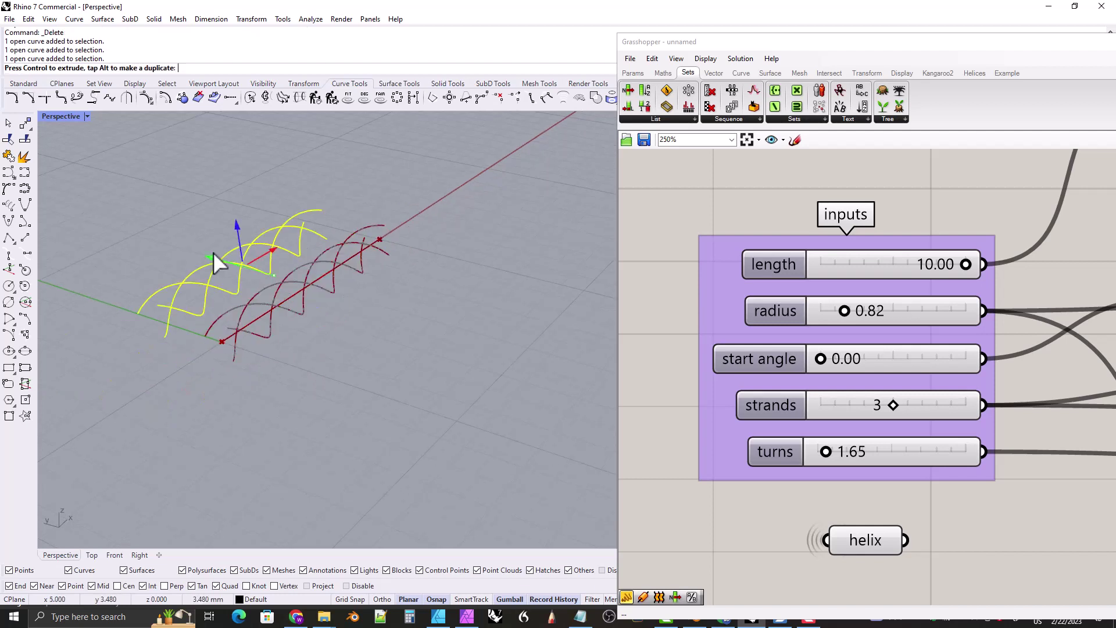
Raise the three baked helix strands along the Z axis and deselect them
shift+right_drag(234, 268, 336, 336)
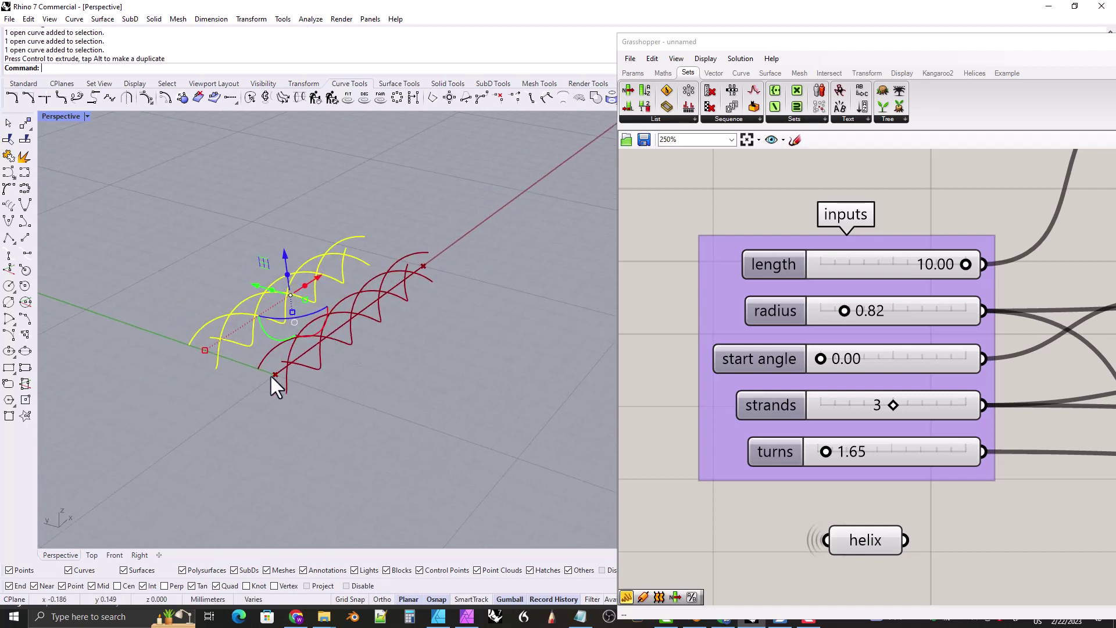
drag(274, 281, 287, 210)
click(404, 351)
right_drag(403, 351, 274, 300)
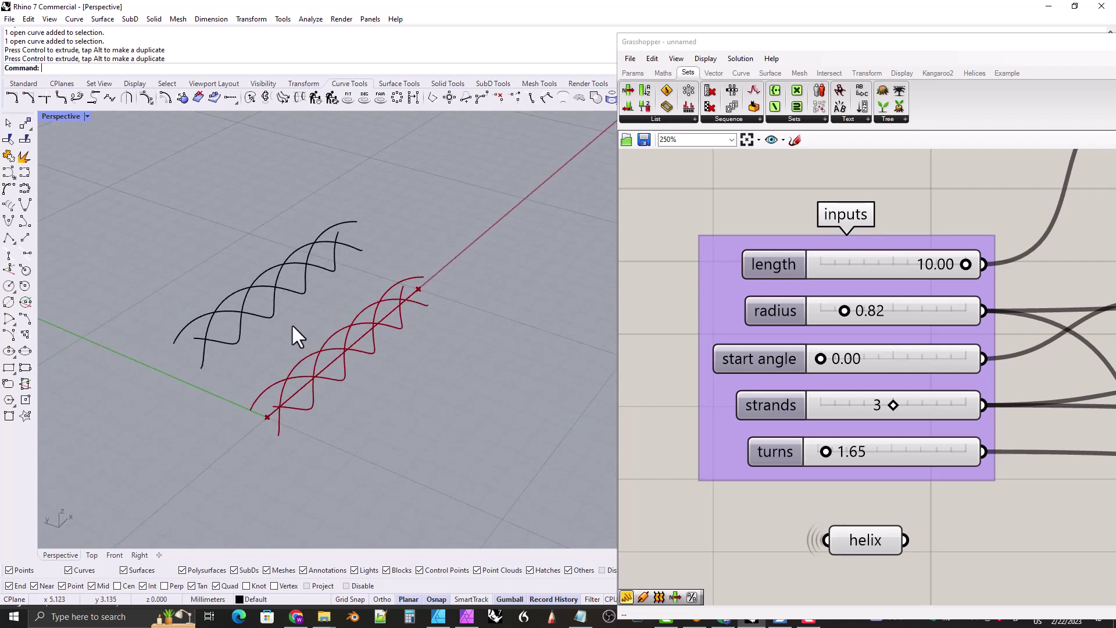
Delete the three baked helix strands, leaving only the Grasshopper preview
drag(291, 324, 245, 292)
key(Delete)
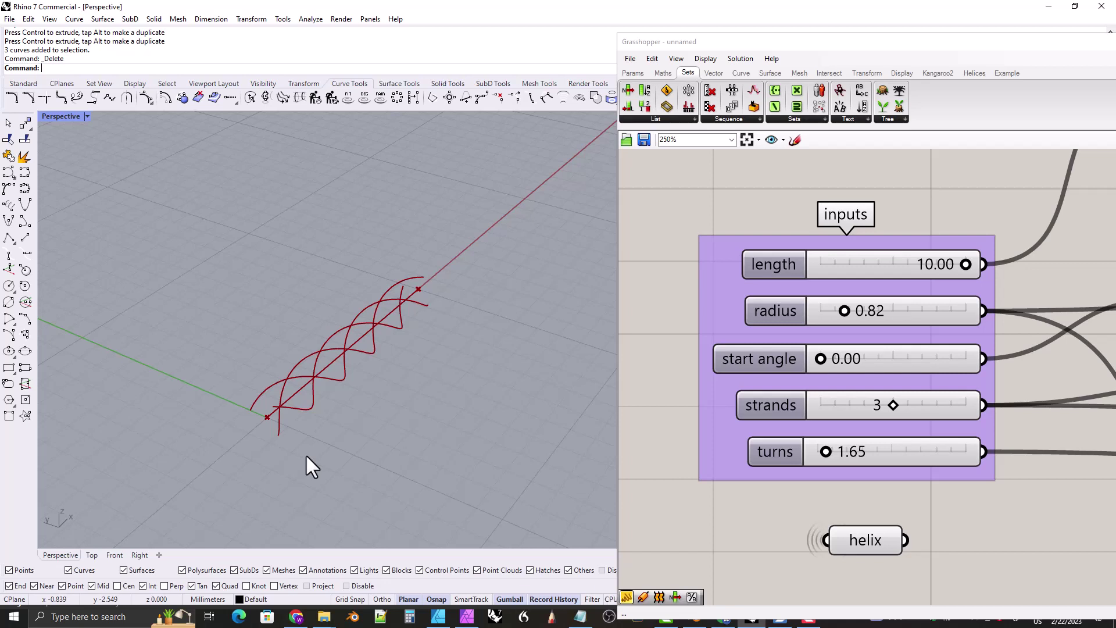
scroll(334, 349, up, 4)
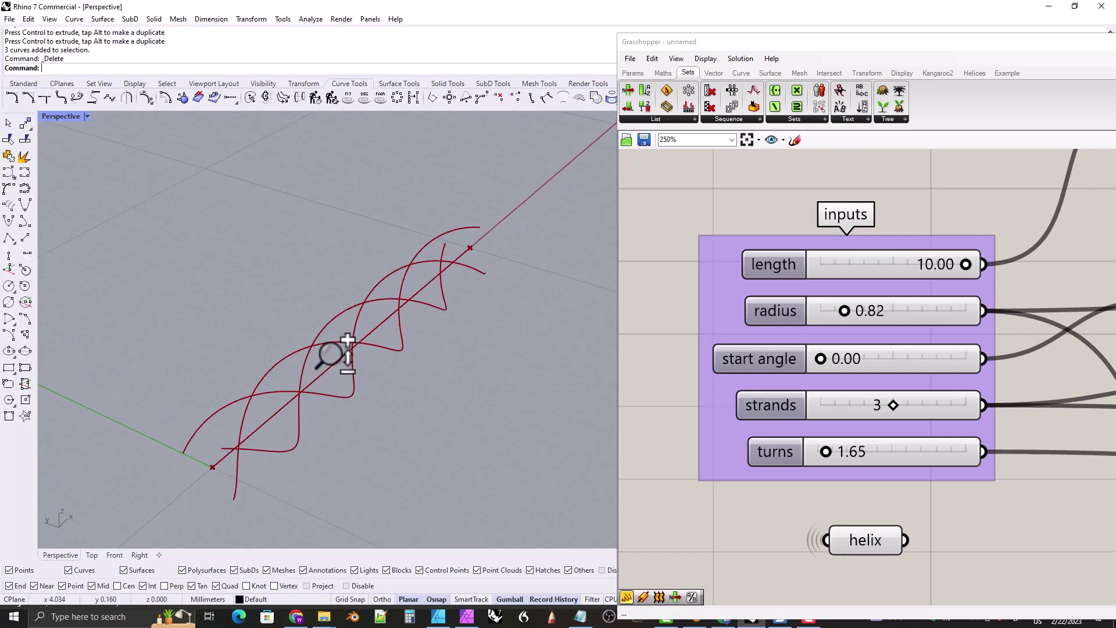
mouse_move(334, 348)
right_down()
mouse_move(356, 349)
mouse_move(360, 365)
mouse_move(345, 366)
right_up()
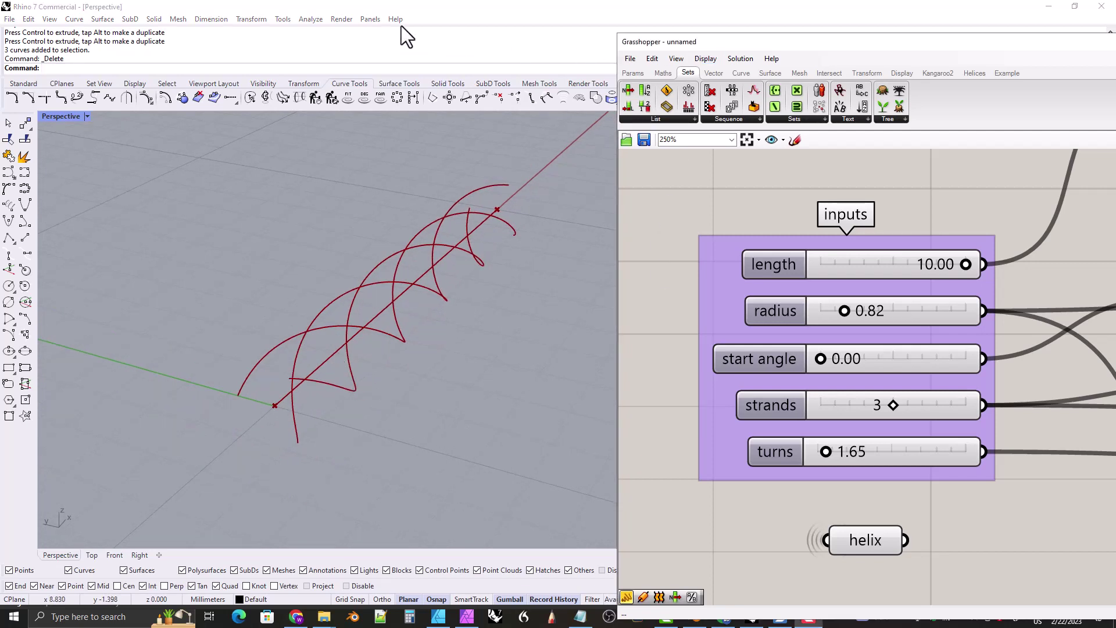
Place a two-point Line component on an empty Grasshopper canvas
click(635, 72)
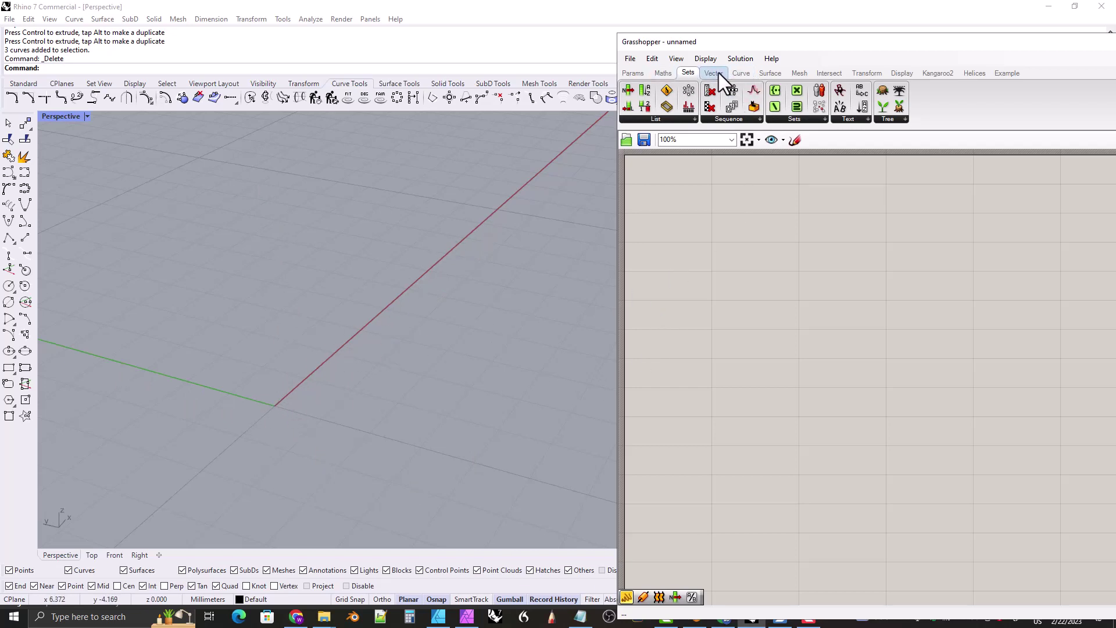
click(741, 74)
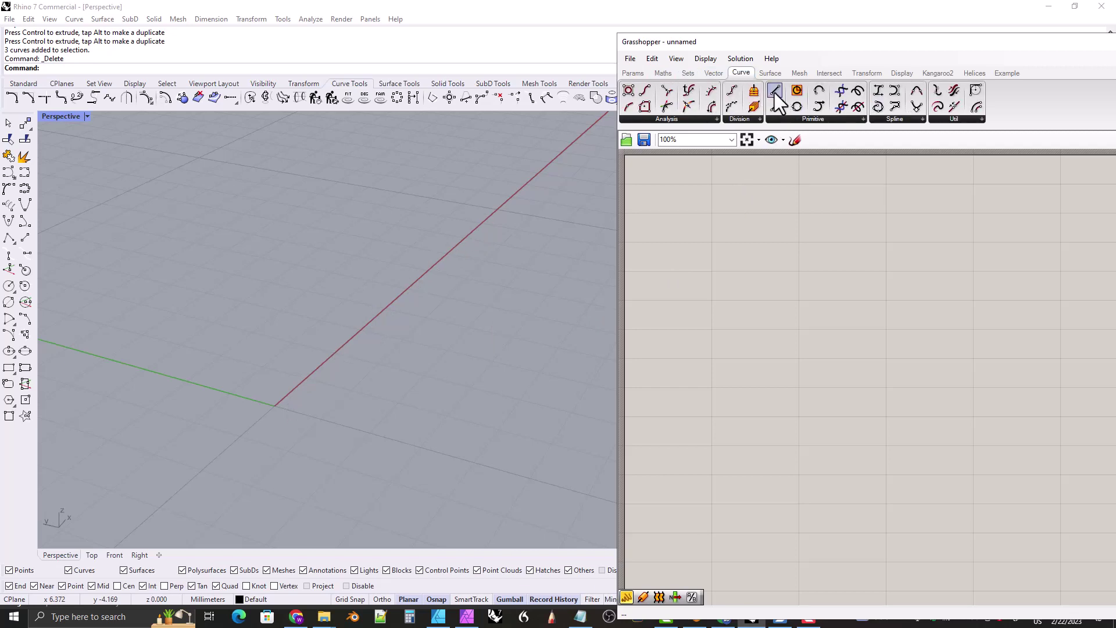
drag(775, 94, 898, 251)
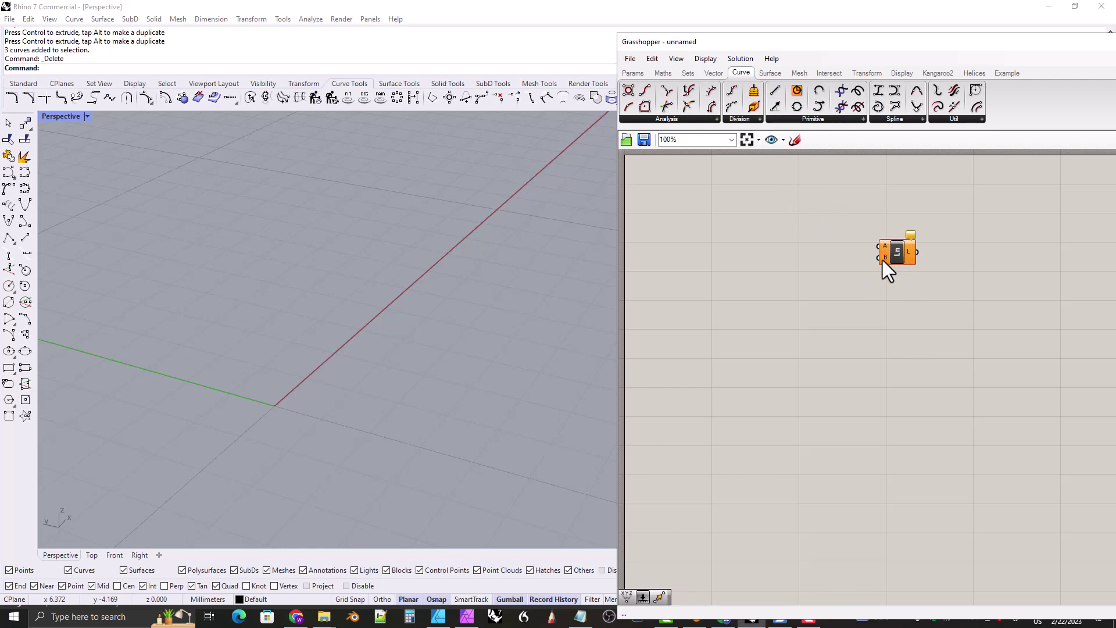
Add two Construct Point components and connect their outputs to inputs A and B of the Line component
click(706, 73)
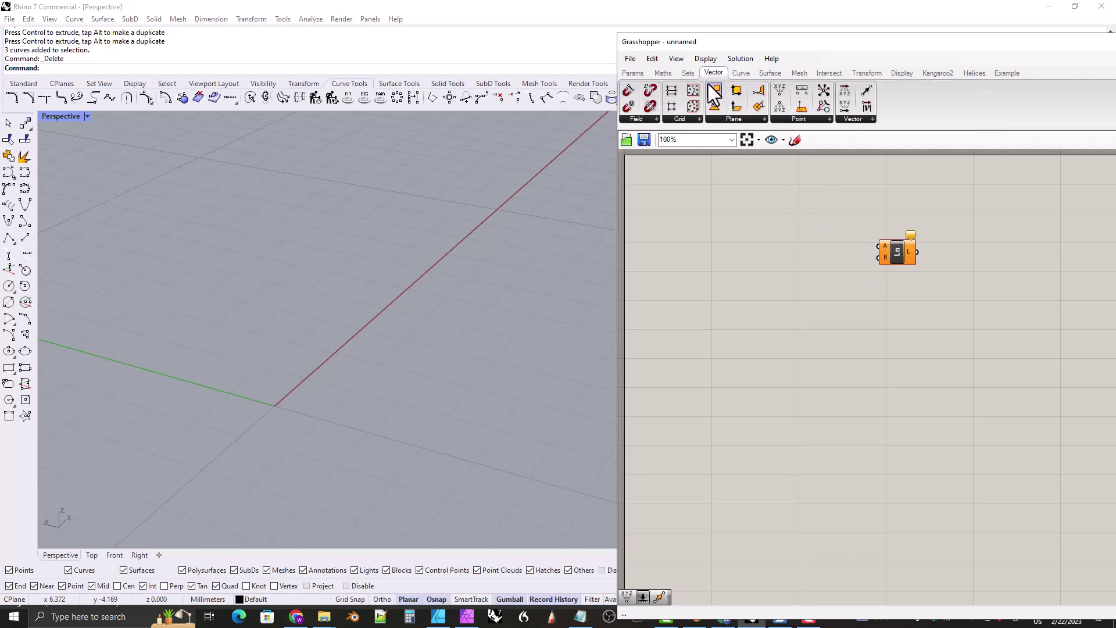
drag(829, 238, 828, 239)
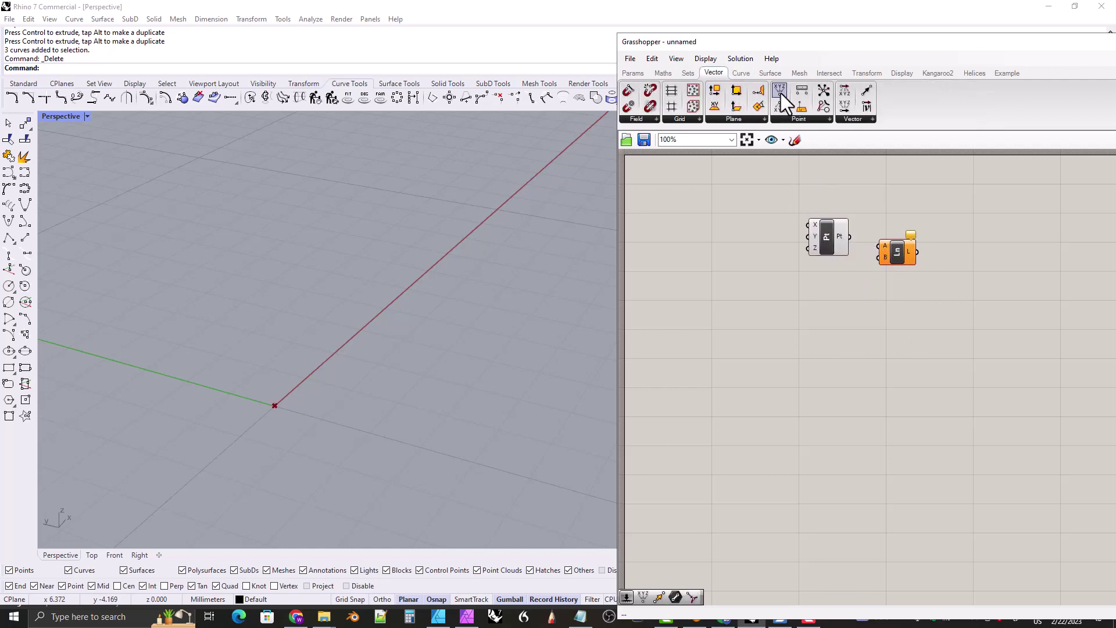
drag(823, 295, 828, 269)
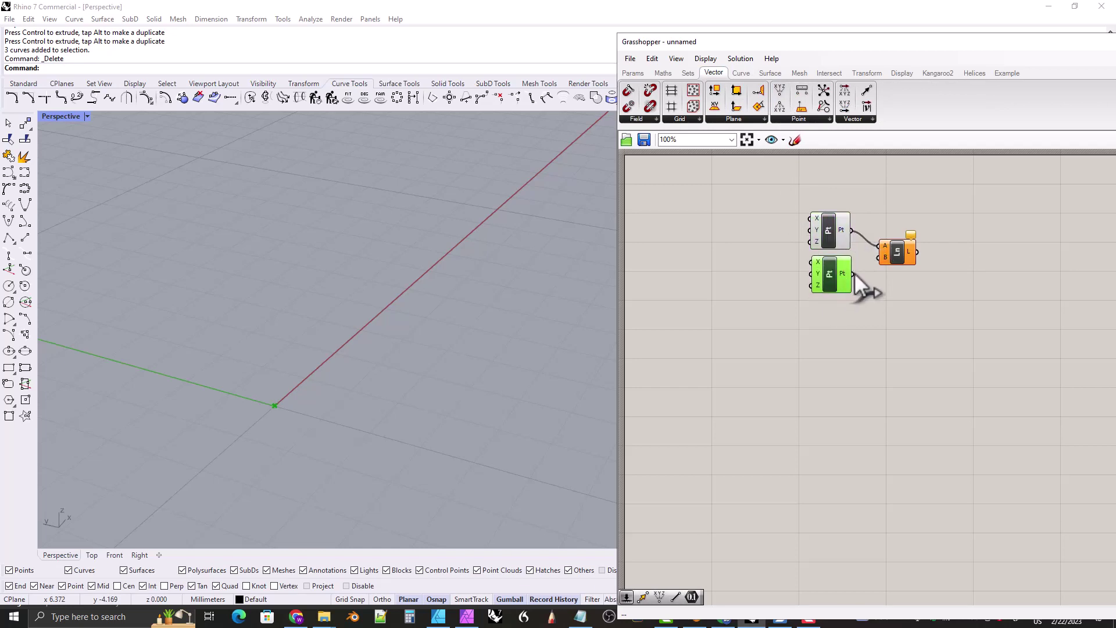
drag(895, 261, 892, 266)
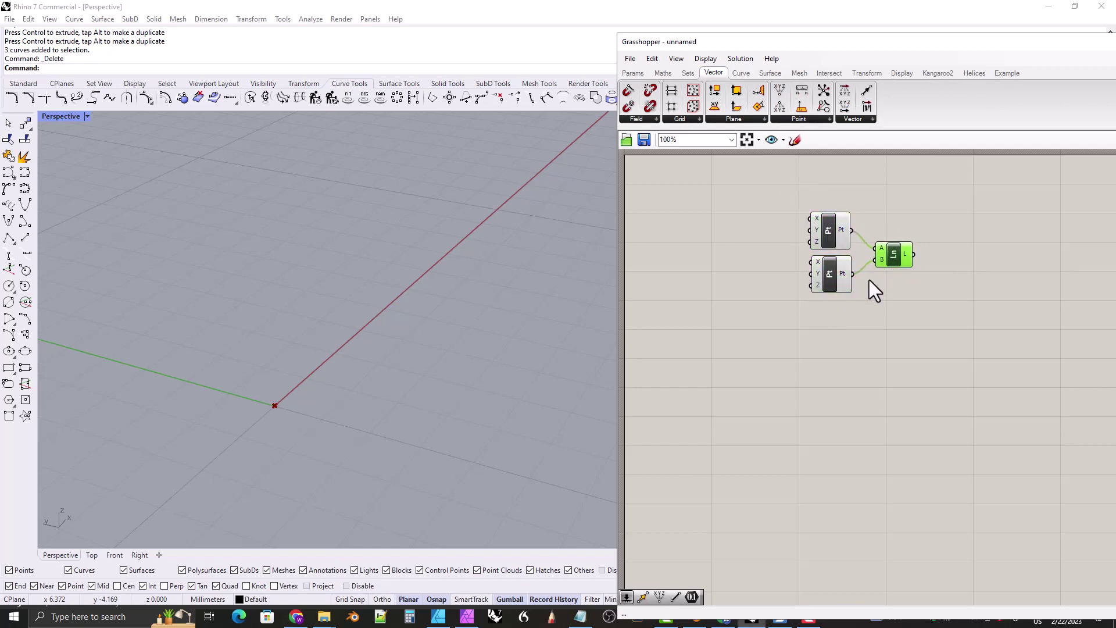
click(841, 282)
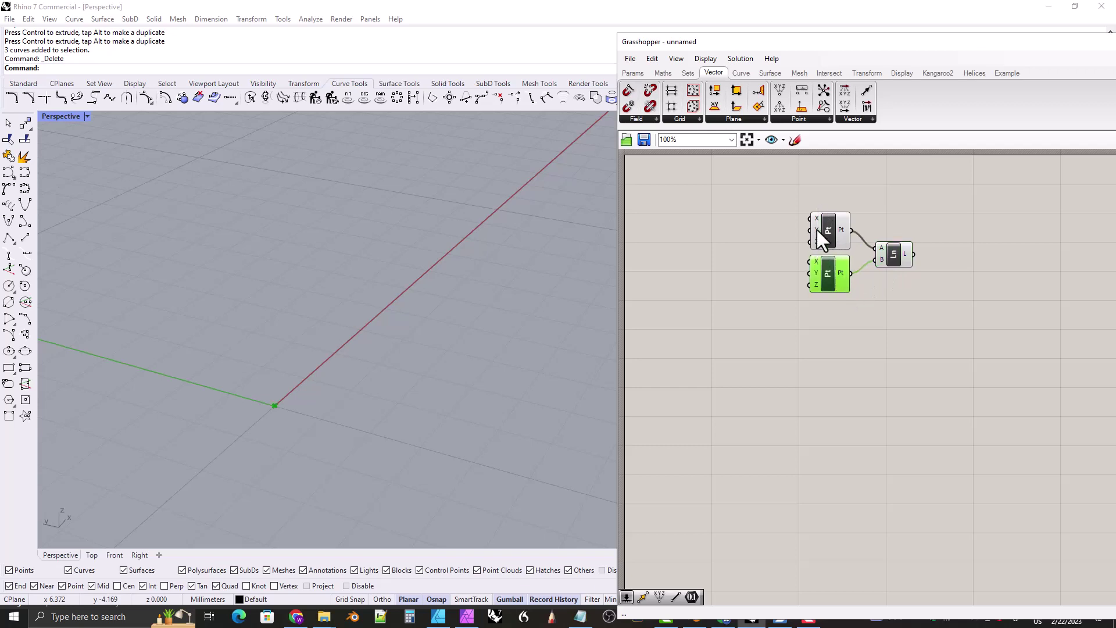
click(832, 233)
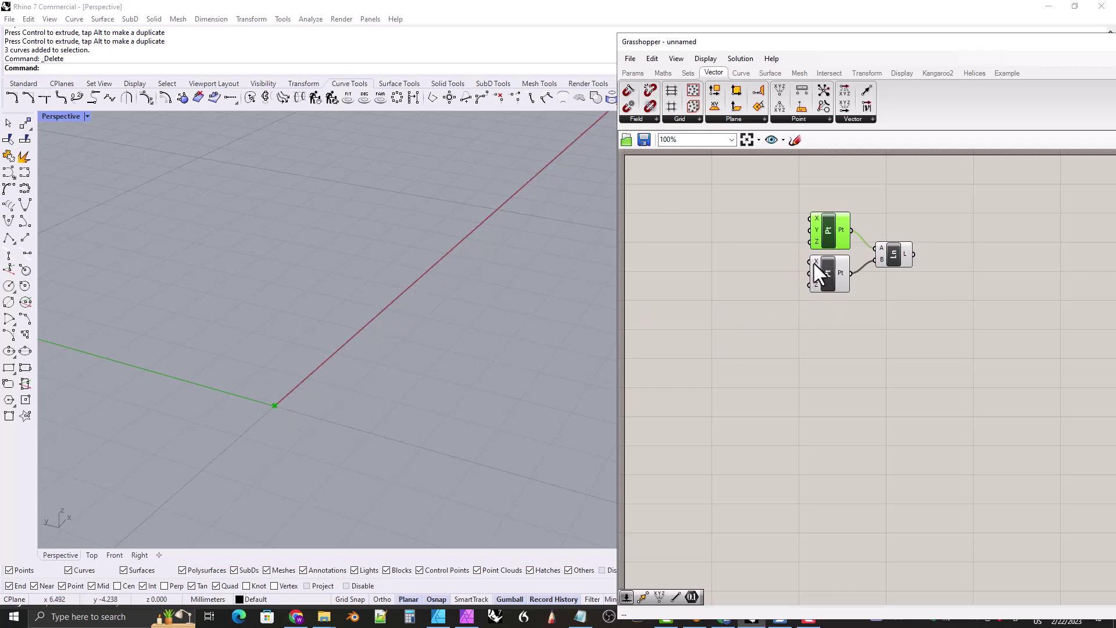
click(795, 372)
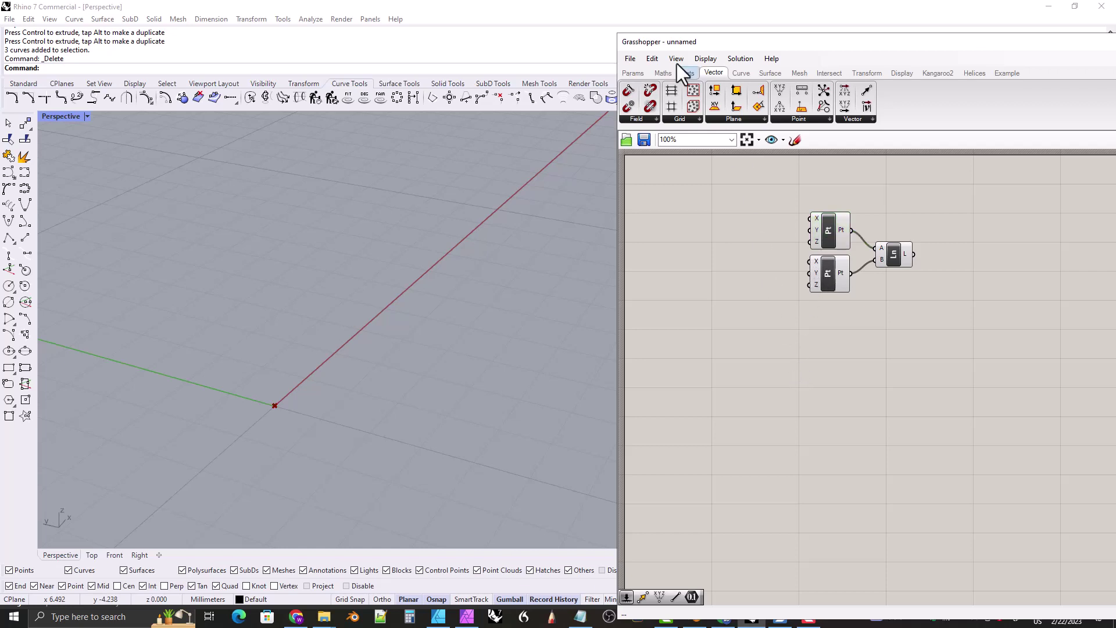
click(634, 74)
drag(778, 106, 741, 346)
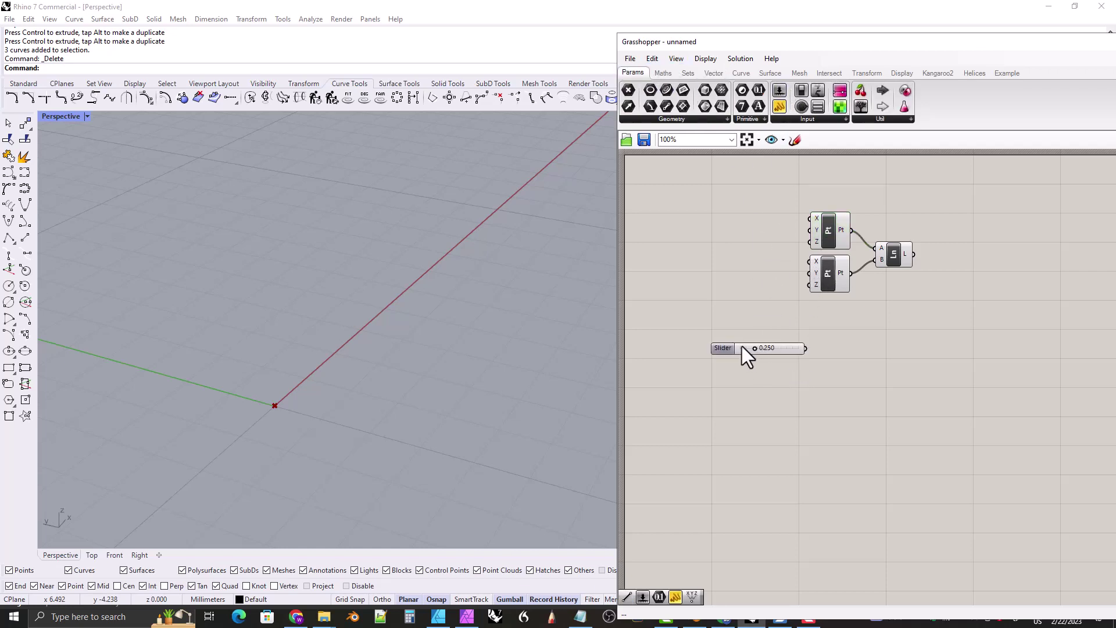
right_click(724, 351)
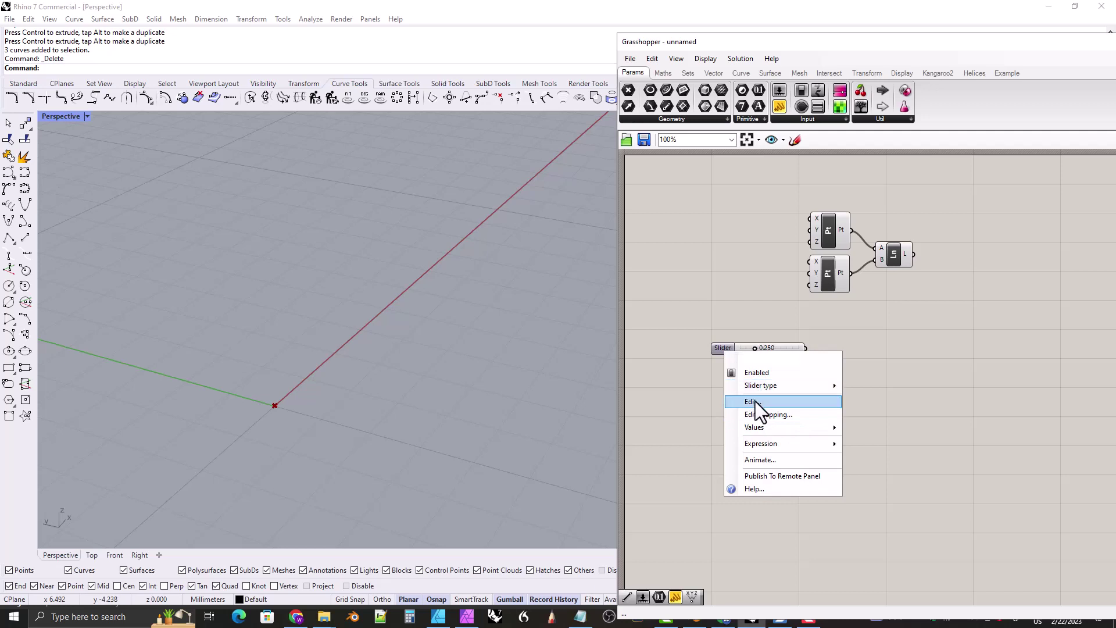
click(773, 402)
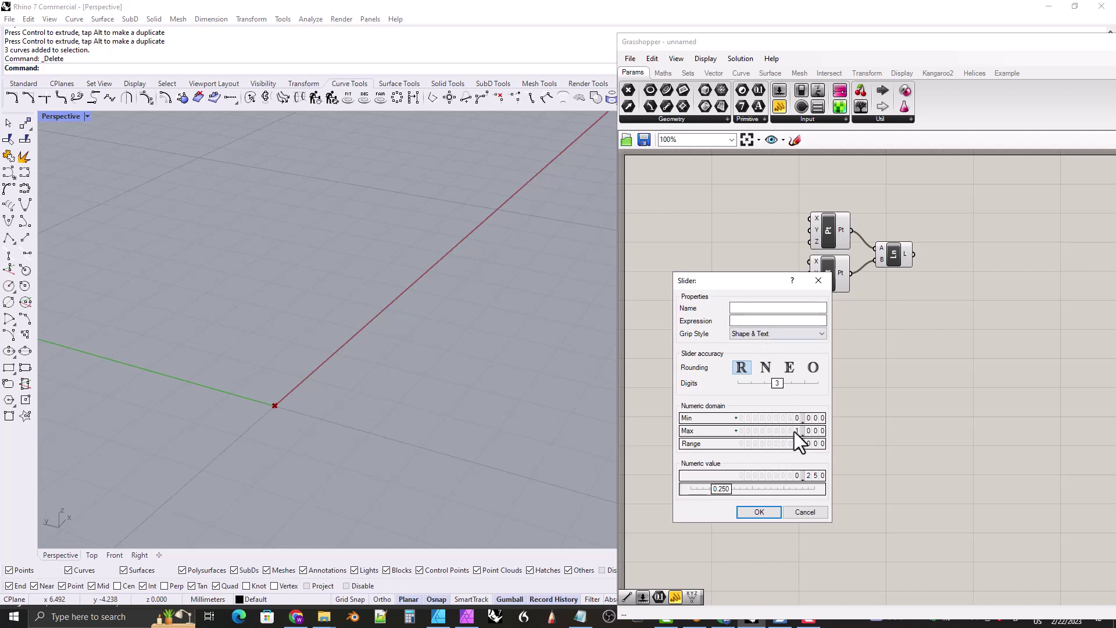
double_click(778, 431)
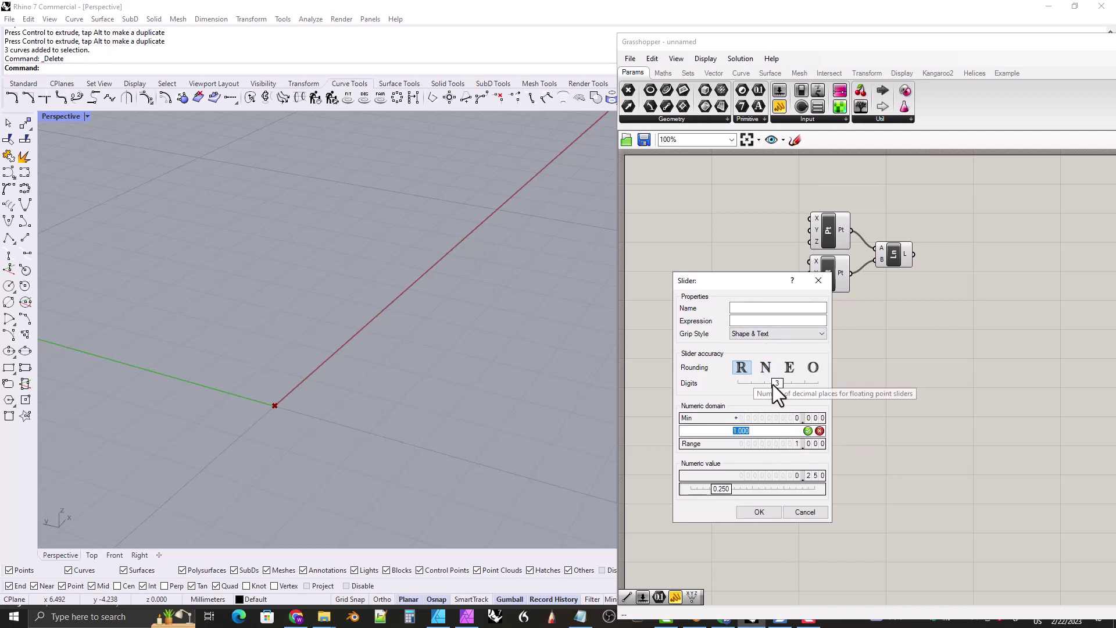
click(809, 514)
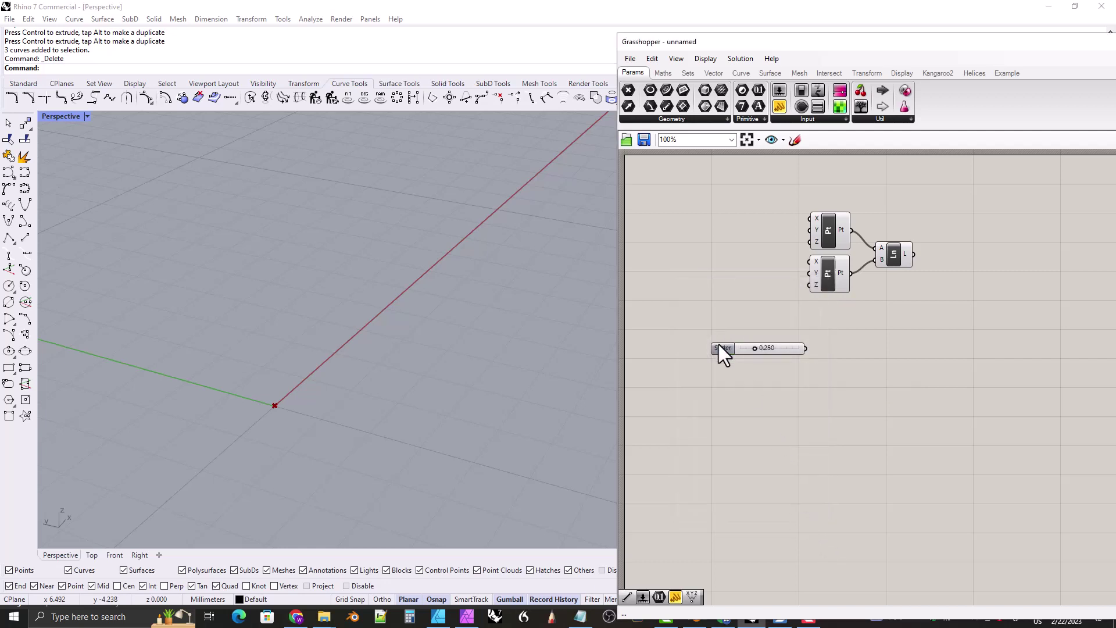
click(719, 348)
key(Delete)
click(429, 325)
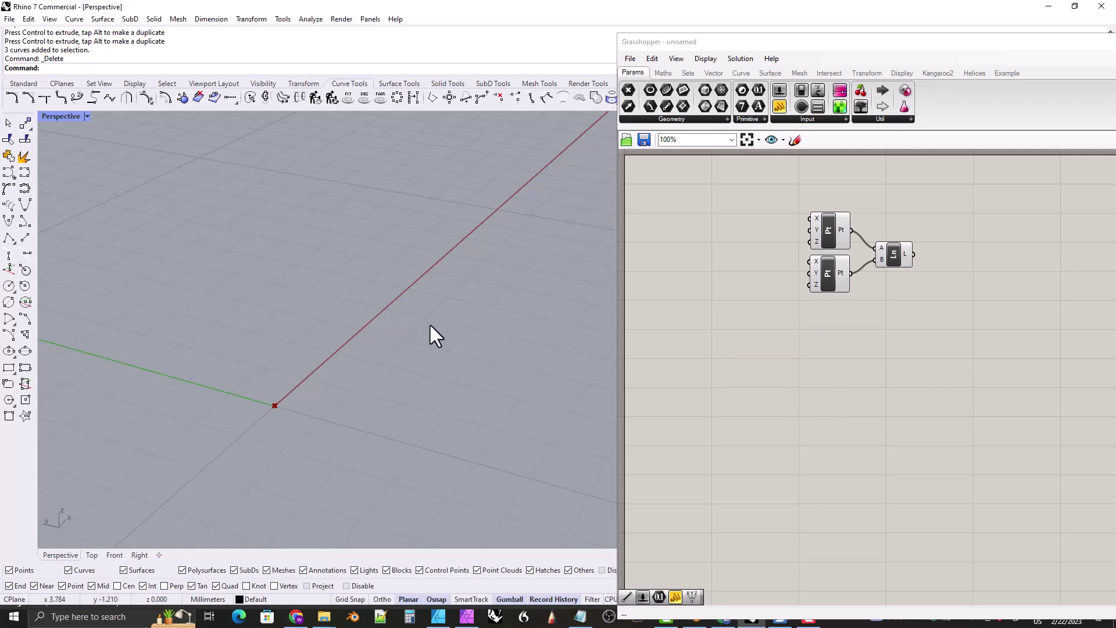
click(842, 383)
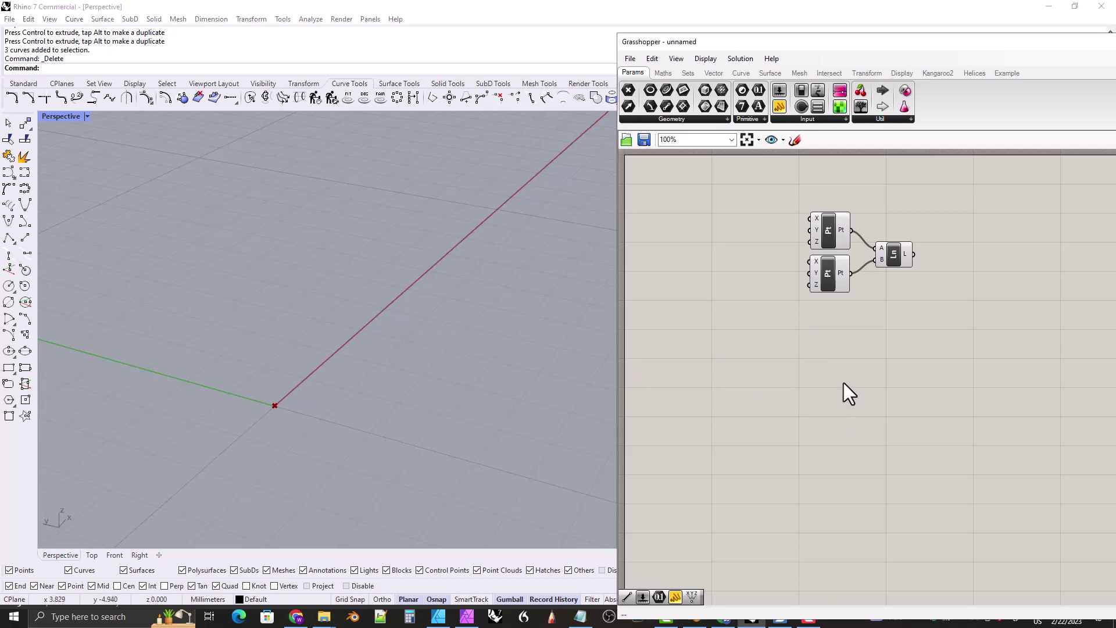
Create a number slider from 0.00 to 20 with two decimals, place it below the point components and set it to 20.00
double_click(776, 382)
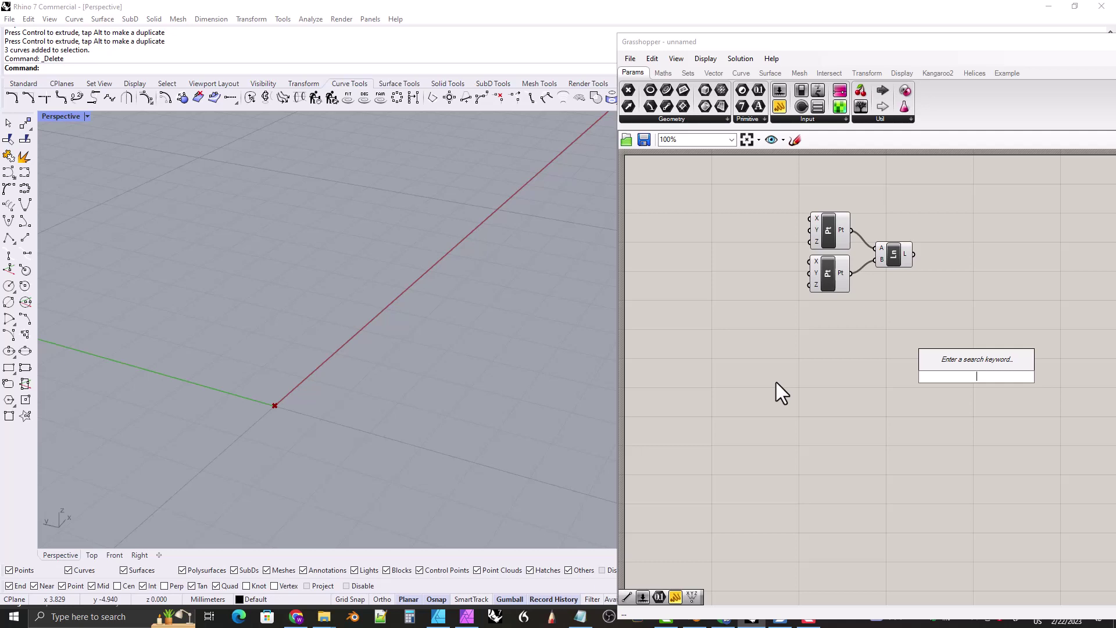
text(0)
key(Return)
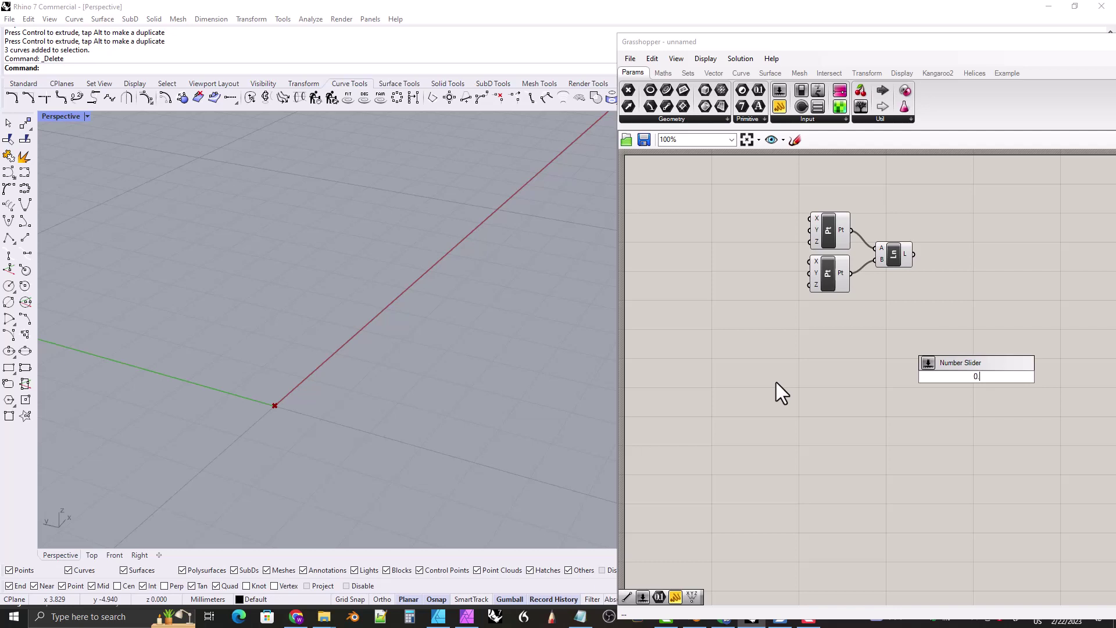
text(.00<20)
key(Return)
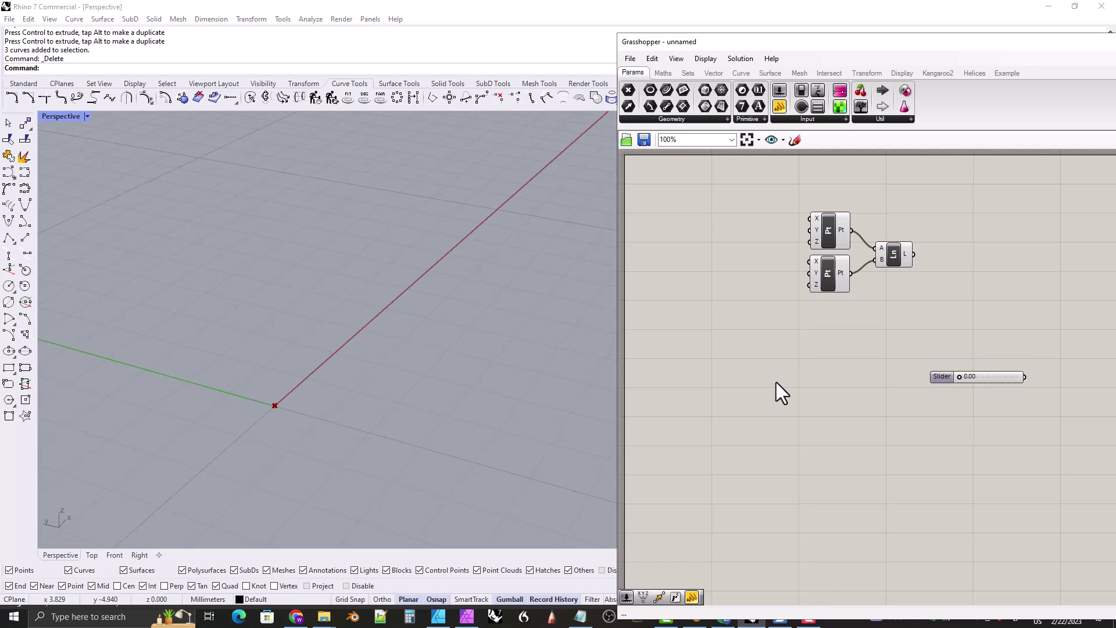
drag(946, 377, 836, 375)
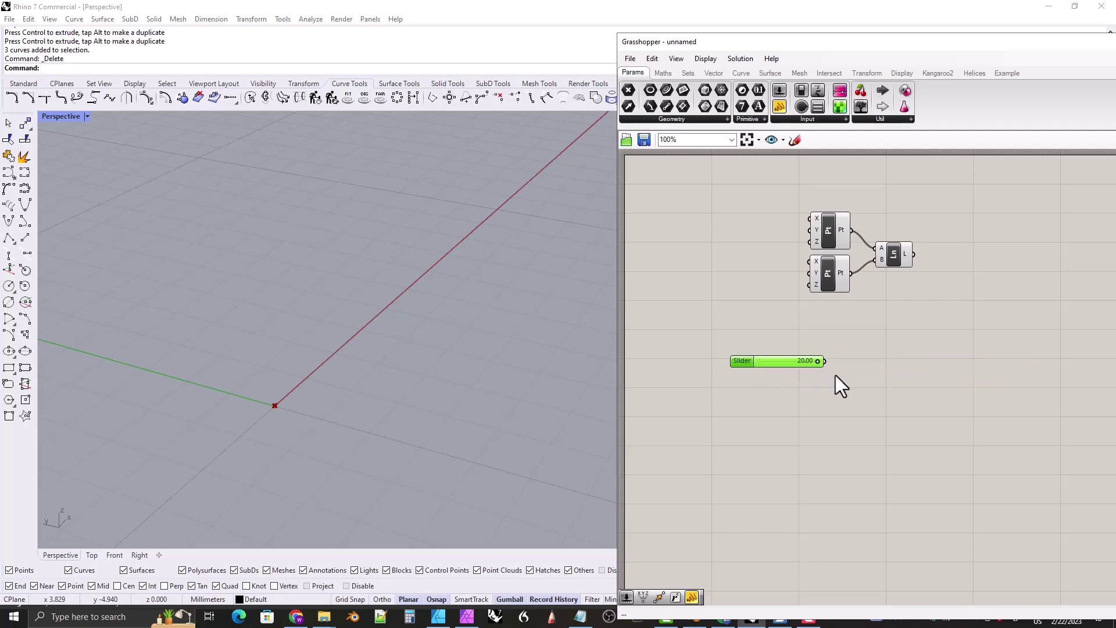
Rename the number slider as length
right_click(741, 362)
text(l)
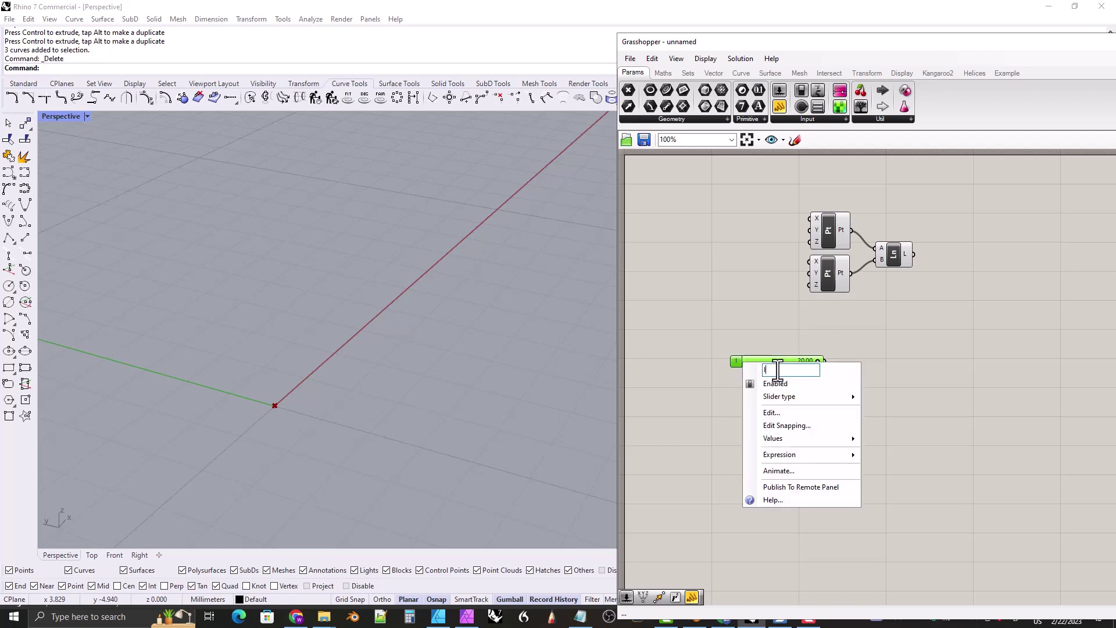
text(ength)
key(Return)
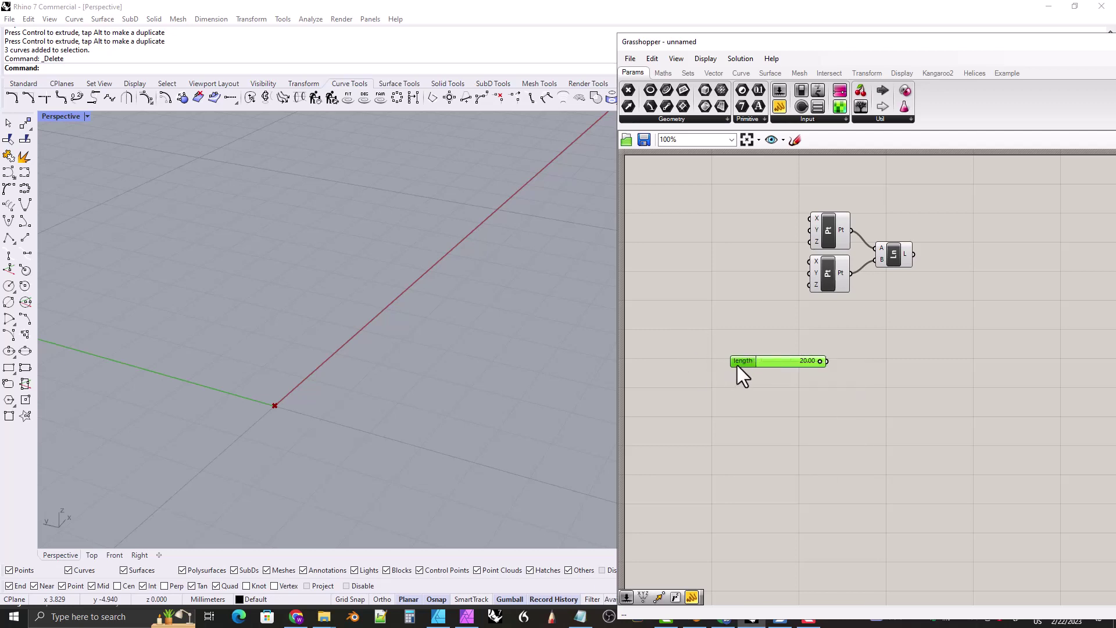
Connect the length slider to the X input of the lower Construct Point and place it just below and before that component
drag(737, 366, 698, 312)
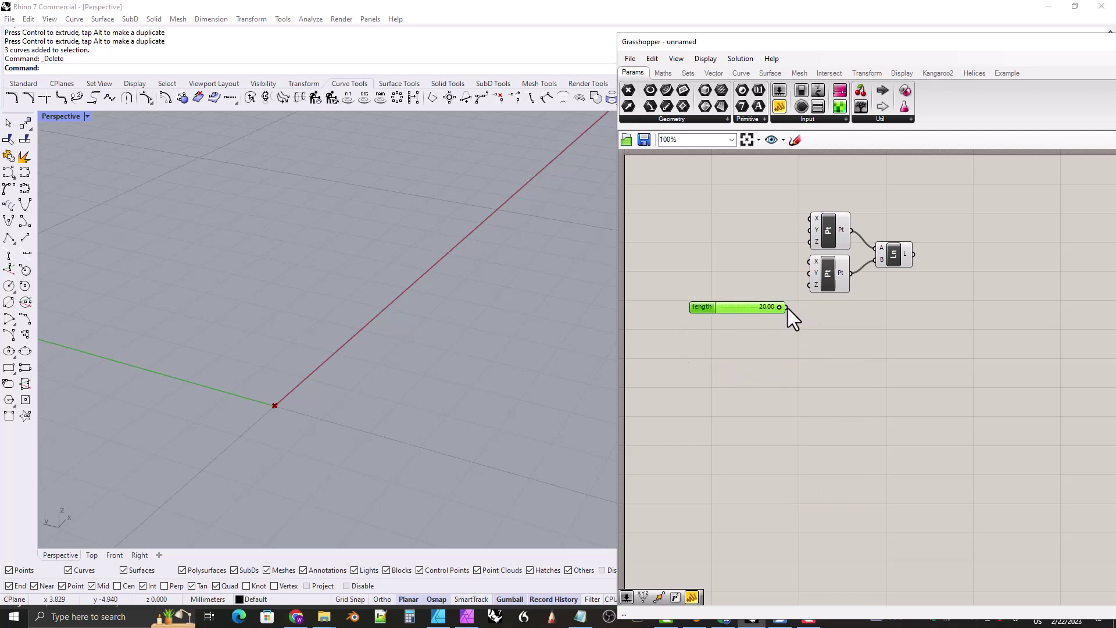
drag(787, 307, 809, 262)
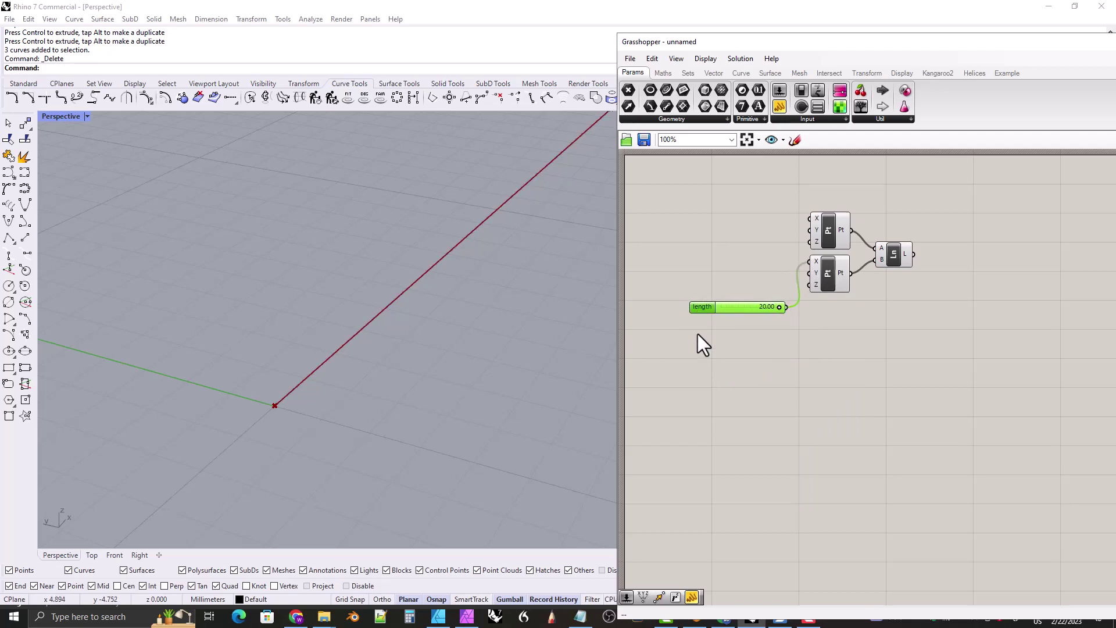
drag(707, 310, 700, 302)
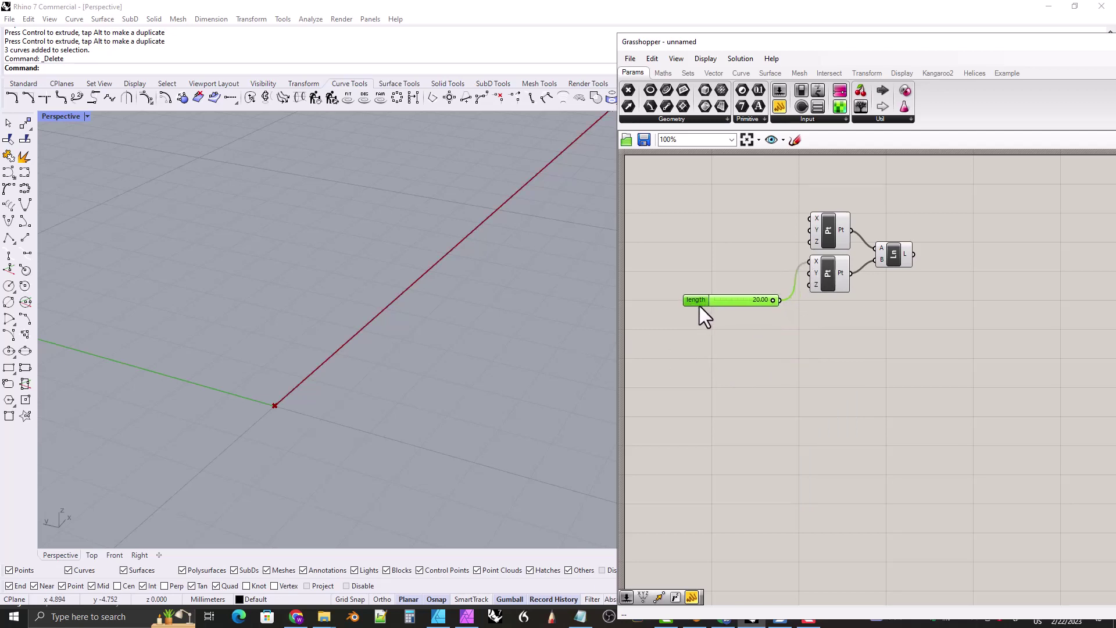
Select the Line component to highlight the axis in the viewport and set the length slider to 12.20
click(878, 256)
scroll(465, 241, down, 3)
shift+right_drag(459, 267, 389, 317)
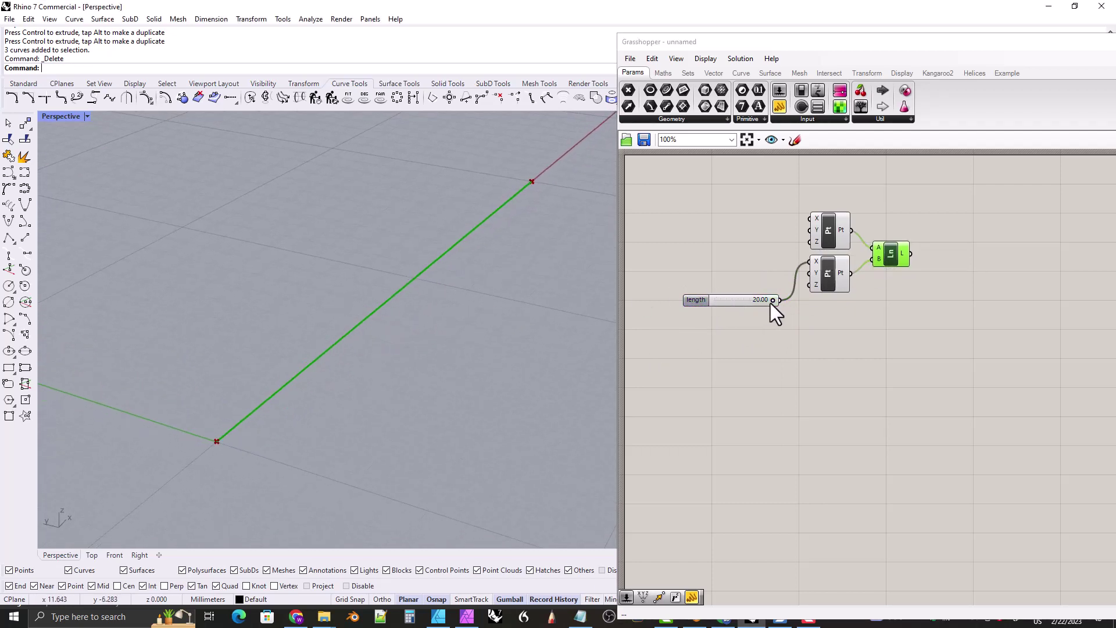
drag(772, 300, 748, 298)
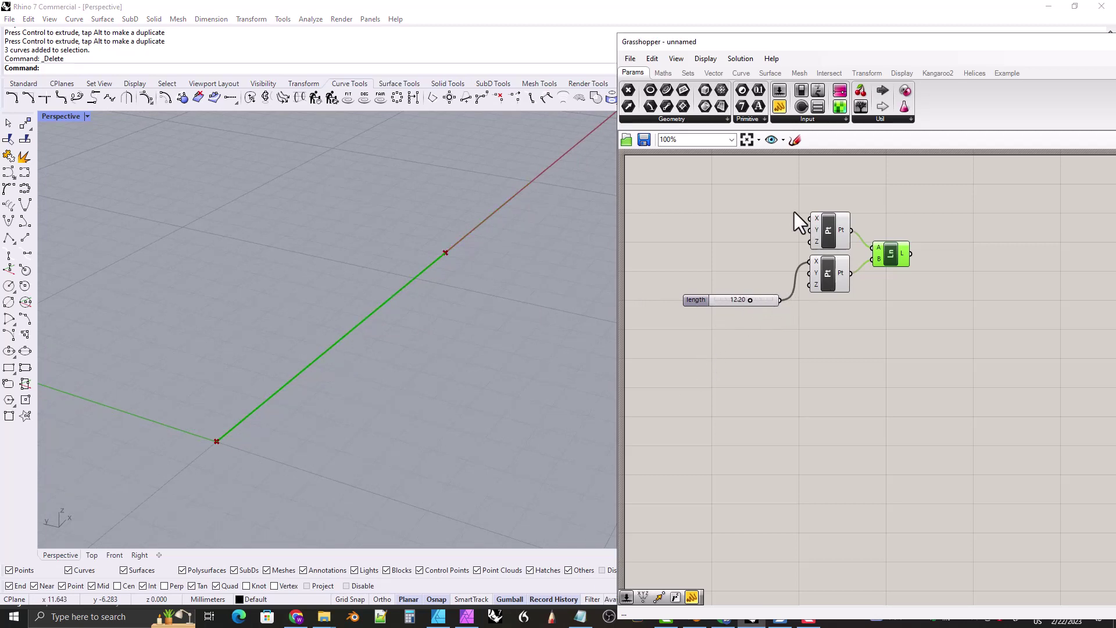
Move both Construct Point components and the Line away from the slider, group them and name the group axis
drag(792, 193, 968, 329)
drag(829, 280, 877, 281)
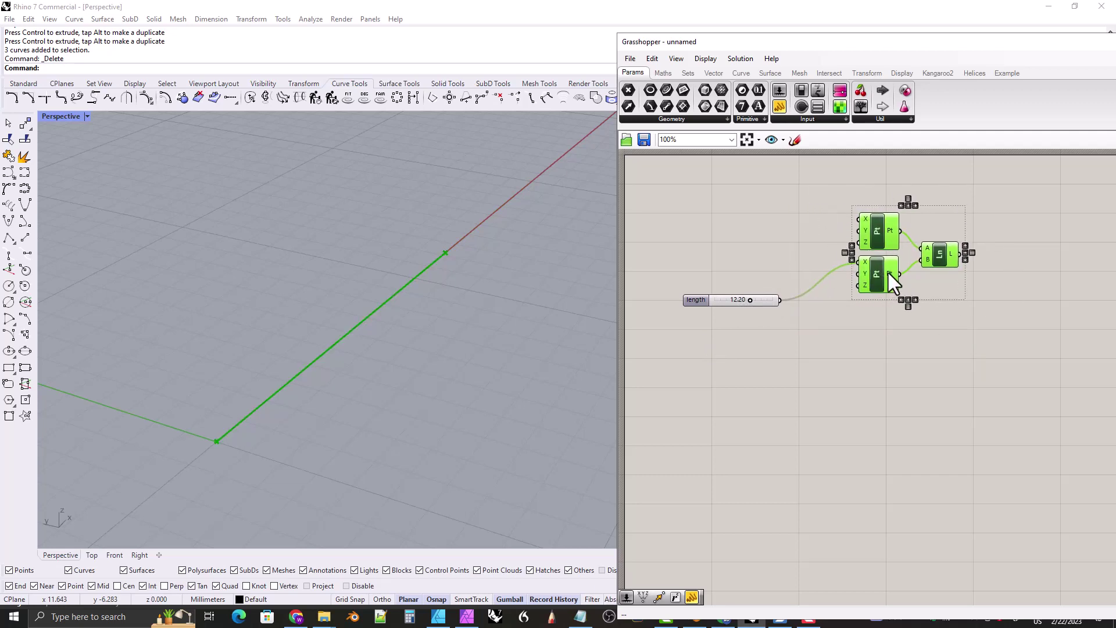
key(ctrl+g)
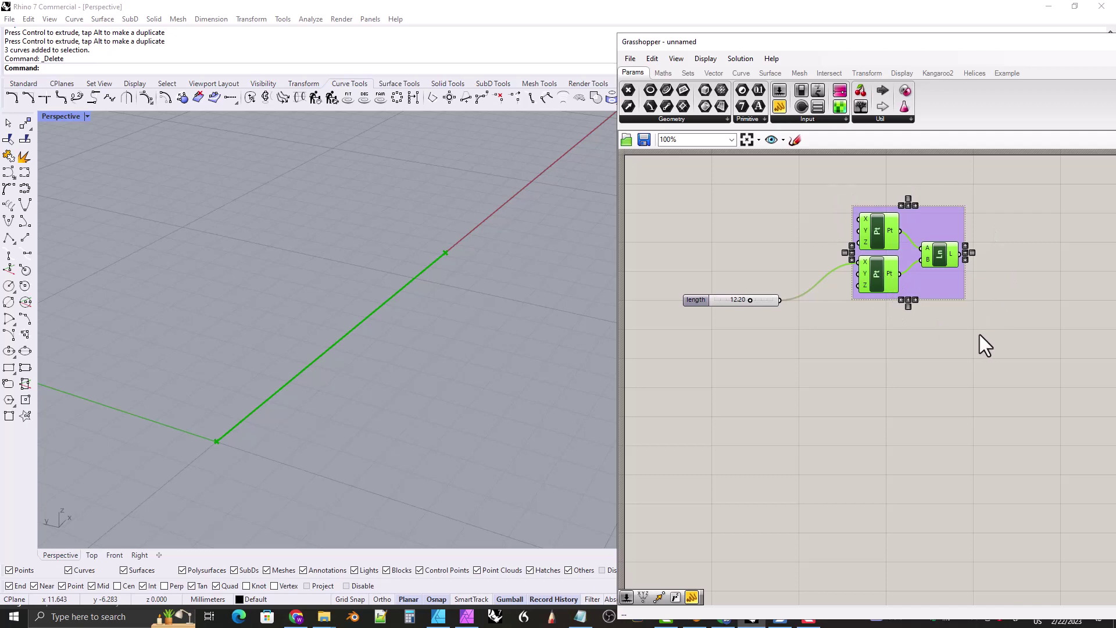
right_click(934, 288)
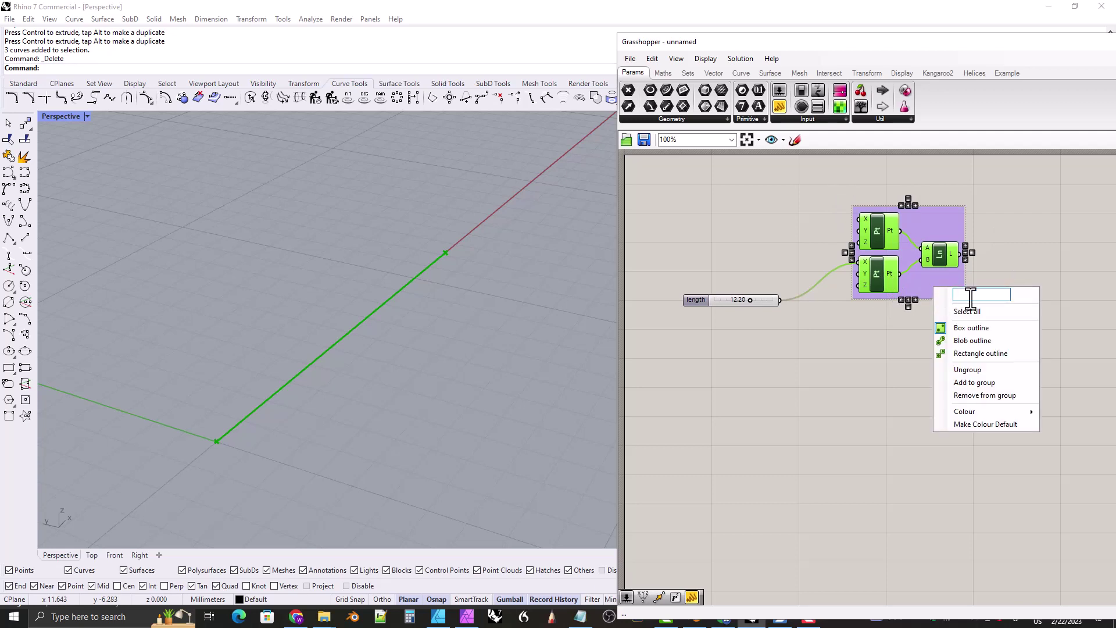
key(Escape)
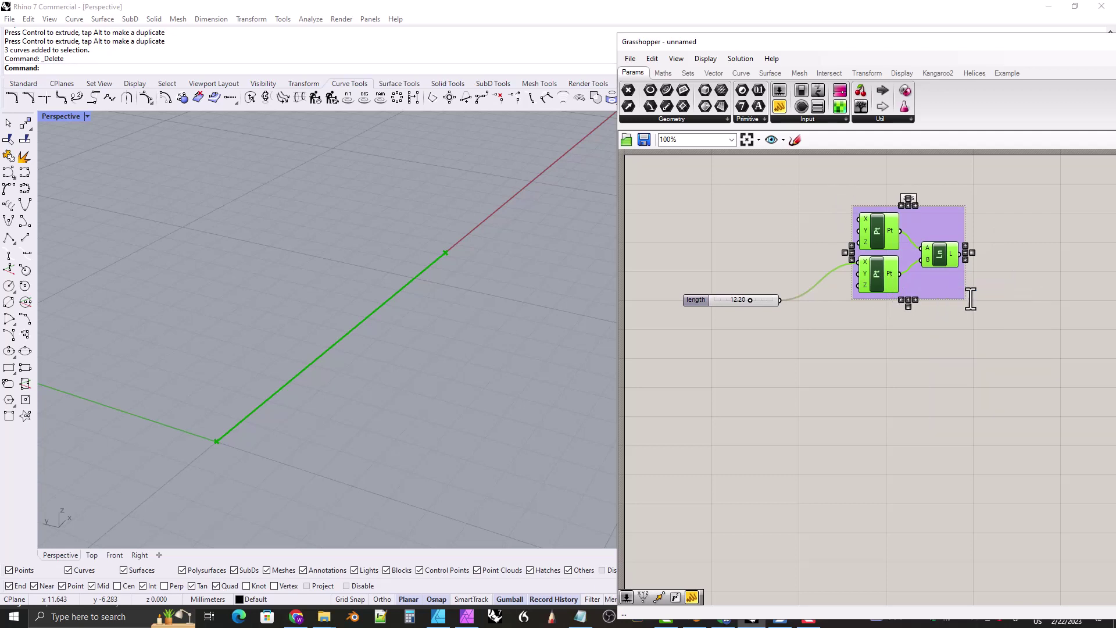
click(791, 396)
Shift the length slider further down and place a Move component beyond the axis group
drag(697, 301, 699, 339)
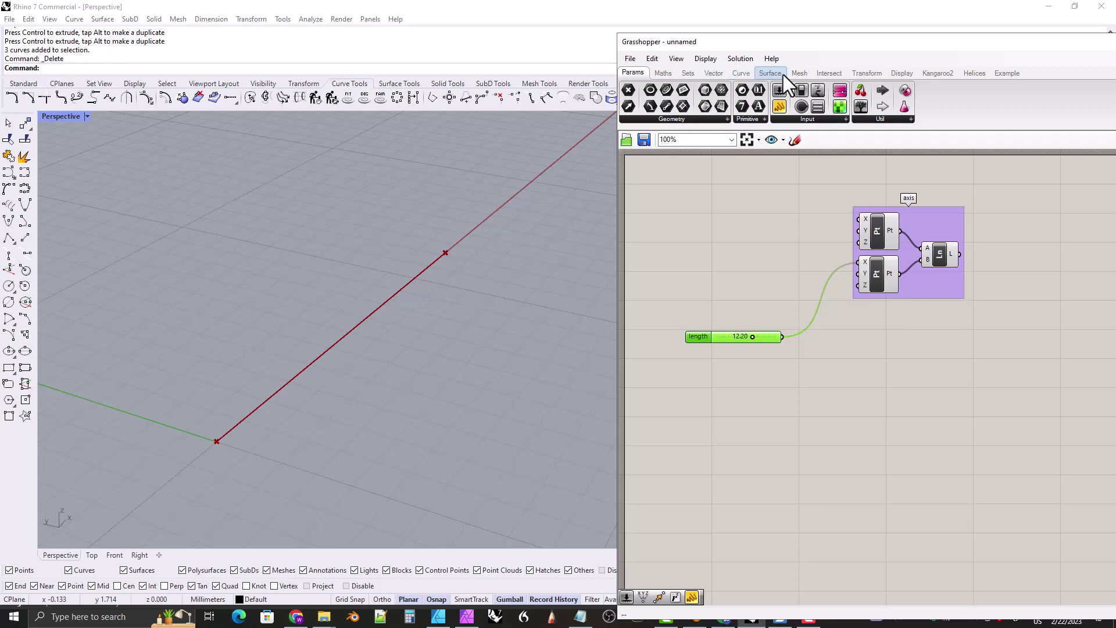
click(862, 74)
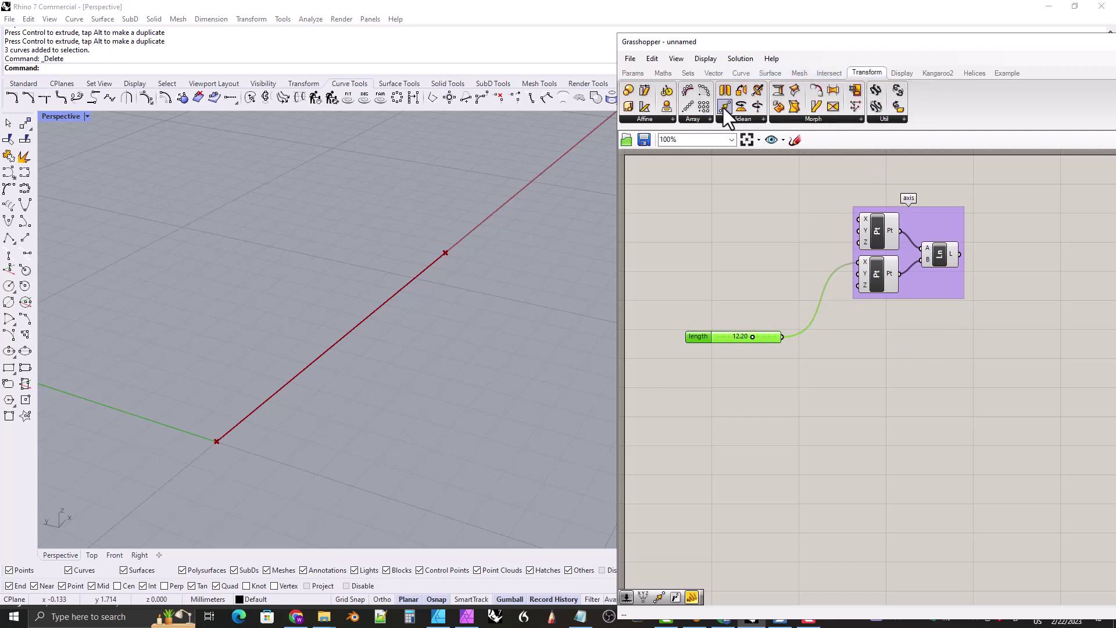
drag(723, 107, 1033, 324)
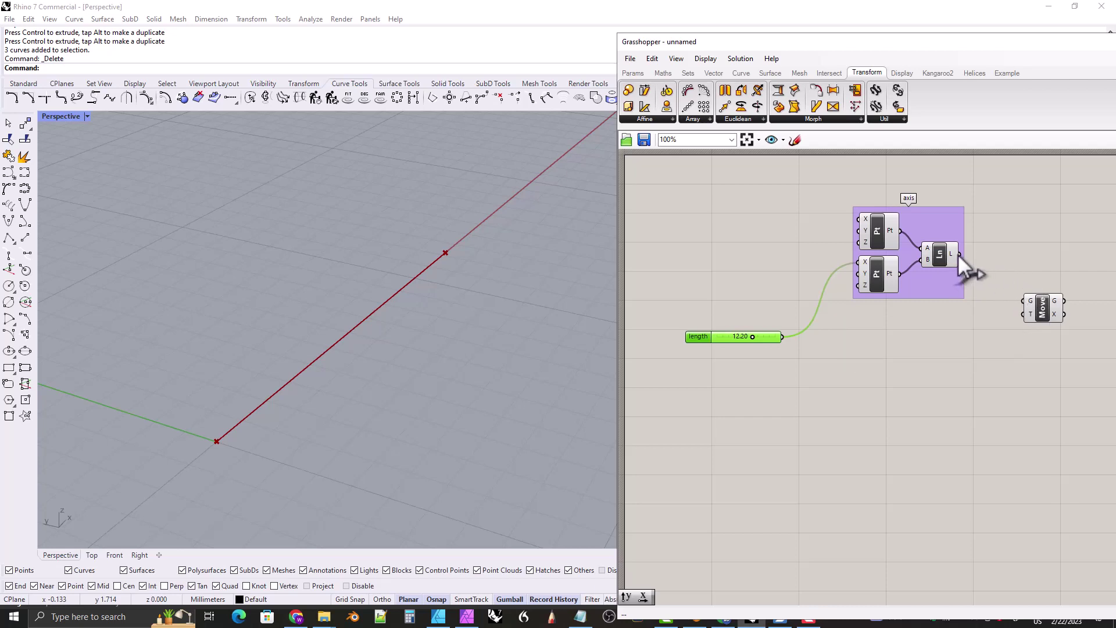
Connect the axis Line output to the G input of Move and lower the Move component slightly
drag(958, 254, 961, 260)
drag(960, 254, 992, 280)
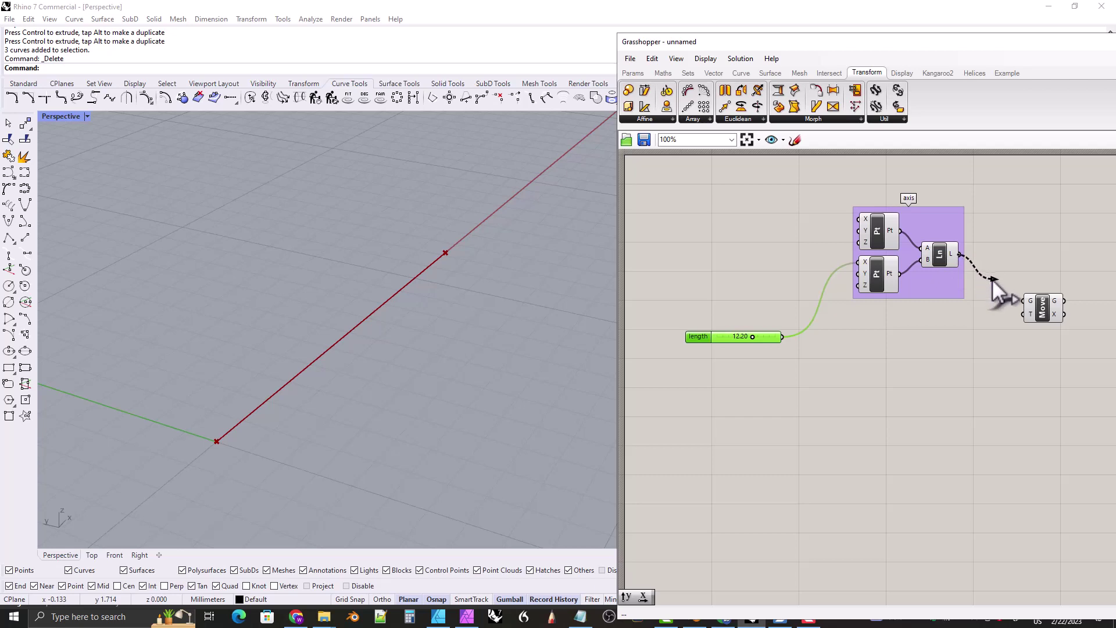
drag(1042, 318, 1040, 328)
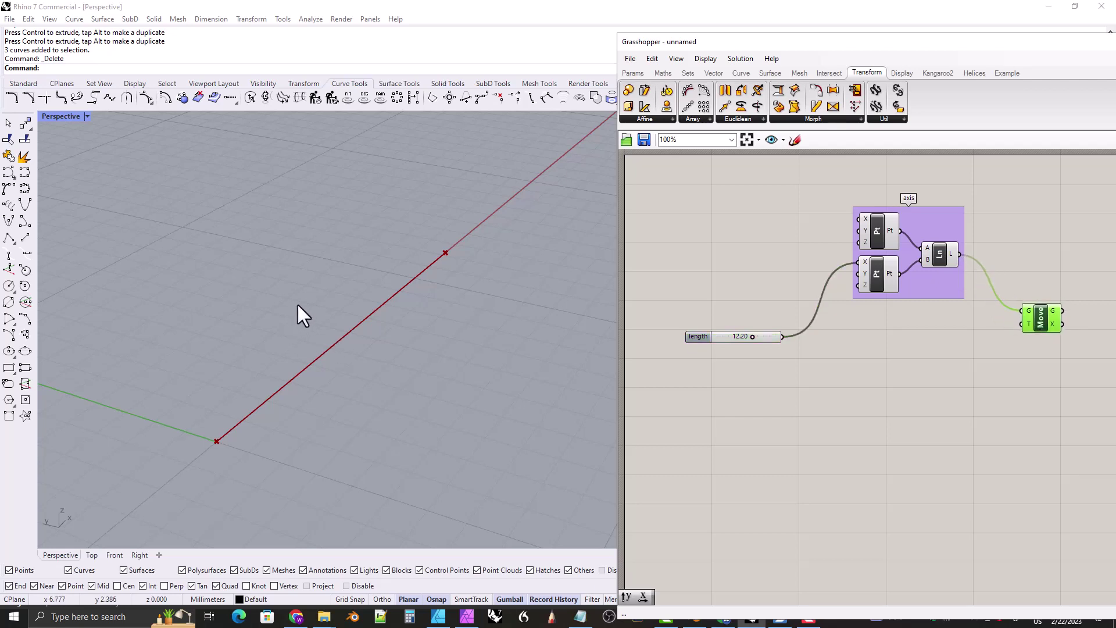
scroll(298, 314, down, 3)
shift+right_drag(296, 316, 334, 373)
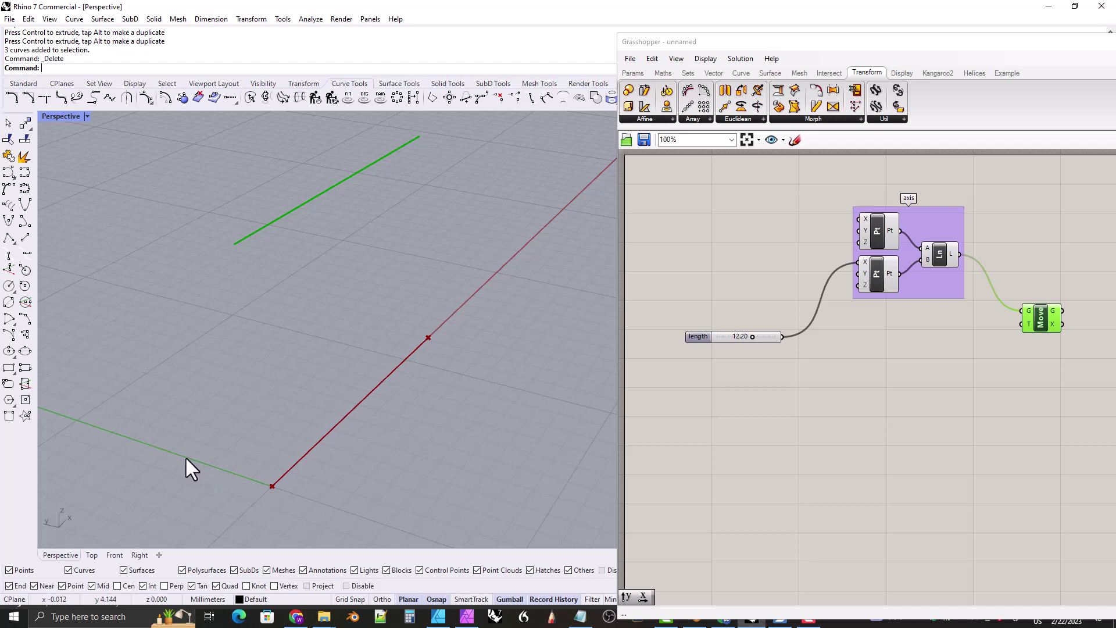
Place a Unit Y vector before Move, connect it to the T input and align it beside that component
click(713, 74)
click(852, 120)
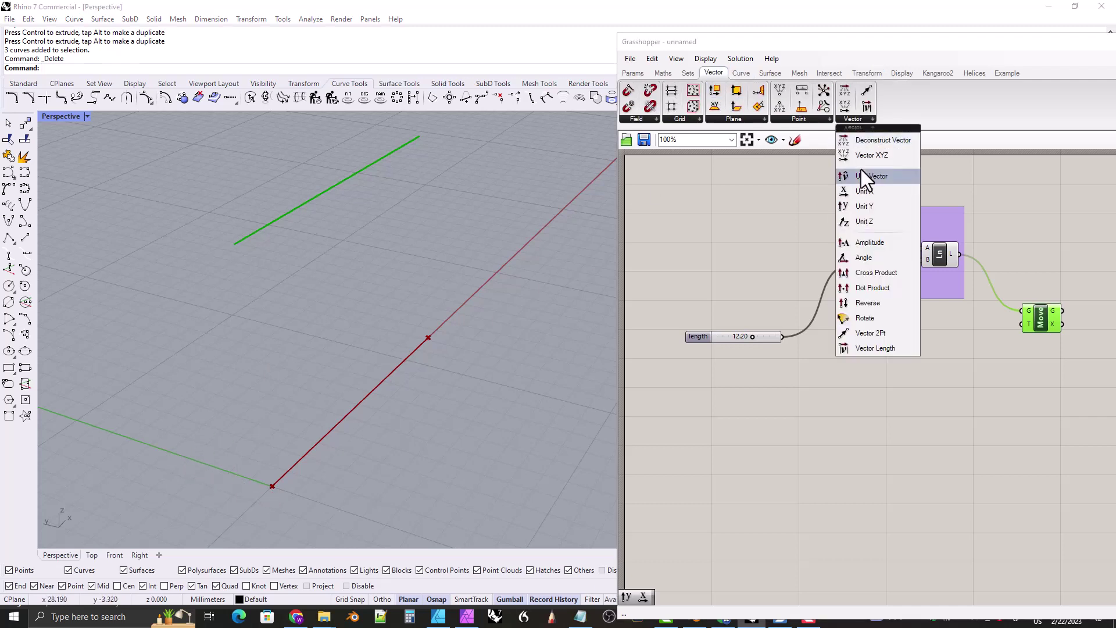
click(862, 207)
click(970, 330)
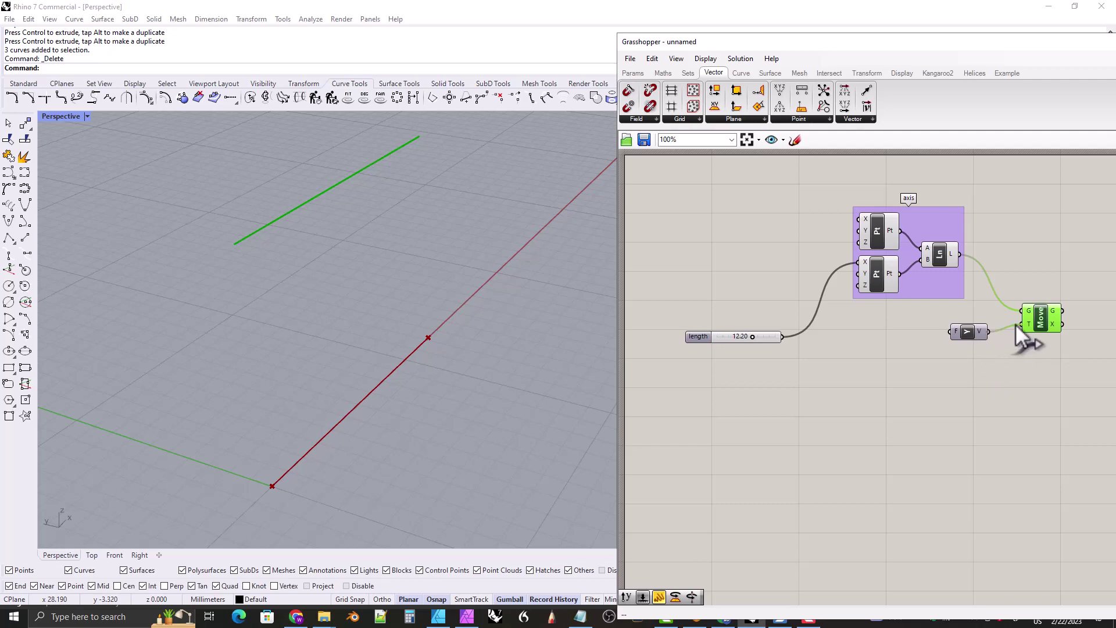
drag(1015, 323, 1017, 325)
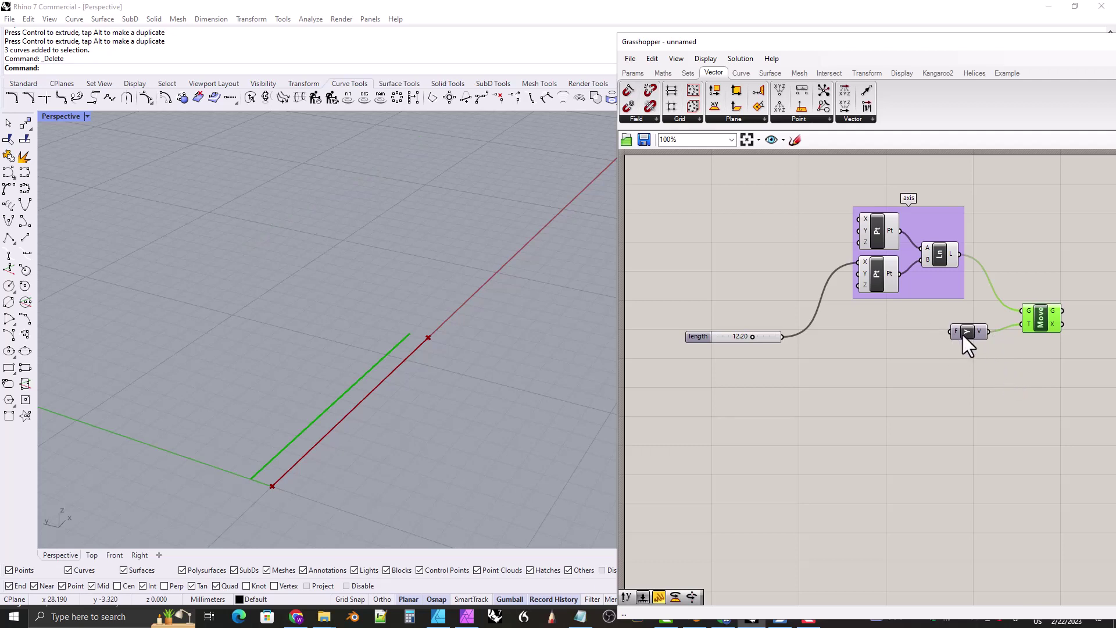
drag(963, 335, 960, 339)
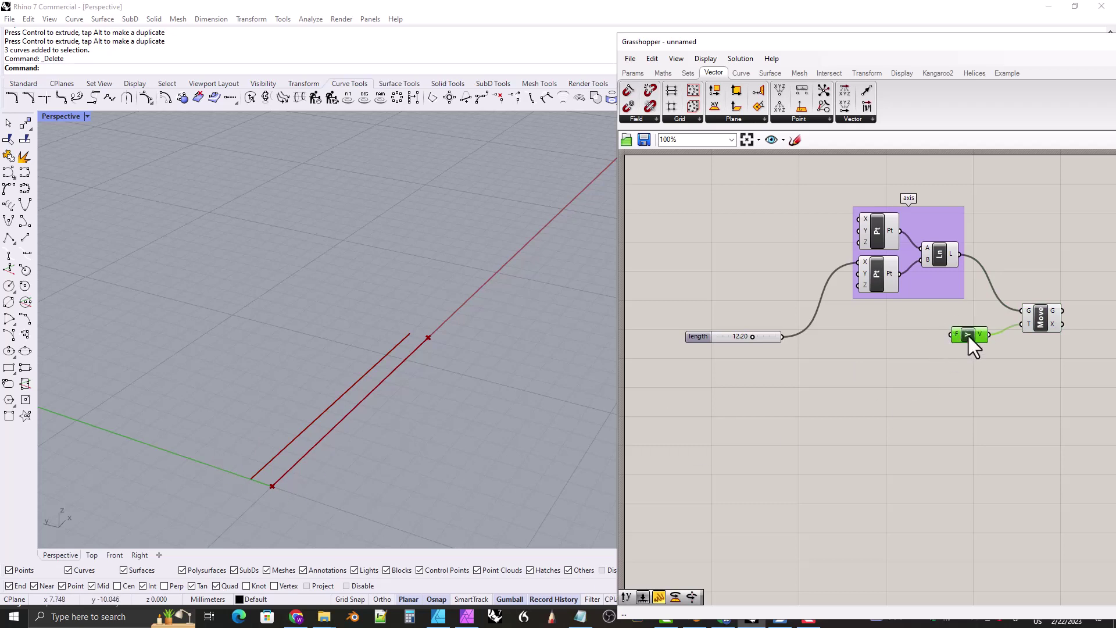
drag(968, 336, 970, 339)
Add a number slider from 0.00 to 5.0, place it just below the length slider and name it radius
double_click(820, 416)
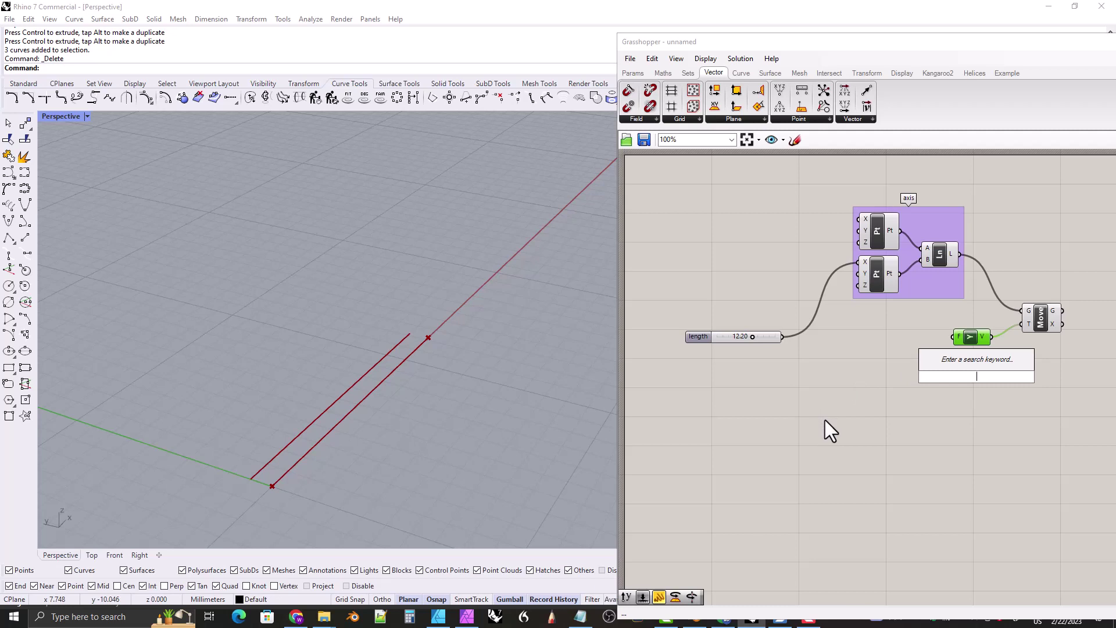
text(0.00)
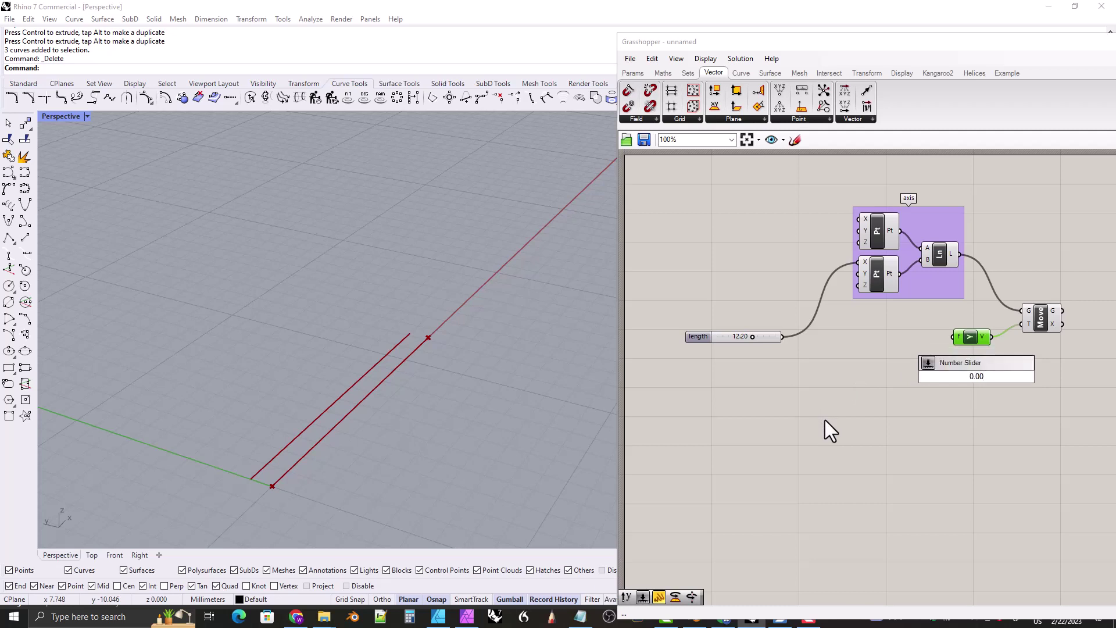
text(<5.0)
key(Return)
drag(946, 381, 702, 364)
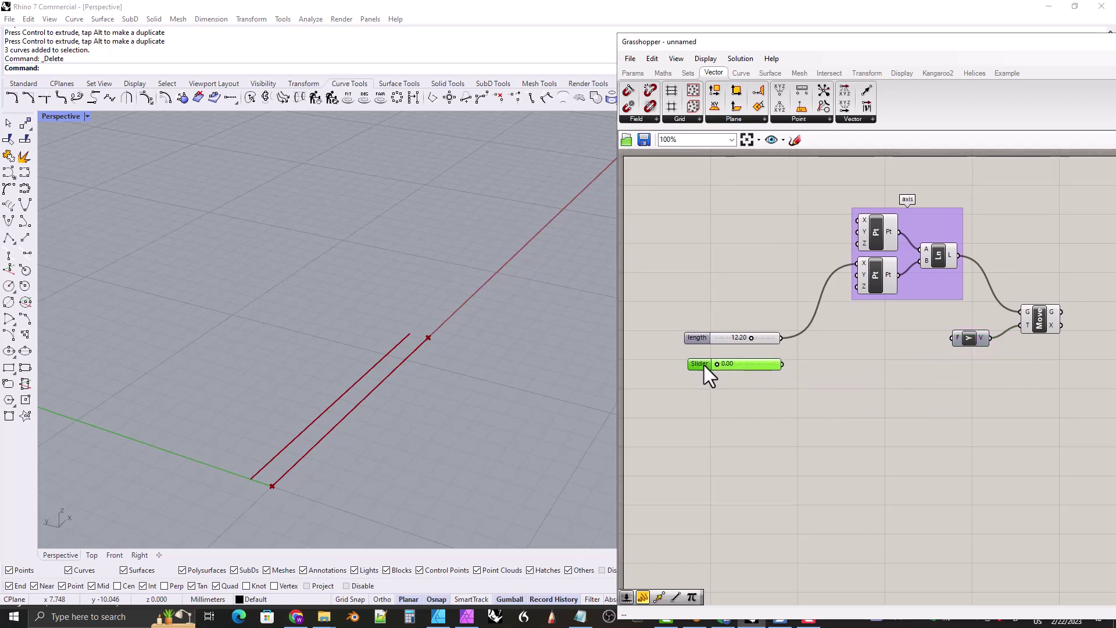
right_click(704, 365)
text(radius)
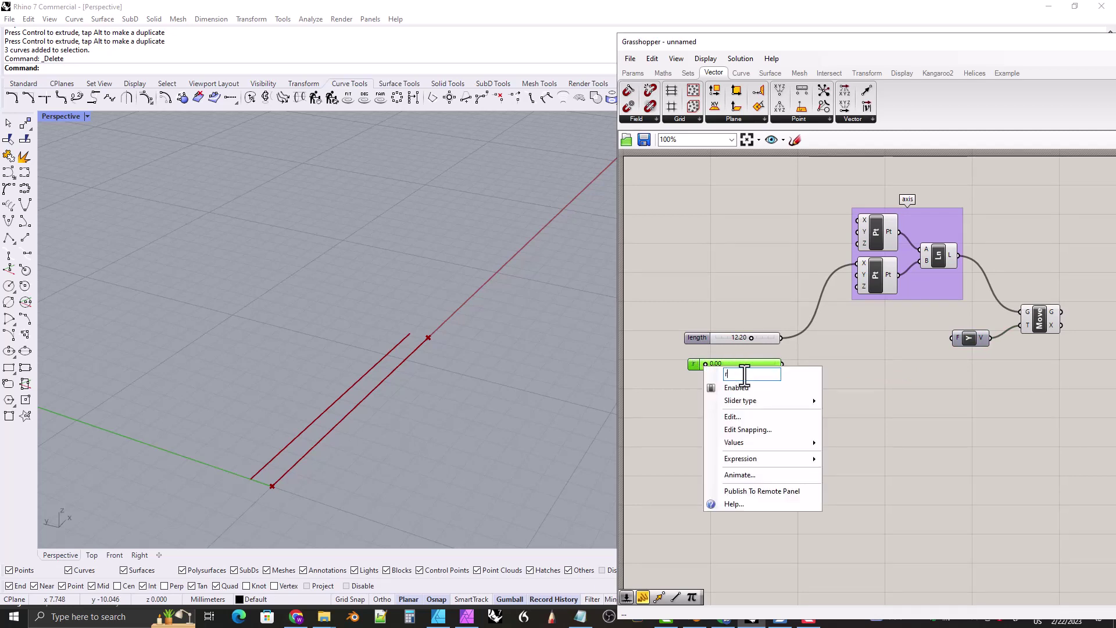
click(868, 468)
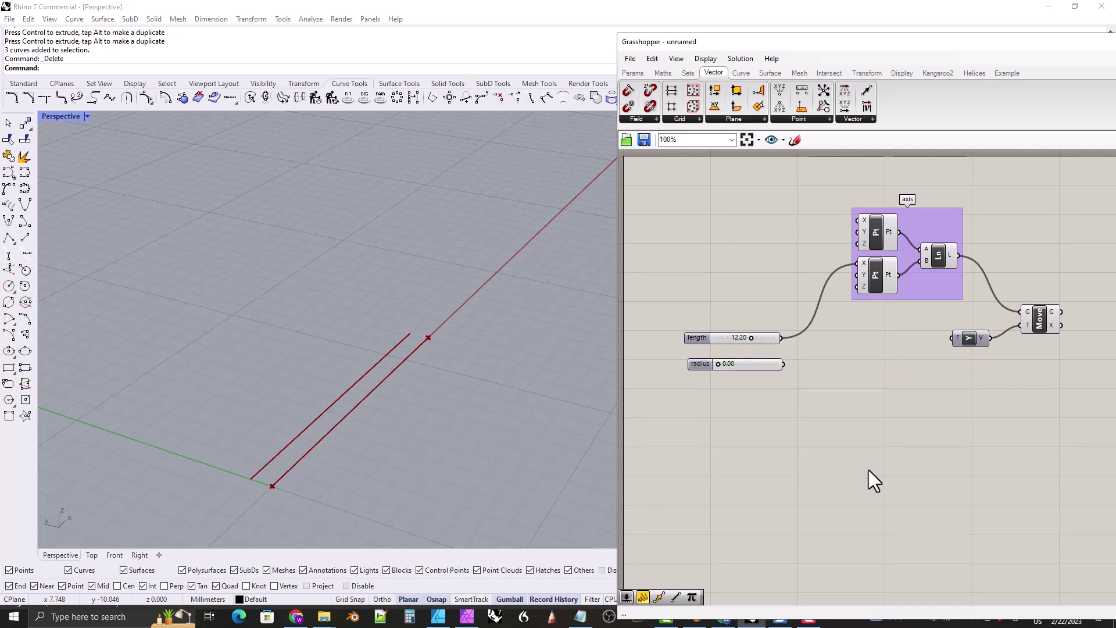
Connect the radius slider to the F input of Unit Y and set the slider to 1.75
drag(783, 364, 953, 337)
click(697, 362)
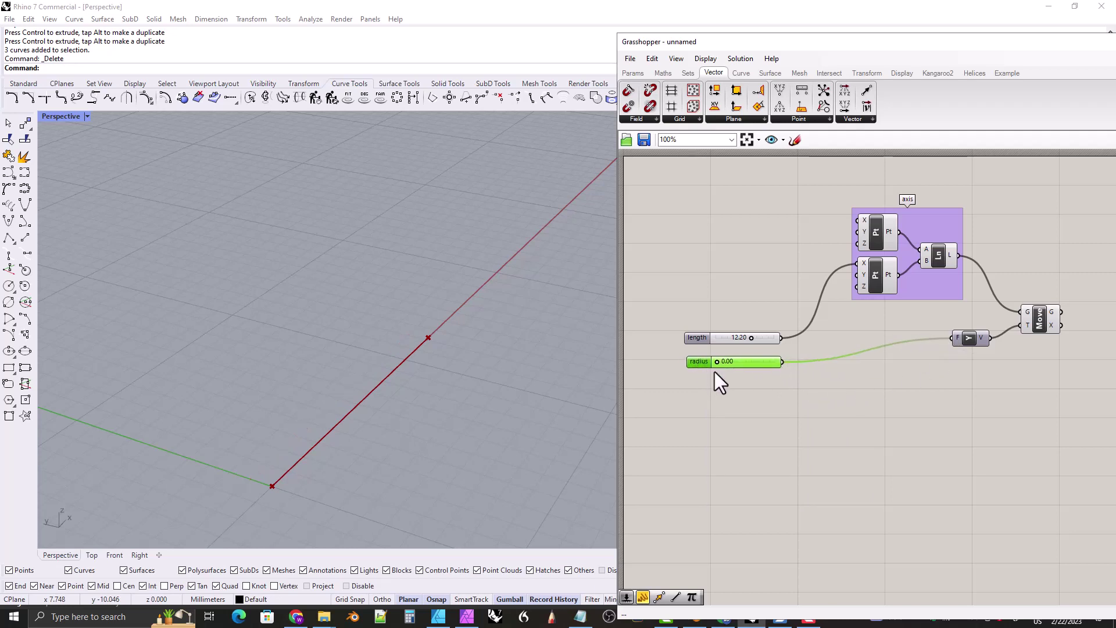
mouse_move(717, 361)
mouse_down()
mouse_move(778, 362)
mouse_move(737, 363)
mouse_up()
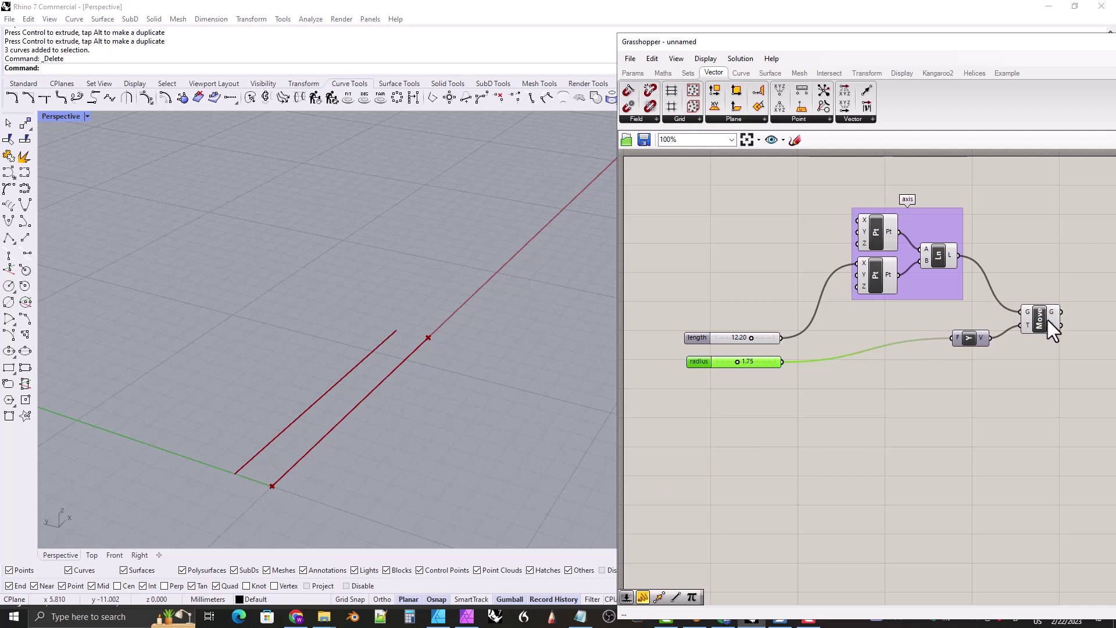
Highlight the axis Line and its moved copy, and shift the Unit Y and Move components farther from the axis group
click(1041, 322)
click(939, 258)
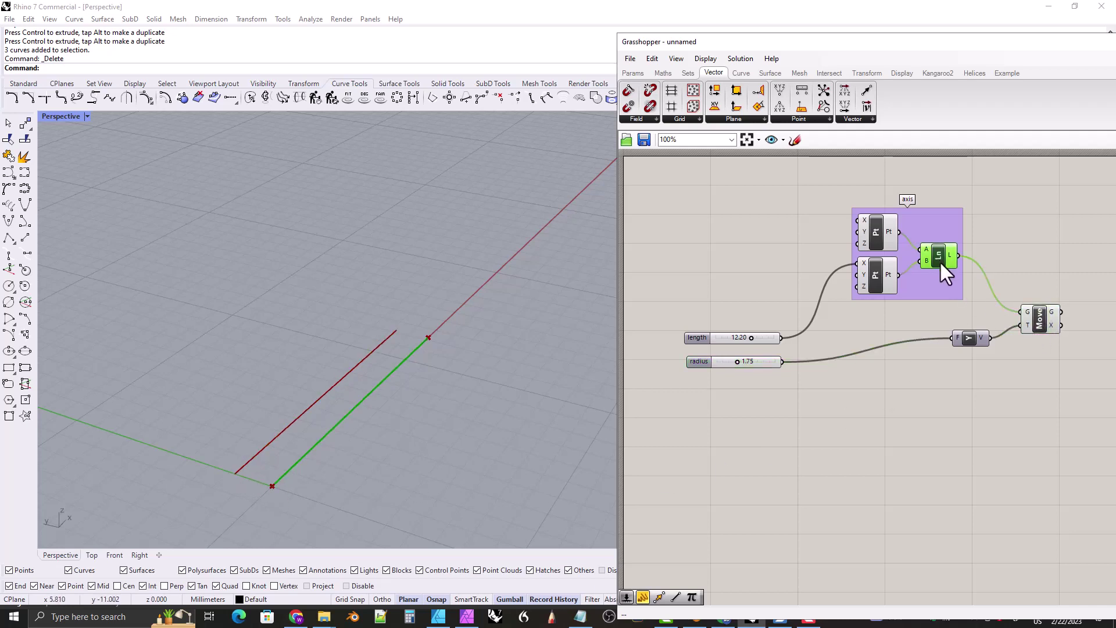
click(1041, 323)
click(968, 338)
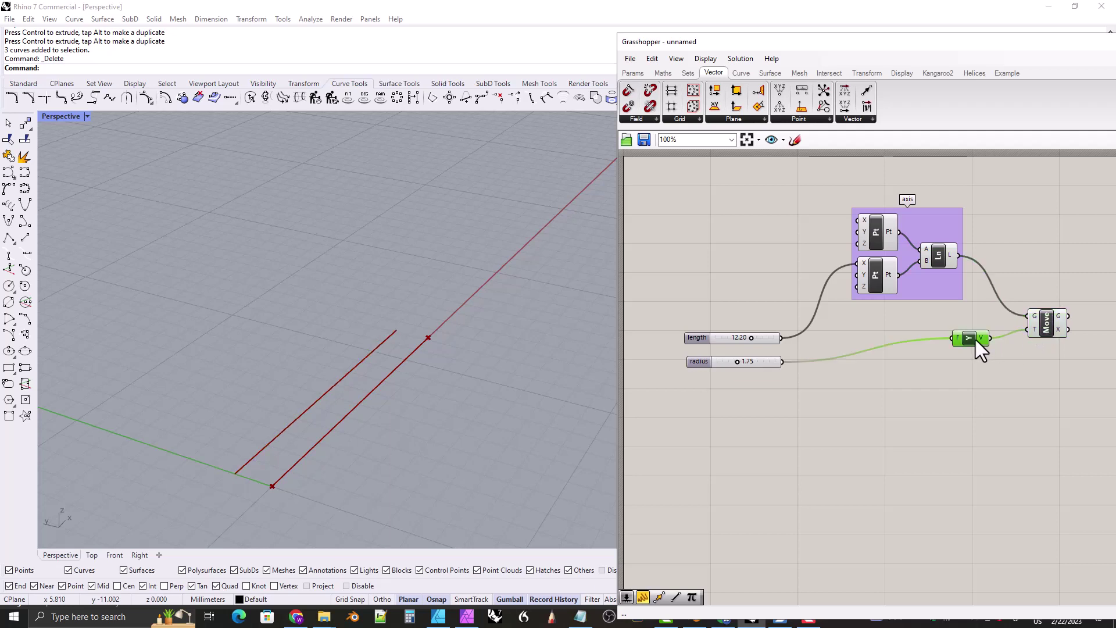
right_drag(943, 408, 826, 423)
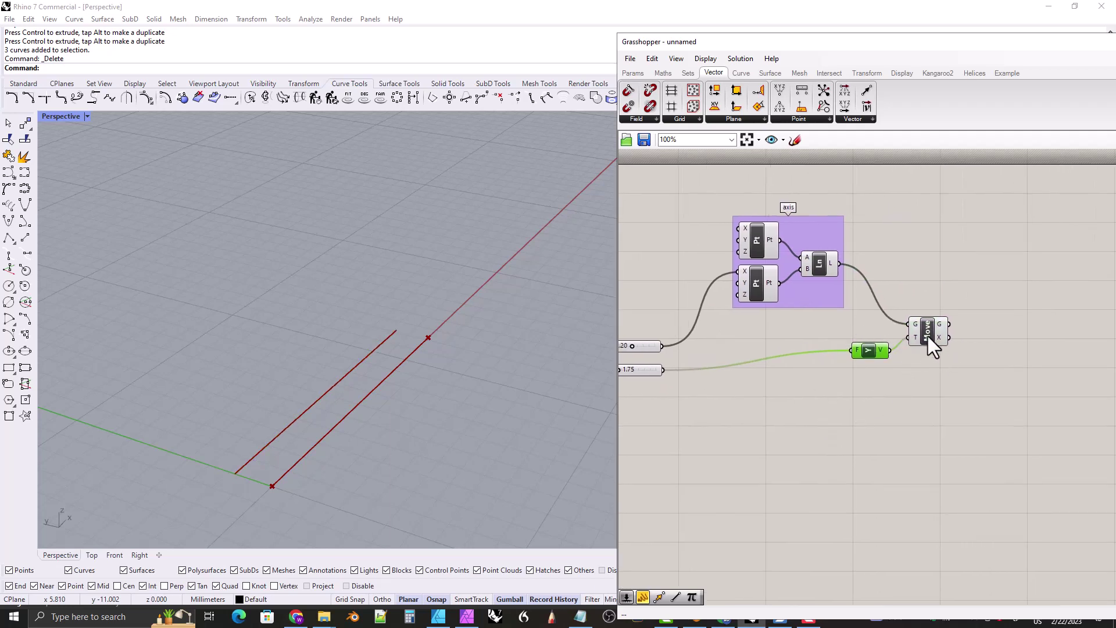
drag(927, 336, 979, 367)
click(979, 372)
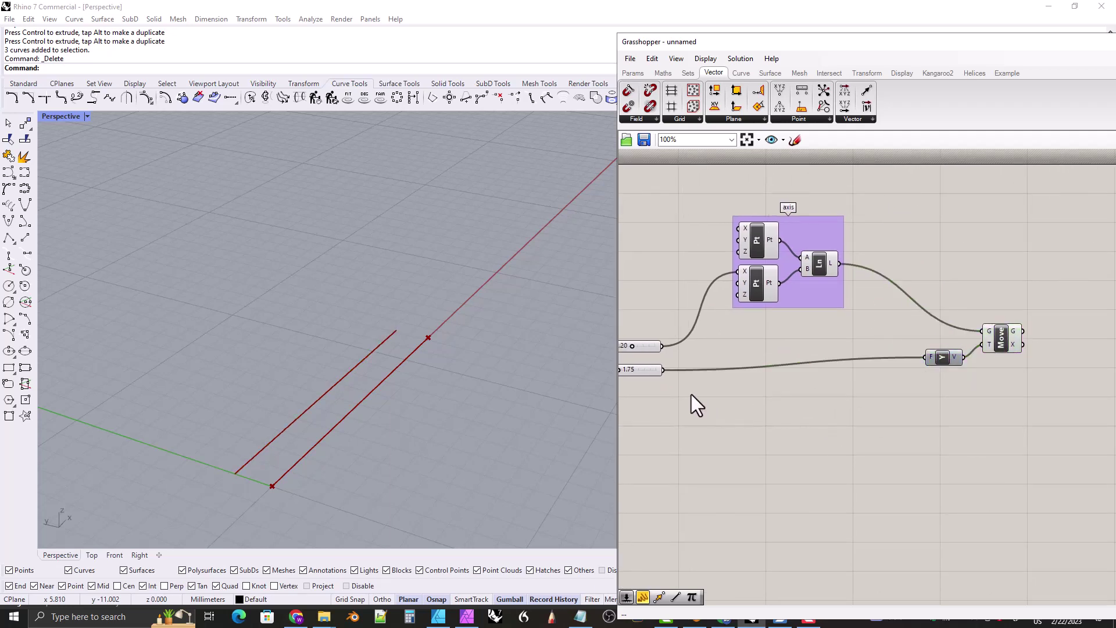
Reposition the Grasshopper window to show both sliders and recentre the Rhino viewport on the two parallel lines
drag(757, 42, 676, 41)
right_drag(583, 281, 665, 273)
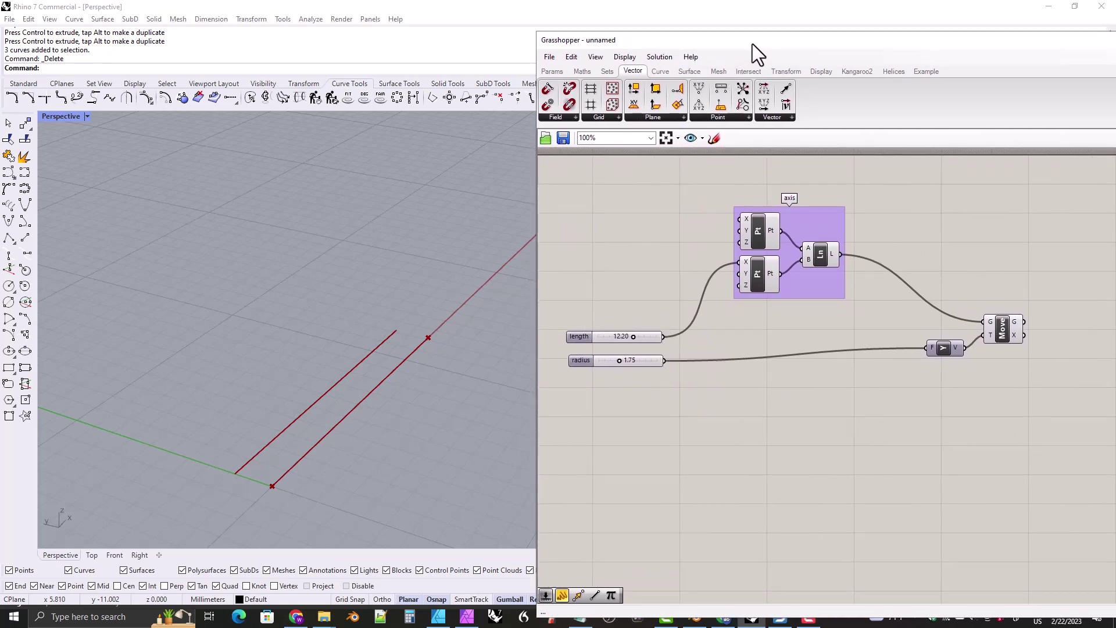
drag(753, 43, 706, 43)
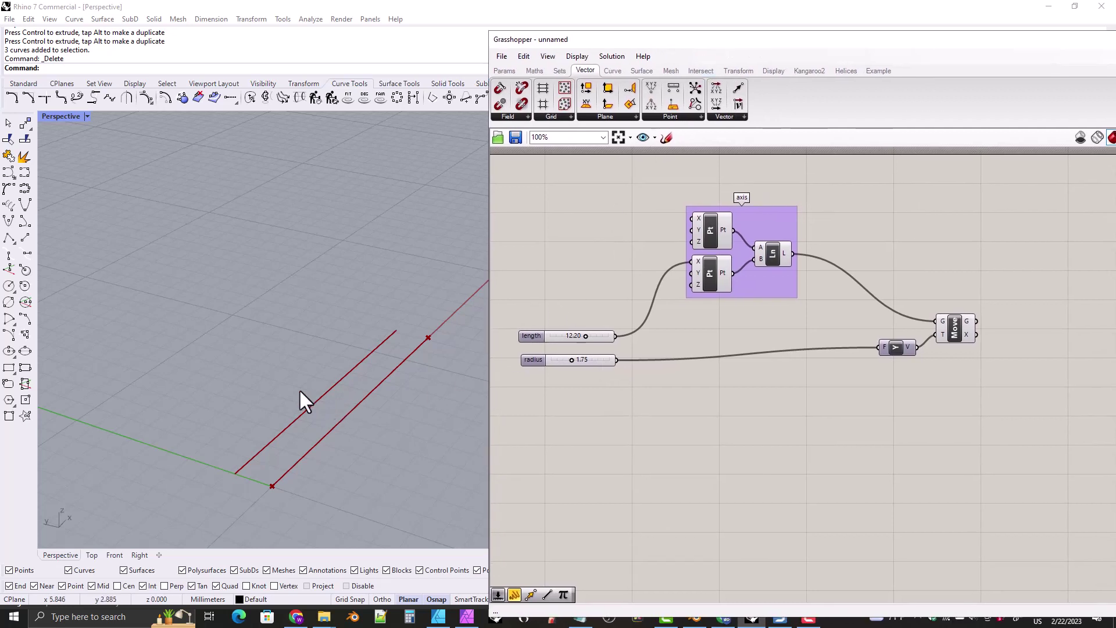
shift+right_drag(299, 392, 271, 397)
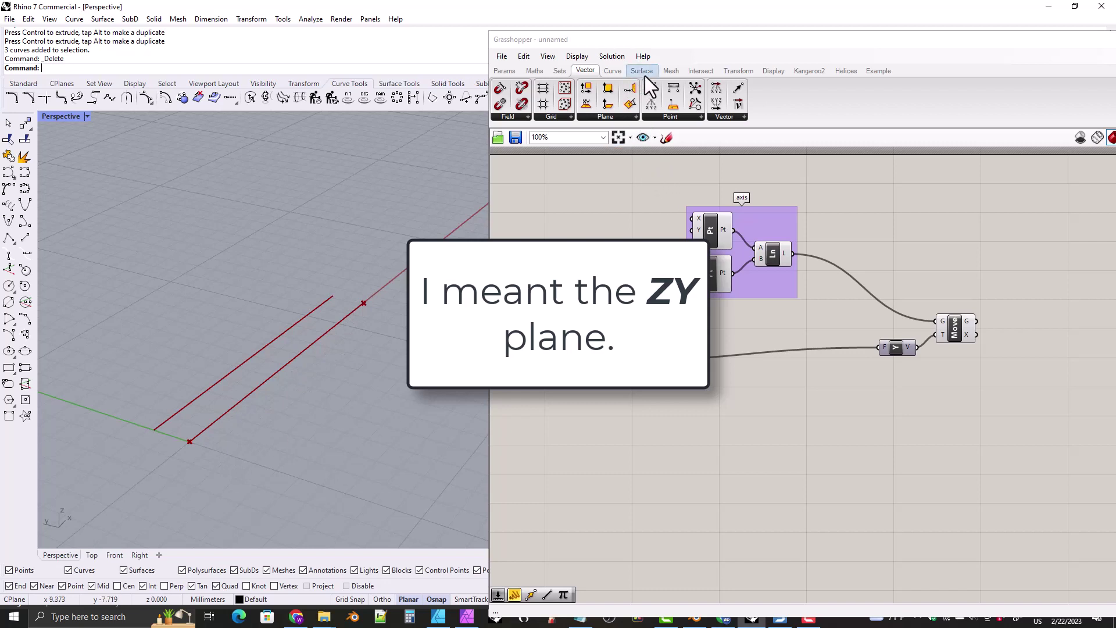
Place a Rotate Axis component just beyond Move
click(733, 70)
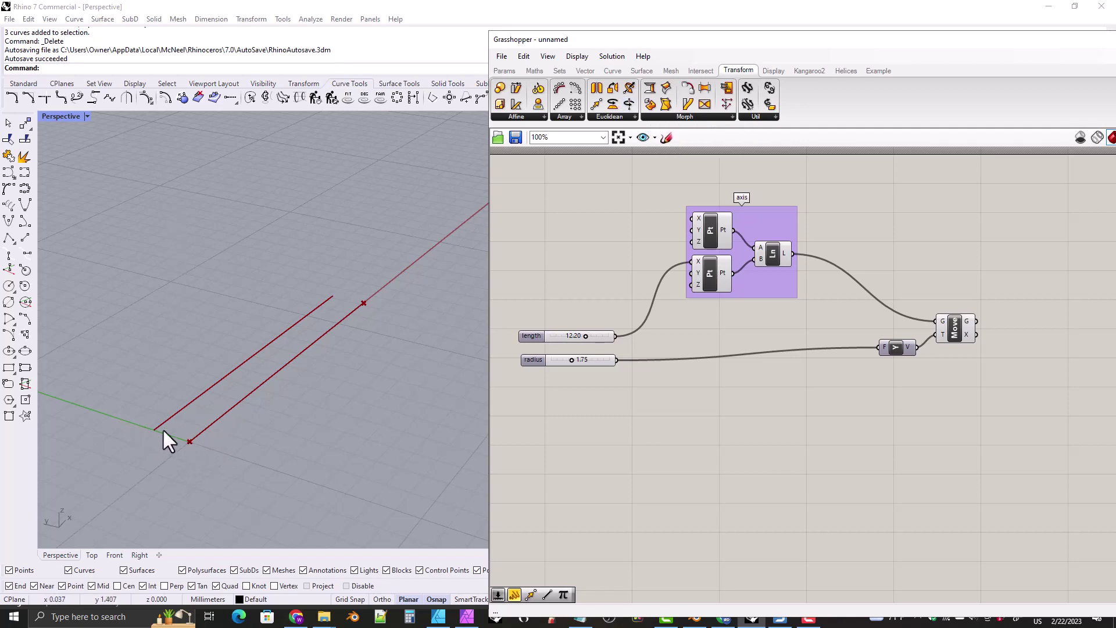
drag(1050, 340, 1050, 342)
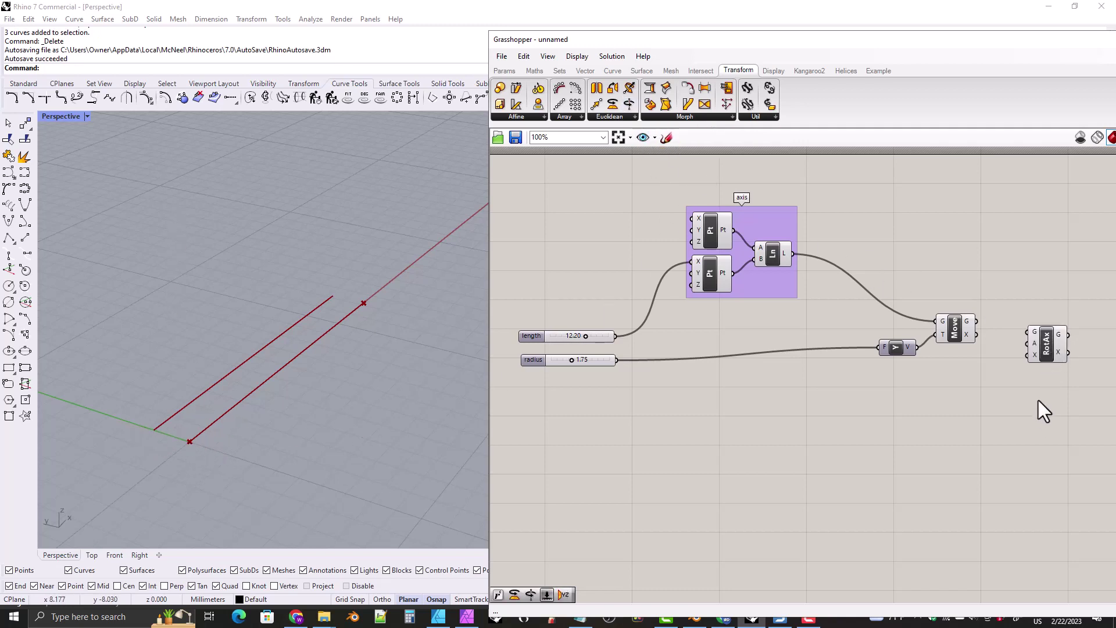
mouse_move(1034, 358)
drag(1045, 350, 1032, 340)
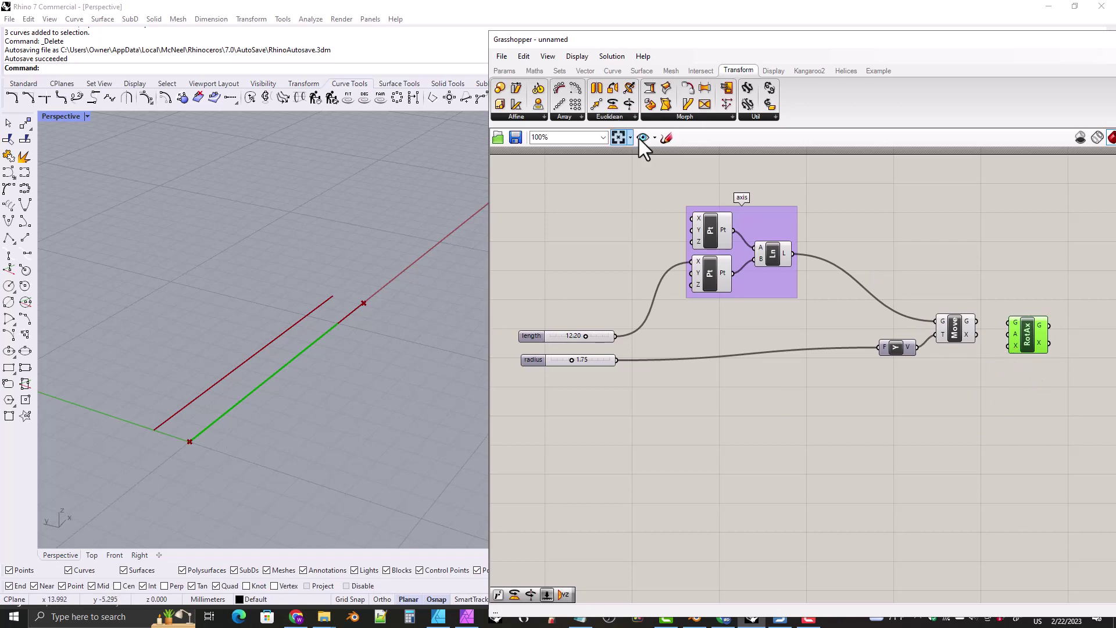
Place a Rotate component above Move and a YZ Plane before it, with the plane connected to Rotate's G input
drag(944, 245, 945, 245)
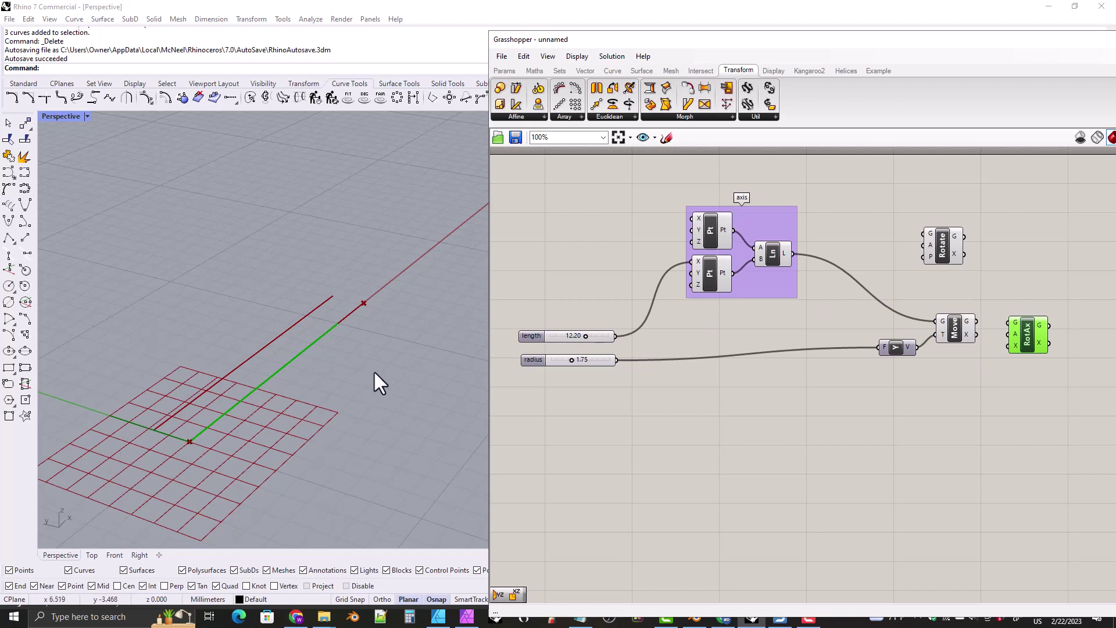
click(583, 71)
click(601, 118)
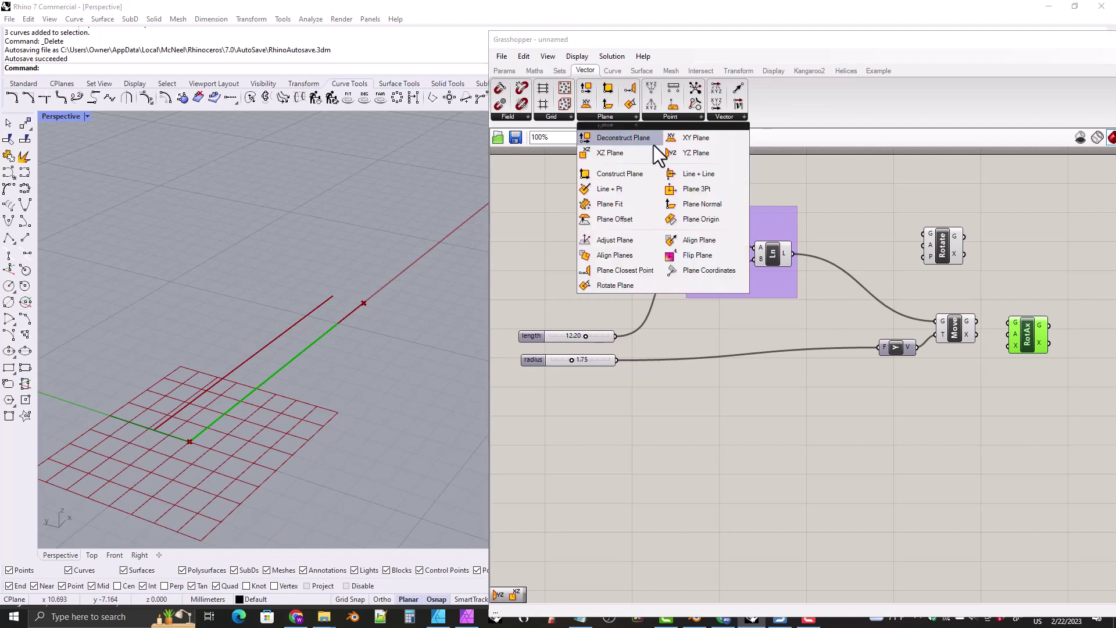
drag(697, 155, 923, 234)
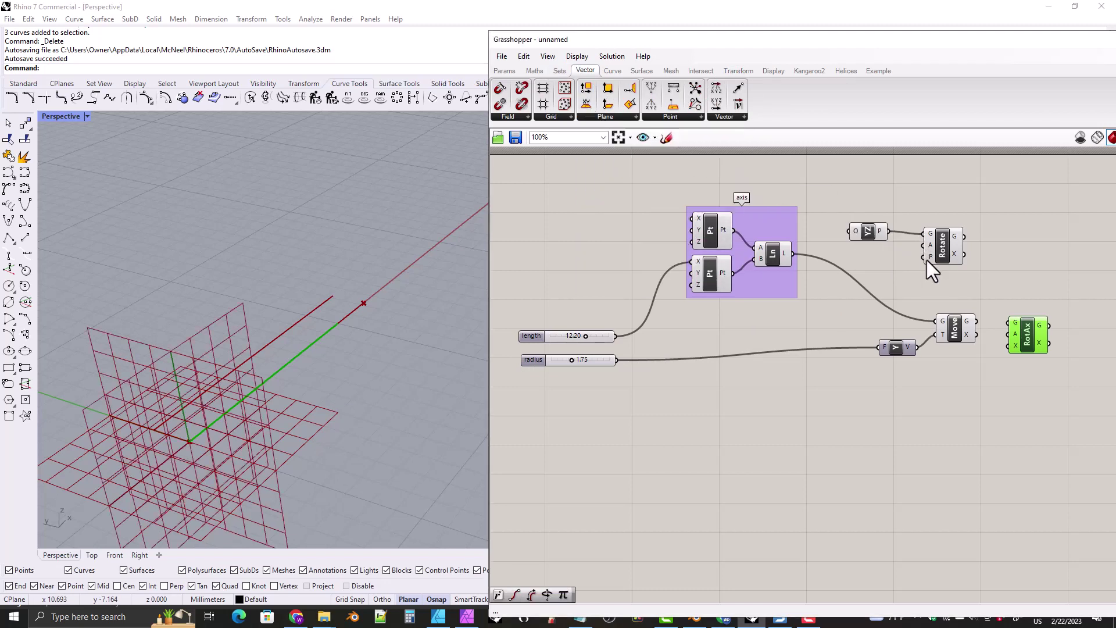
click(941, 256)
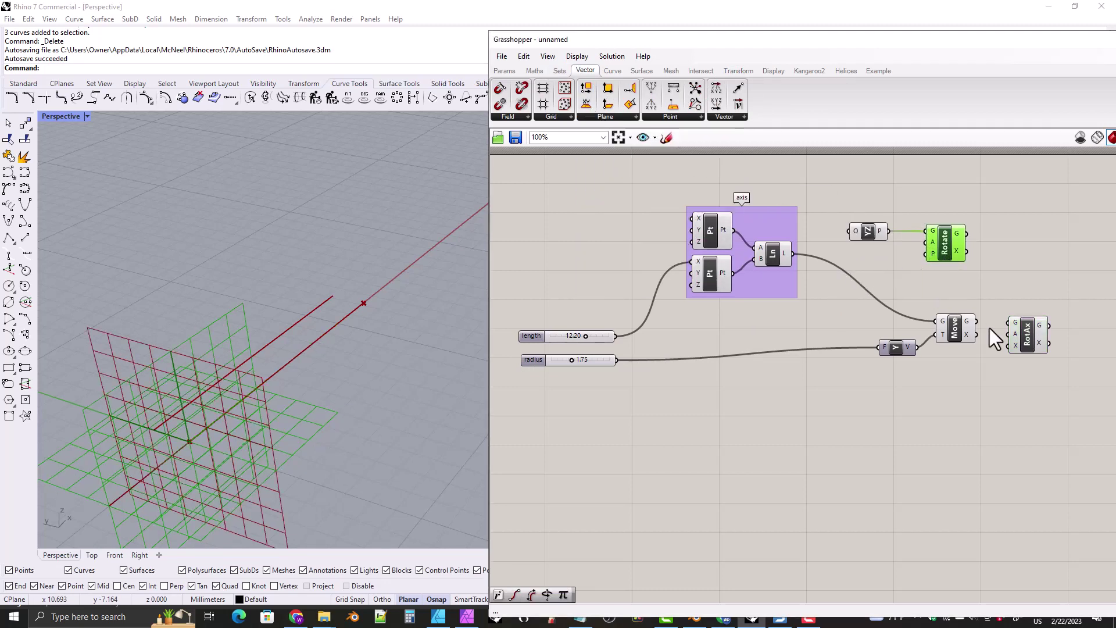
Select Rotate Axis, YZ Plane and Move in turn to examine their geometry and orientation in the viewport
click(1027, 337)
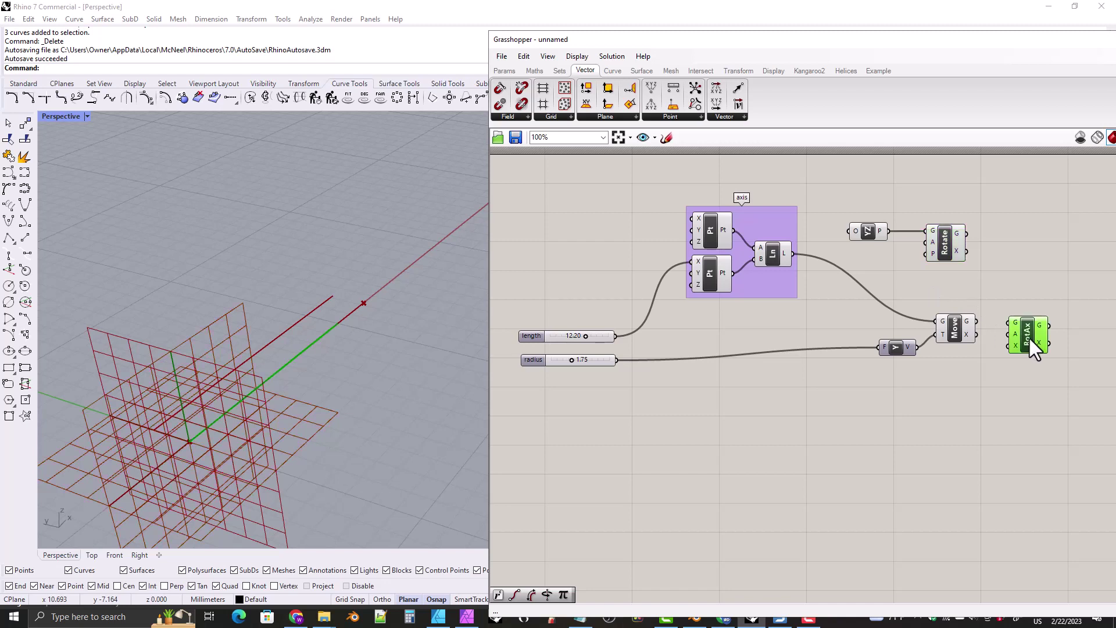
right_click(1030, 339)
click(1014, 361)
click(866, 233)
click(947, 333)
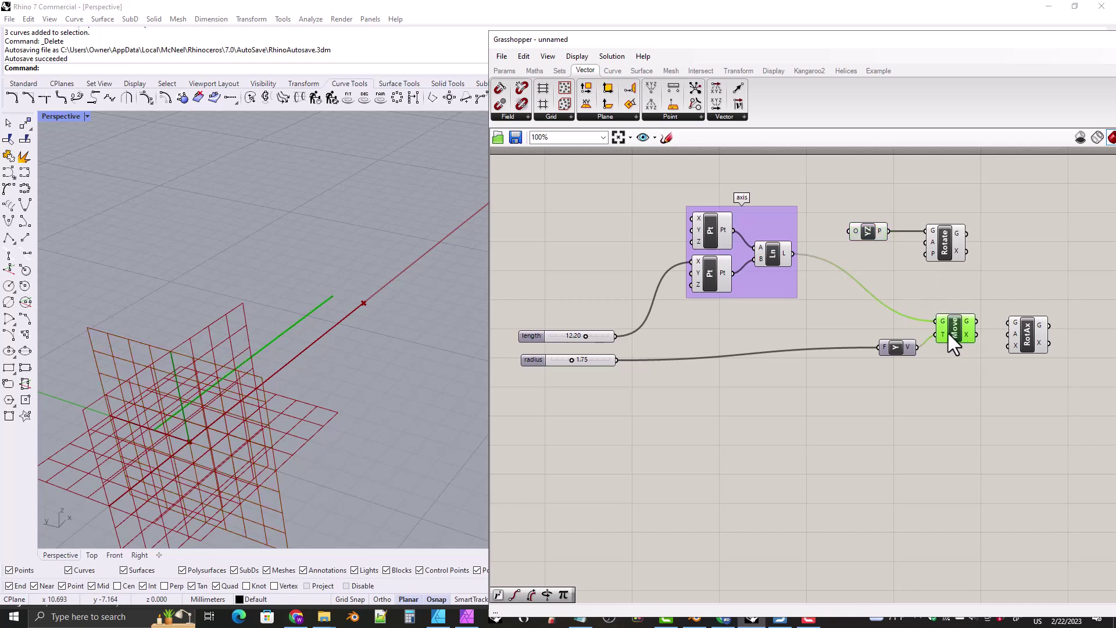
right_drag(284, 413, 263, 388)
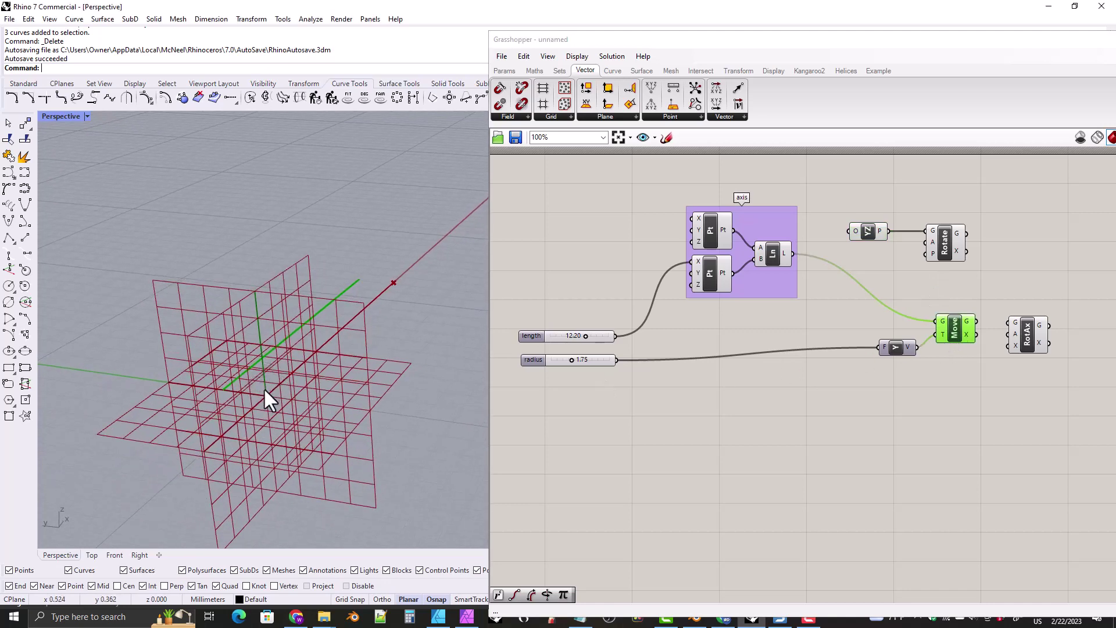
click(864, 234)
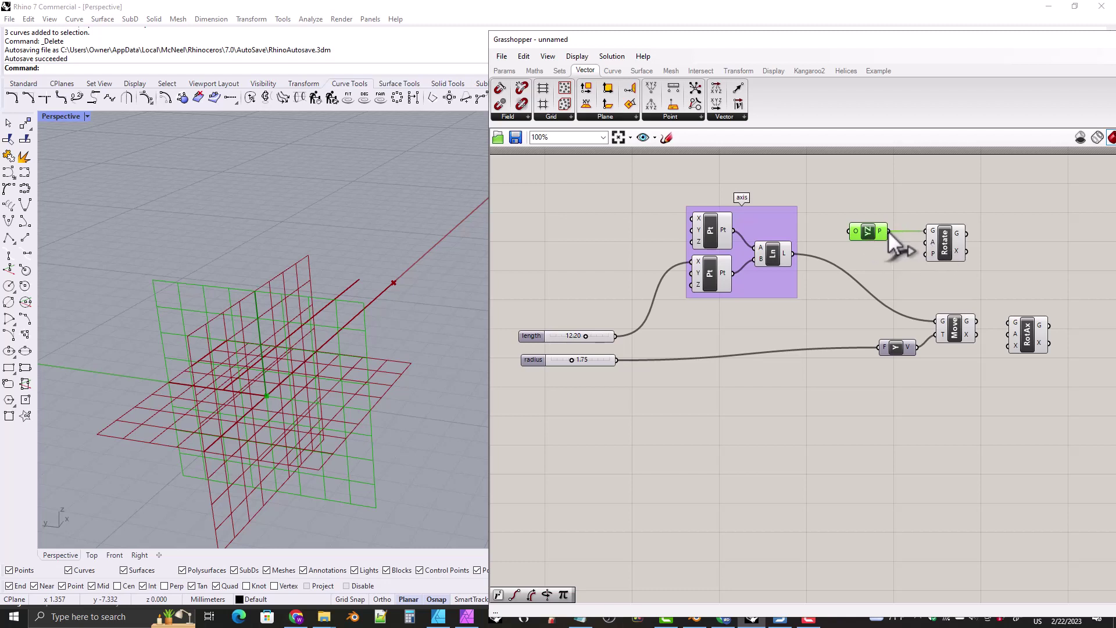
Connect the YZ Plane output to Rotate's P input and disconnect the plane from Rotate's G input
drag(889, 235, 936, 254)
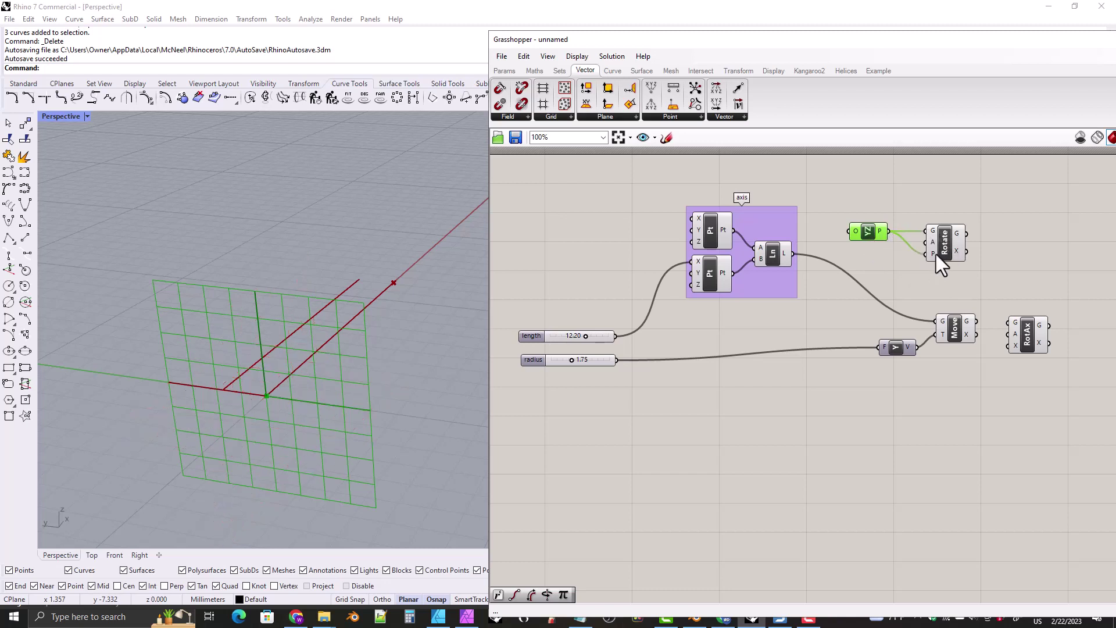
right_click(931, 230)
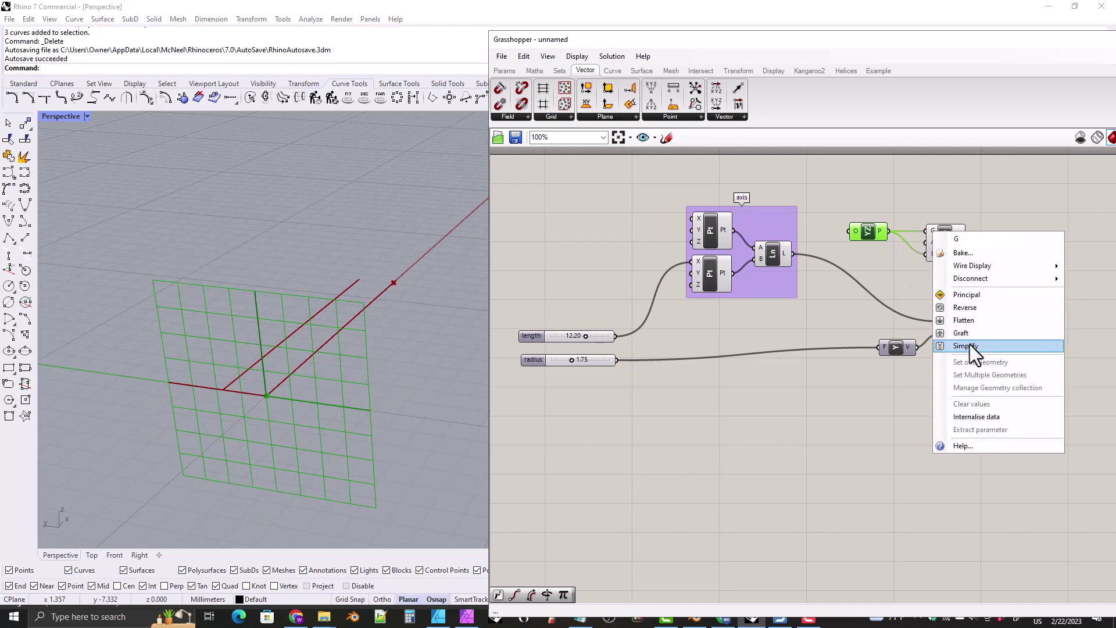
mouse_move(971, 280)
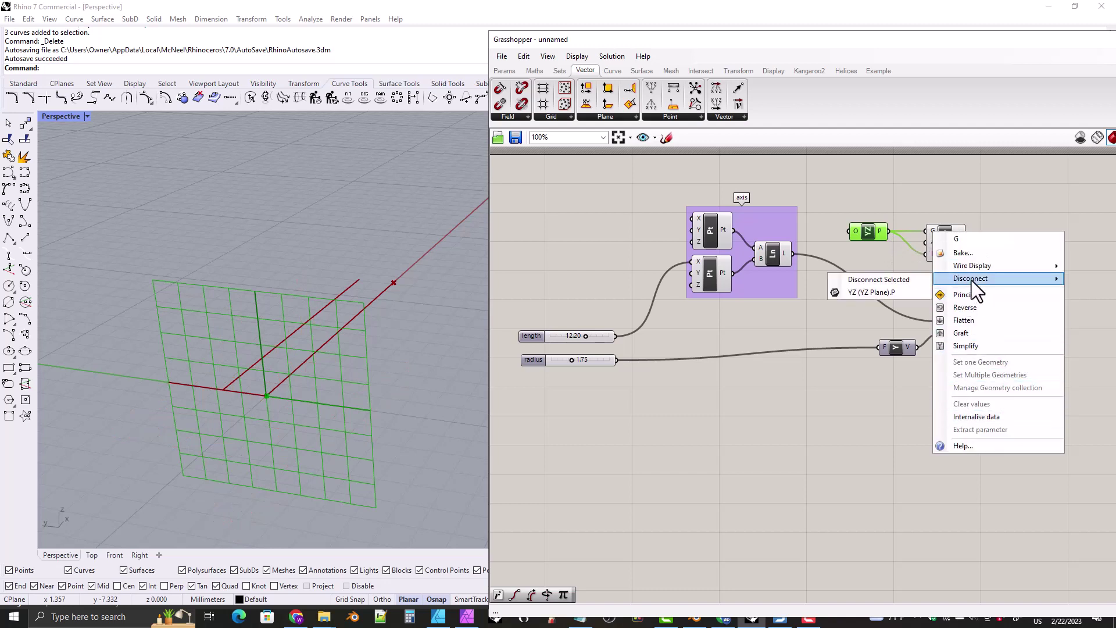
click(894, 281)
right_drag(309, 403, 273, 388)
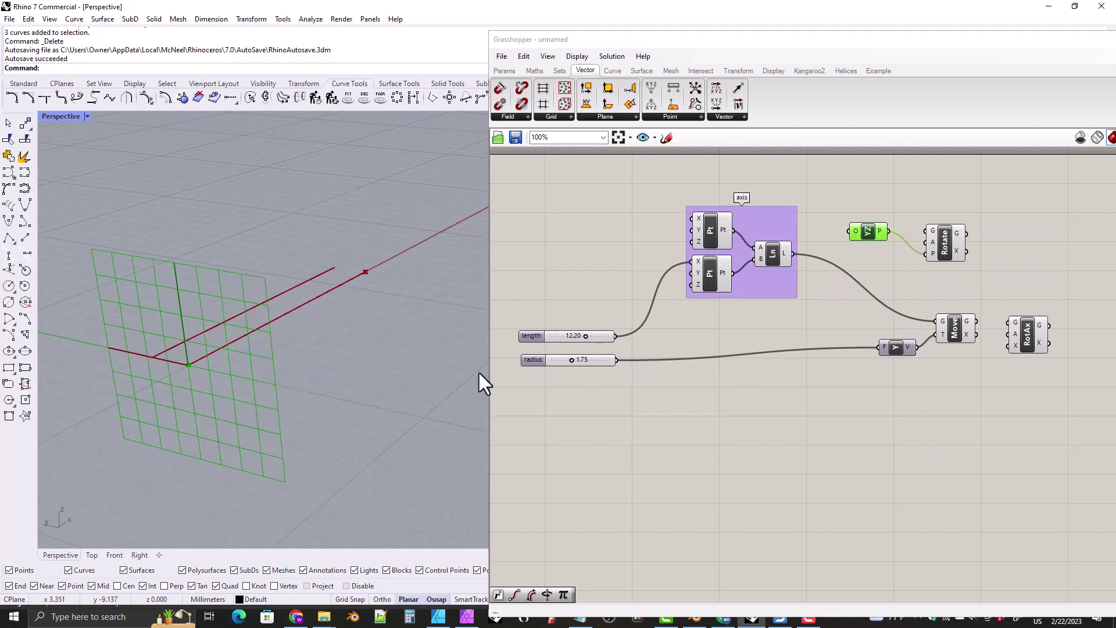
Align YZ Plane with Rotate's P input and feed Move's geometry output into Rotate's G input
drag(875, 226, 875, 257)
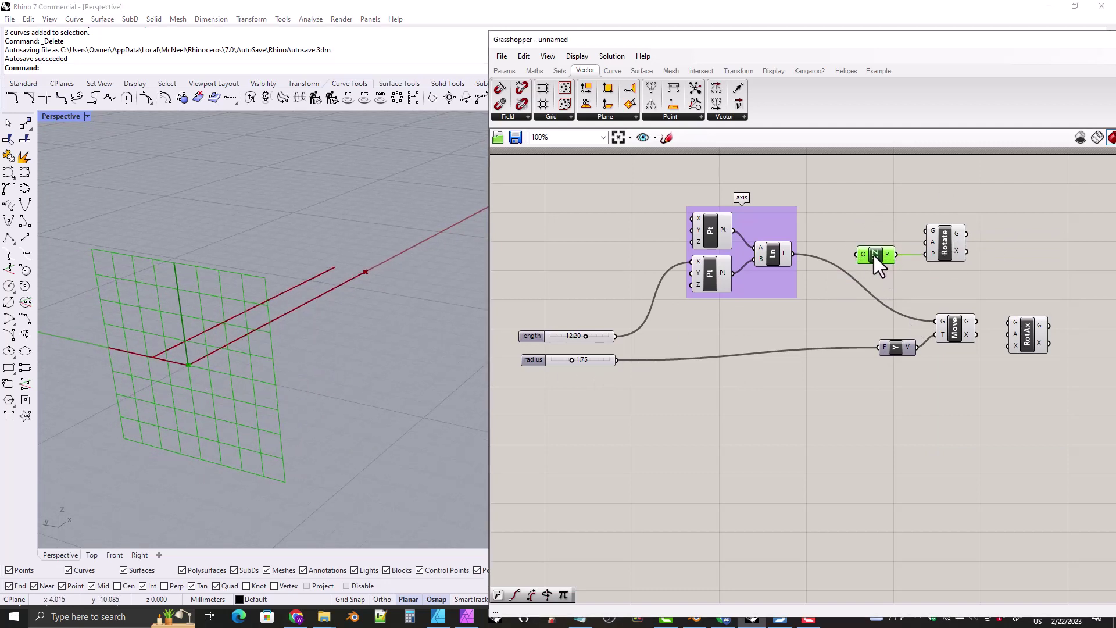
right_drag(284, 341, 205, 358)
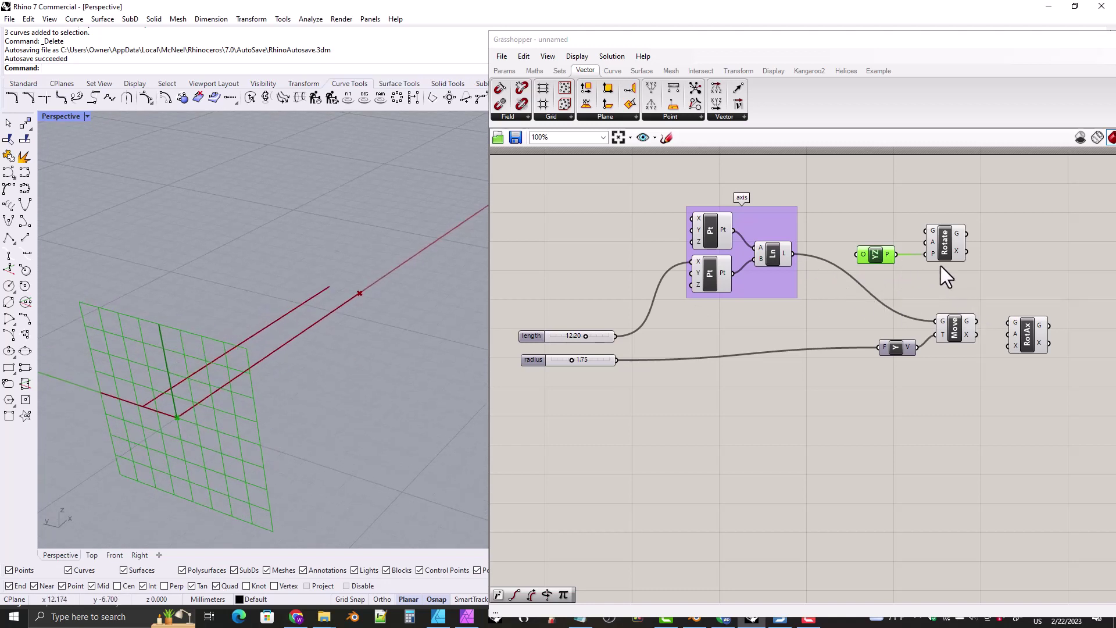
drag(976, 321, 926, 232)
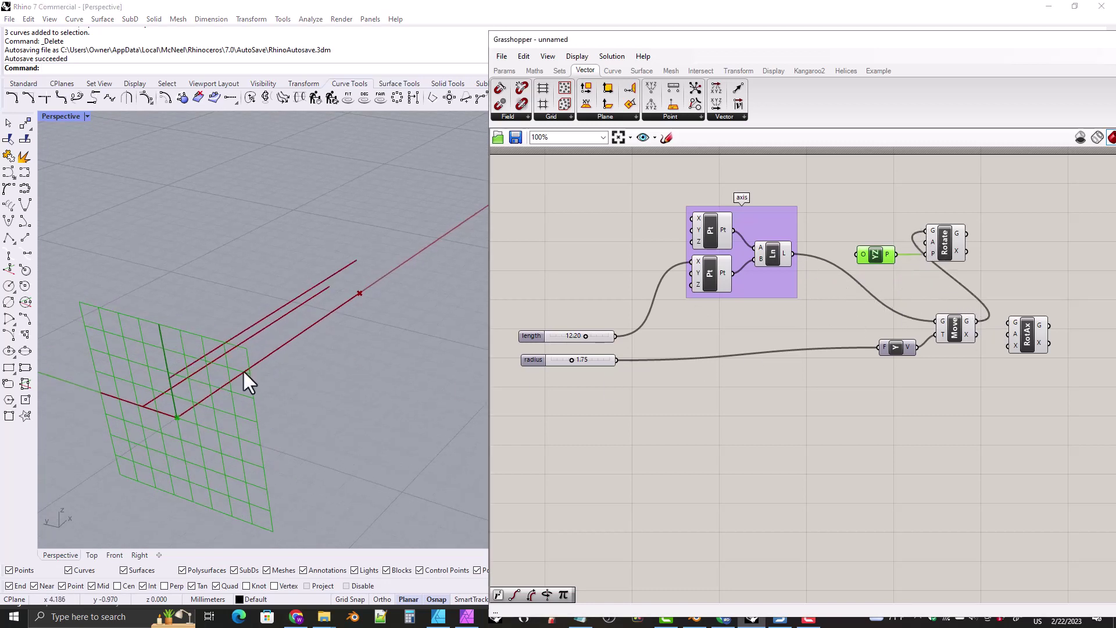
right_drag(243, 369, 236, 343)
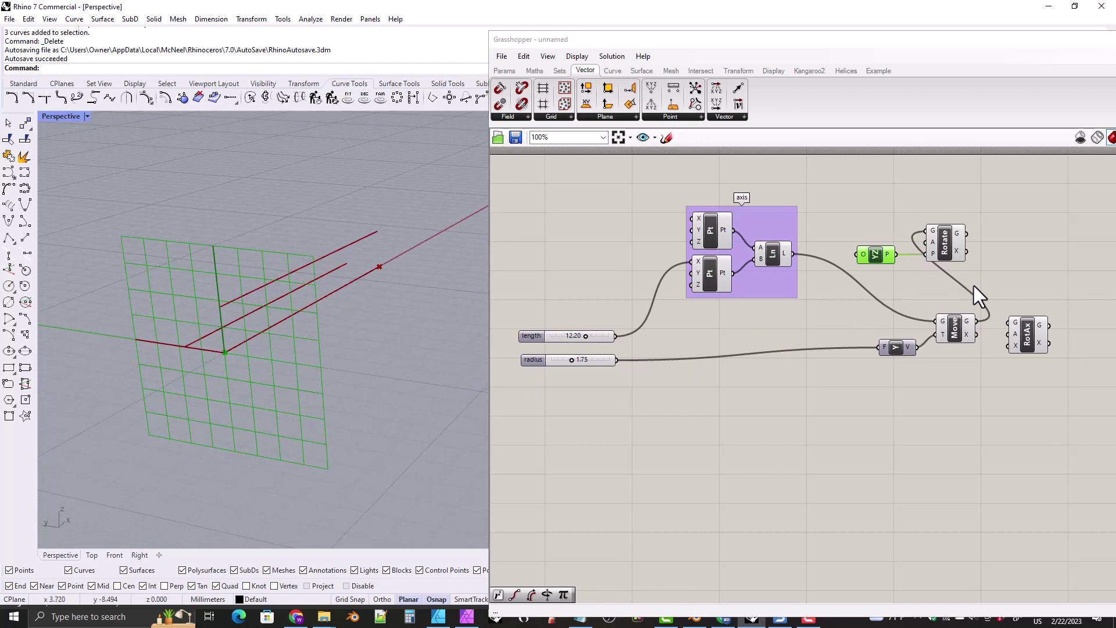
Delete the Rotate and YZ Plane components
drag(973, 271, 851, 216)
key(Delete)
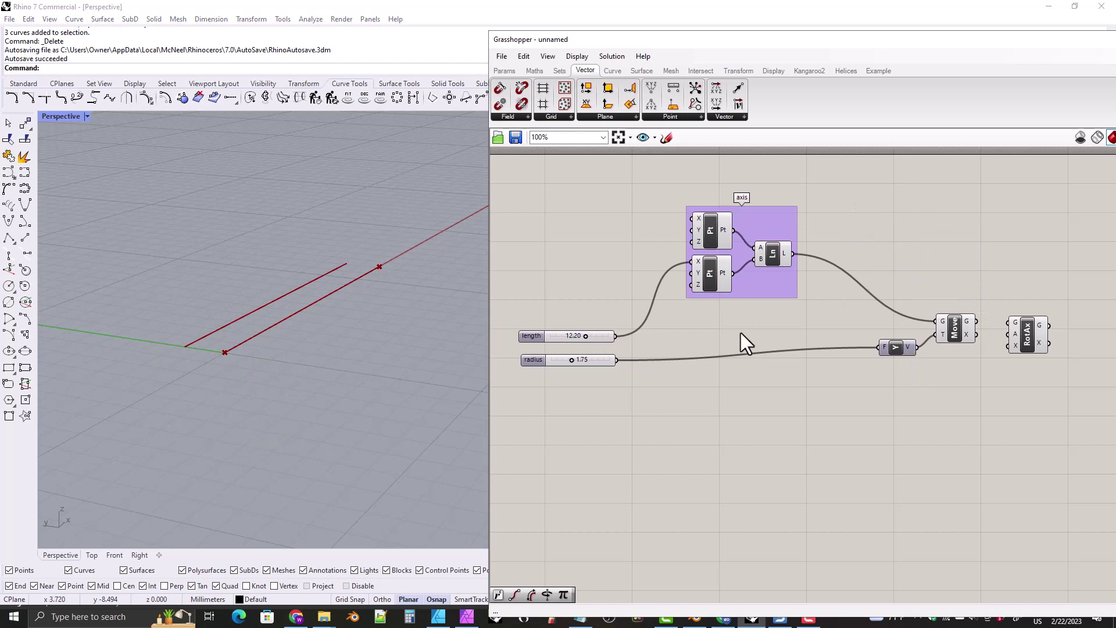
Connect Move's geometry output to Rotate Axis's G input and shift Rotate Axis slightly below Move
click(1027, 334)
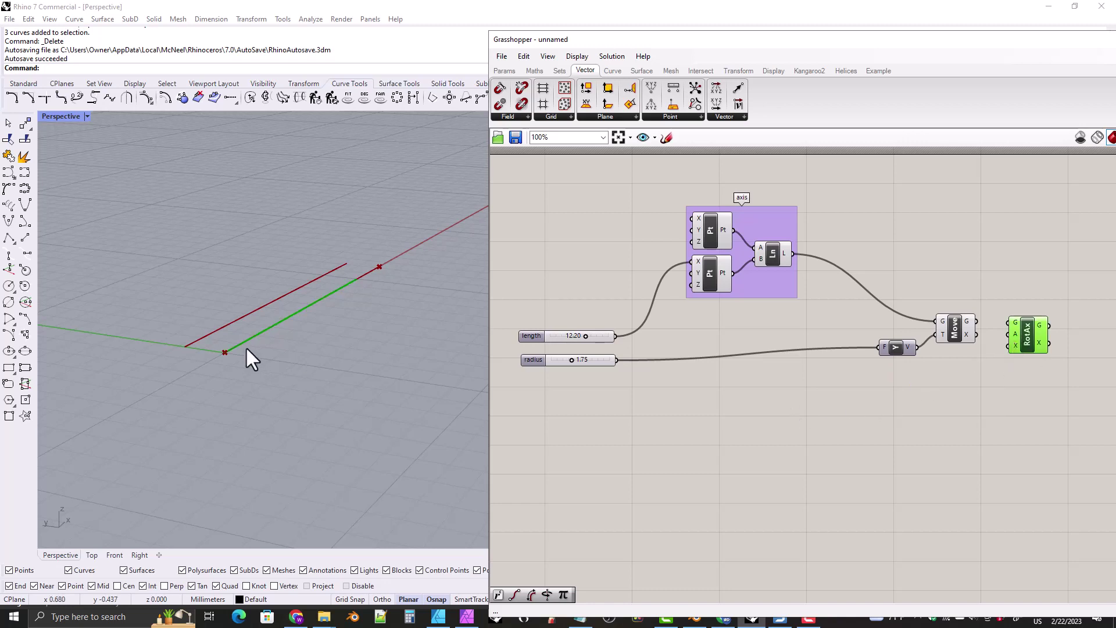
right_drag(246, 357, 230, 360)
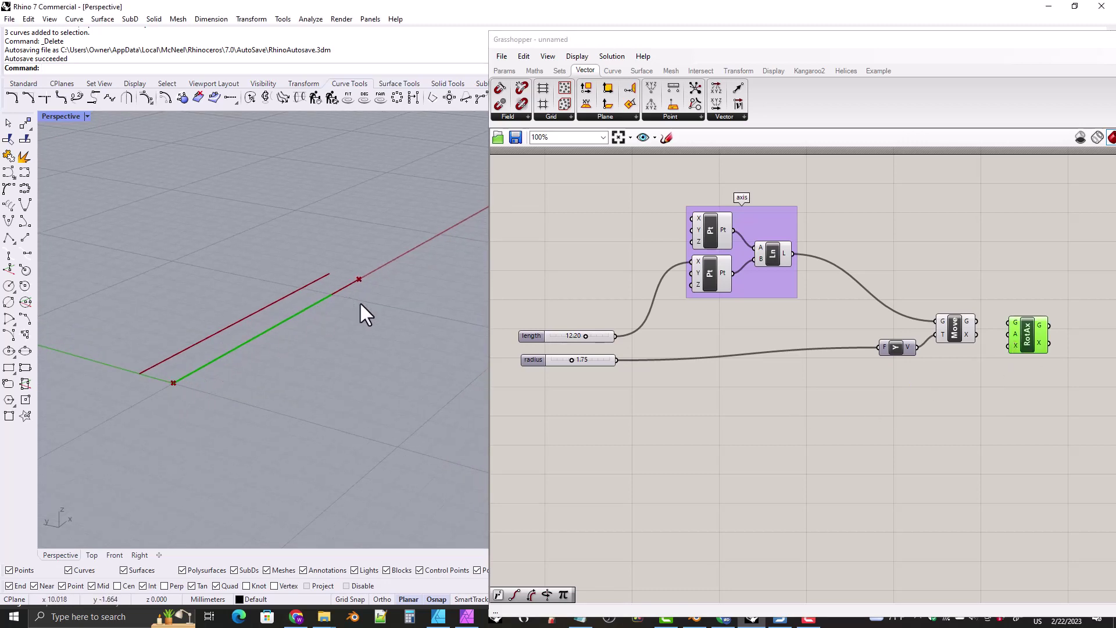
drag(978, 321, 1010, 323)
right_drag(416, 342, 285, 352)
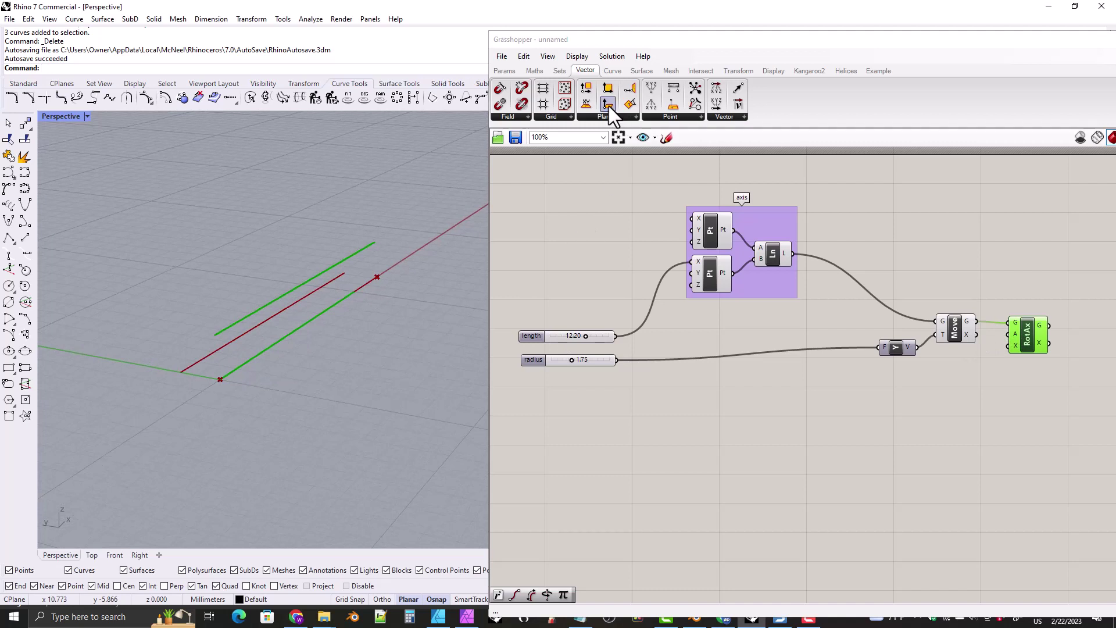
click(735, 72)
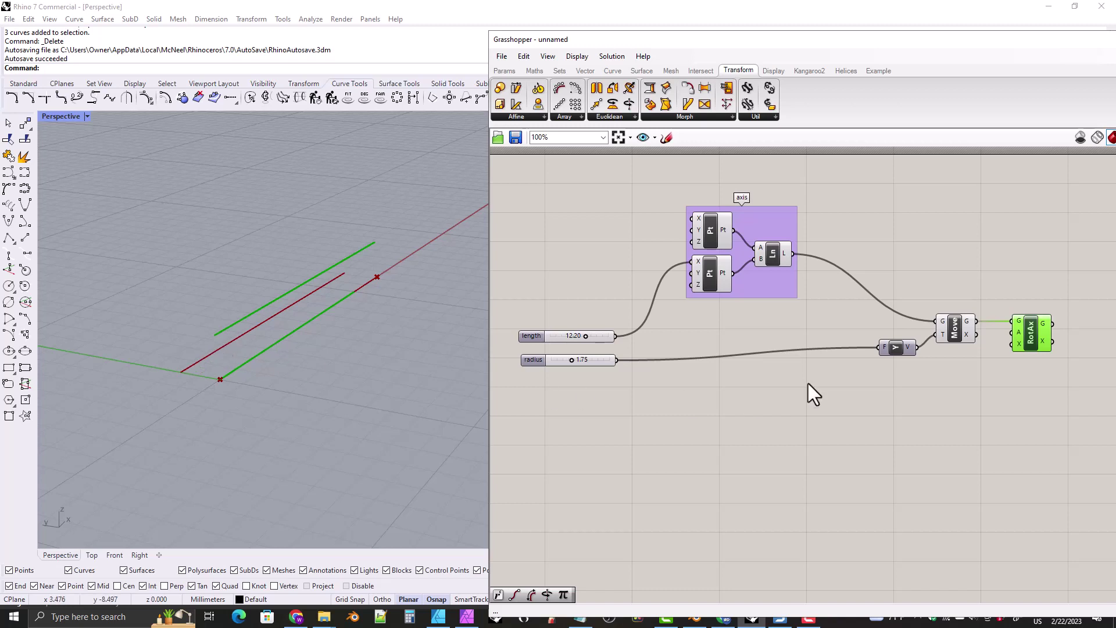
drag(1031, 337, 1031, 369)
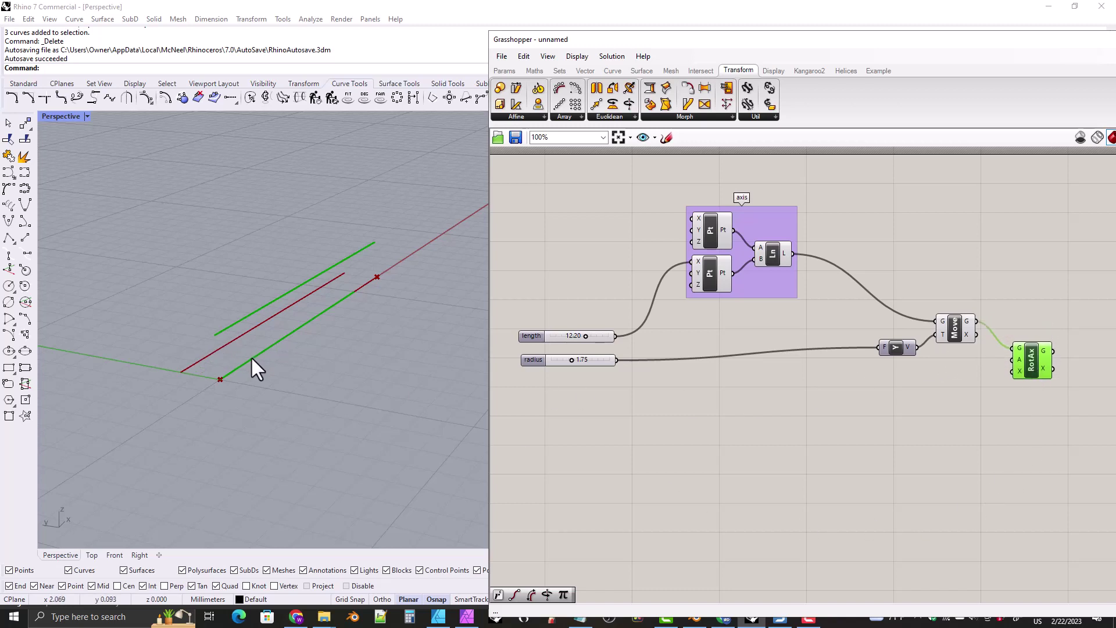
mouse_move(250, 356)
right_down()
mouse_move(238, 343)
mouse_move(254, 360)
right_up()
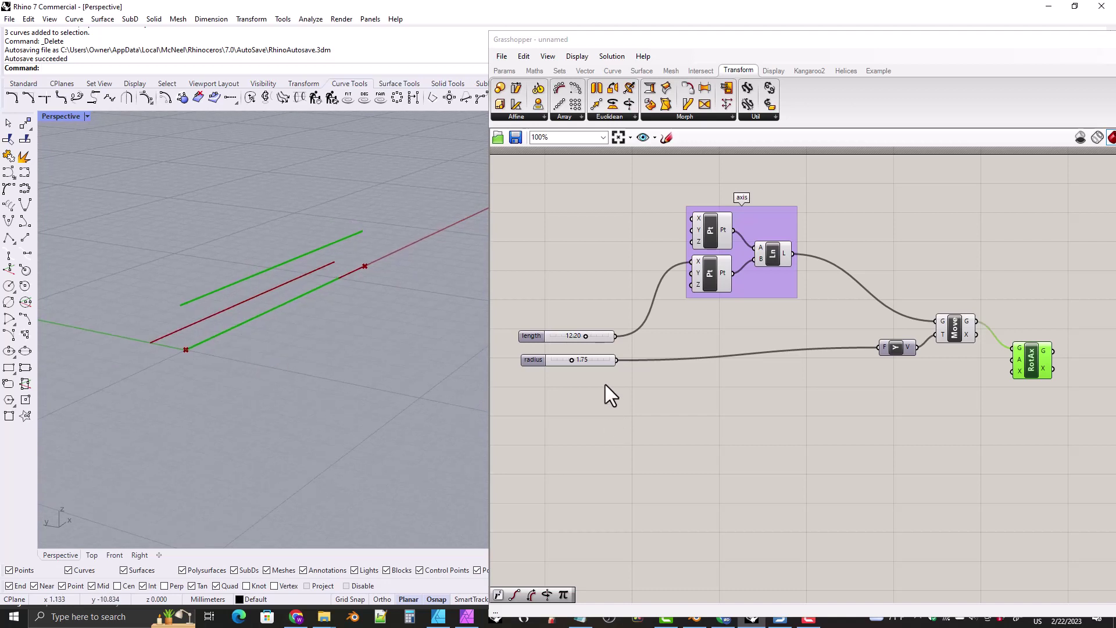
Add a number slider ranging from 0.00 to 360.0 and place it under the radius slider
click(712, 476)
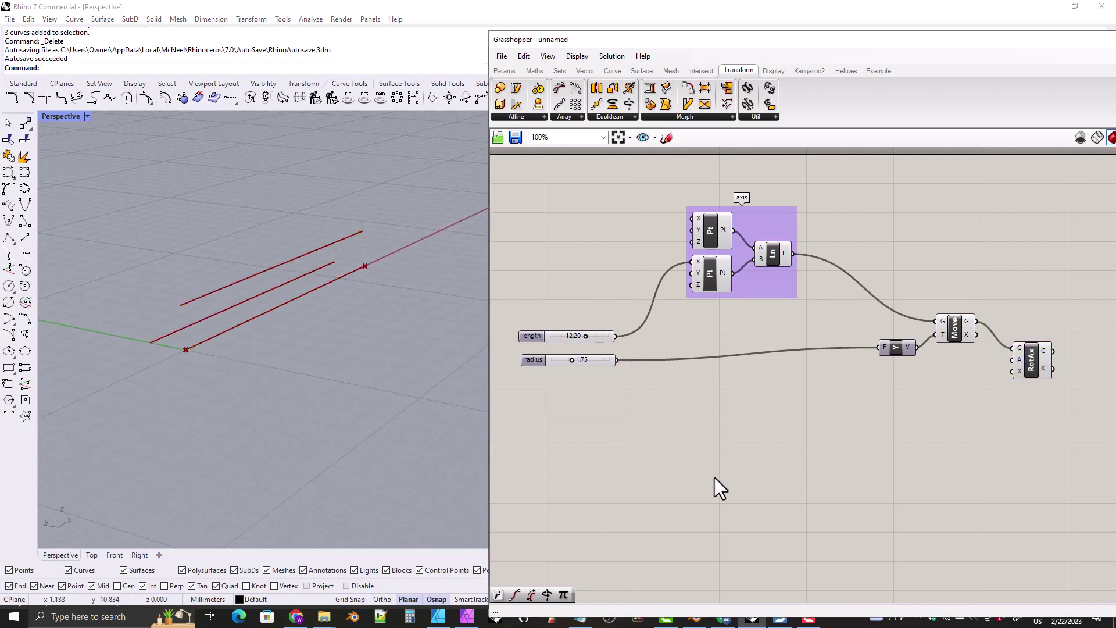
double_click(714, 478)
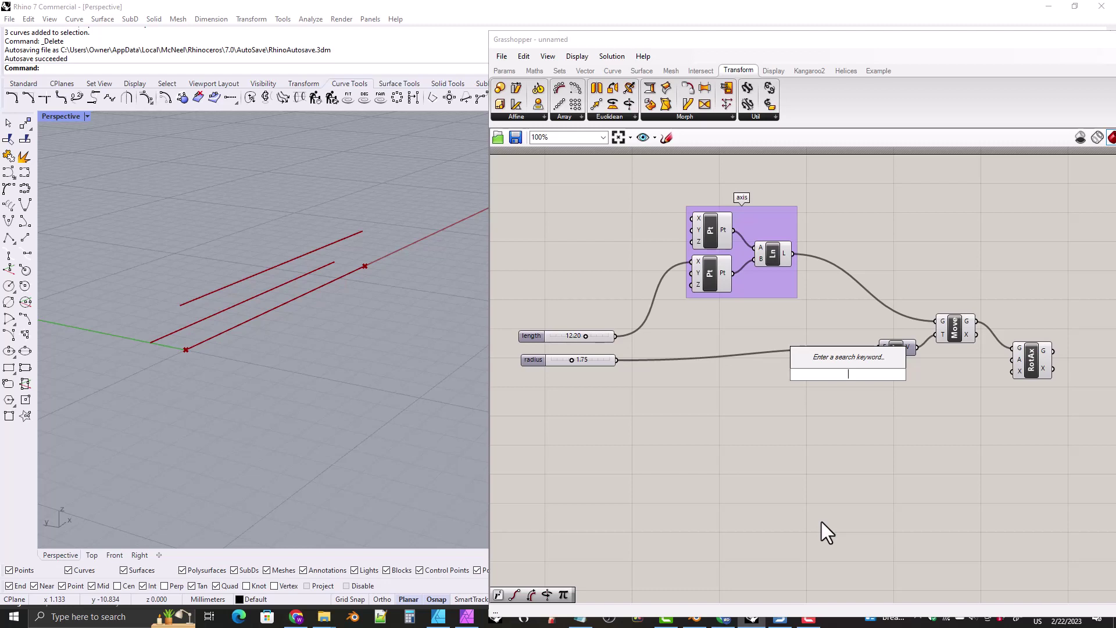
text(0.00)
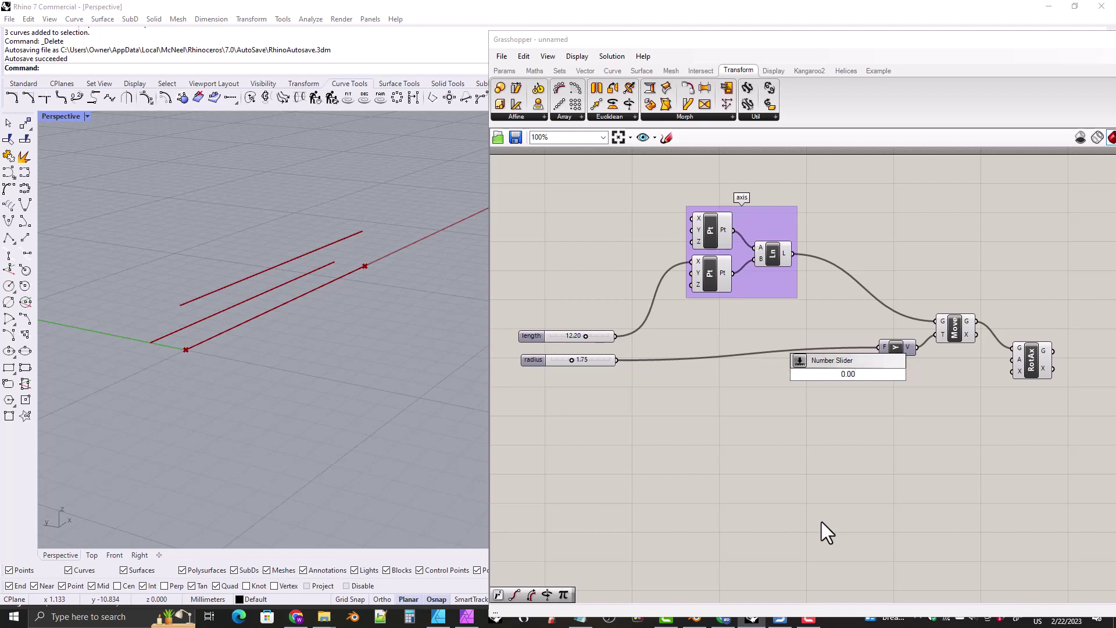
text(<360.0)
key(Return)
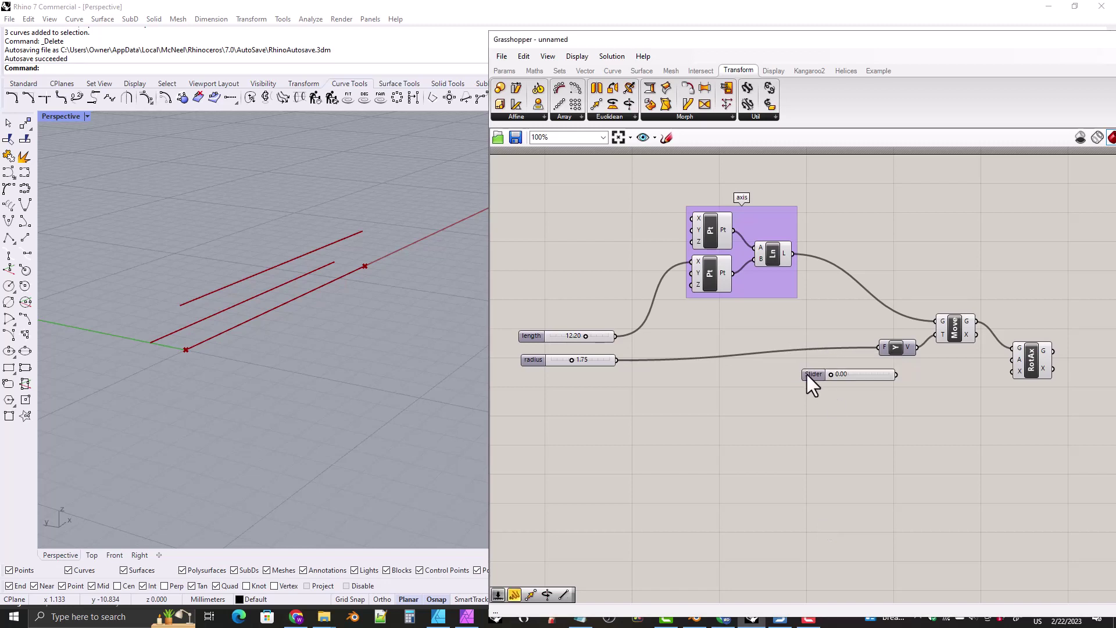
drag(807, 375, 530, 383)
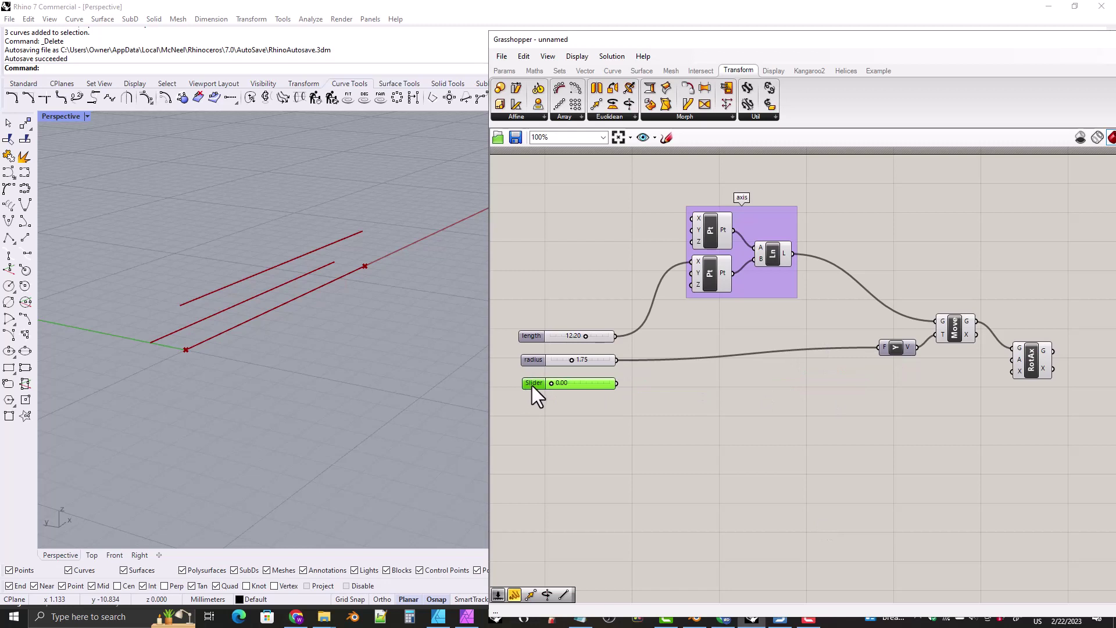
Rename the new slider to "start angle"
right_click(532, 385)
text(s)
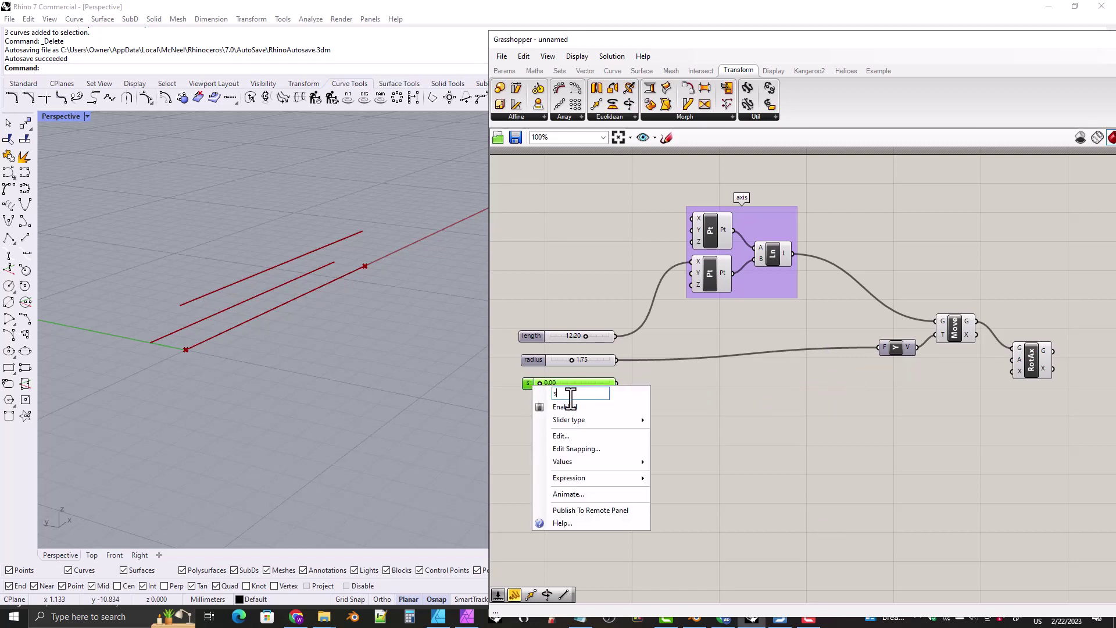
text(tart angle)
click(748, 462)
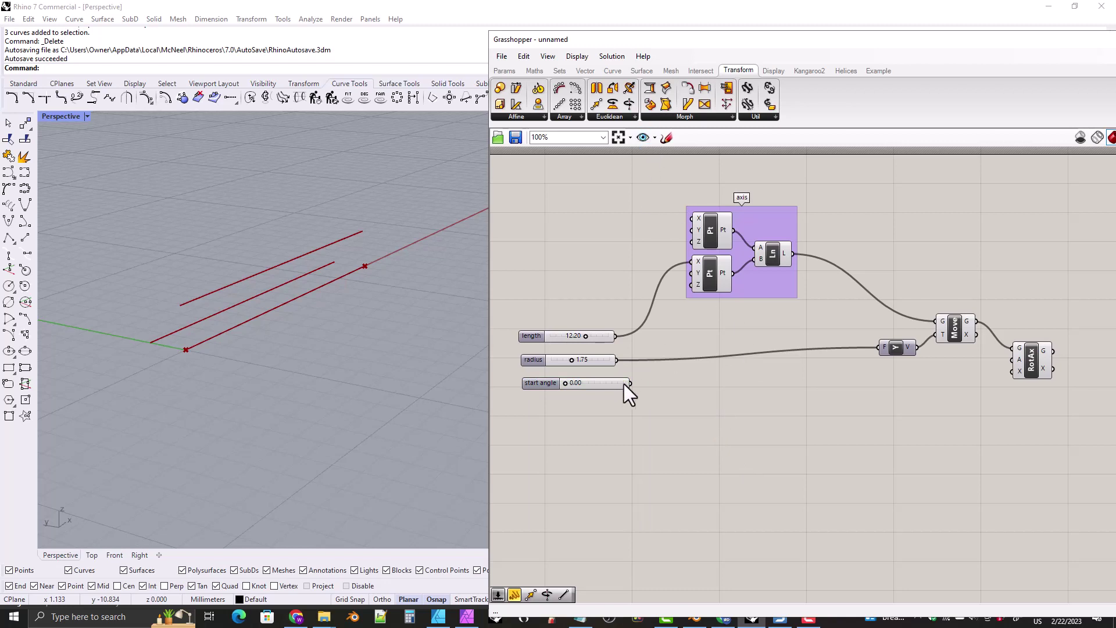
Place a Radians component below Unit Y and route the start angle slider through it into Rotate Axis's A input
click(536, 70)
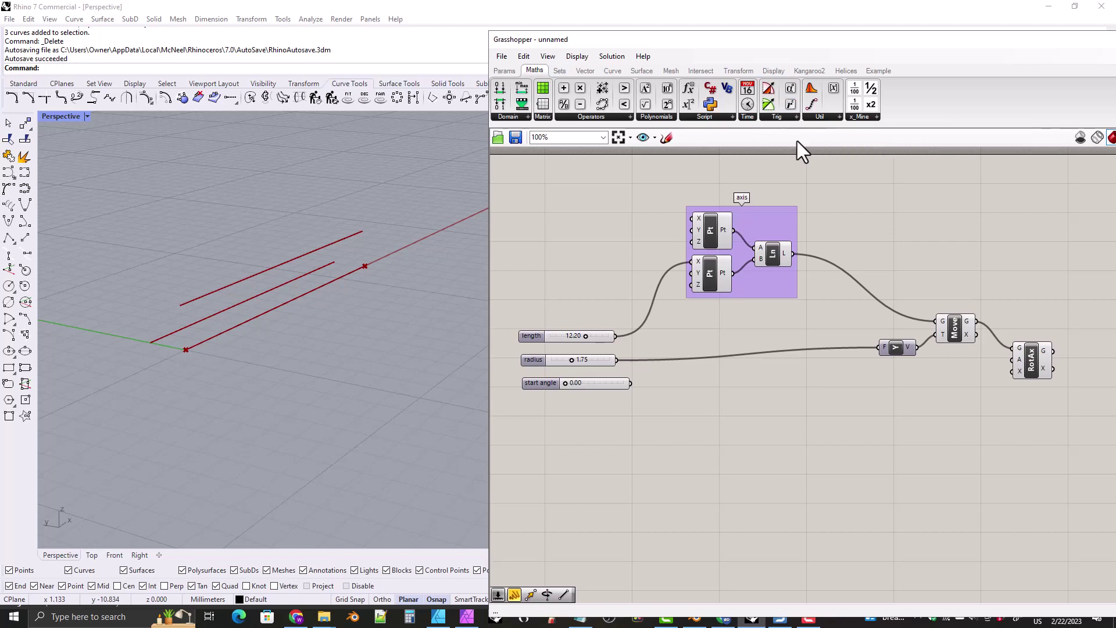
drag(909, 373, 908, 376)
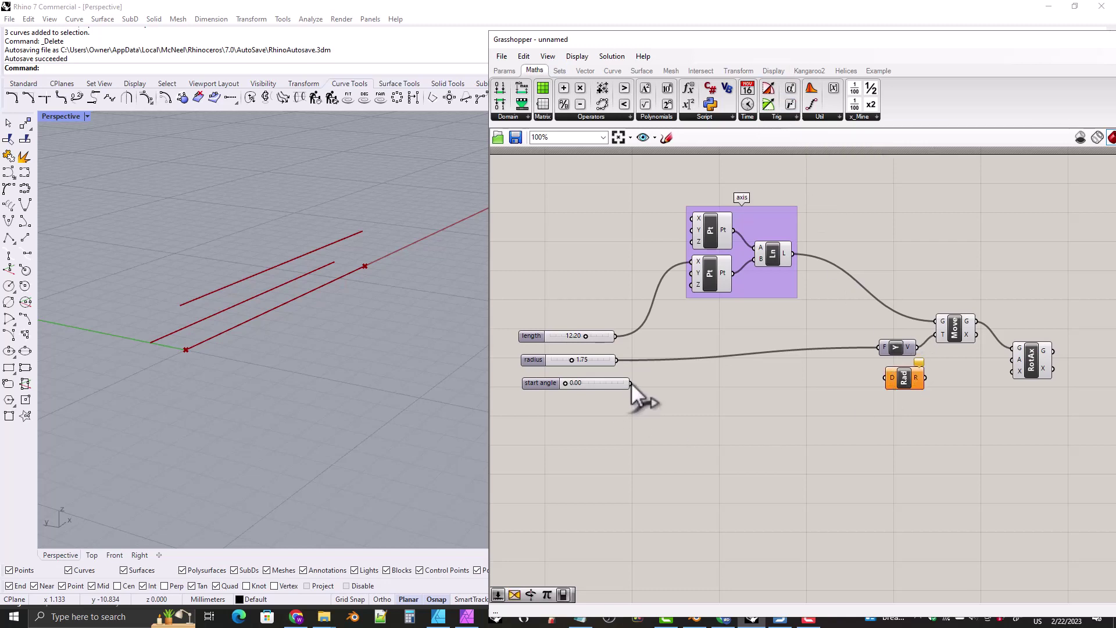
drag(631, 383, 1017, 361)
click(1031, 372)
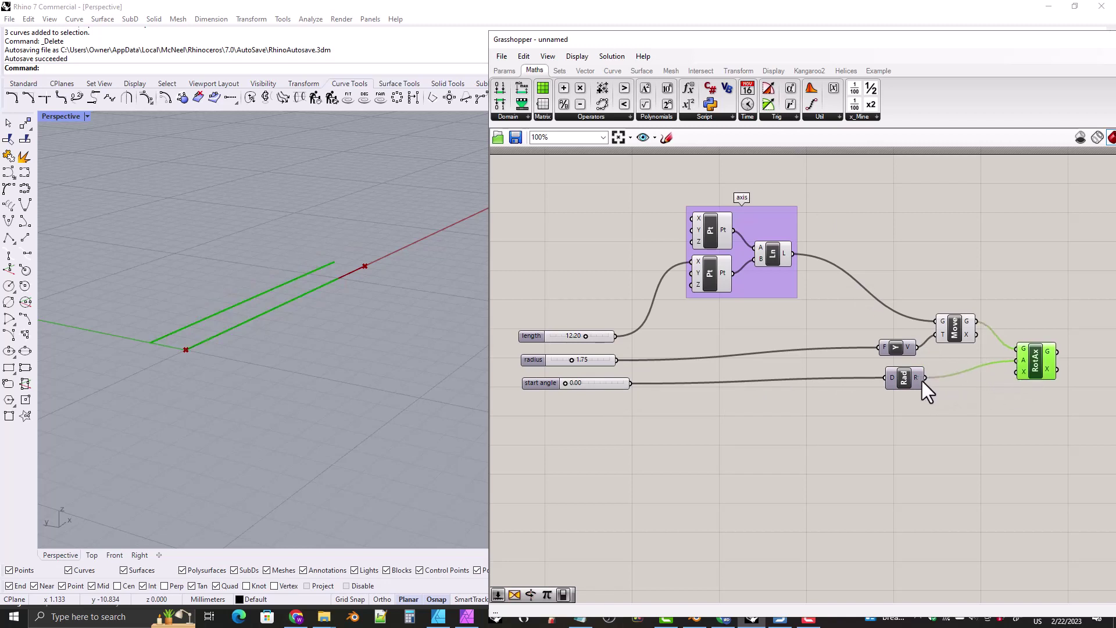
mouse_move(920, 380)
mouse_down()
mouse_move(962, 378)
mouse_move(902, 377)
mouse_up()
click(1035, 369)
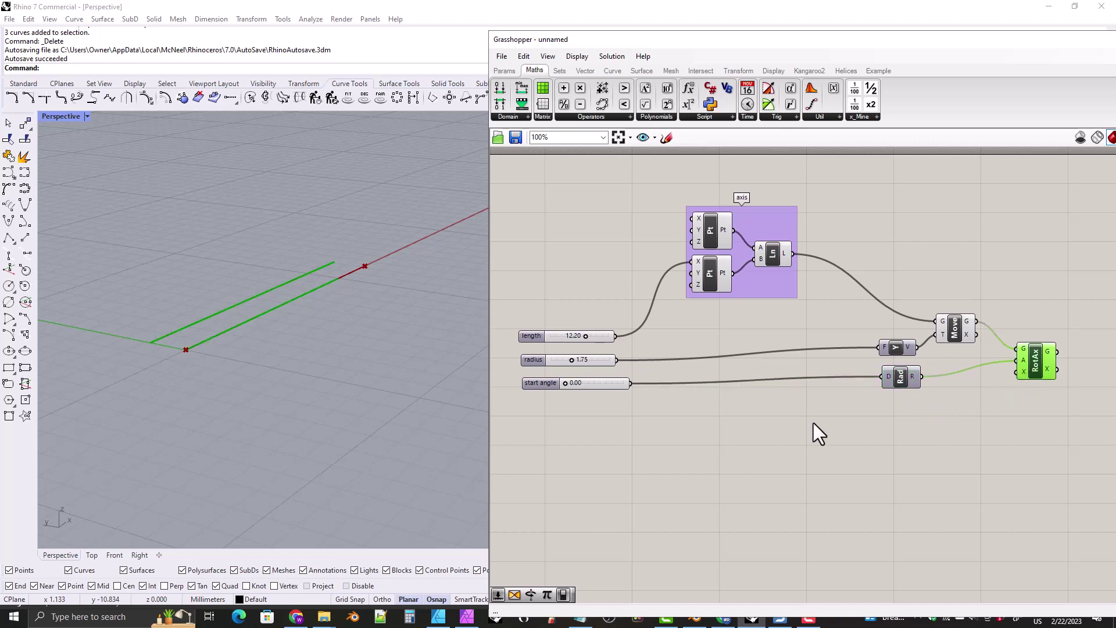
Set the start angle slider to 72.00 and select Rotate Axis and Move in turn to compare their lines in the viewport
click(585, 405)
mouse_move(564, 383)
mouse_down()
mouse_move(629, 384)
mouse_move(565, 384)
mouse_move(577, 384)
mouse_up()
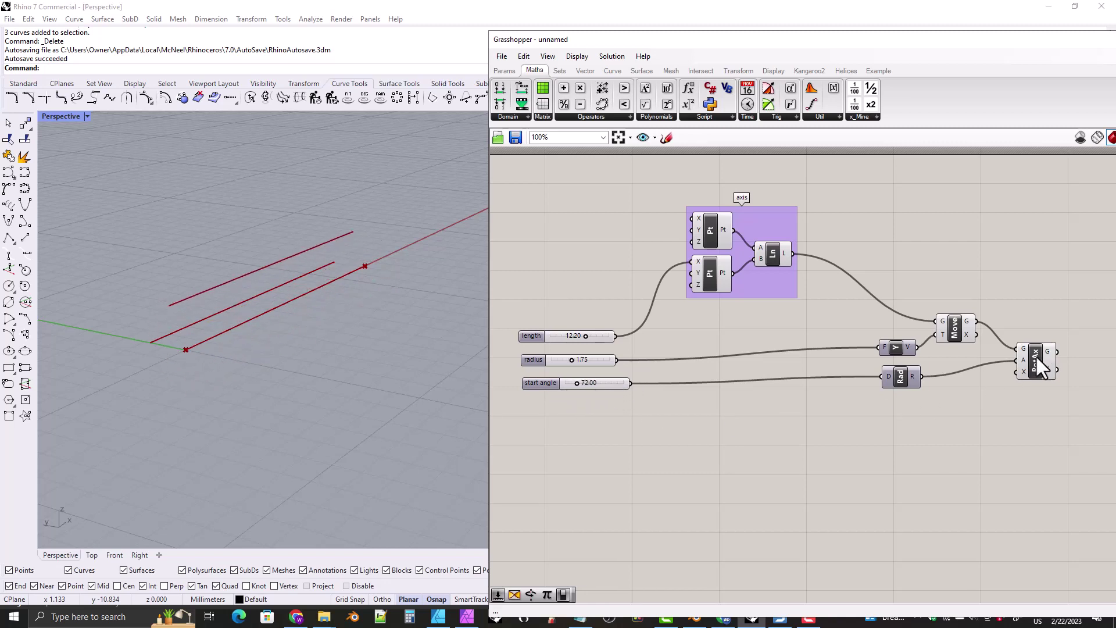
drag(1037, 357, 1032, 362)
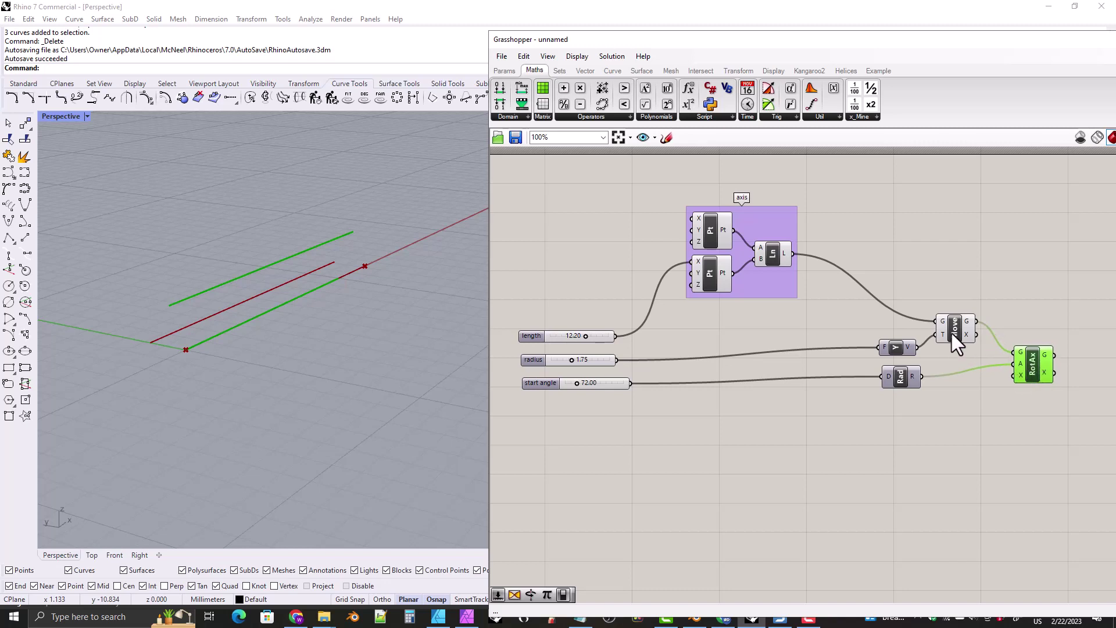
drag(952, 335, 954, 335)
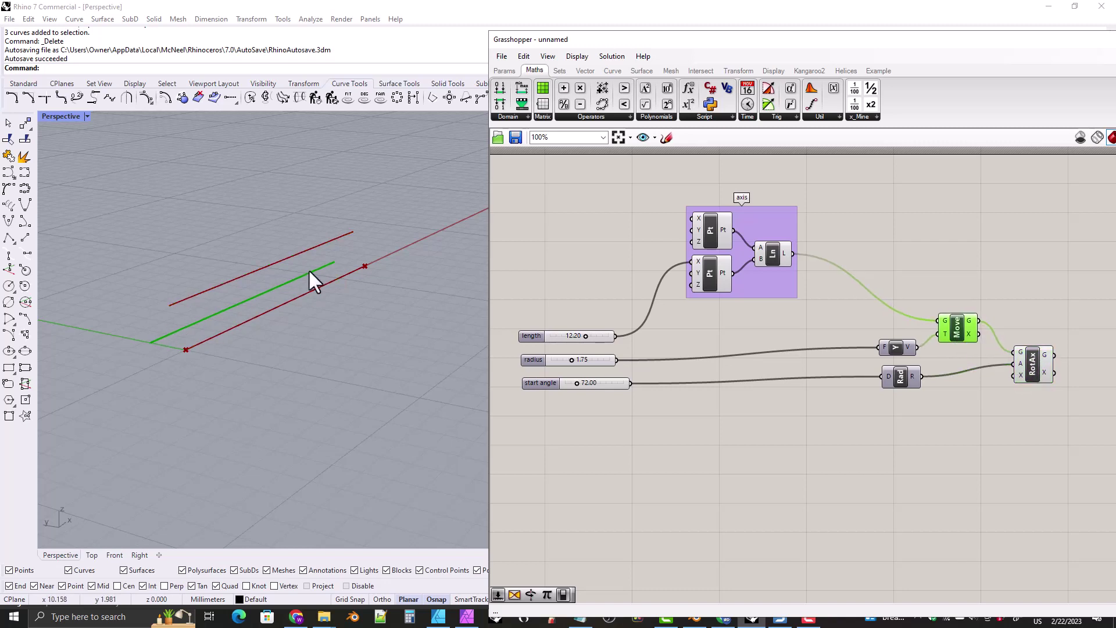
click(1030, 367)
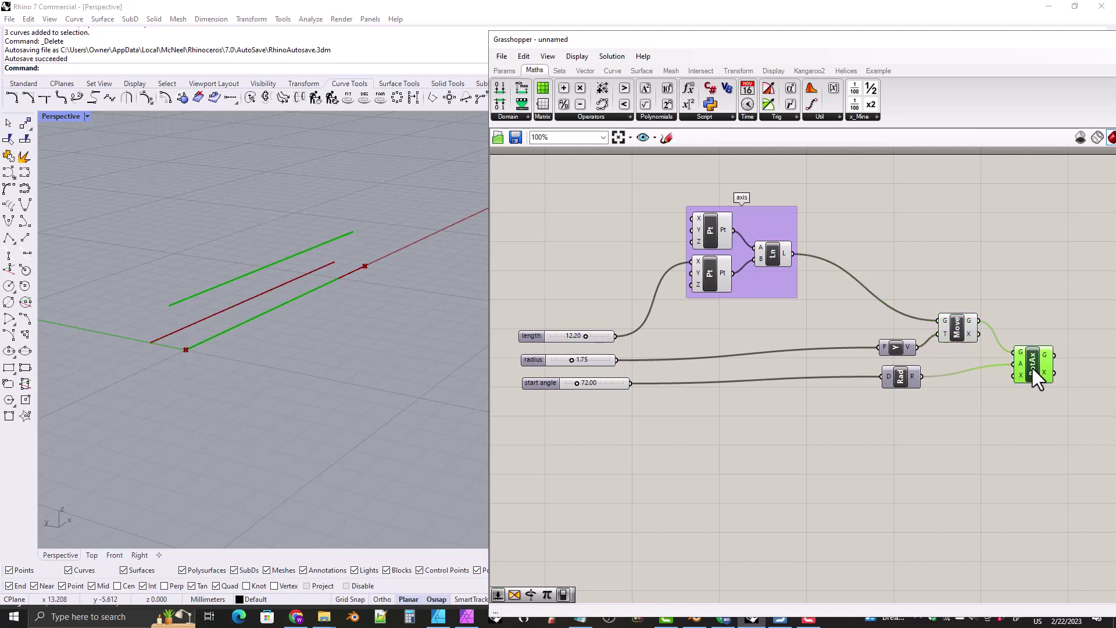
Turn off the viewport preview of the Move component
drag(1014, 364, 981, 336)
right_click(958, 329)
click(983, 348)
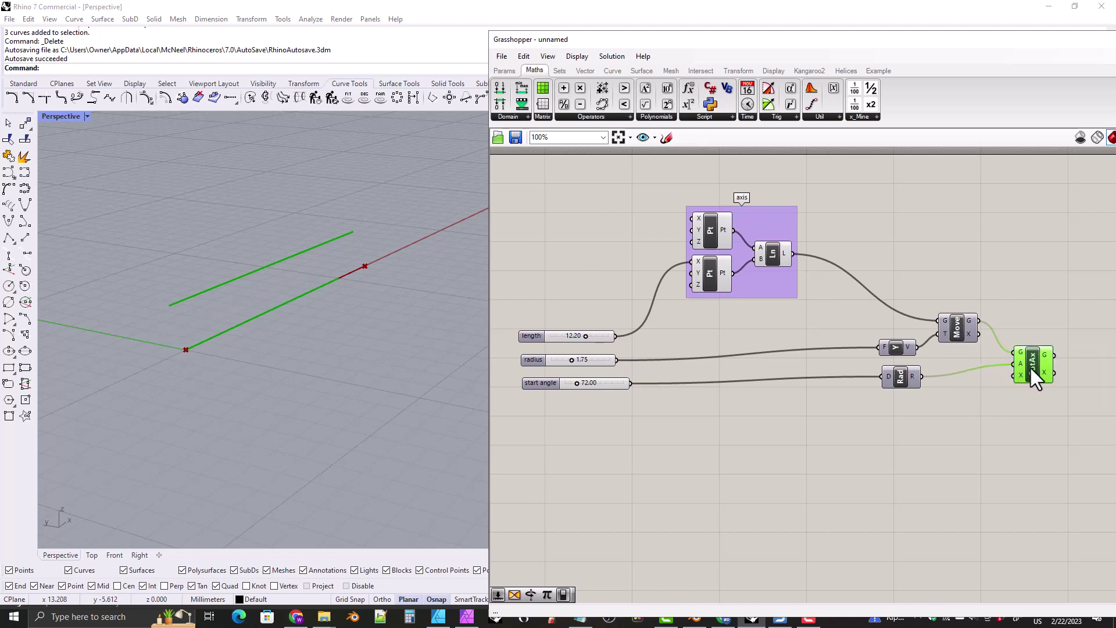
Nudge Rotate Axis slightly lower and set the start angle slider to 0.00
drag(1031, 369, 1030, 372)
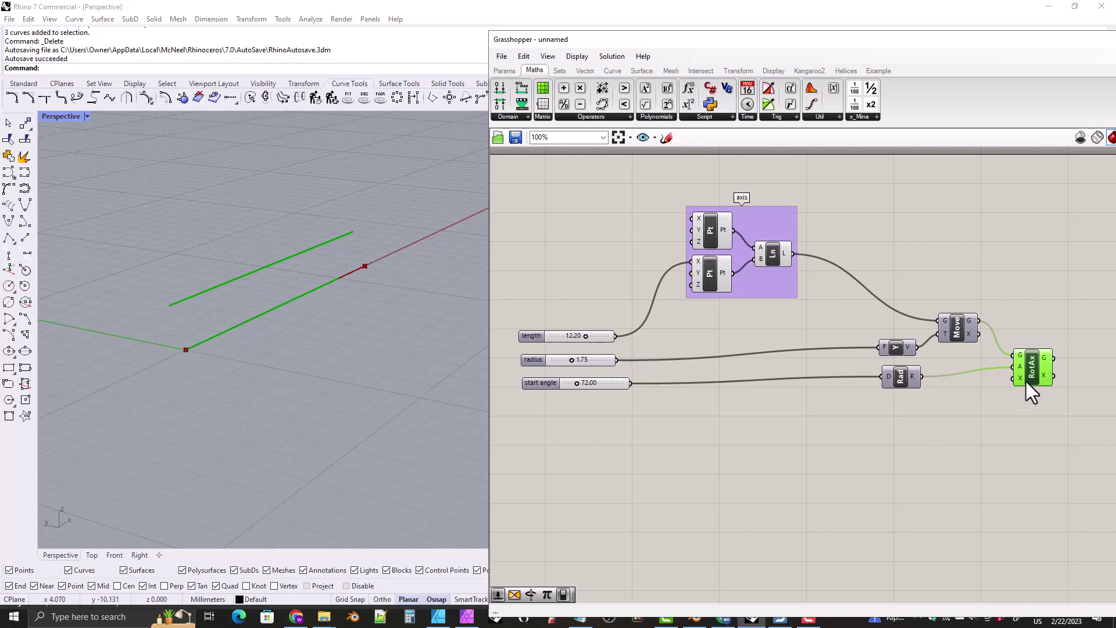
click(944, 418)
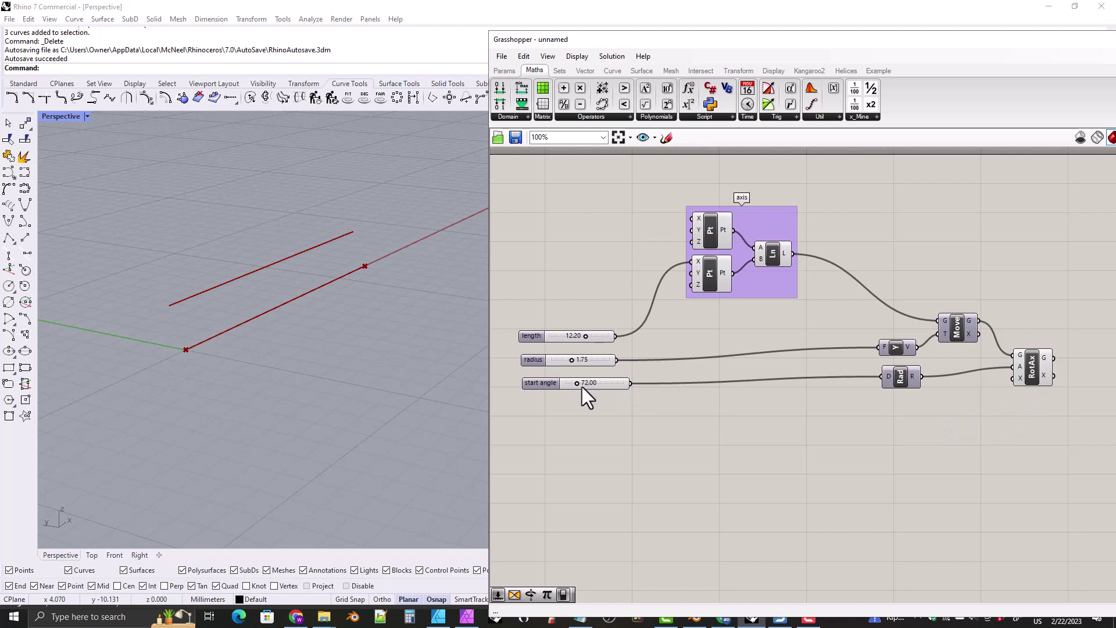
drag(576, 381, 561, 381)
Group the Unit Y, Radians, Move and Rotate Axis components and name the group "pre-helix line"
right_drag(843, 381, 774, 380)
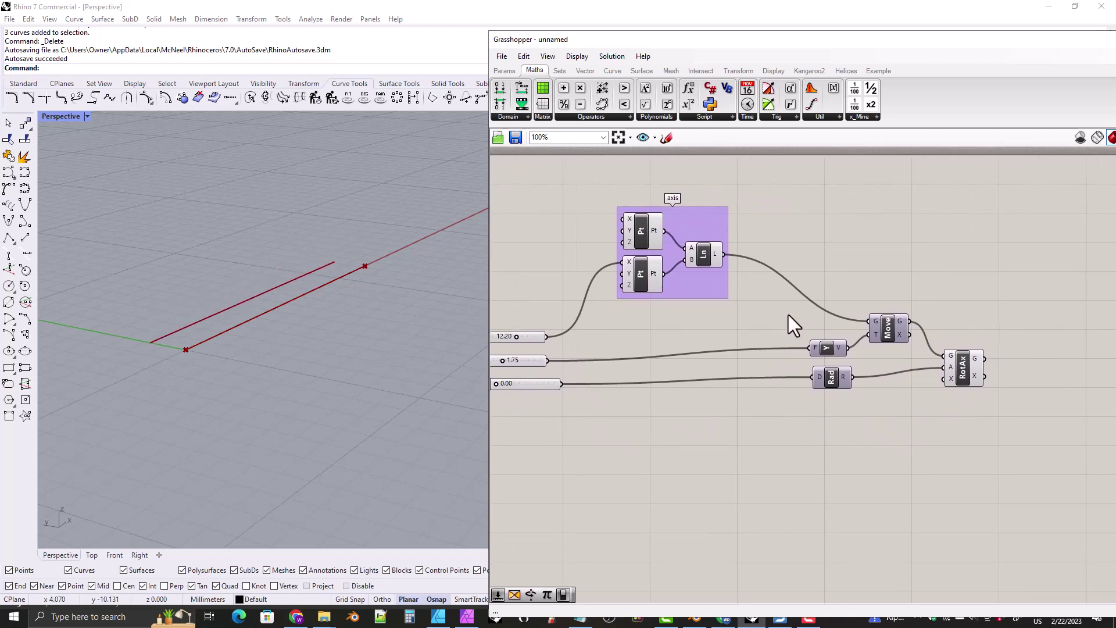
drag(769, 294, 1022, 445)
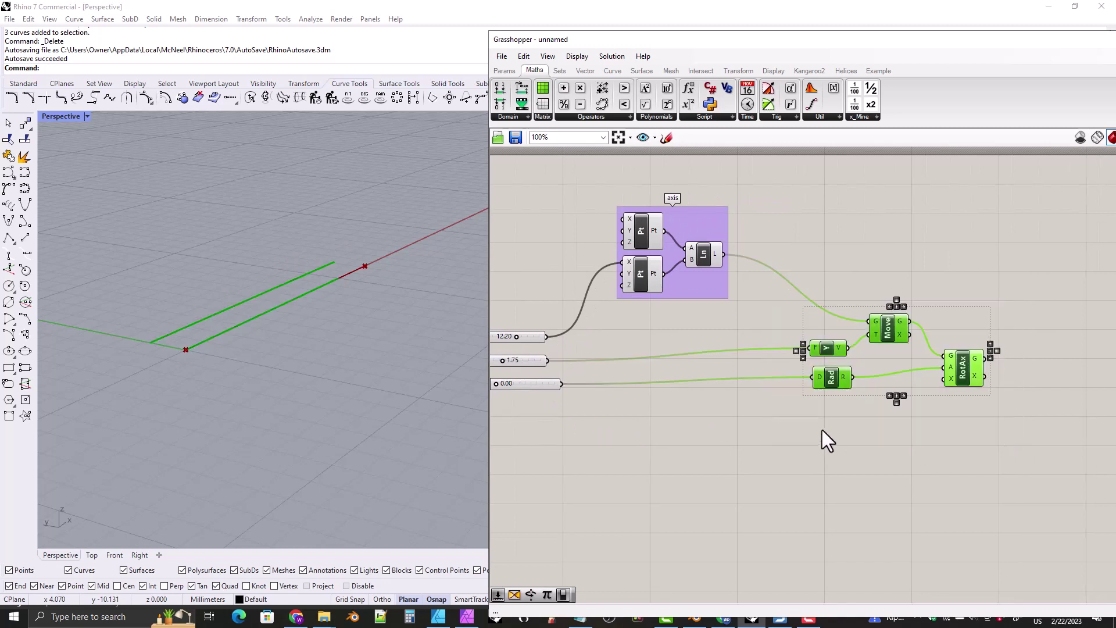
key(ctrl+g)
right_click(902, 379)
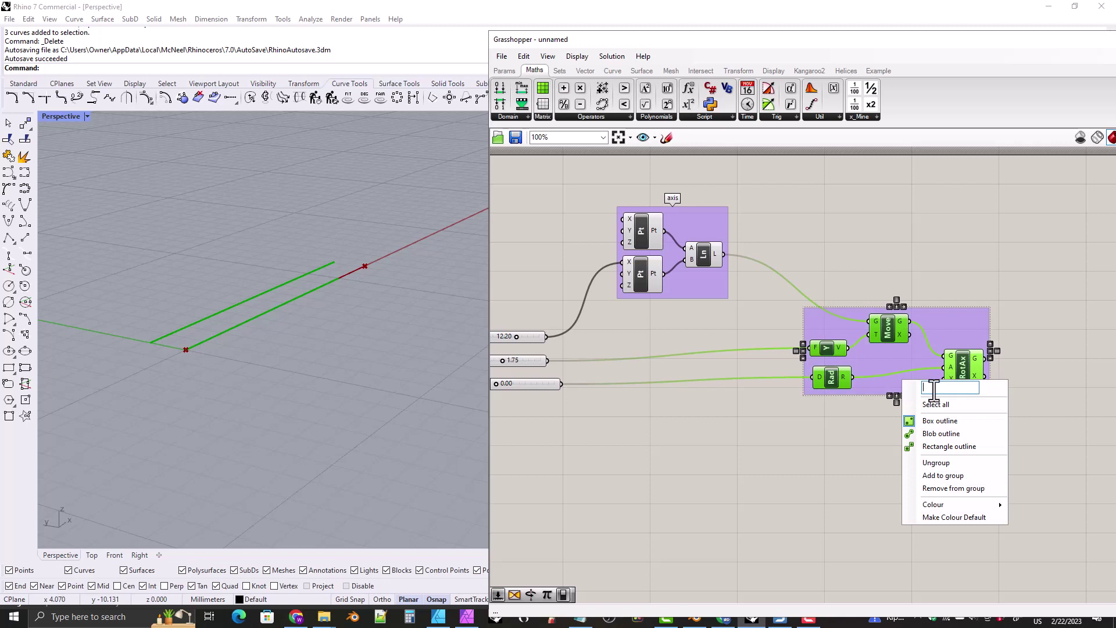
text(pre-helix line)
click(778, 482)
Set the radius slider to 2.05 and the start angle slider to 72.00, and shift the pre-helix line group slightly closer to the sliders
right_drag(780, 481, 576, 378)
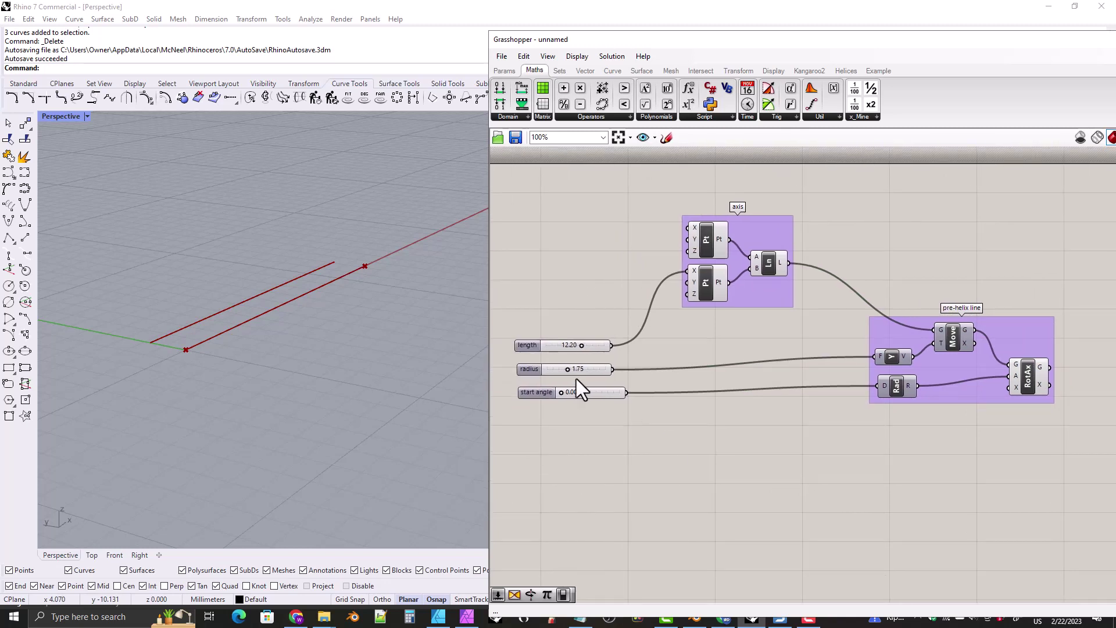
mouse_move(564, 370)
mouse_down()
mouse_move(573, 367)
mouse_move(572, 387)
mouse_up()
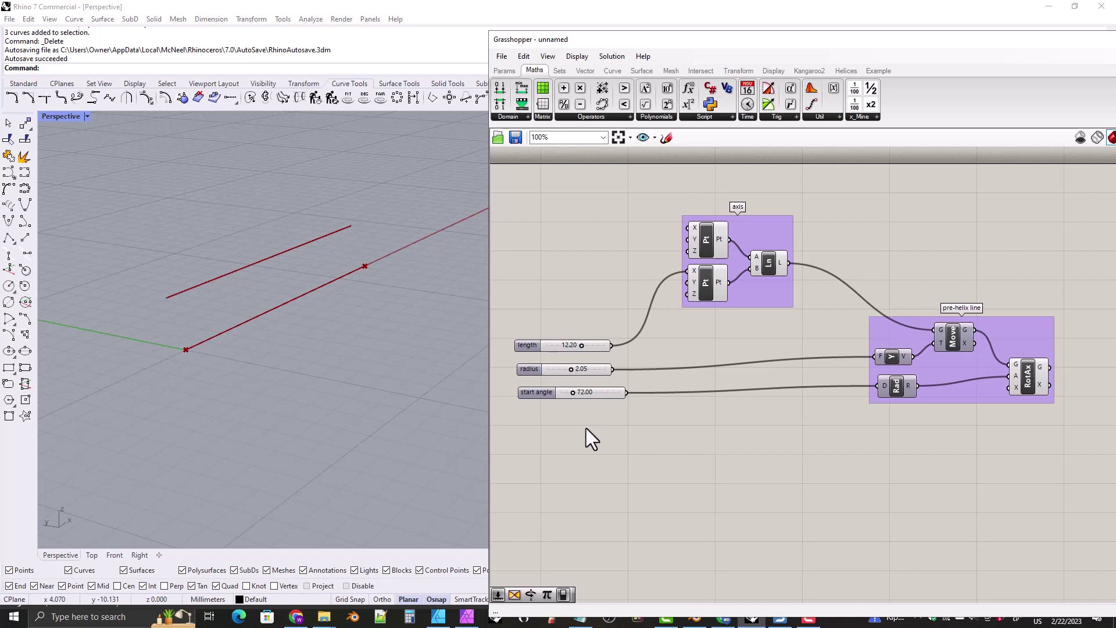
drag(890, 338, 876, 338)
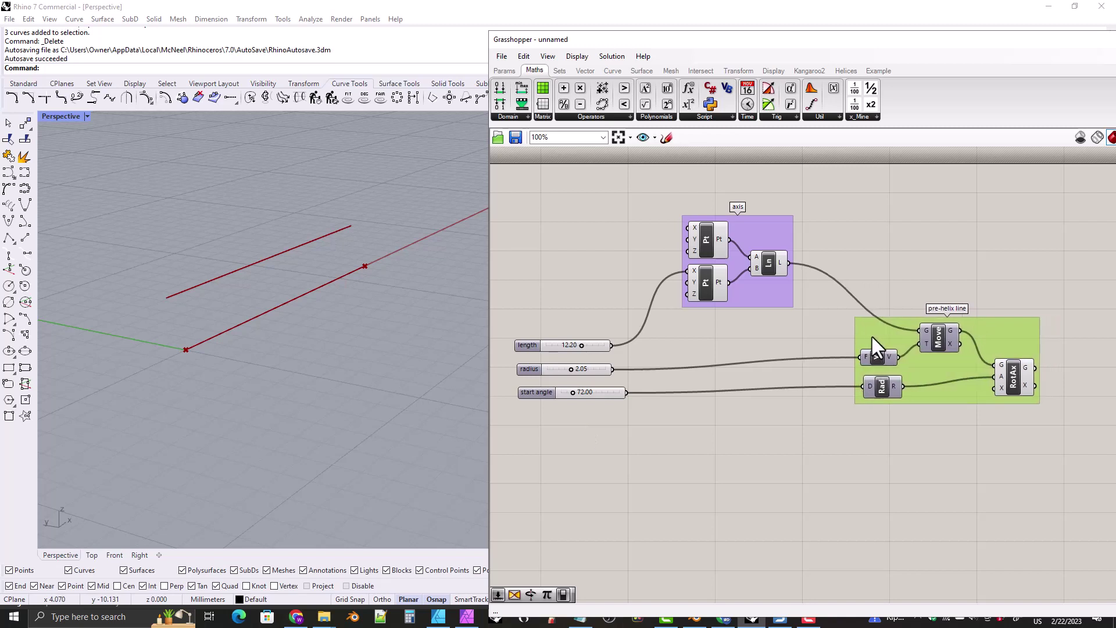
click(822, 459)
Place a Twist component beyond the pre-helix line group and wire Rotate Axis's G output into its G input
right_drag(920, 400, 736, 379)
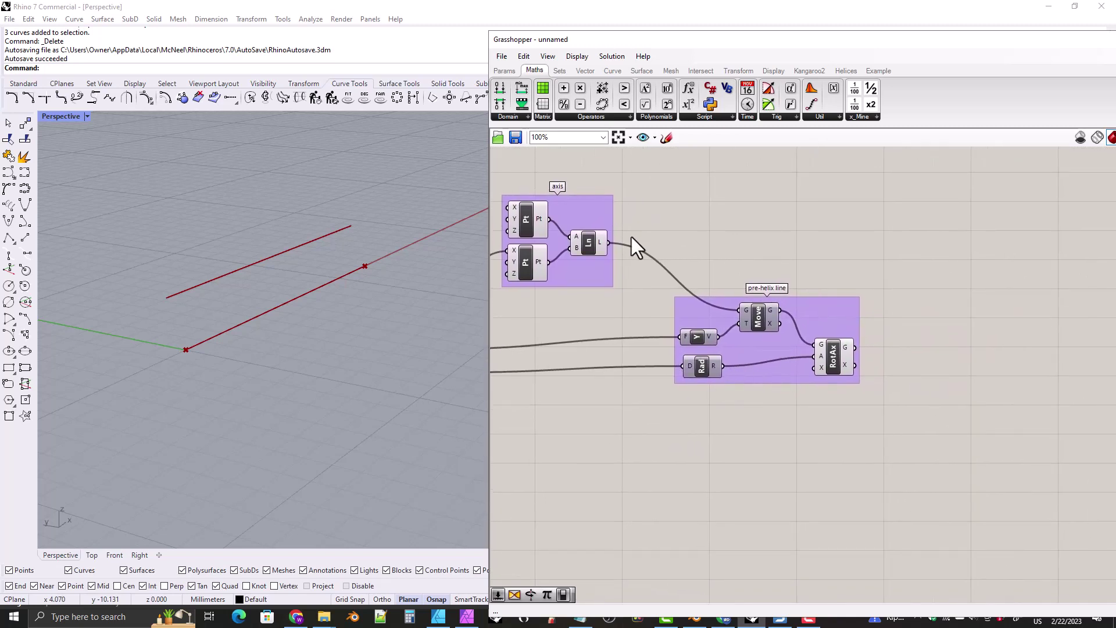
click(735, 72)
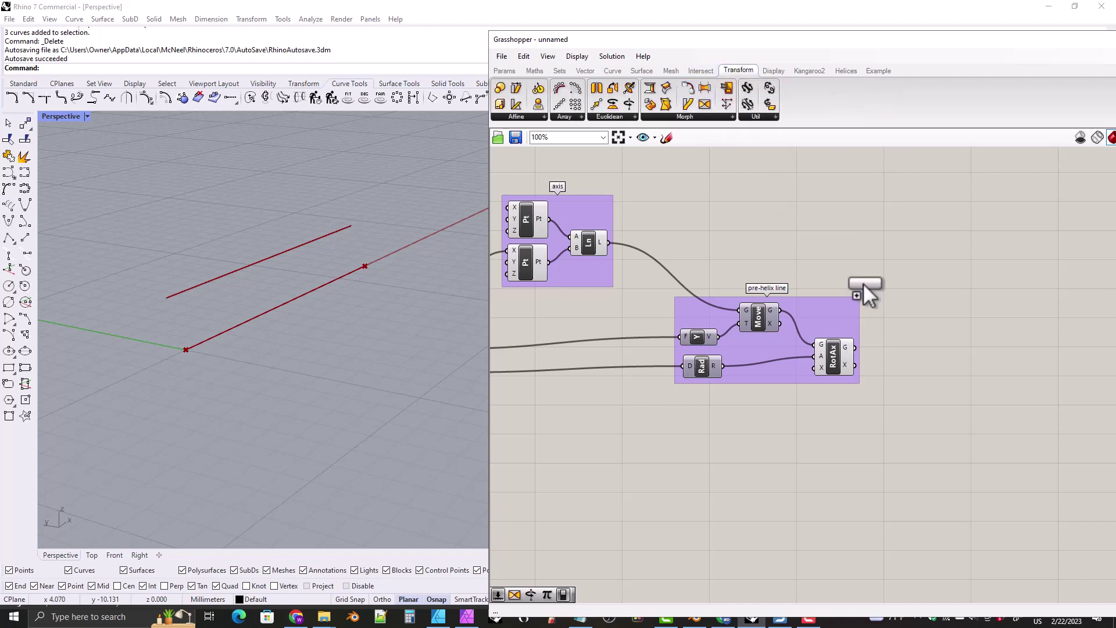
drag(863, 282, 961, 393)
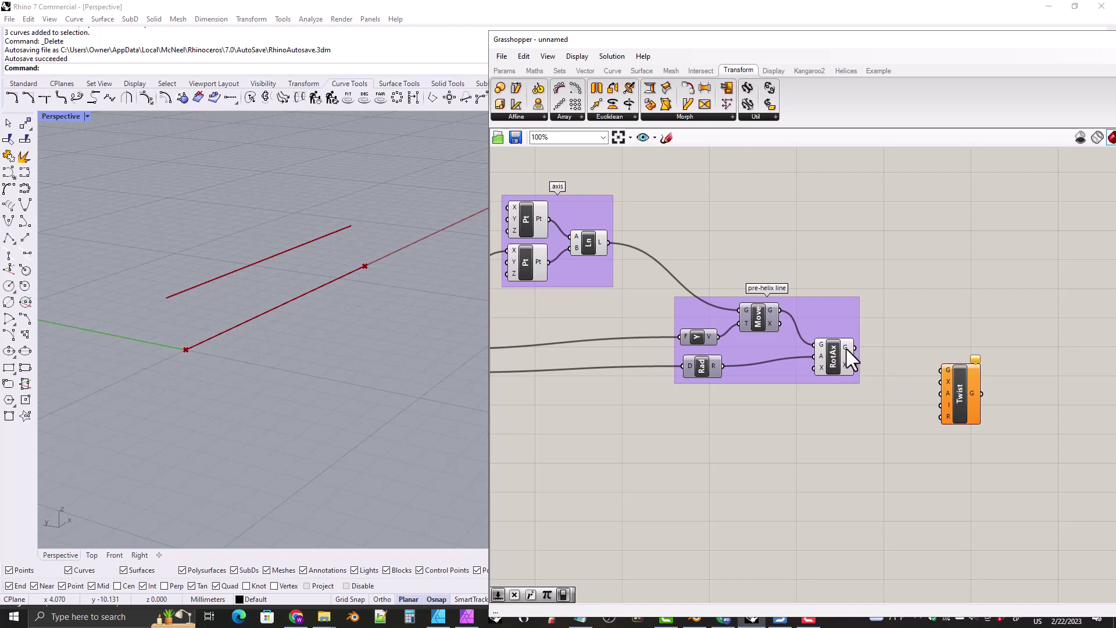
drag(905, 359, 941, 371)
click(965, 416)
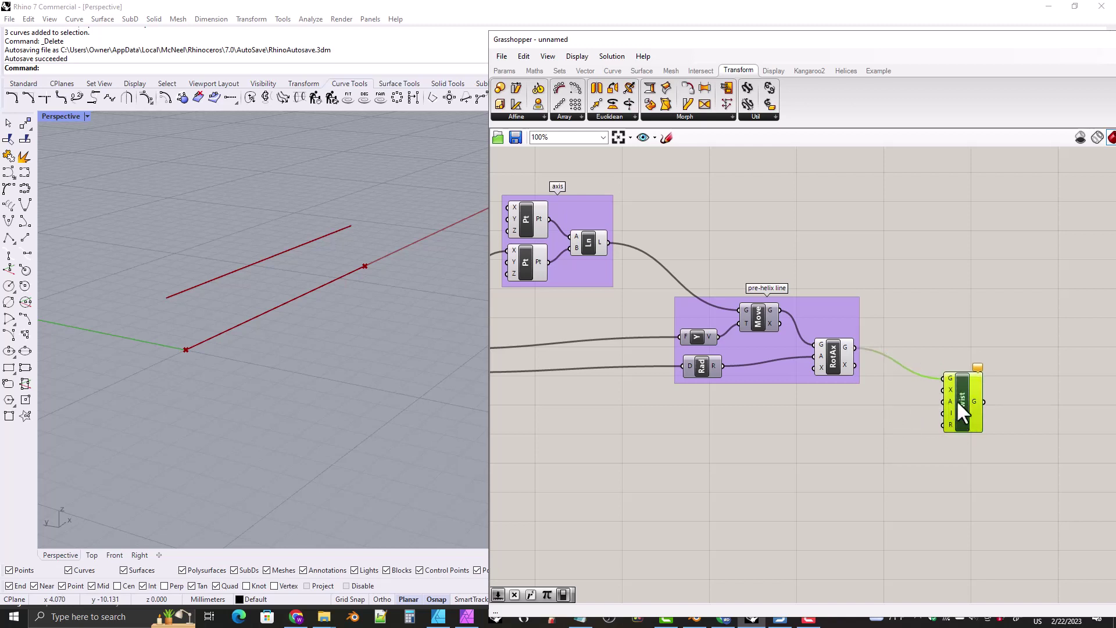
drag(956, 399, 961, 387)
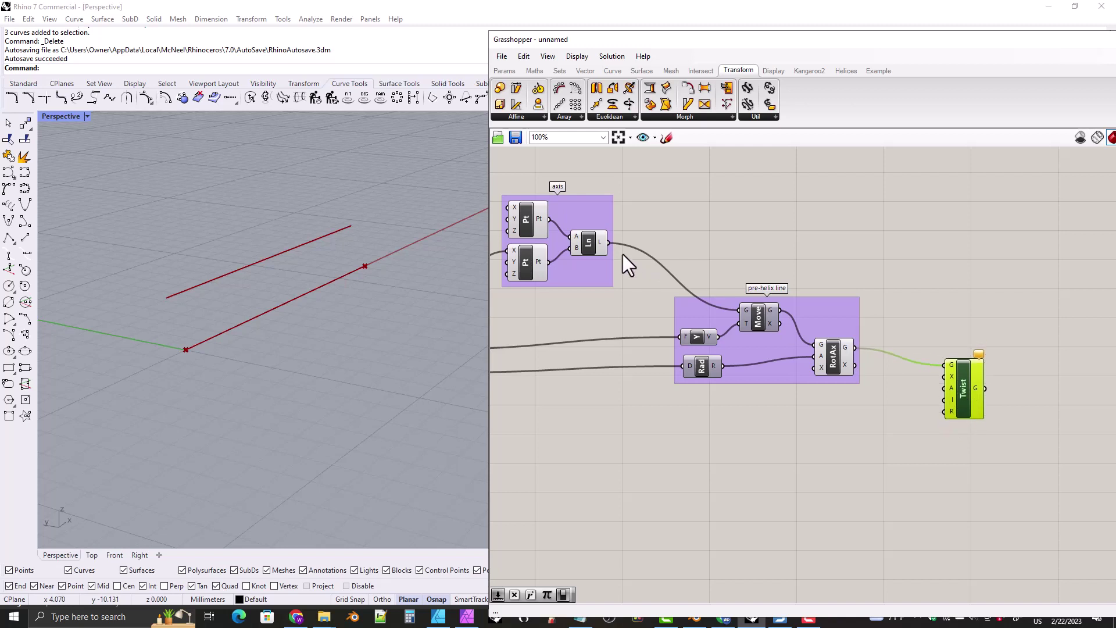
Wire the axis Line's L output into Twist's X input and select Twist to highlight its curve
click(586, 244)
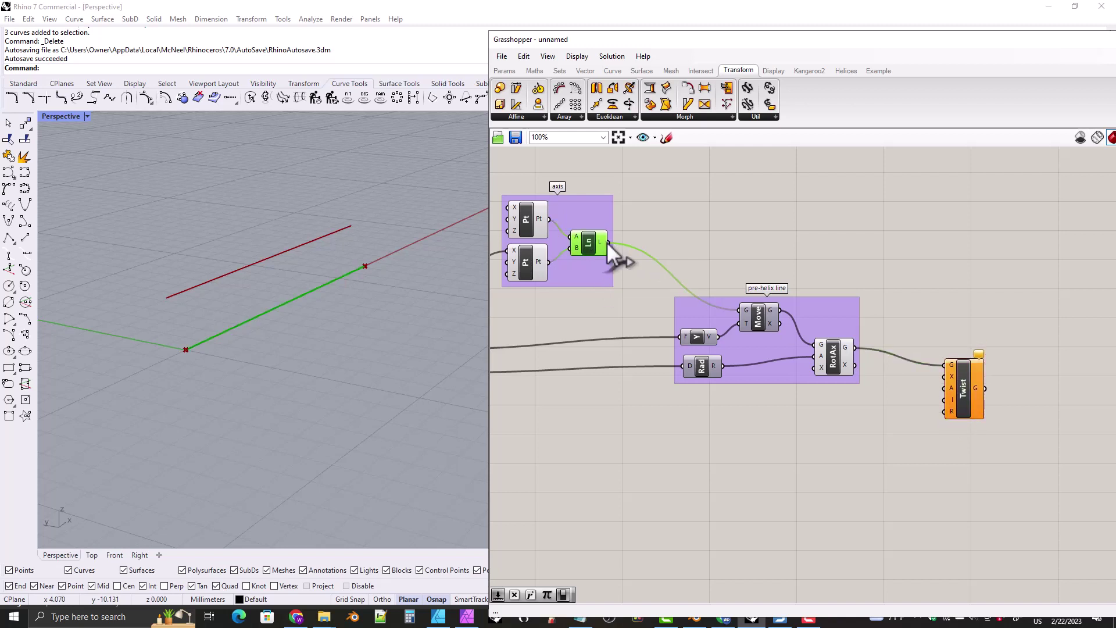
drag(608, 242, 945, 376)
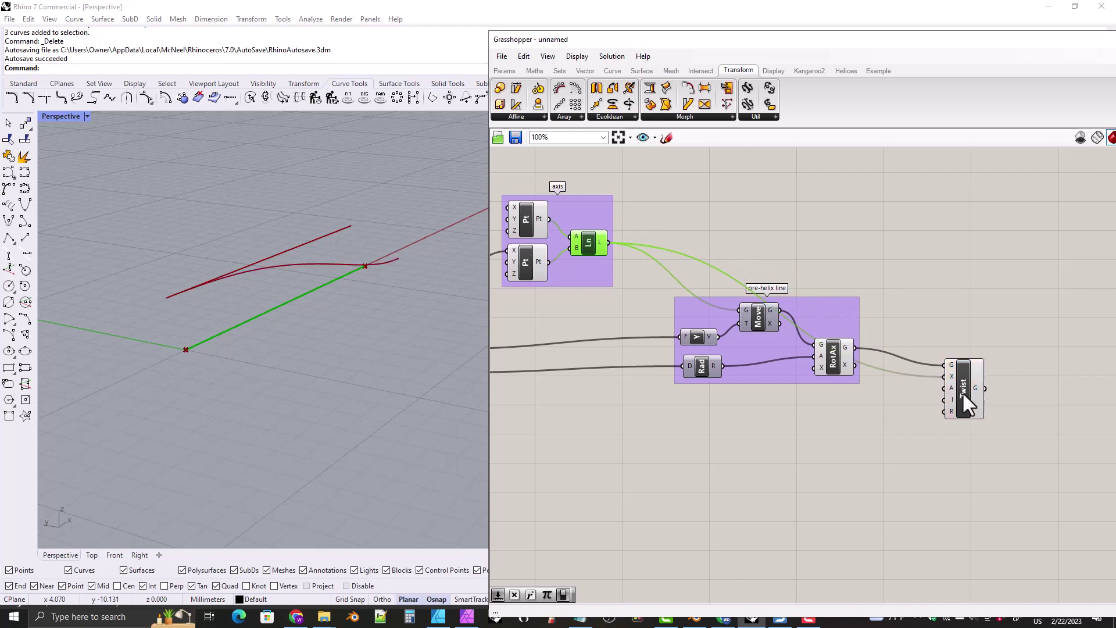
click(960, 392)
Set the start angle slider to 0.00 and view the twisted curve from another angle
right_drag(194, 310, 158, 321)
right_drag(577, 433, 831, 431)
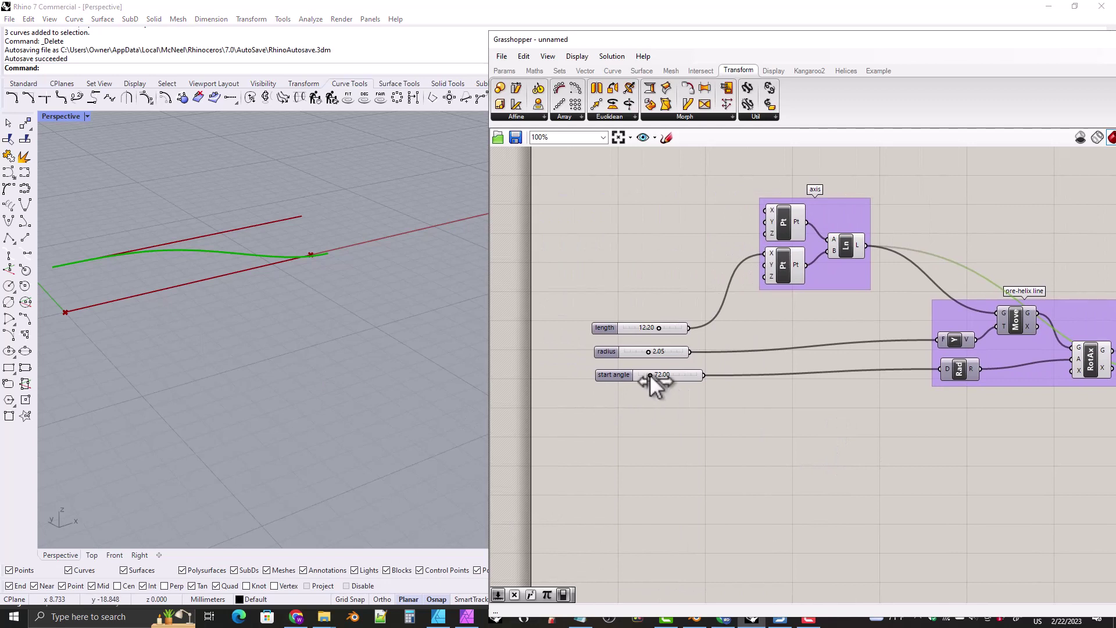
drag(649, 375, 633, 373)
right_drag(183, 329, 209, 355)
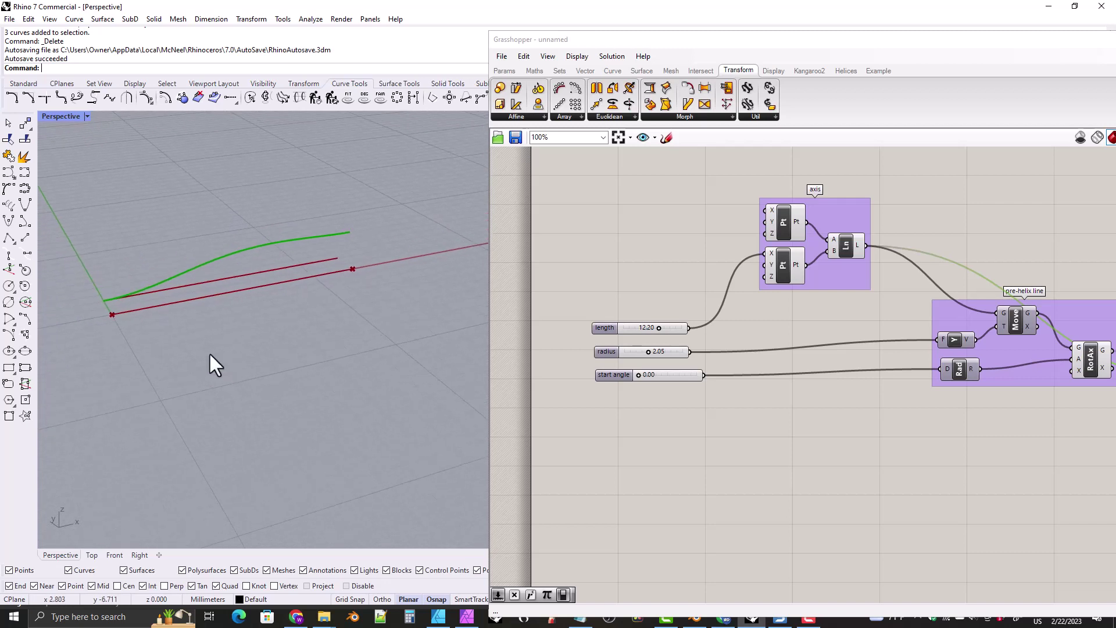
Inspect the twisted curve's start from several angles and set Twist's I input to True
right_drag(1041, 456, 788, 433)
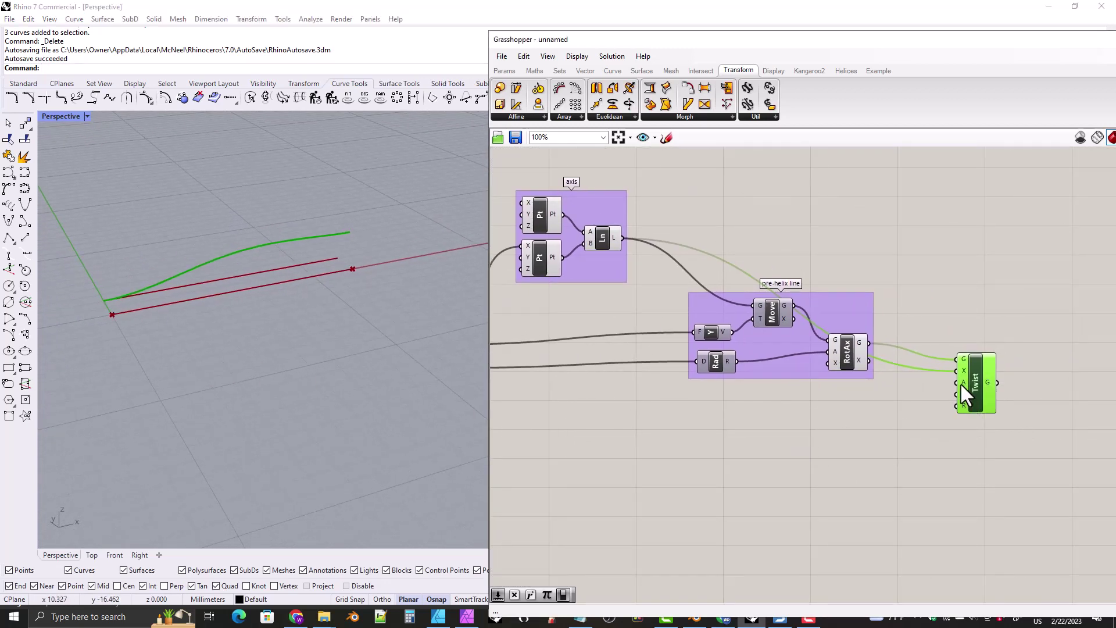
mouse_move(963, 382)
right_drag(241, 363, 200, 299)
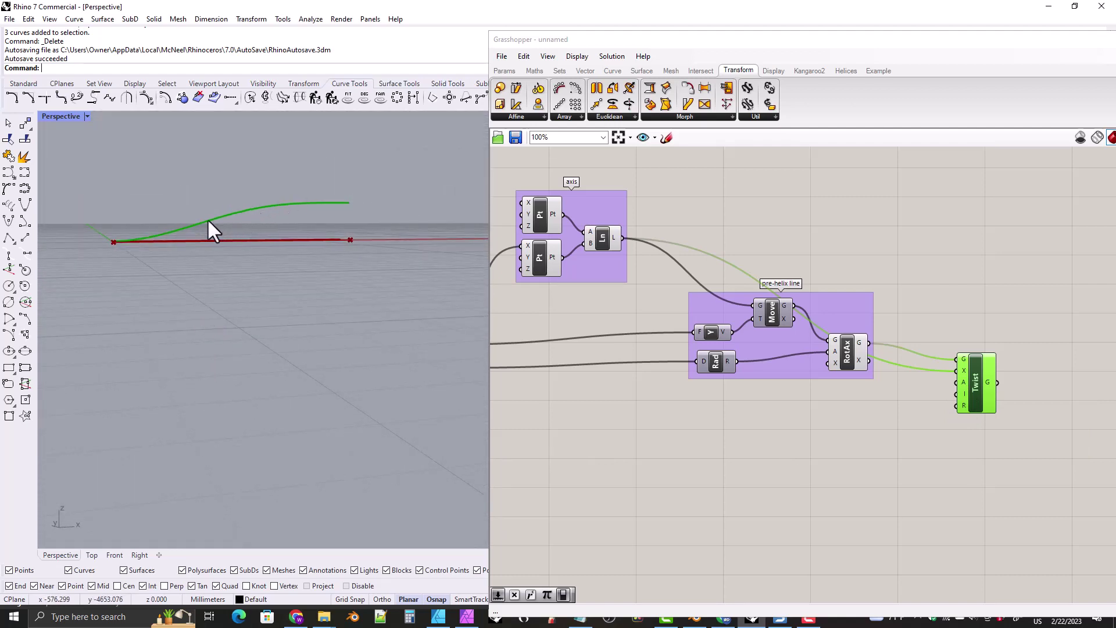
right_drag(131, 248, 211, 366)
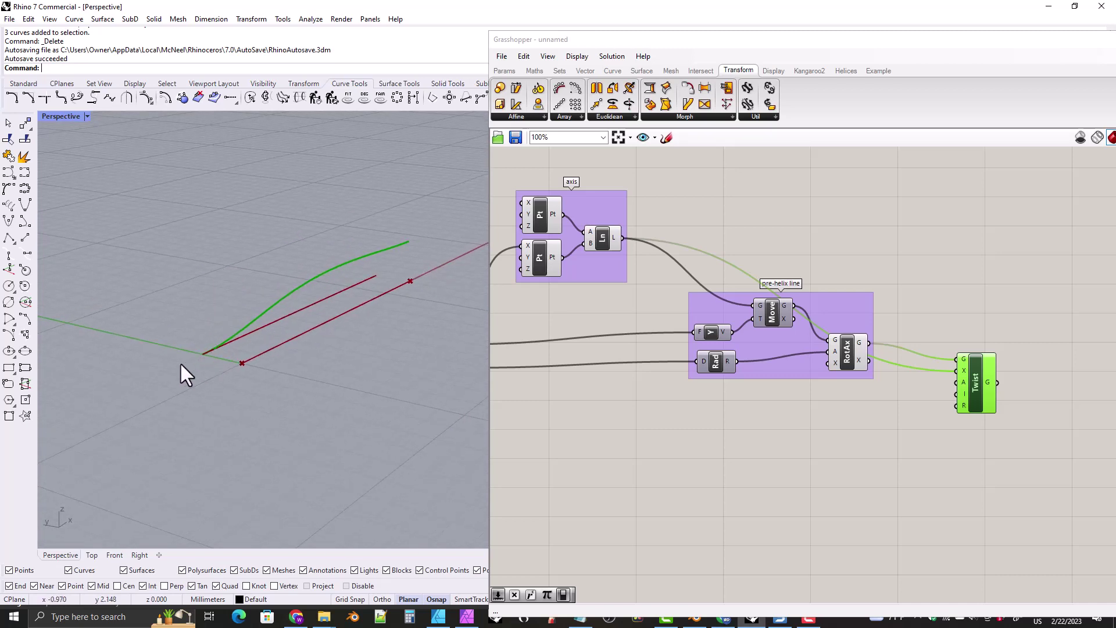
right_drag(184, 366, 210, 329)
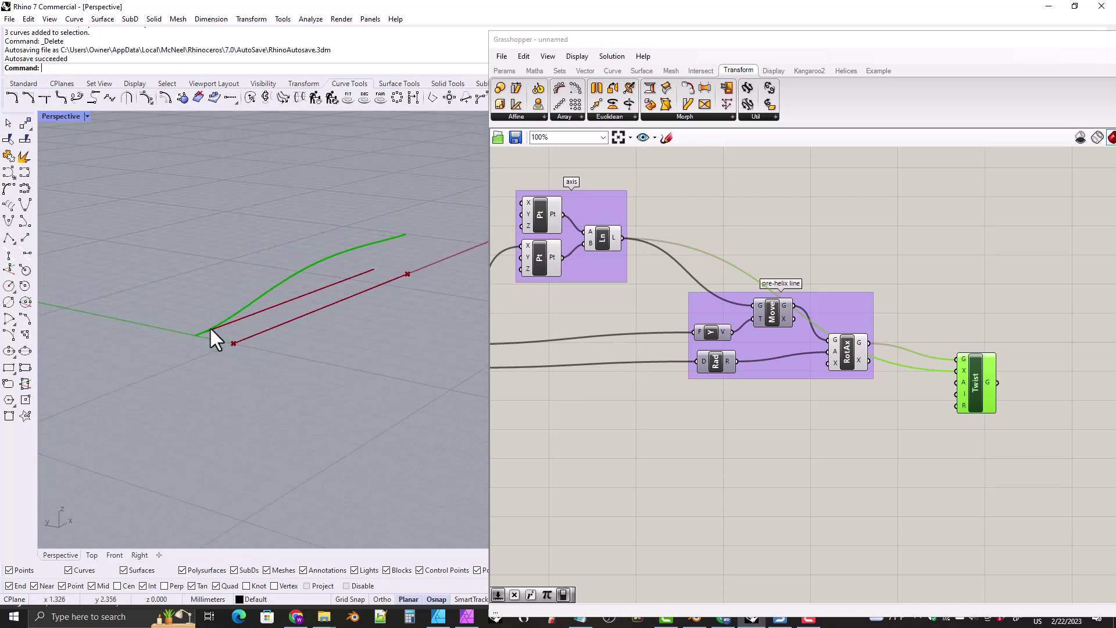
mouse_move(964, 396)
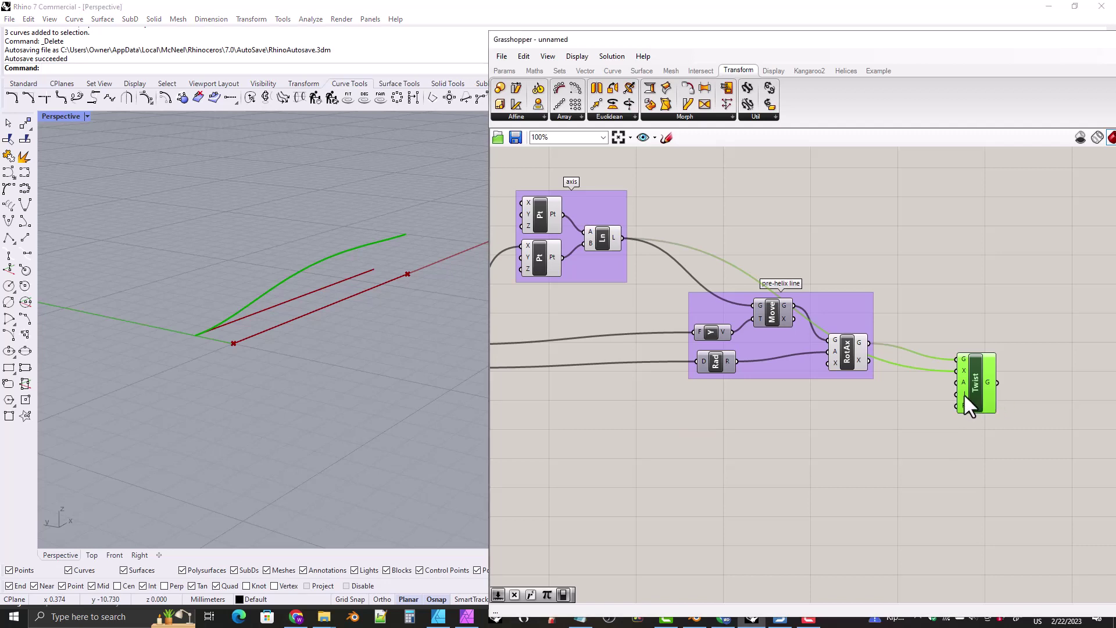
right_click(965, 397)
mouse_move(986, 514)
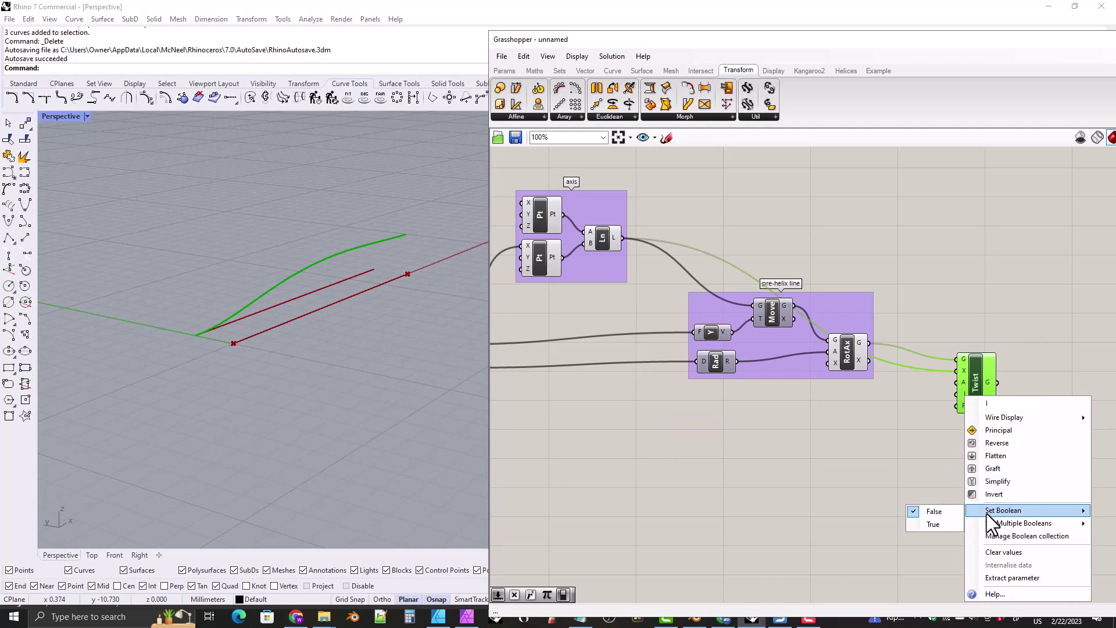
click(930, 525)
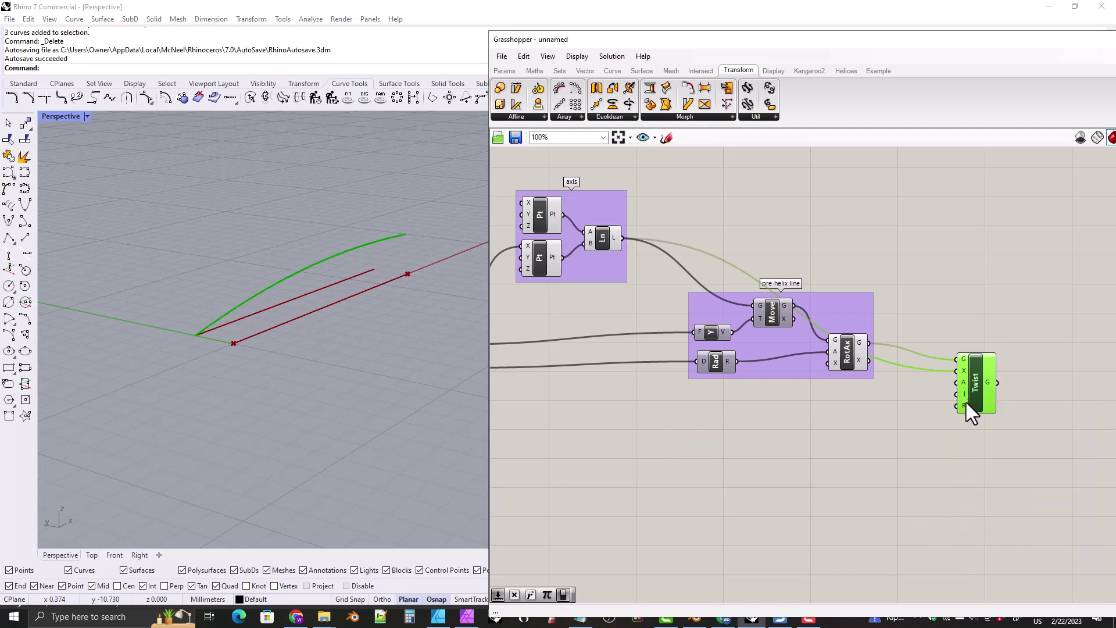
click(860, 400)
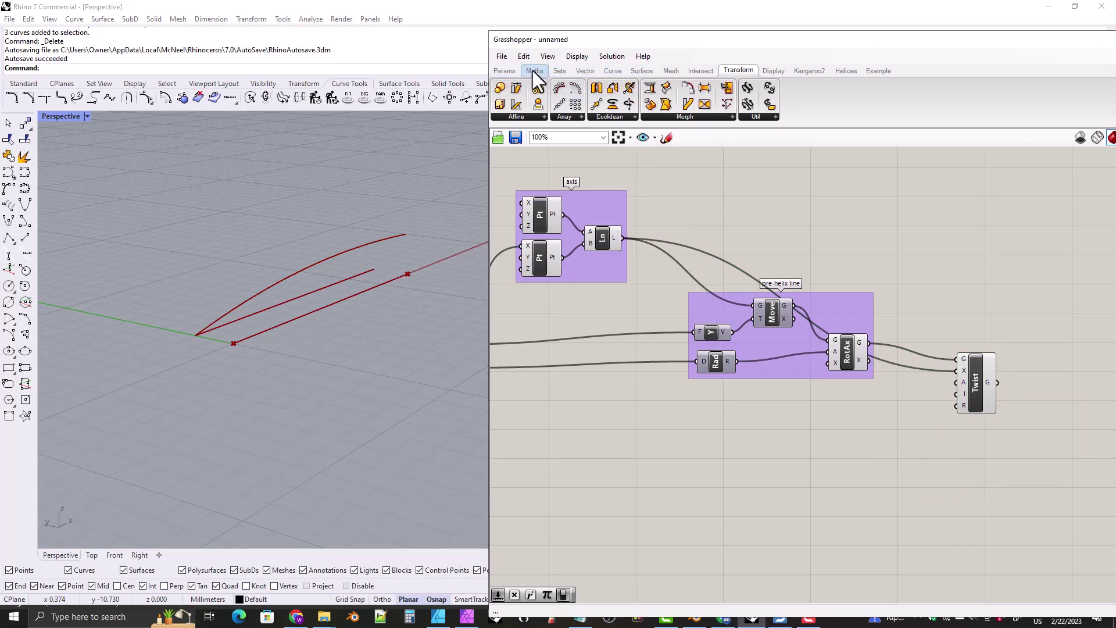
Test Twist's I input with a temporary Boolean Toggle, comparing its states, and delete the toggle
click(504, 71)
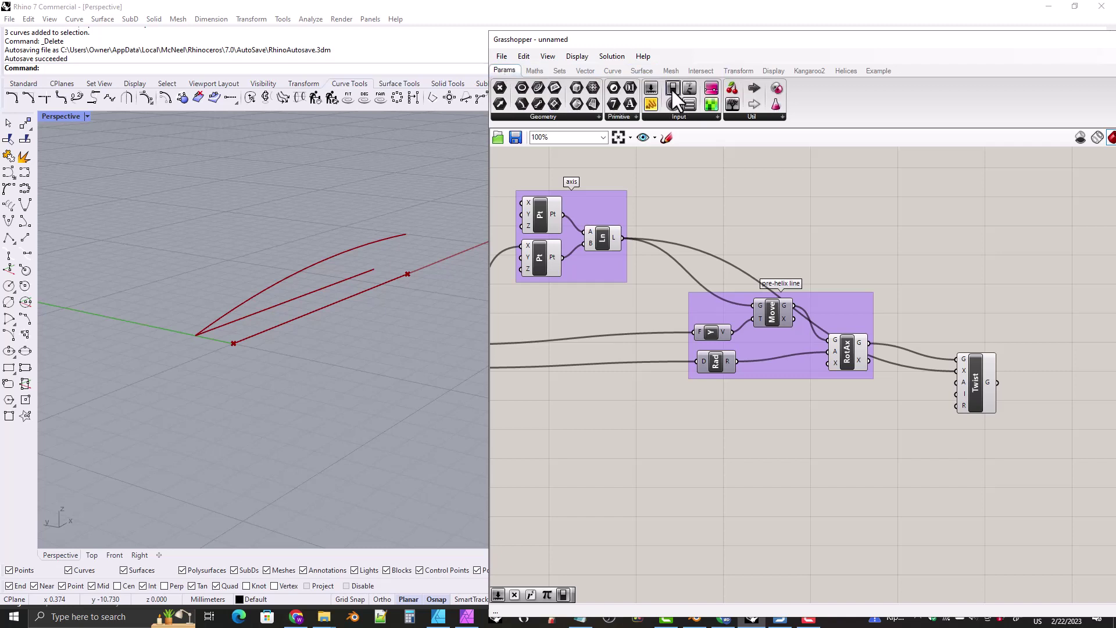
drag(705, 372, 637, 423)
right_drag(641, 472, 755, 434)
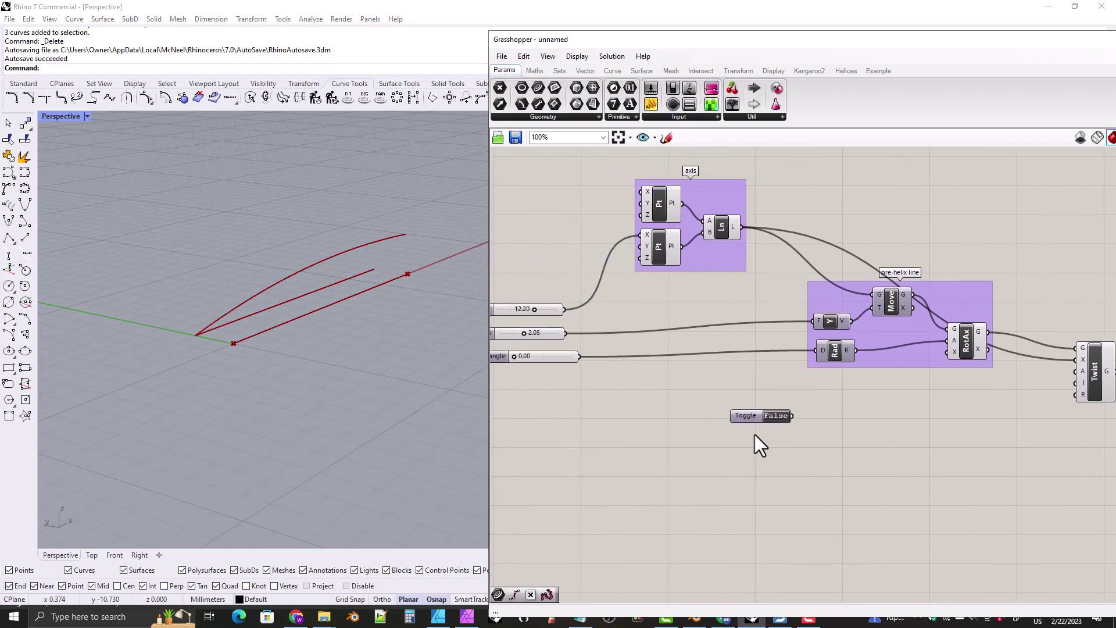
drag(691, 414, 1074, 382)
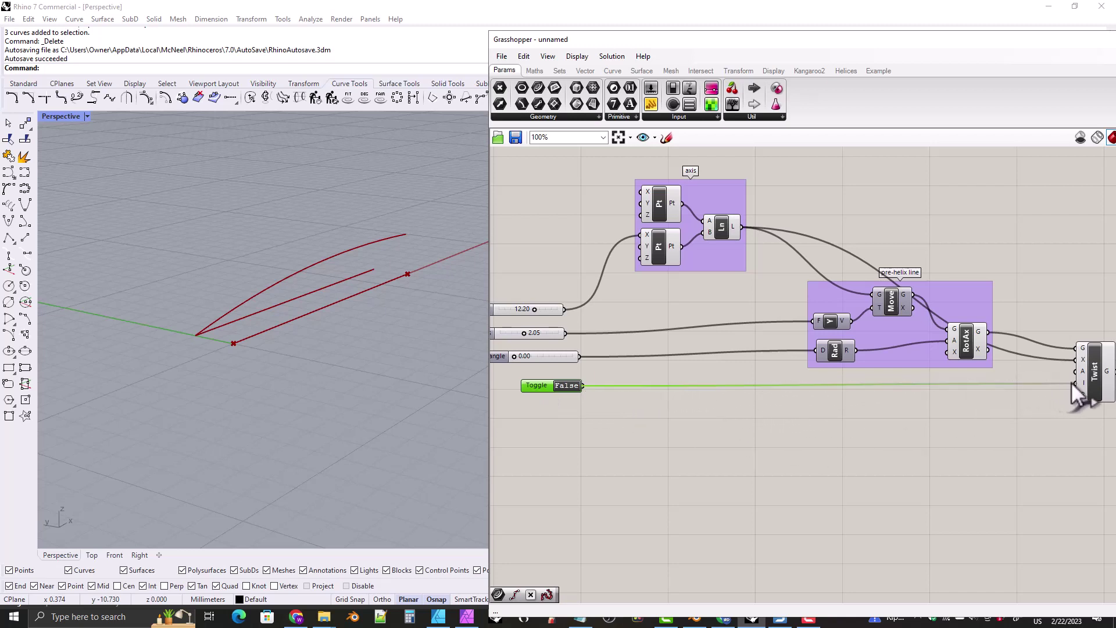
click(563, 386)
click(563, 385)
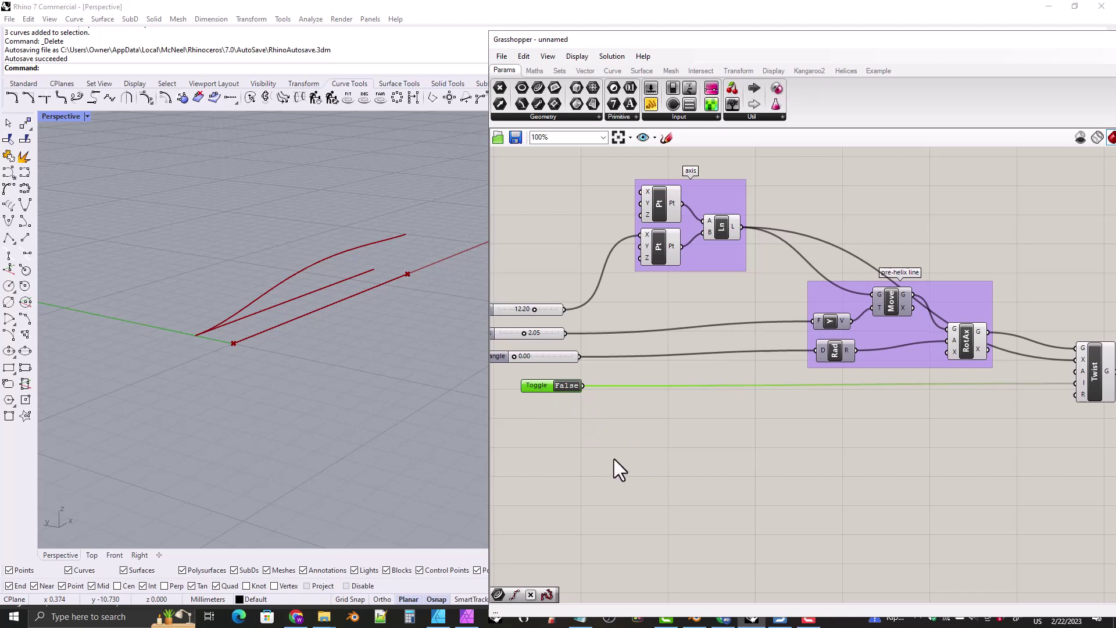
key(Delete)
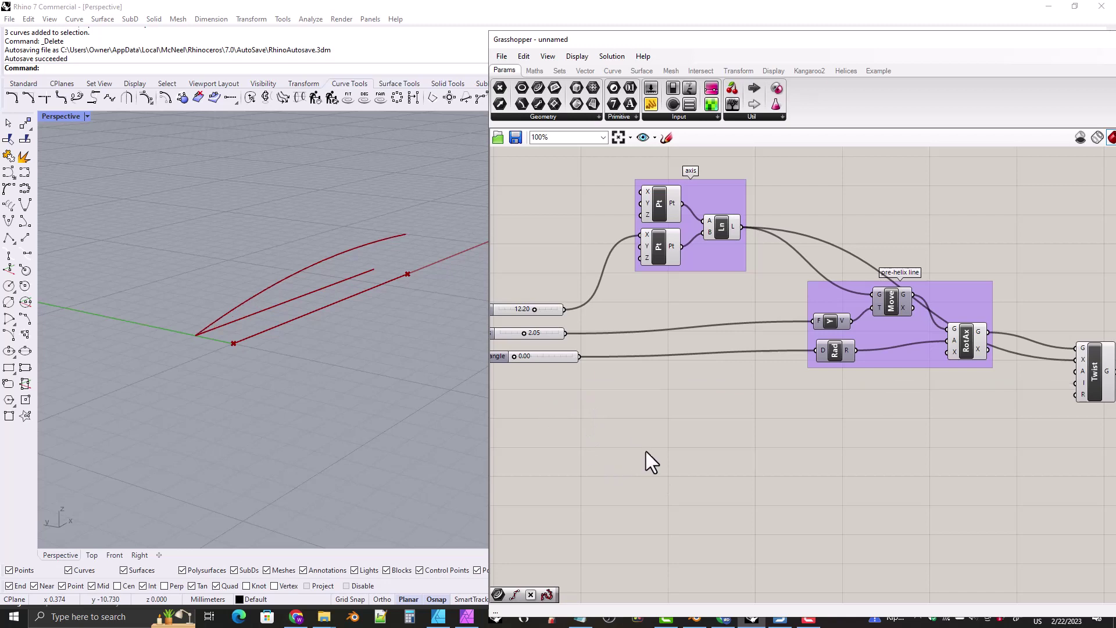
Check the boolean setting of Twist's I input and examine the twisted curve against the axis in the viewport
right_click(1082, 384)
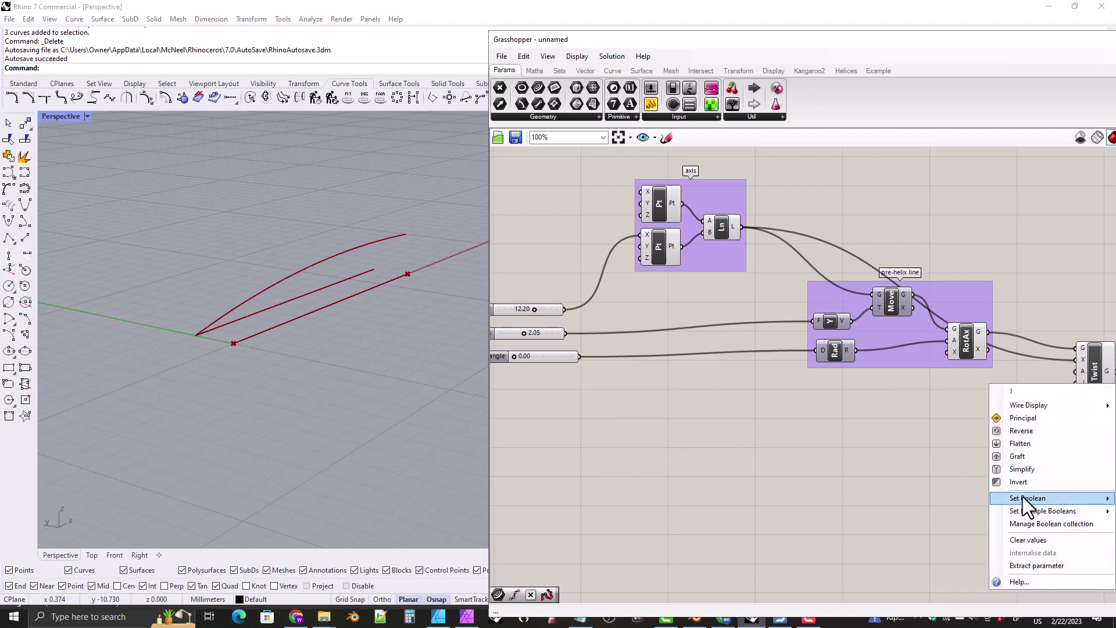
mouse_move(1023, 497)
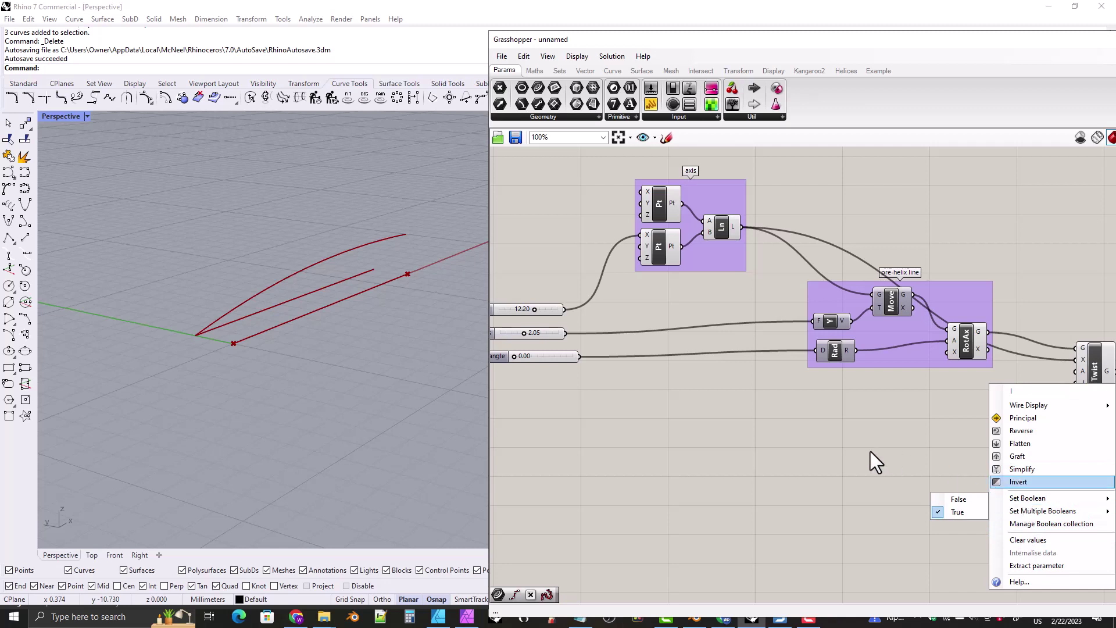
right_drag(256, 344, 241, 317)
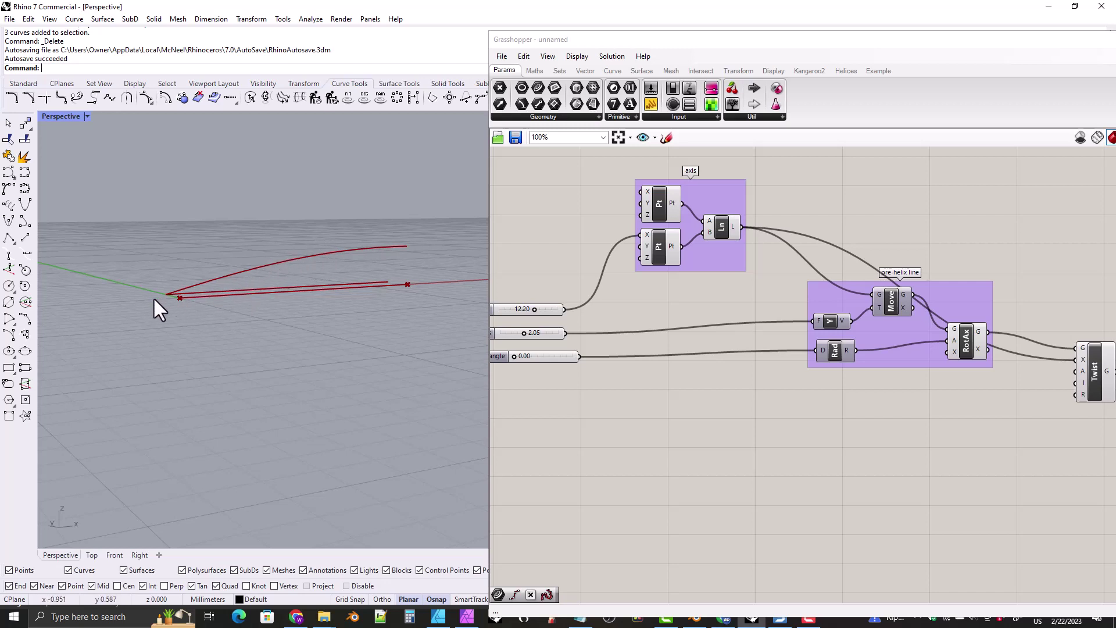
right_drag(241, 306, 279, 324)
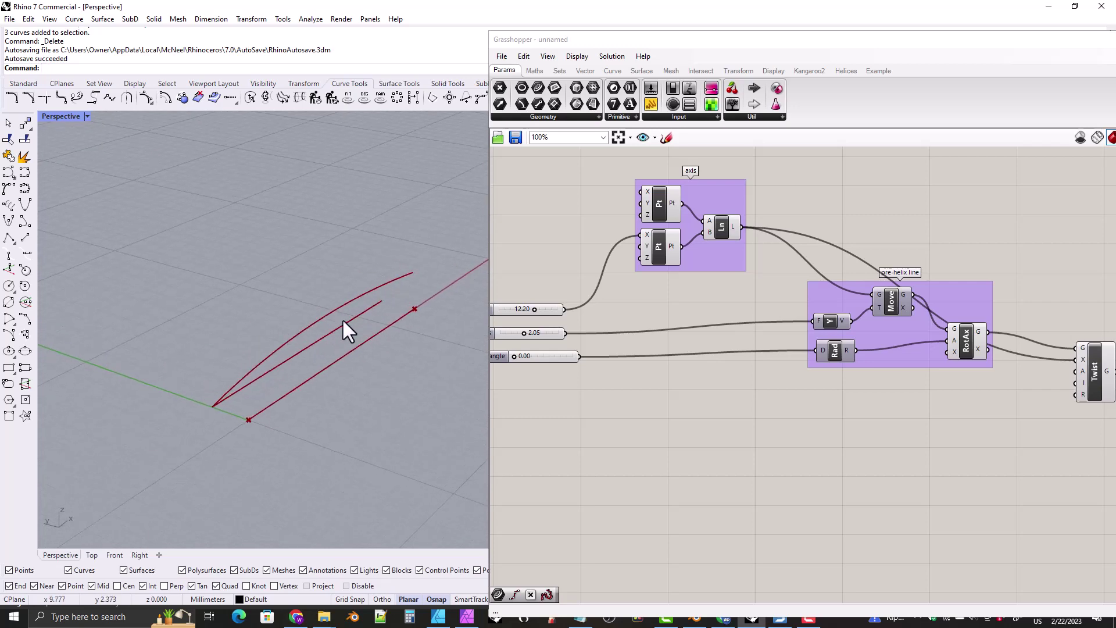
Try small start angle changes while viewing the curve's start from a low angle, leaving the slider at 3.60
right_drag(516, 363, 556, 360)
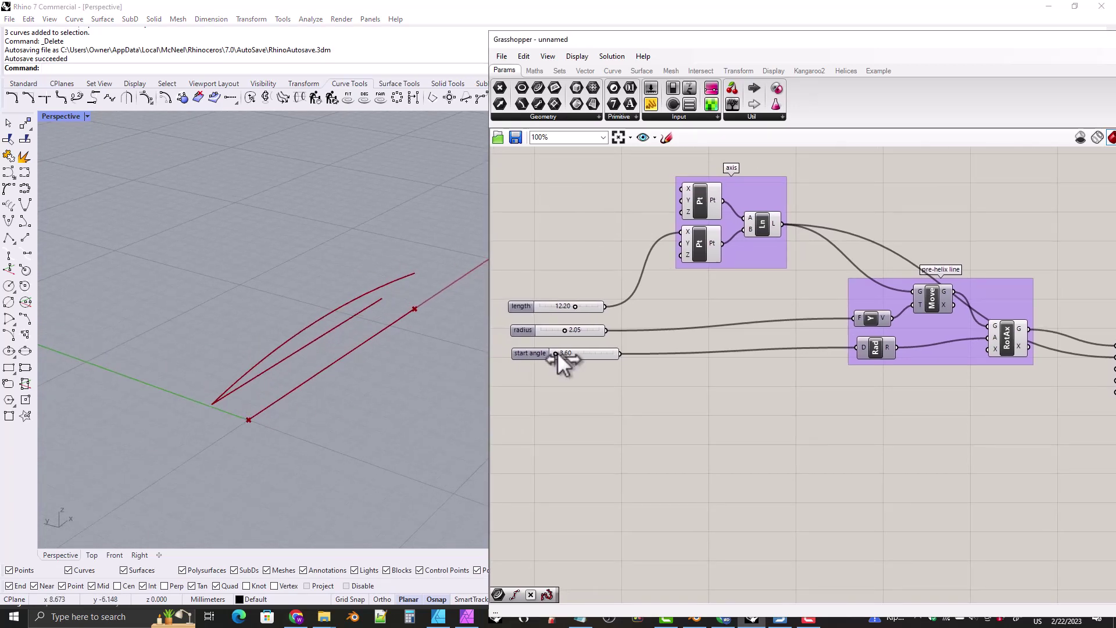
right_drag(279, 363, 259, 279)
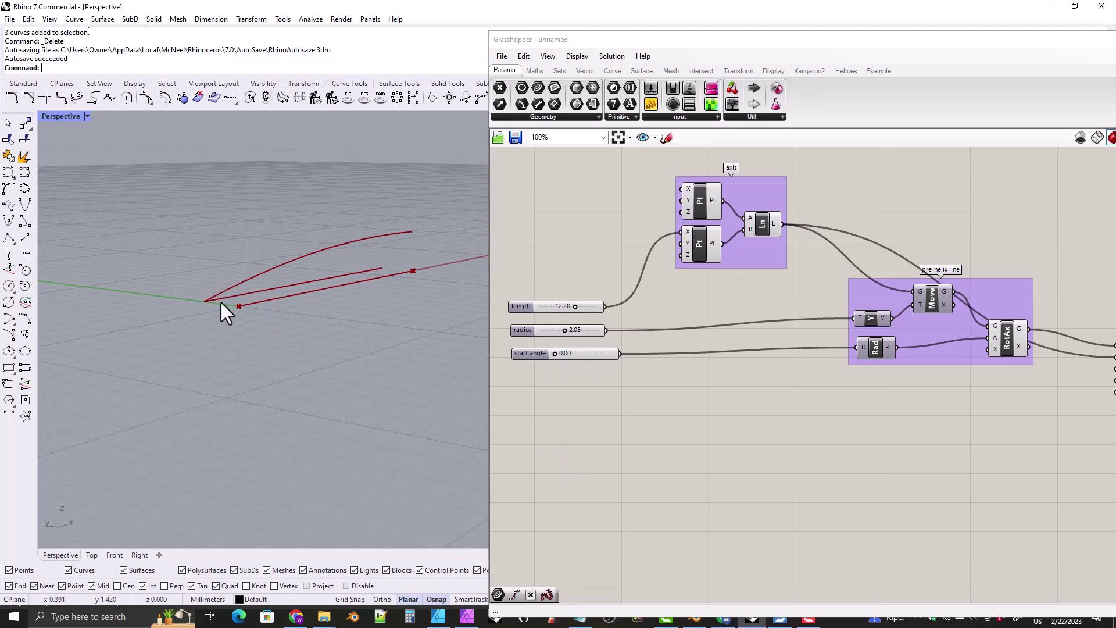
drag(554, 353, 546, 354)
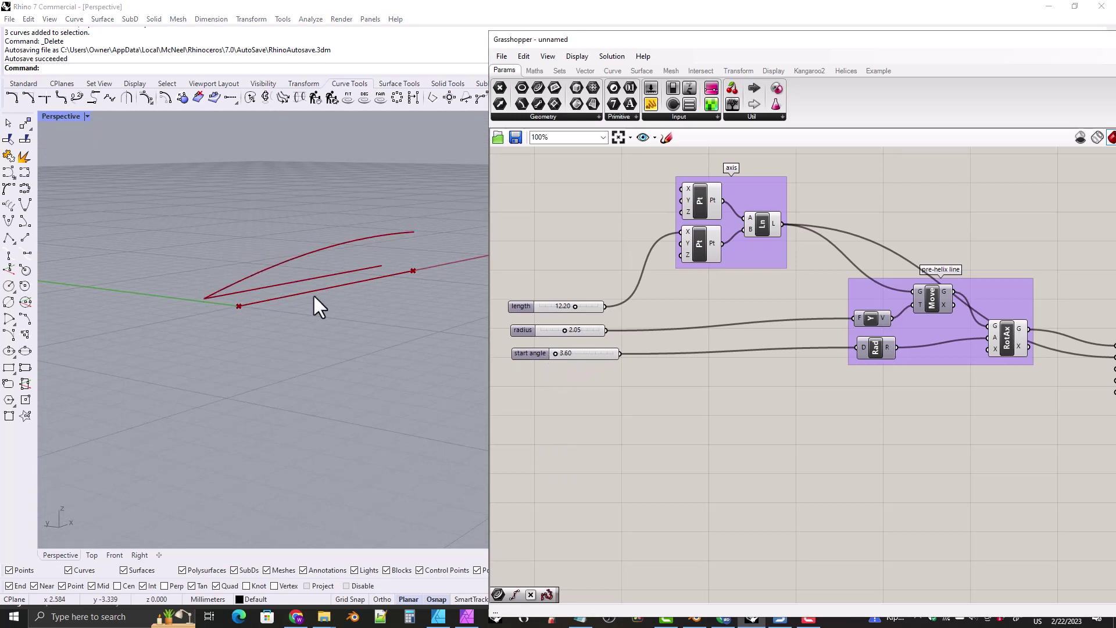
Set the start angle slider to 0.00 and compare the viewport with the RotAx component's preview off and on
click(547, 354)
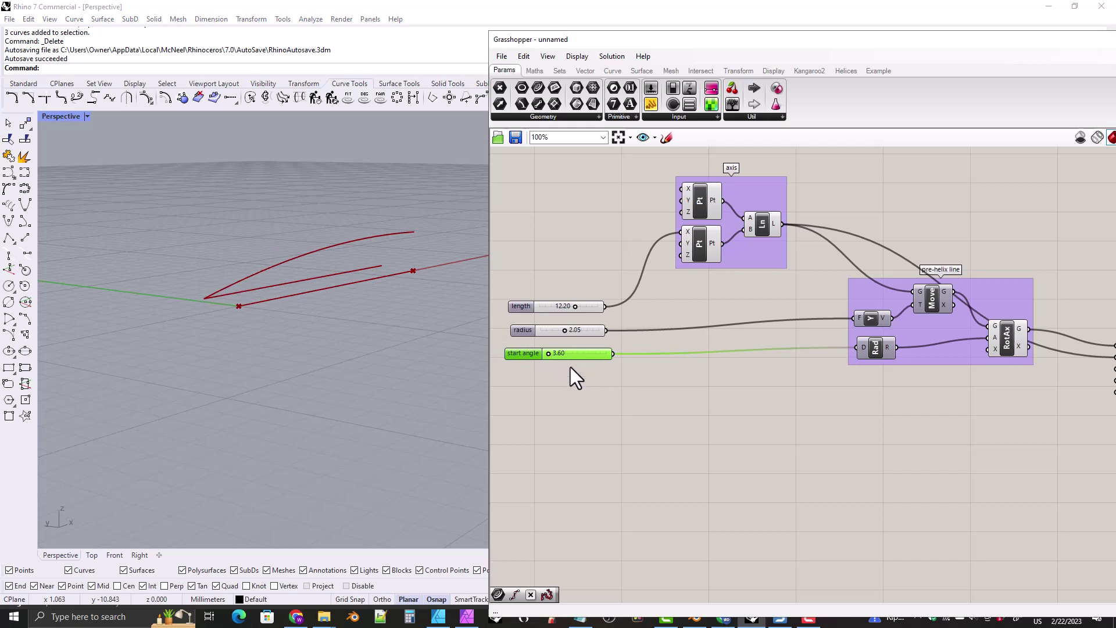
drag(547, 353, 544, 354)
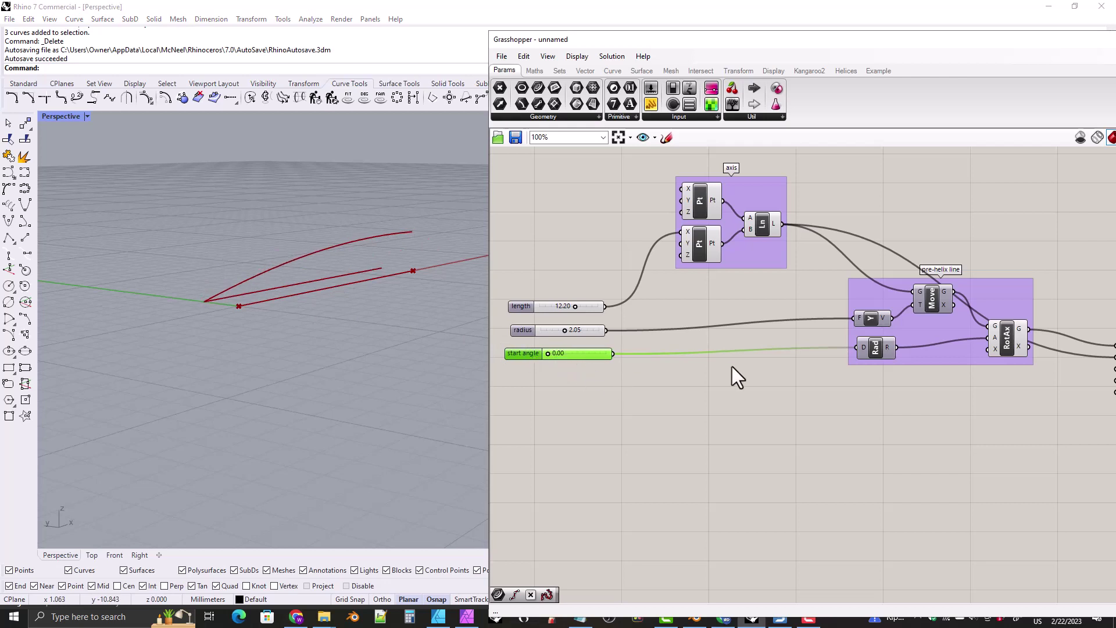
right_click(1007, 340)
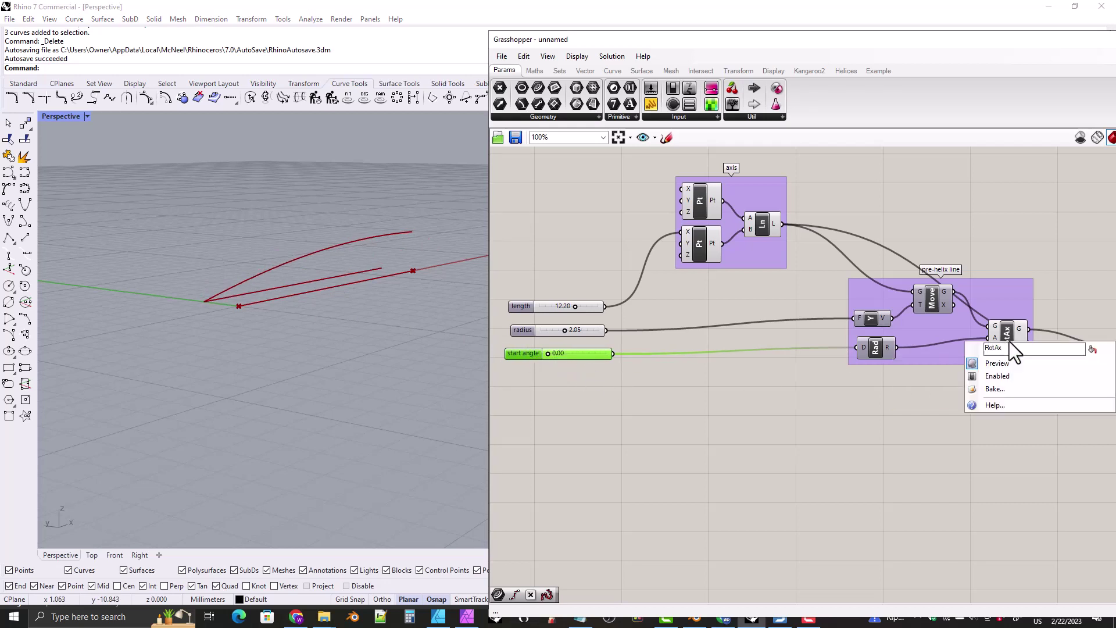
click(1009, 360)
right_drag(285, 291, 397, 296)
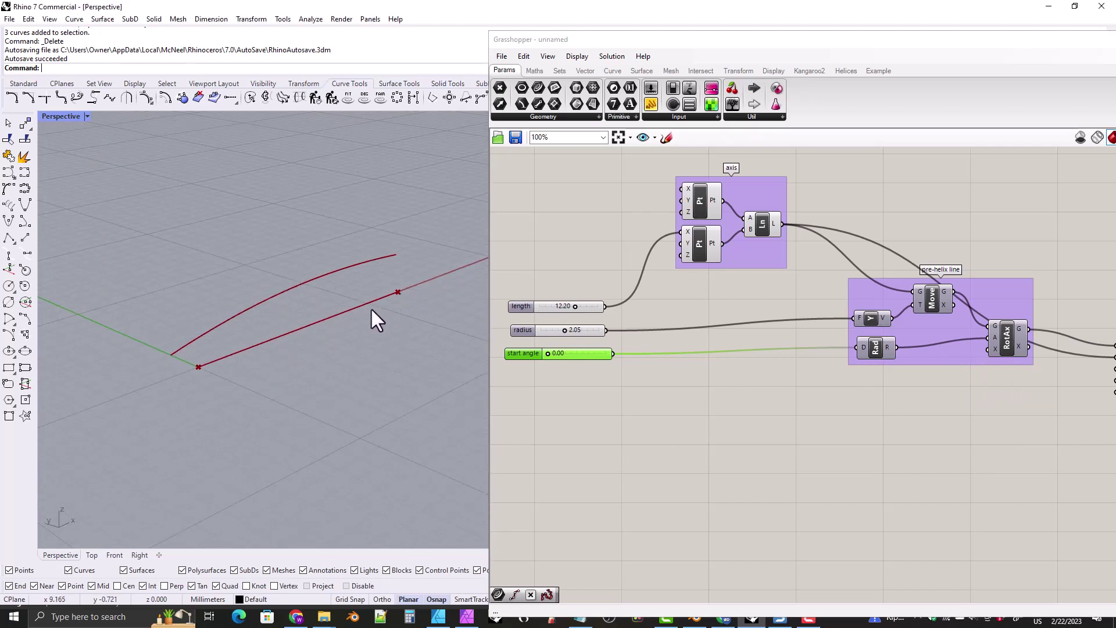
right_click(1006, 347)
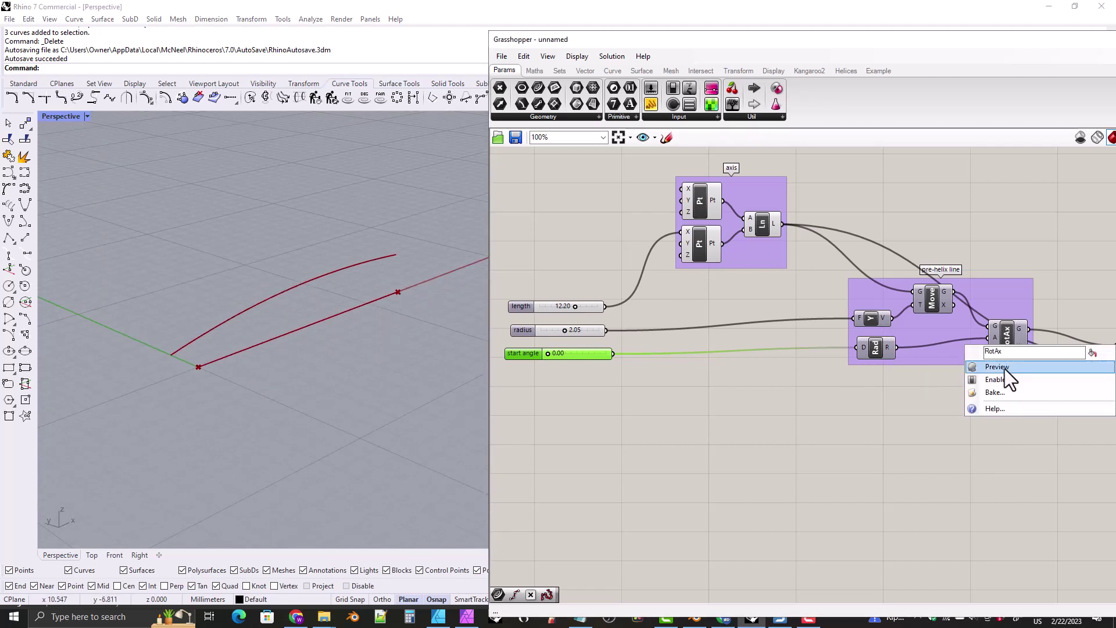
click(1003, 367)
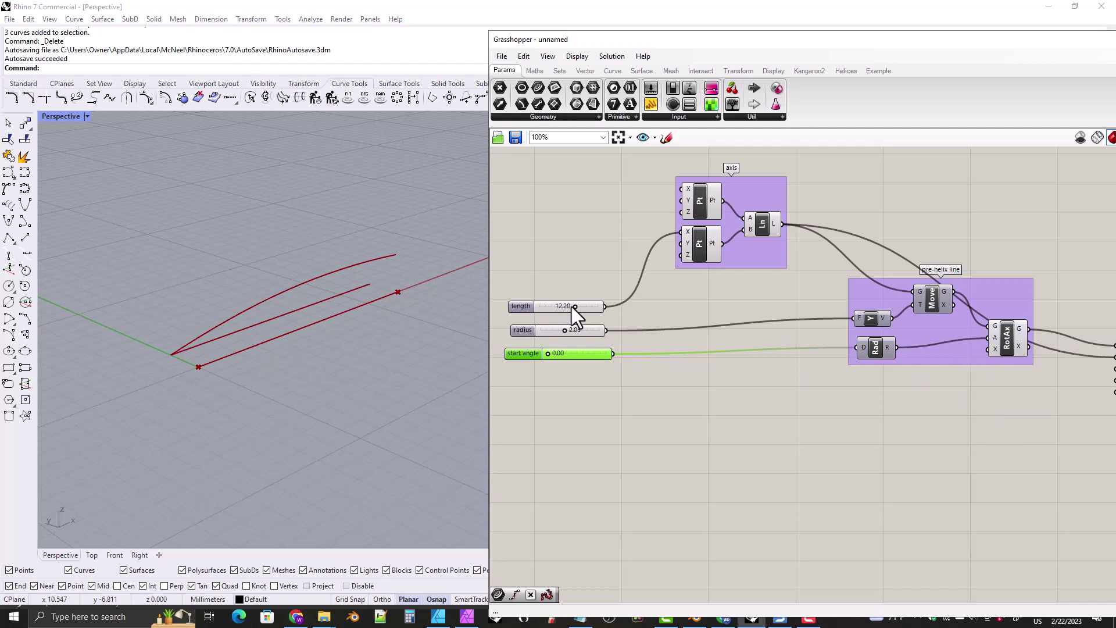
Try a length of 6.80, turn off the RotAx component's preview, and set the length slider to 12.60
drag(574, 307, 559, 309)
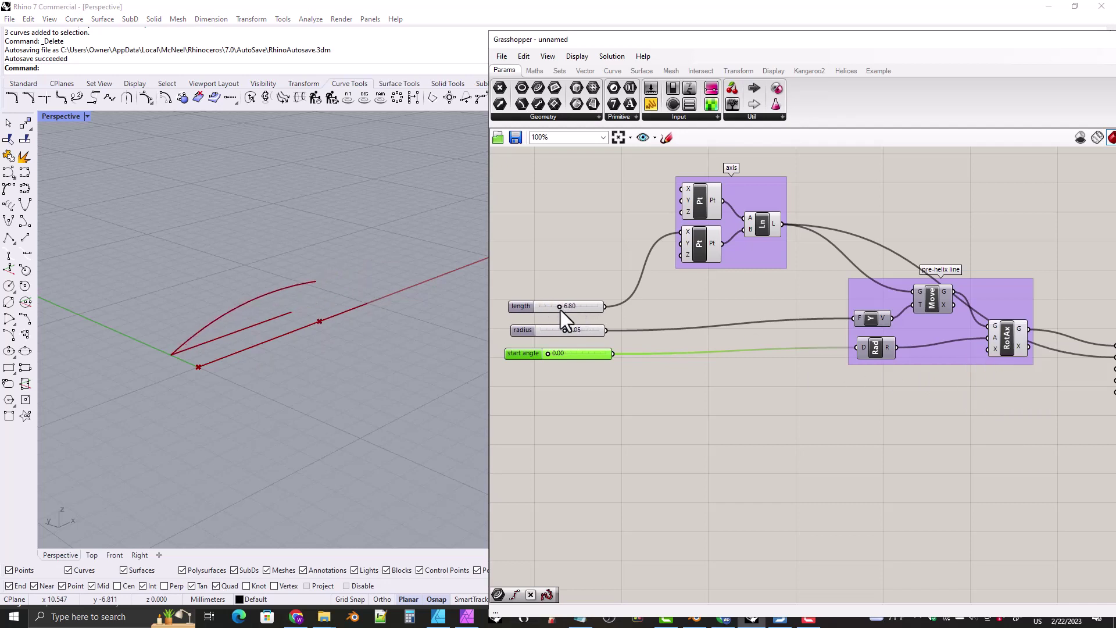
click(1012, 347)
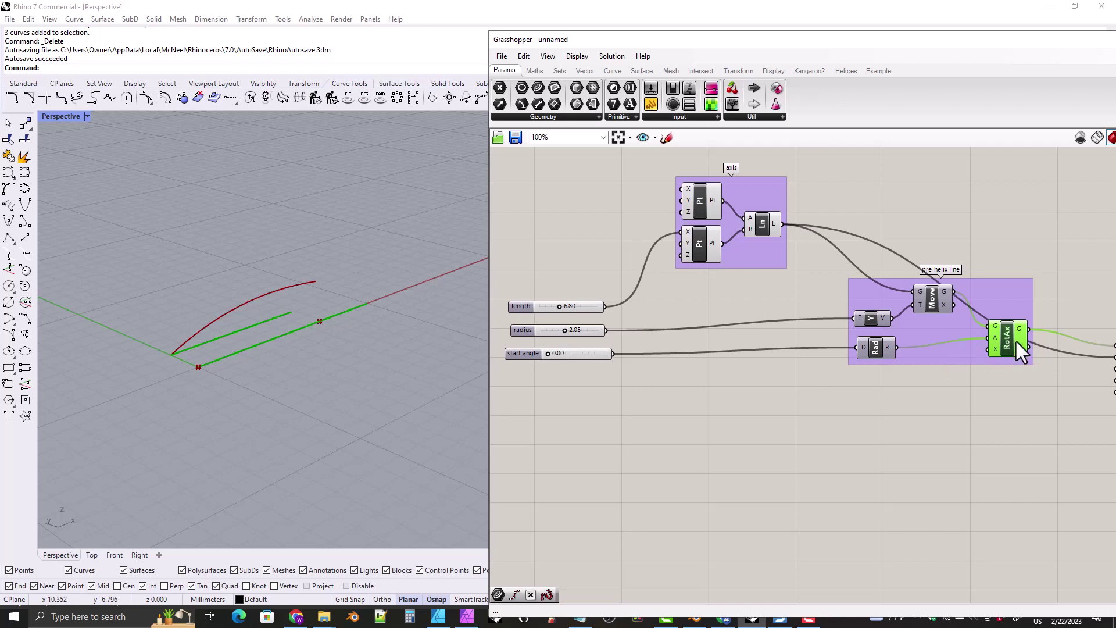
right_drag(1006, 342, 1006, 344)
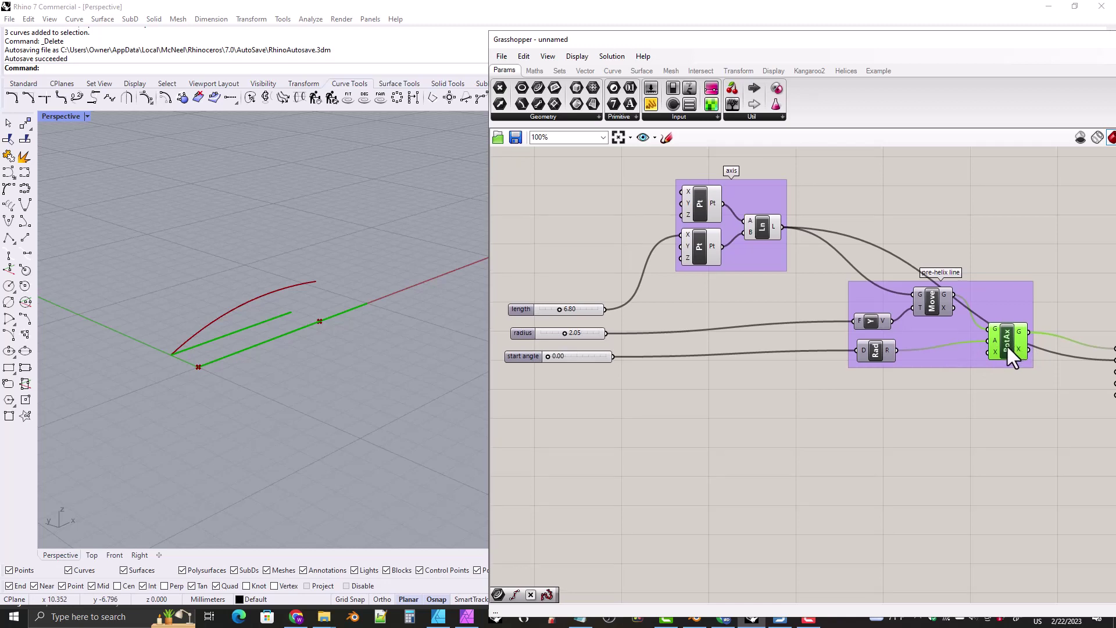
right_click(1006, 344)
click(997, 369)
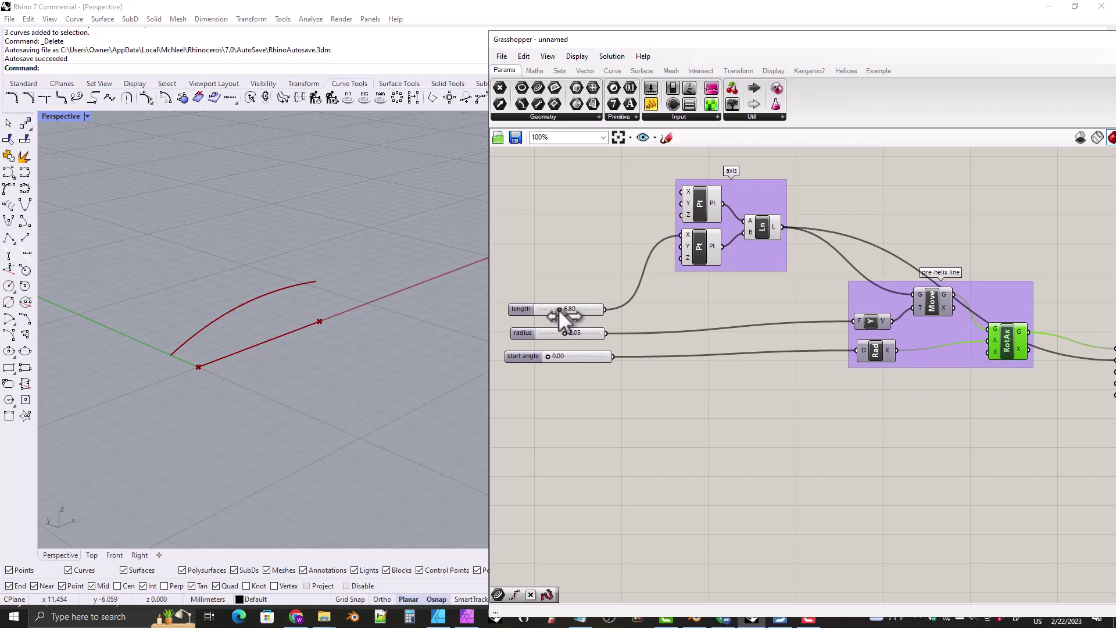
drag(558, 309, 576, 309)
right_drag(349, 355, 313, 366)
Insert a relay in the wire from the axis line to Twist's X input and route it above the pre-helix line group
right_drag(892, 392, 792, 357)
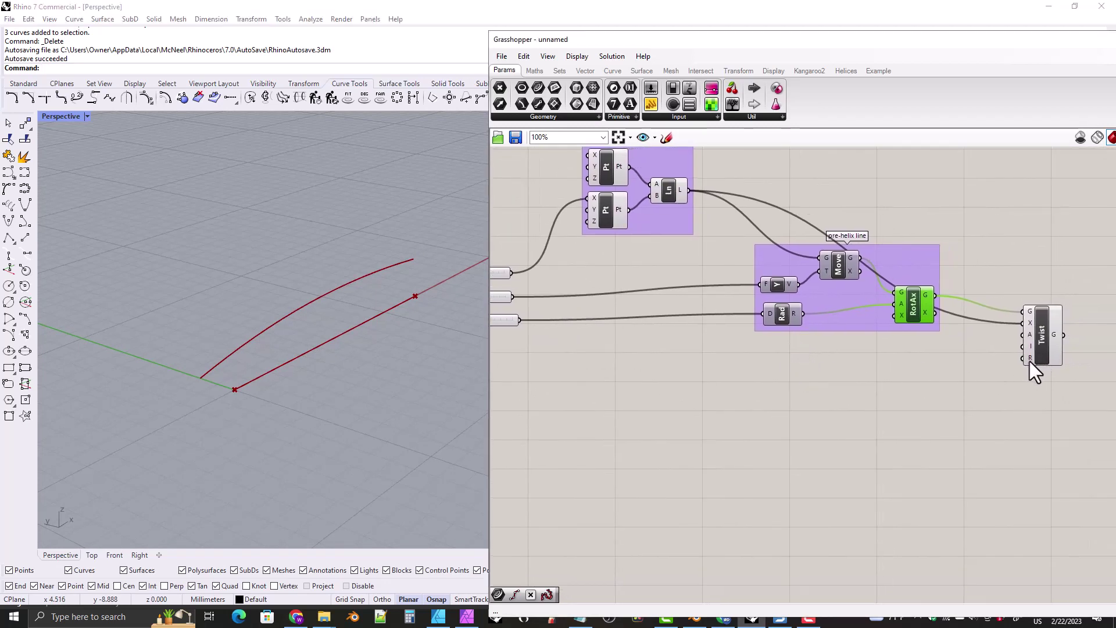
mouse_move(1031, 359)
click(1044, 341)
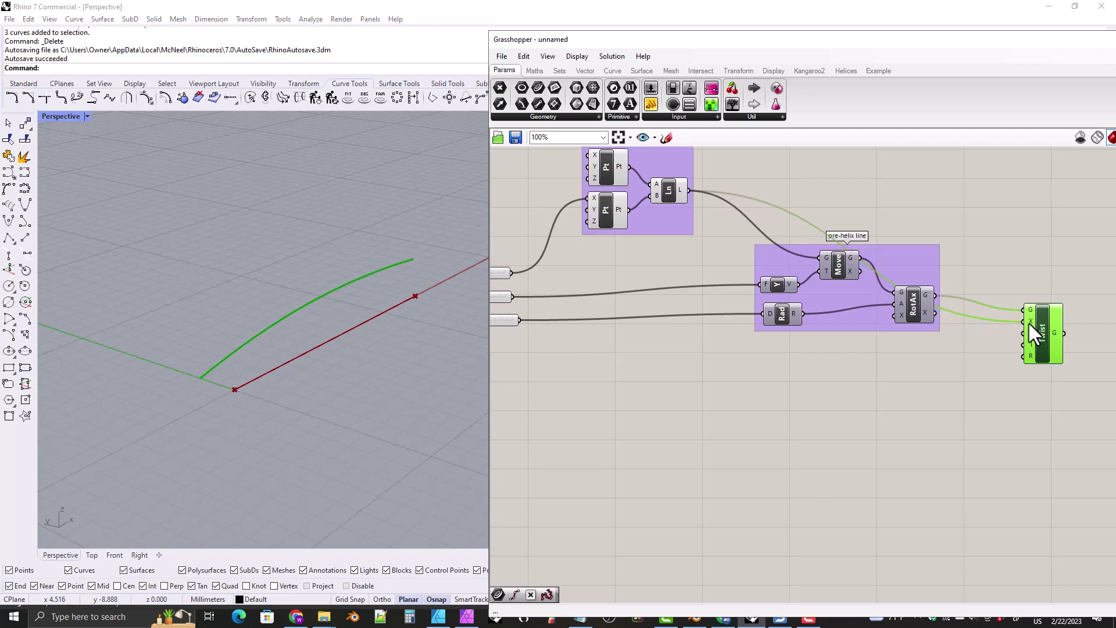
double_click(962, 315)
drag(960, 318, 926, 195)
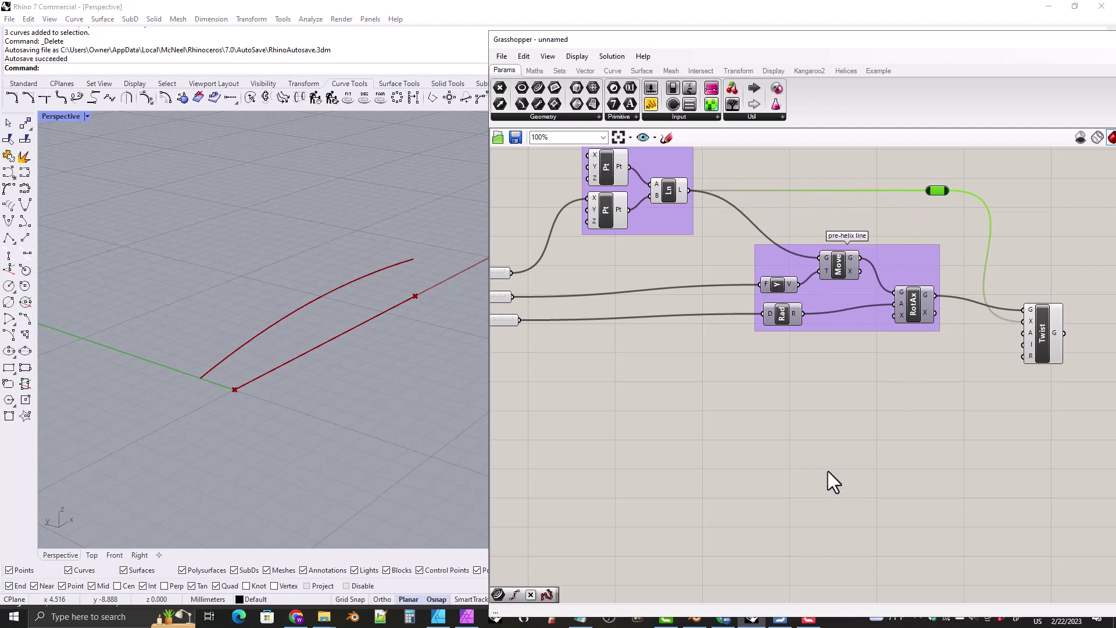
Add a number slider ranging from 0.00 to 10.00 with two decimals
click(1038, 347)
right_drag(605, 378, 703, 384)
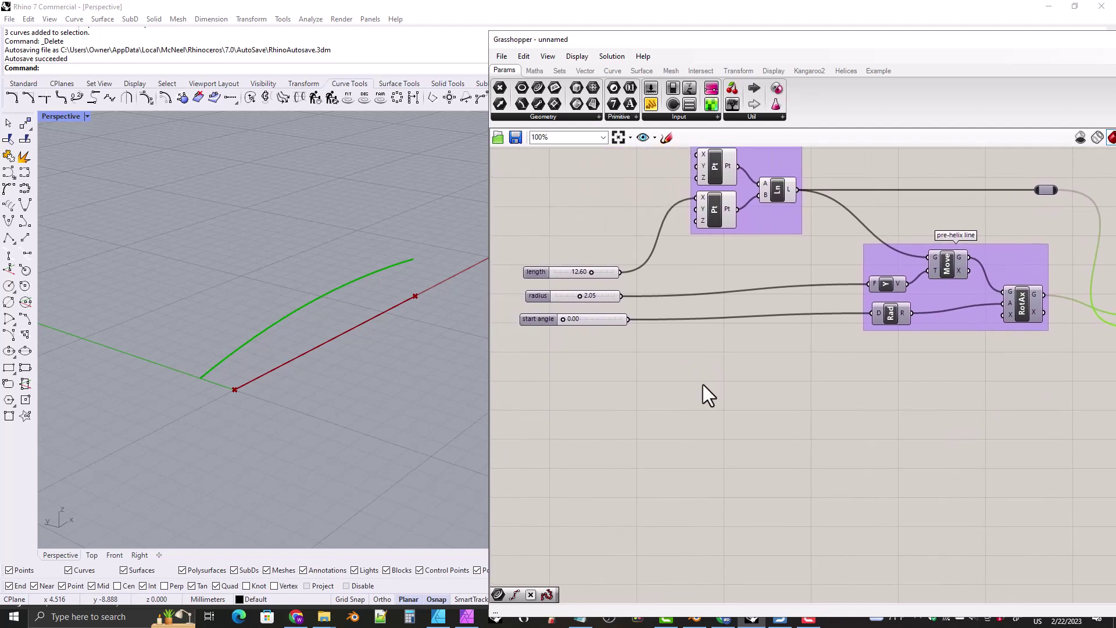
double_click(626, 371)
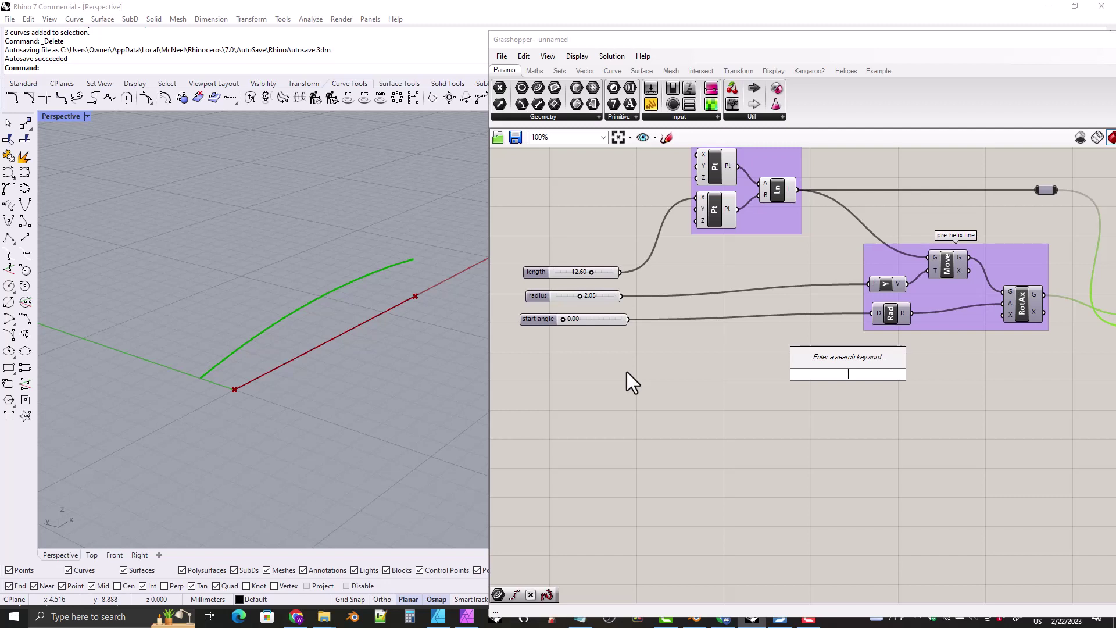
text(0.00)
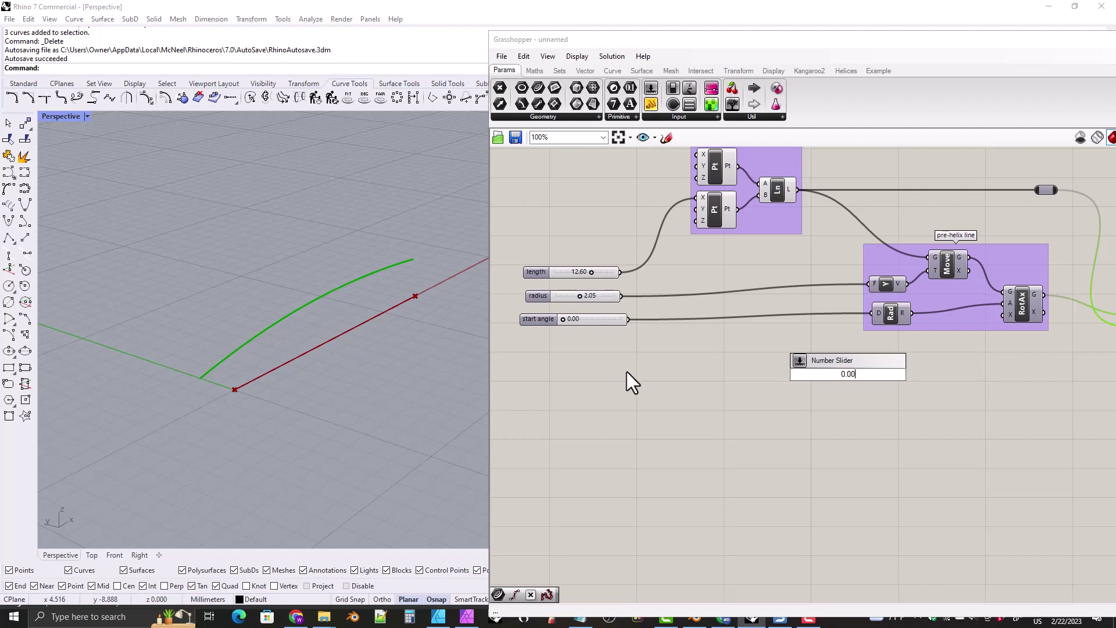
text(<)
text(10.00)
key(Return)
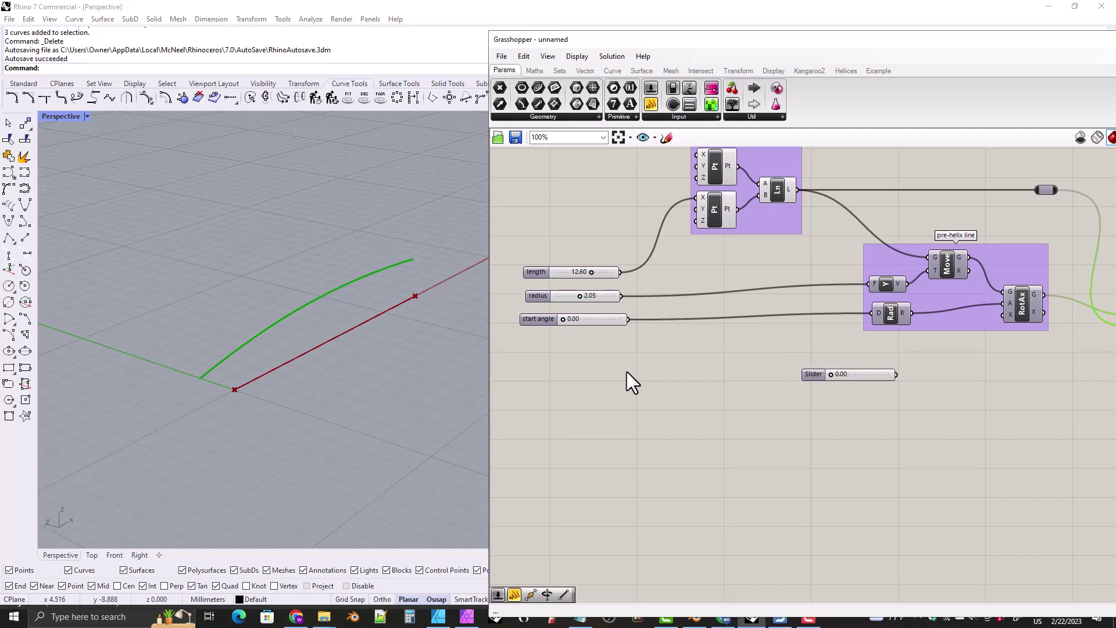
Place the new slider below the start angle slider and rename it "turns"
drag(815, 378, 549, 348)
right_click(542, 347)
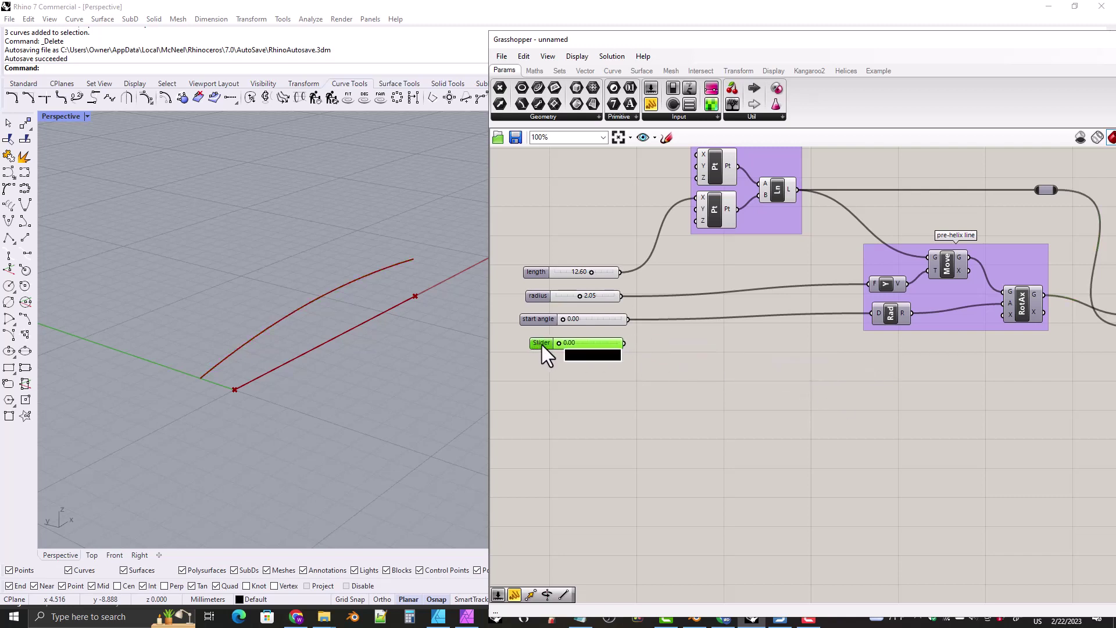
text(turns)
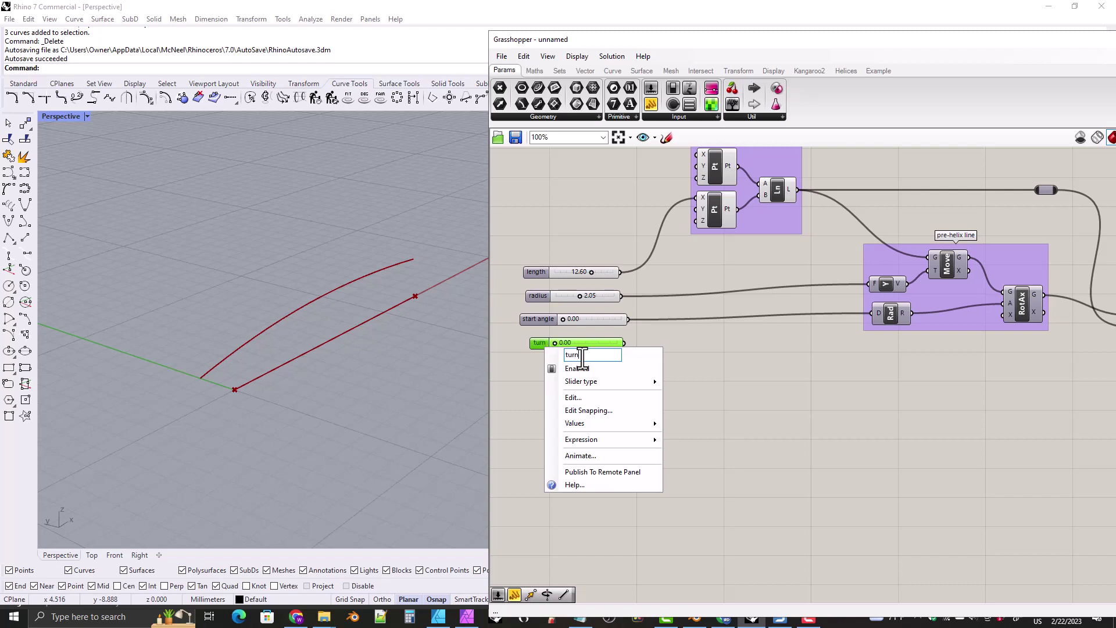
click(715, 430)
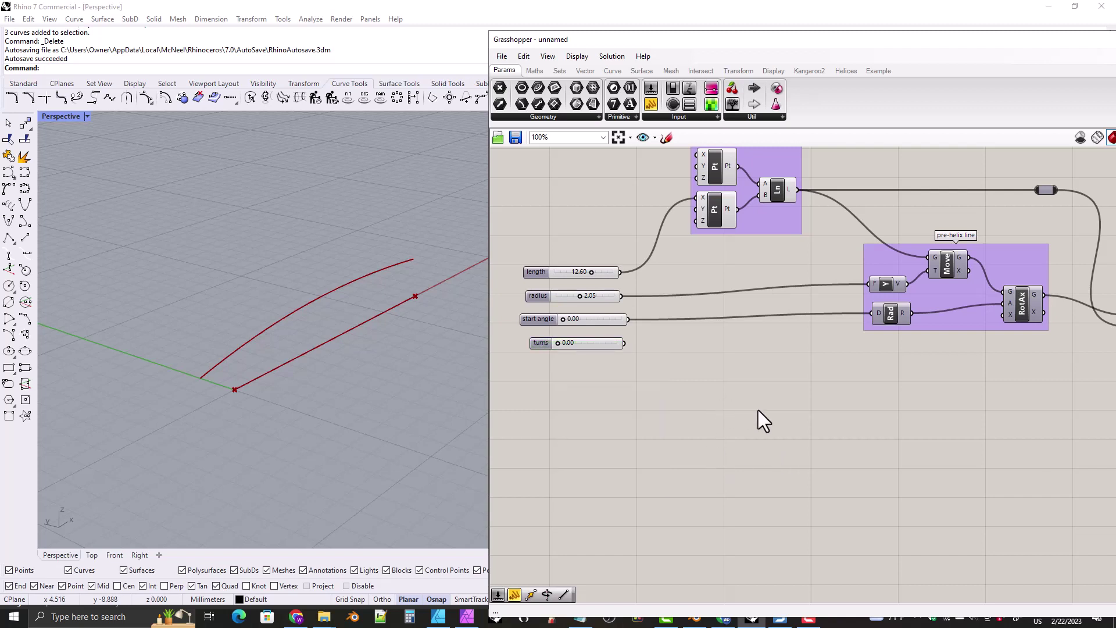
Place a Multiplication component below the pre-helix line group
right_drag(887, 378, 859, 381)
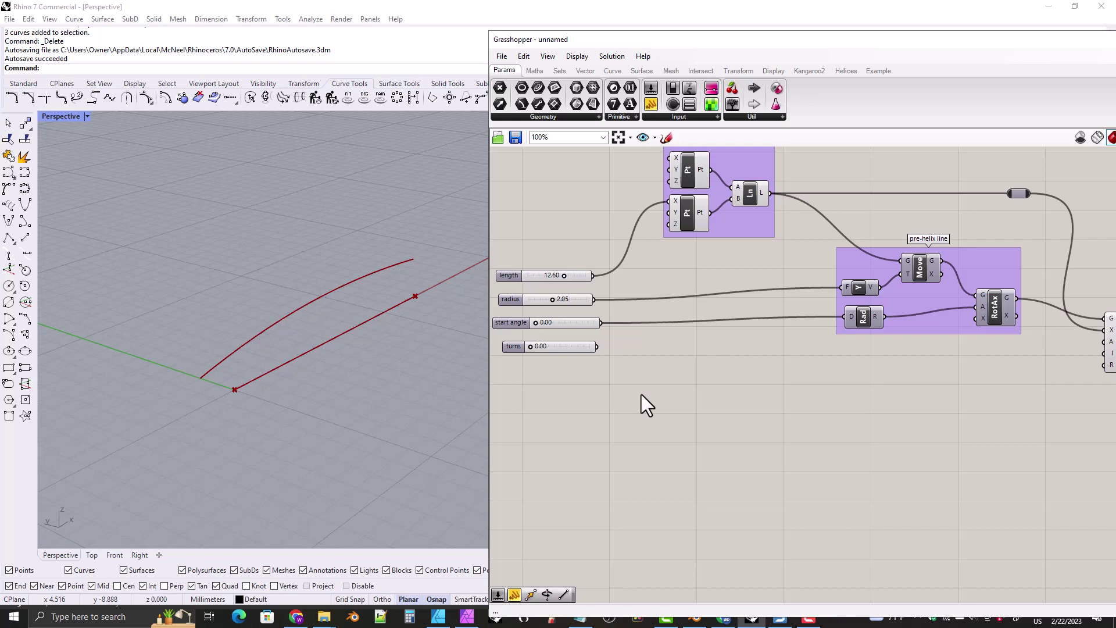
click(535, 71)
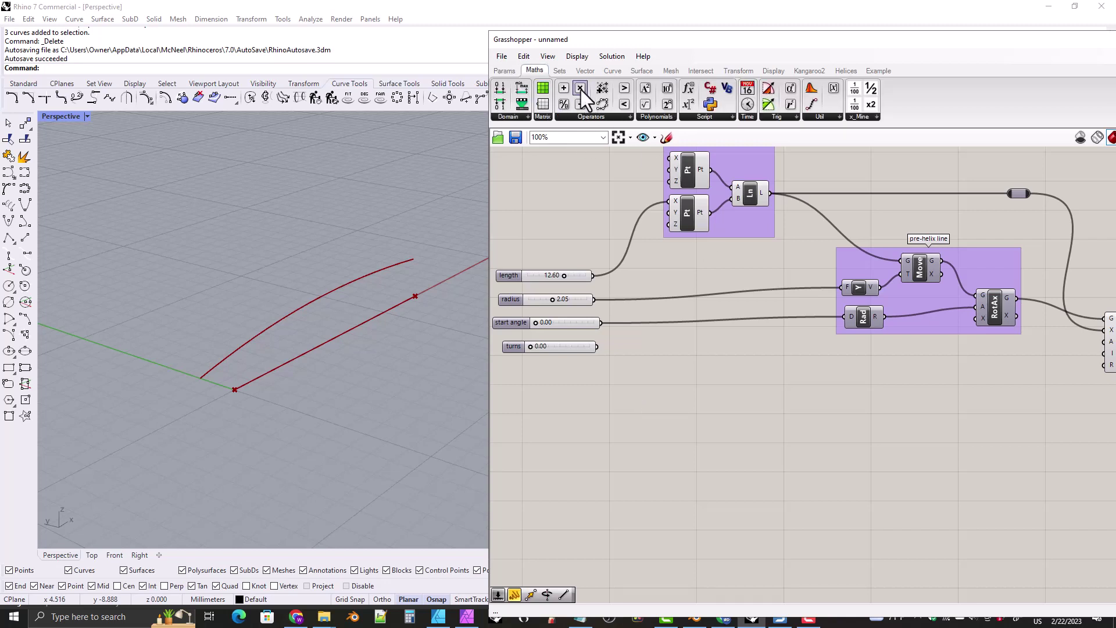
drag(580, 89, 794, 377)
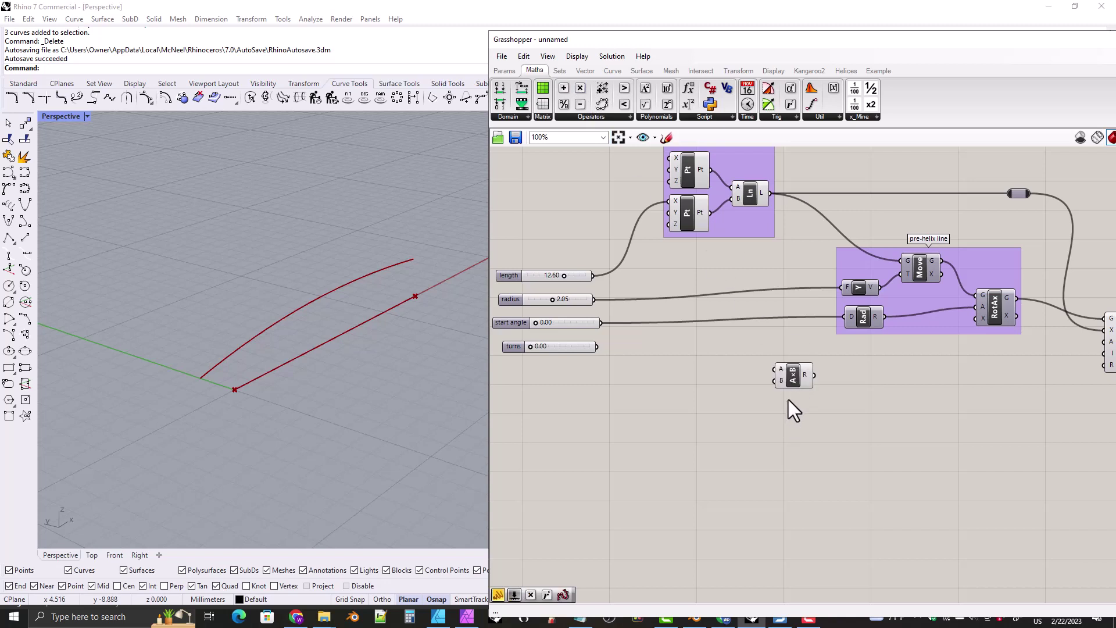
Add a panel containing 360, shrink it to fit its text, and place it beside the Multiplication component's B input
click(504, 70)
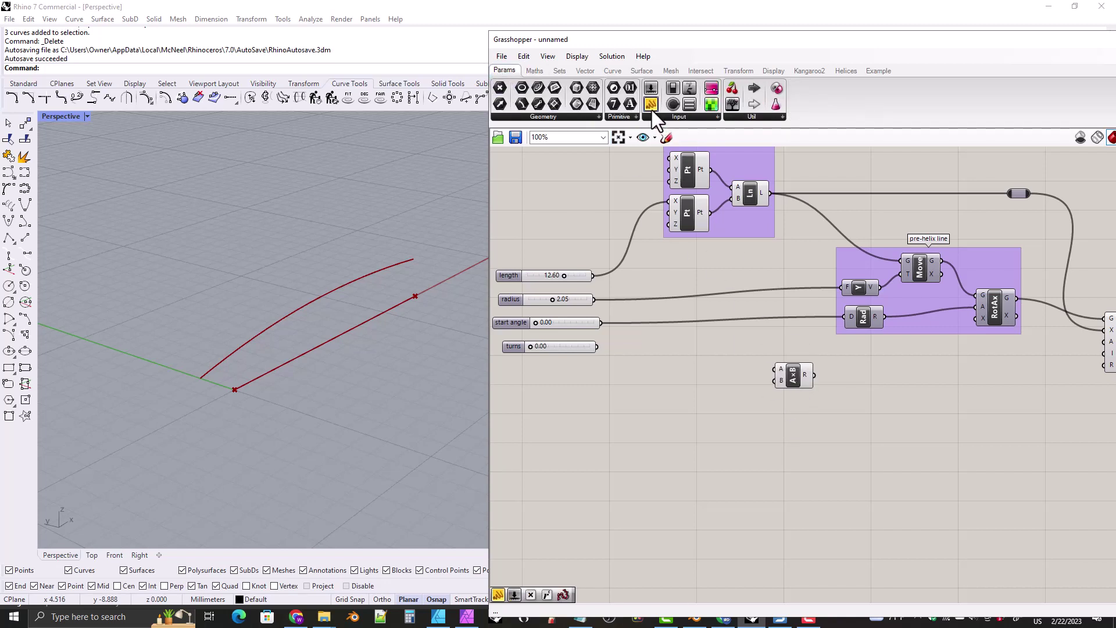
drag(695, 382, 692, 401)
click(685, 398)
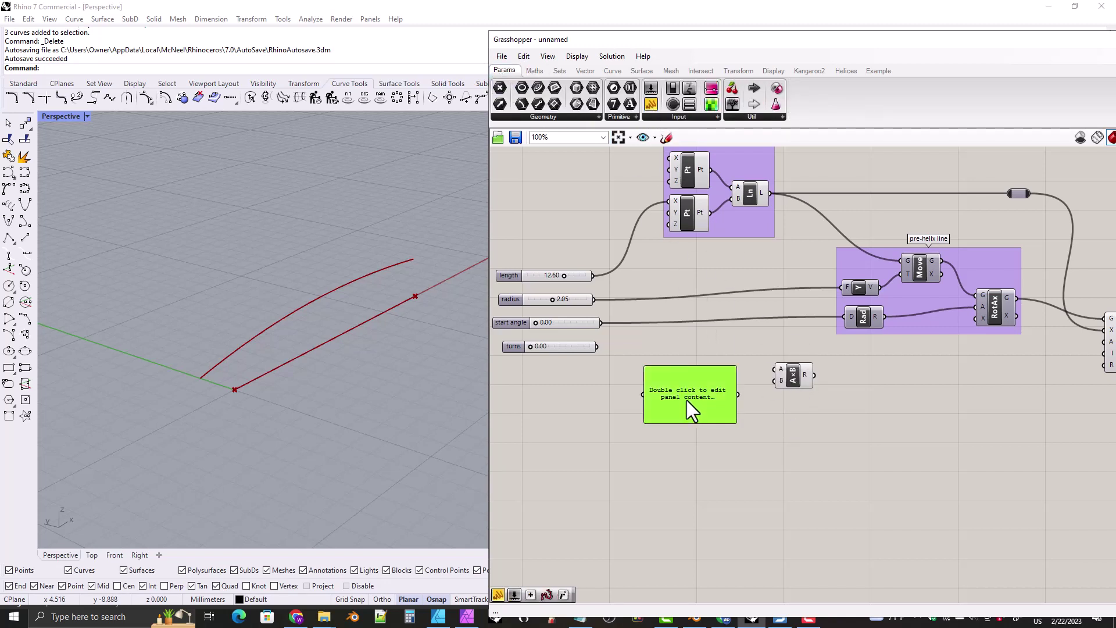
double_click(686, 400)
text(360)
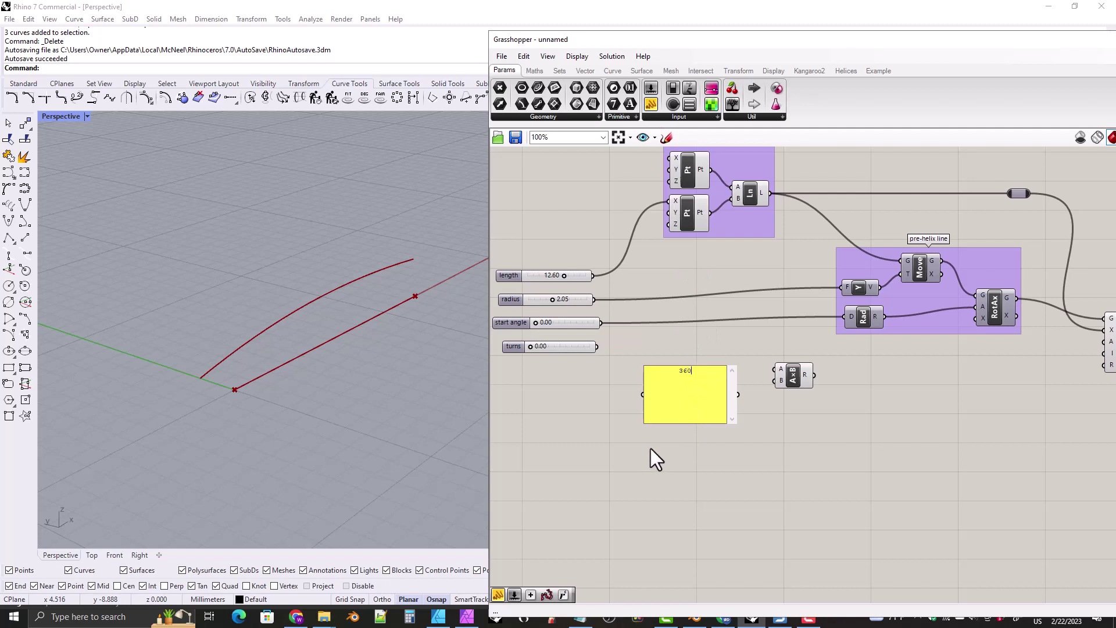
click(641, 454)
click(640, 453)
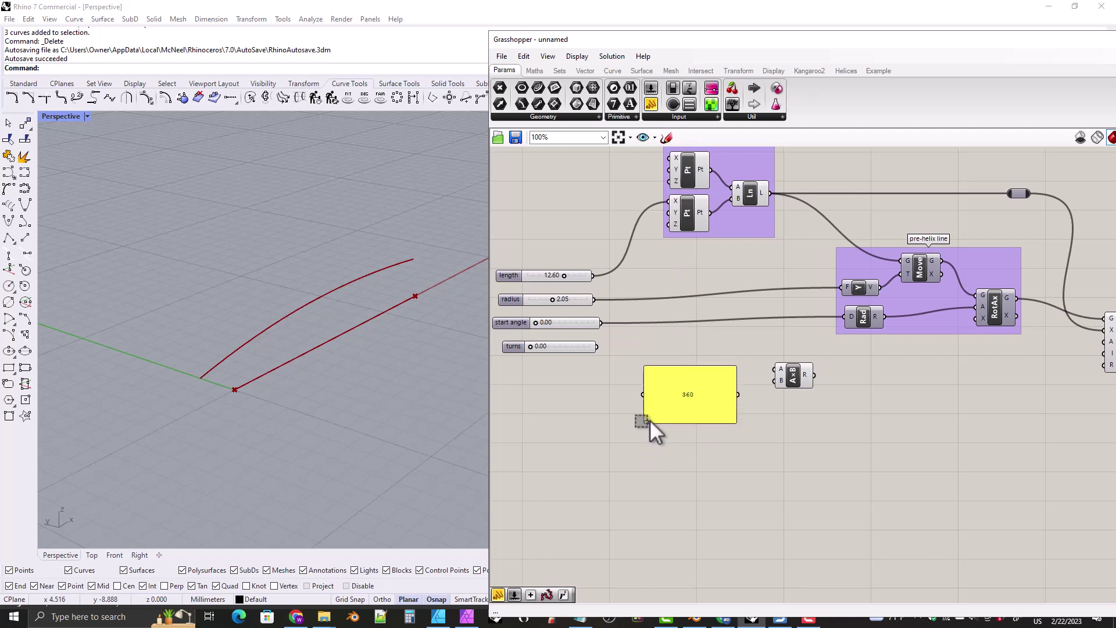
drag(643, 423, 715, 374)
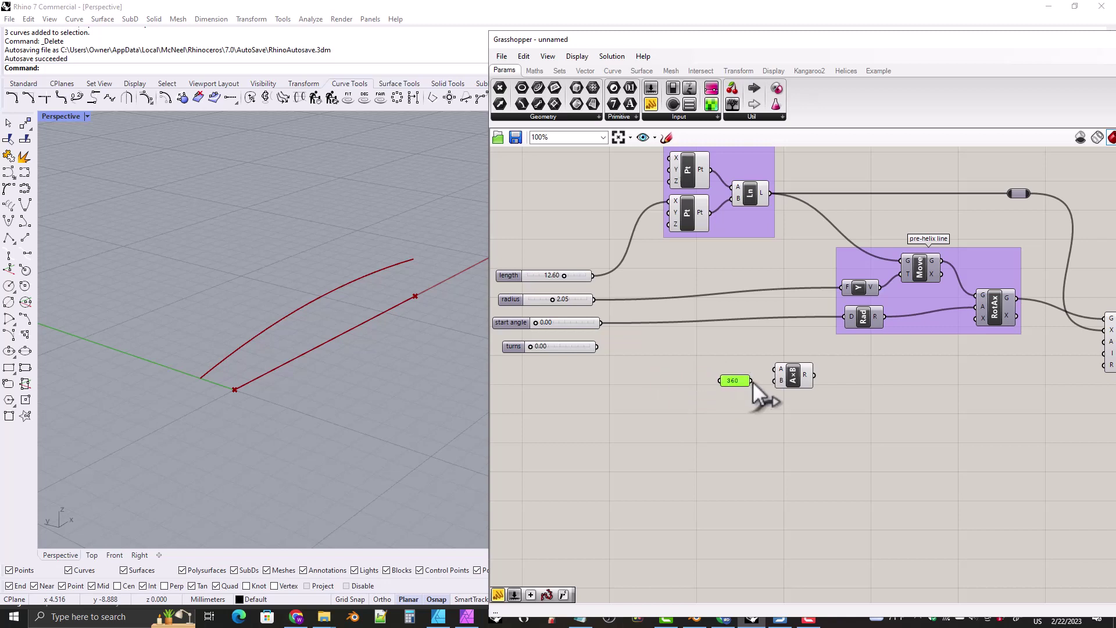
Connect the 360 panel to the Multiplication's B input and the turns slider to its A input
click(790, 382)
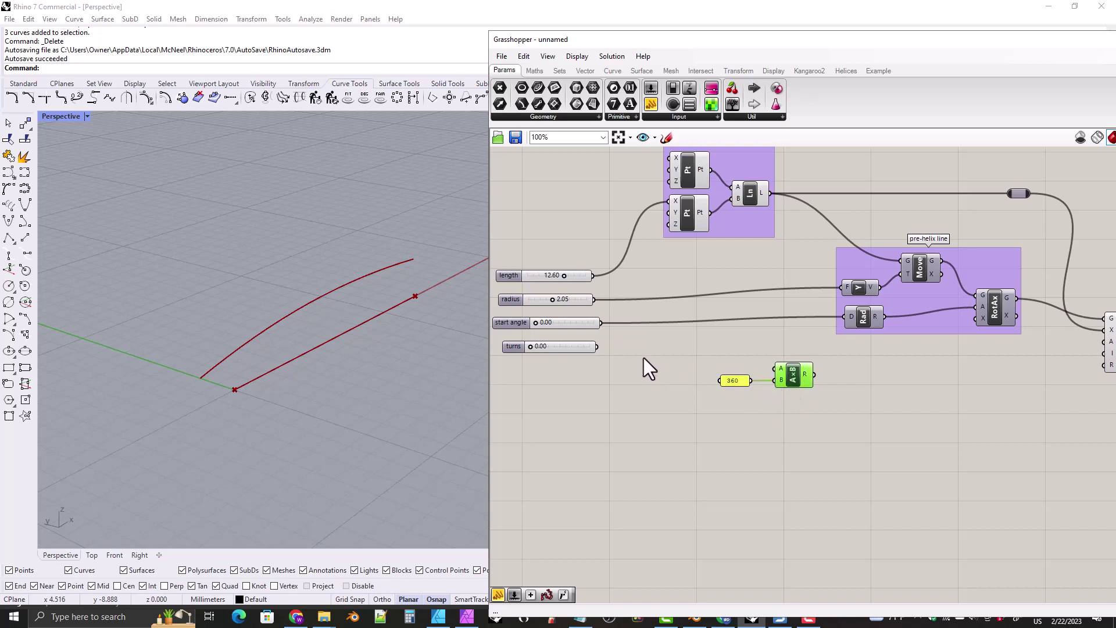
drag(599, 348, 777, 369)
drag(776, 453, 729, 372)
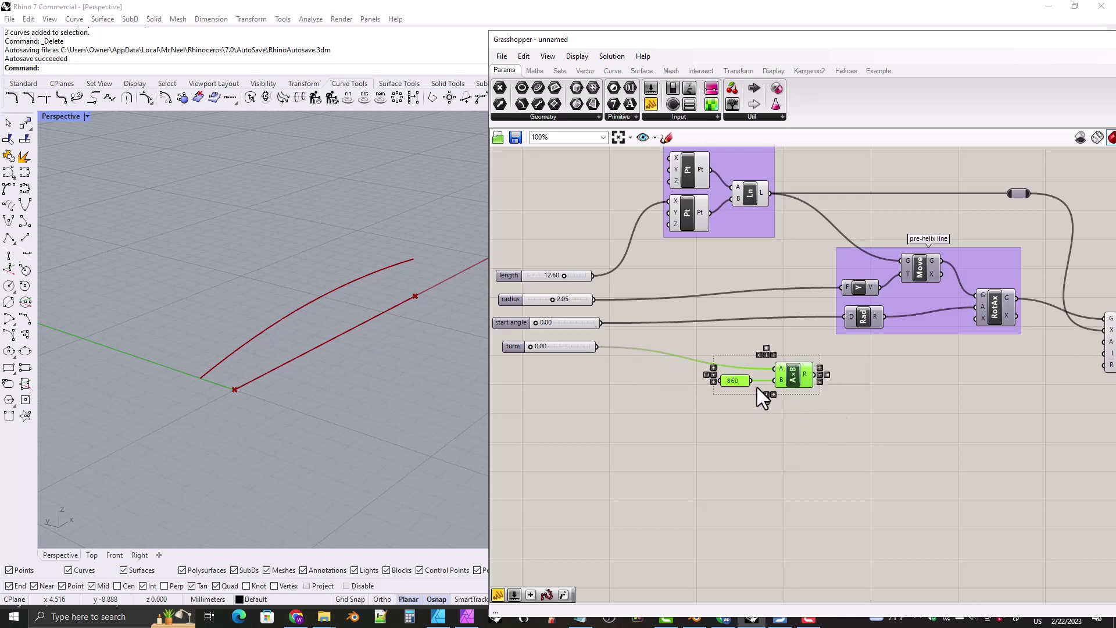
Add a Radians component fed by the Multiplication result and group it with the Multiplication and the 360 panel
right_drag(829, 388, 790, 392)
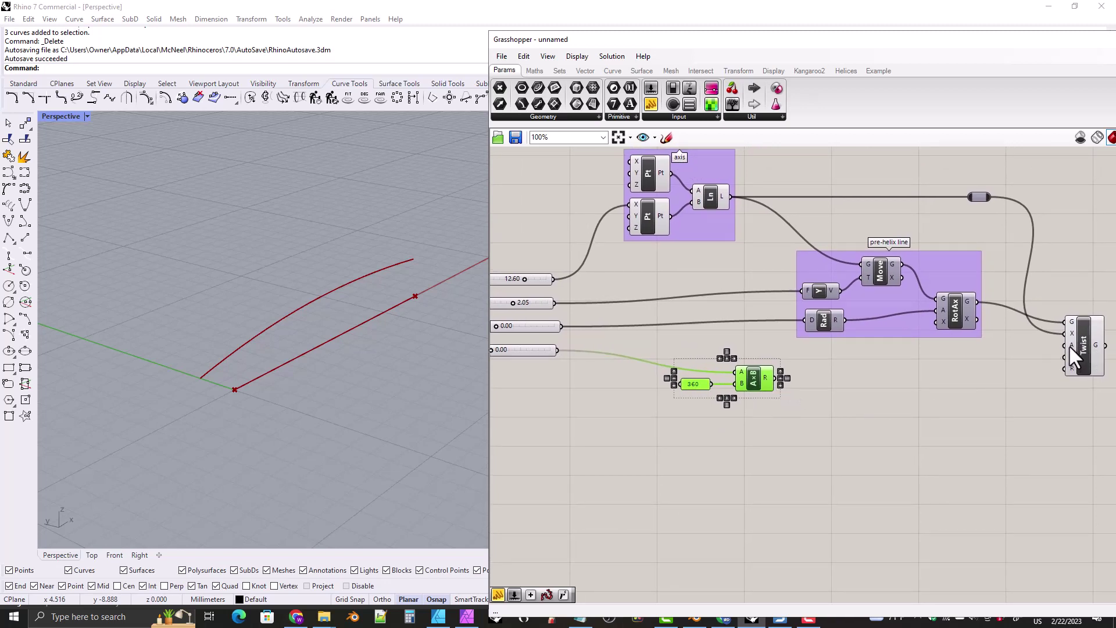
click(864, 410)
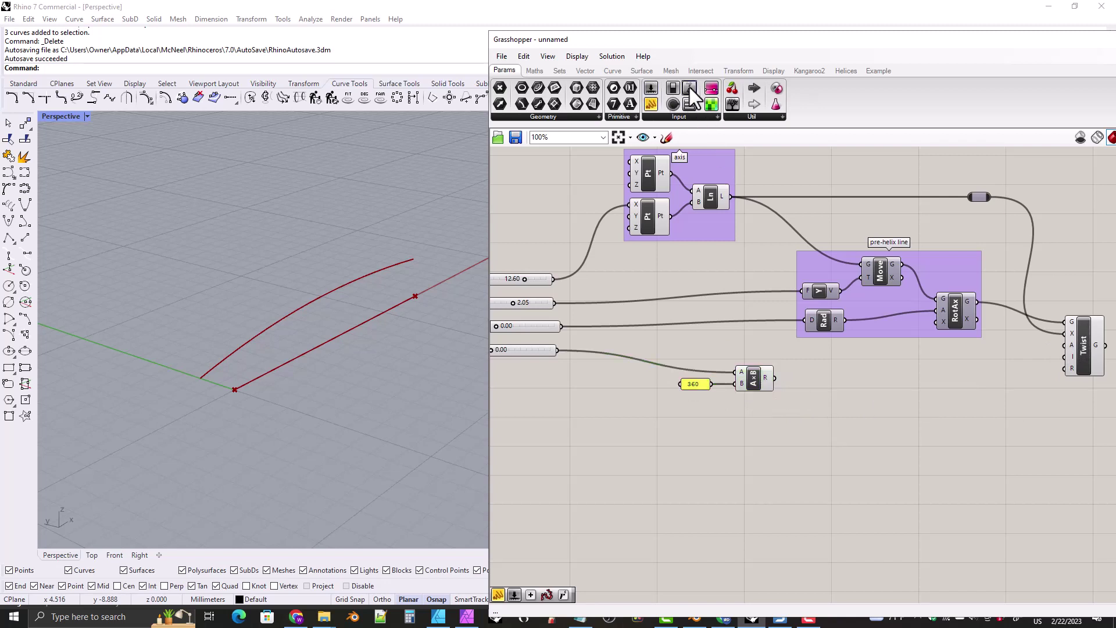
click(535, 72)
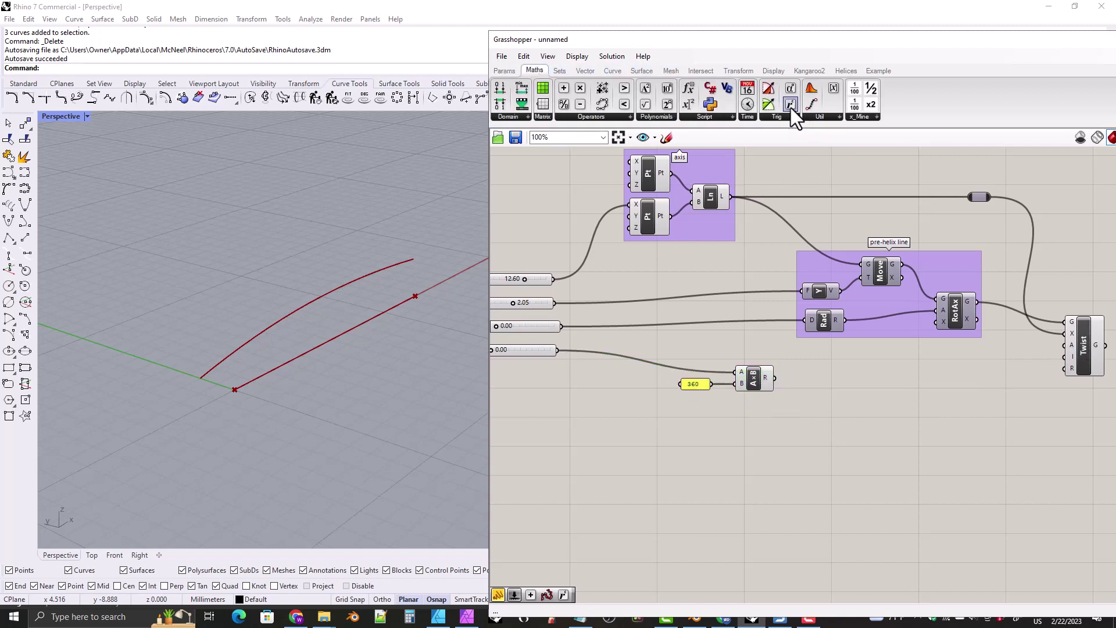
drag(789, 106, 805, 381)
drag(662, 345, 869, 418)
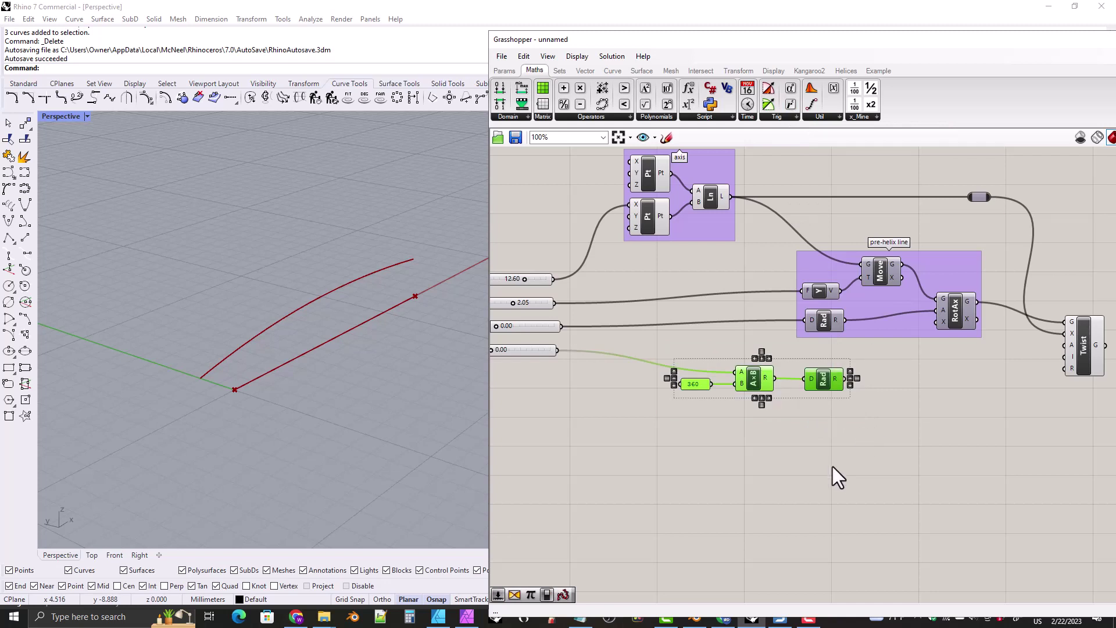
key(ctrl+g)
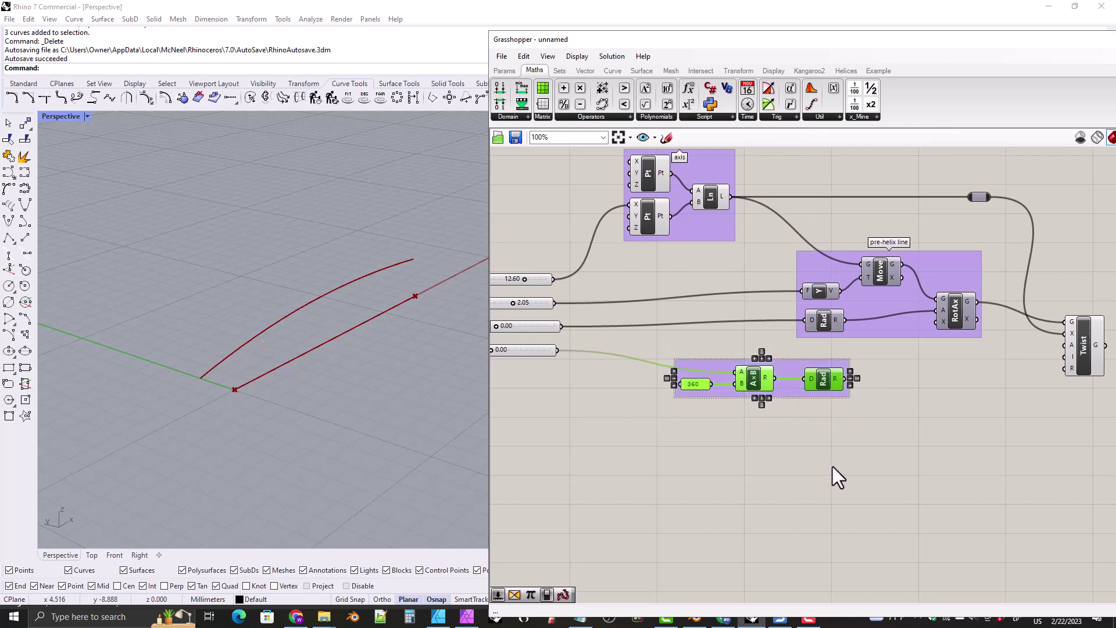
Label the group holding the 360 panel, Multiplication and Radians components "twist angle"
right_drag(704, 367, 709, 369)
right_click(714, 366)
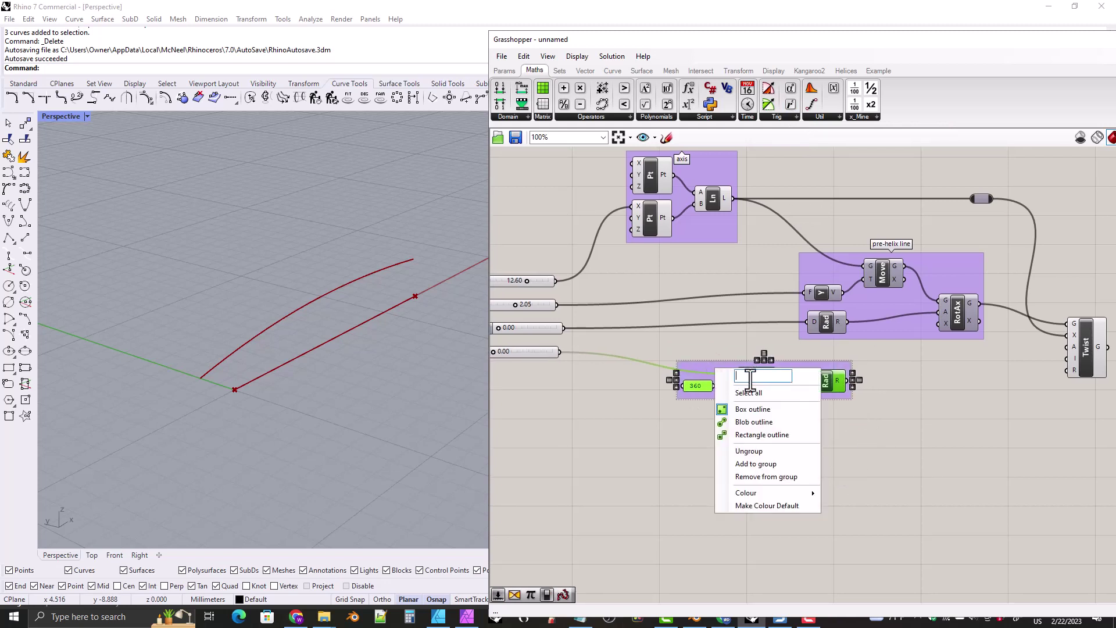
text(twist angle)
click(854, 486)
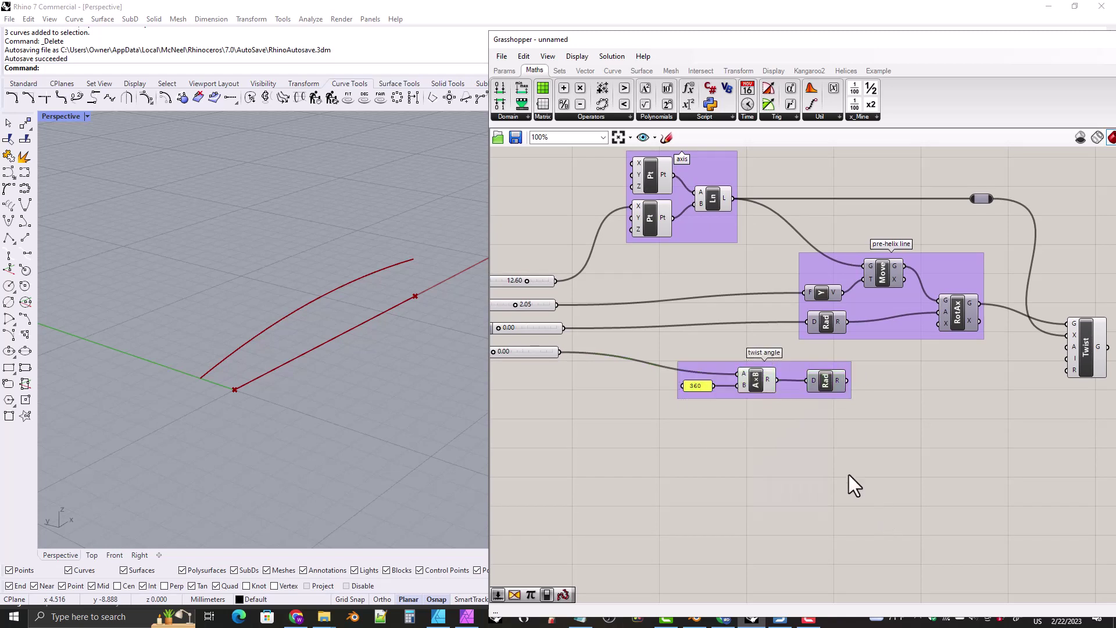
Move the twist angle group beneath the pre-helix line group and connect its Radians output to the Twist component's A input
drag(718, 364, 838, 366)
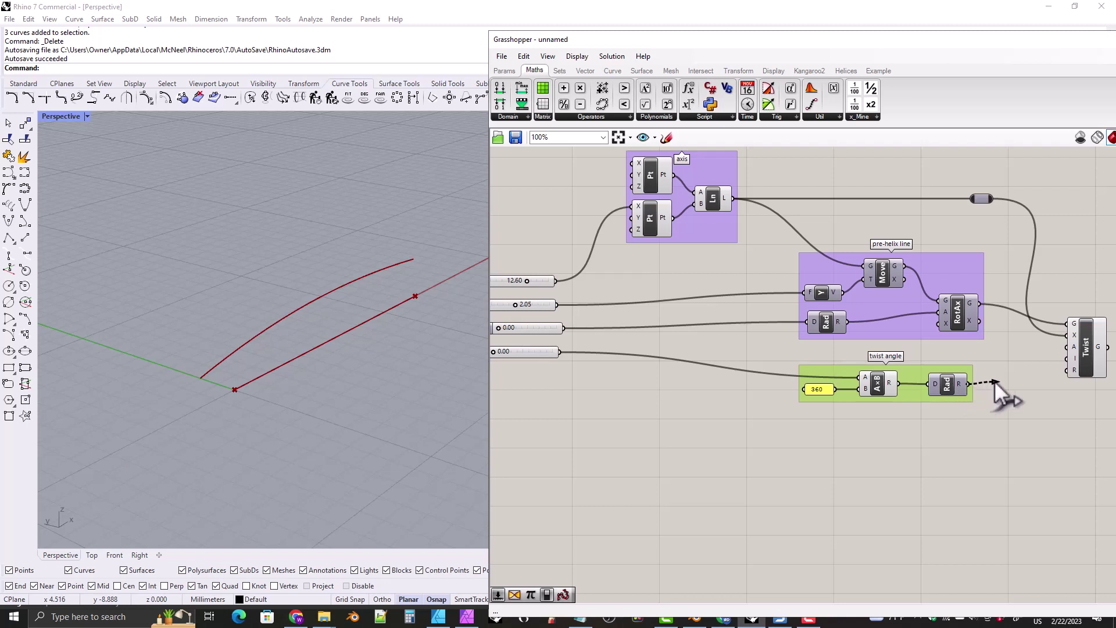
mouse_move(1037, 353)
mouse_down()
mouse_move(1055, 344)
mouse_move(1057, 357)
mouse_up()
drag(969, 384, 1067, 347)
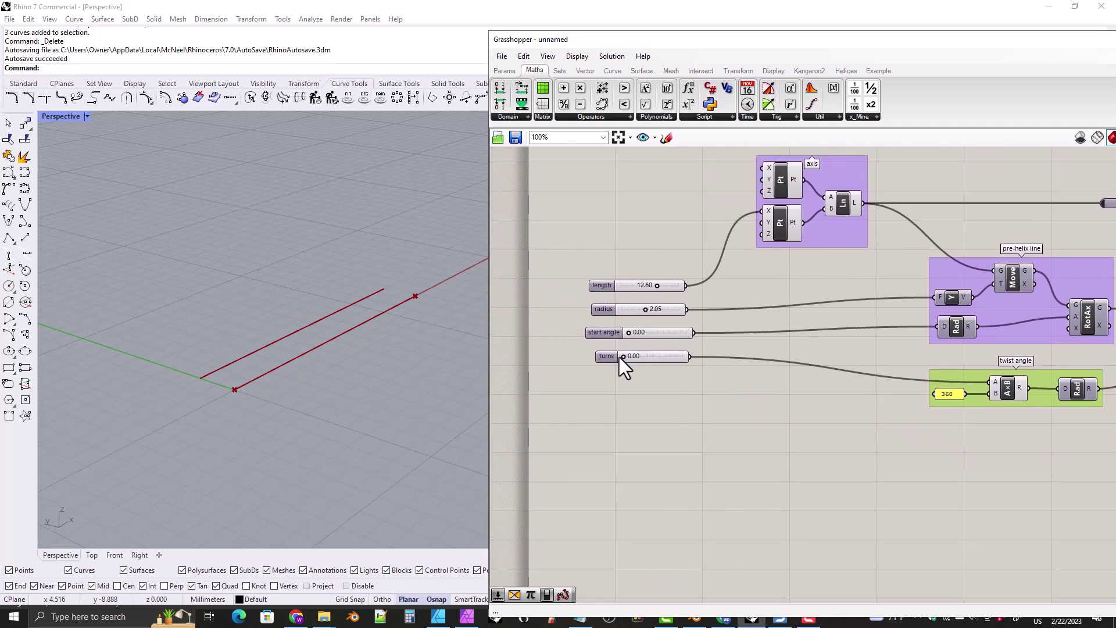
Set the turns slider to 6.47 and the radius slider to 1.35
drag(623, 356, 635, 357)
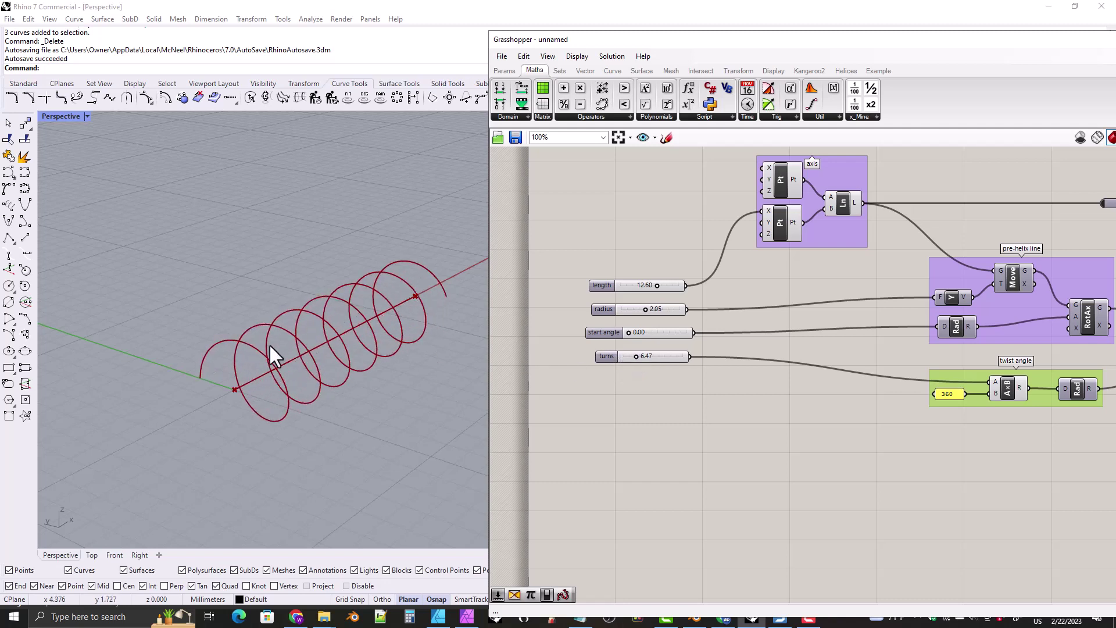
right_drag(275, 356, 436, 369)
drag(645, 309, 623, 334)
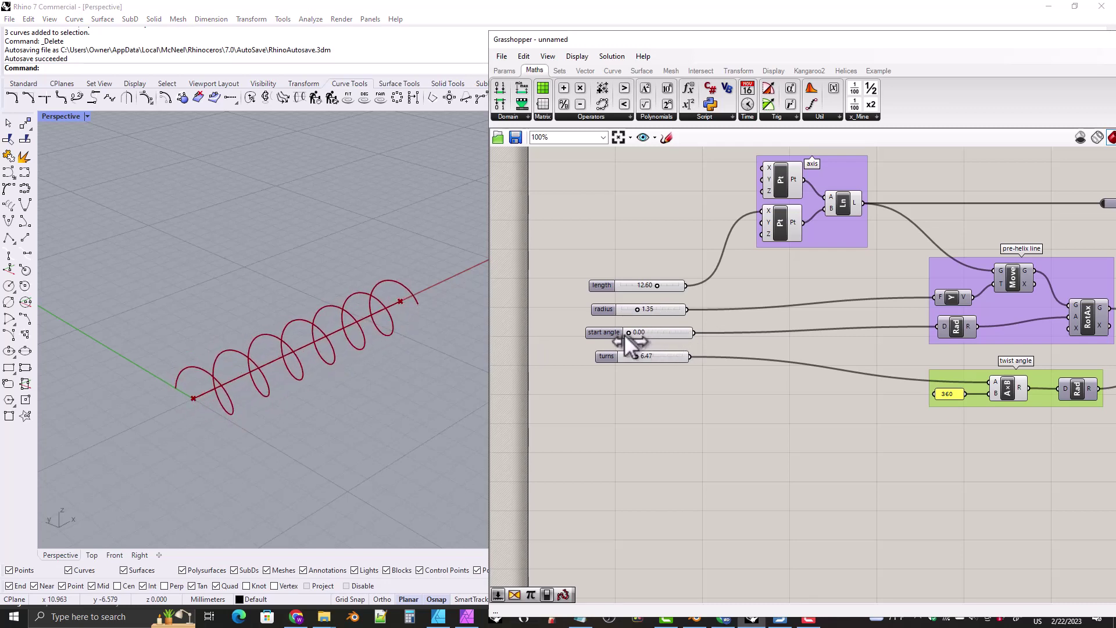
right_drag(261, 391, 232, 326)
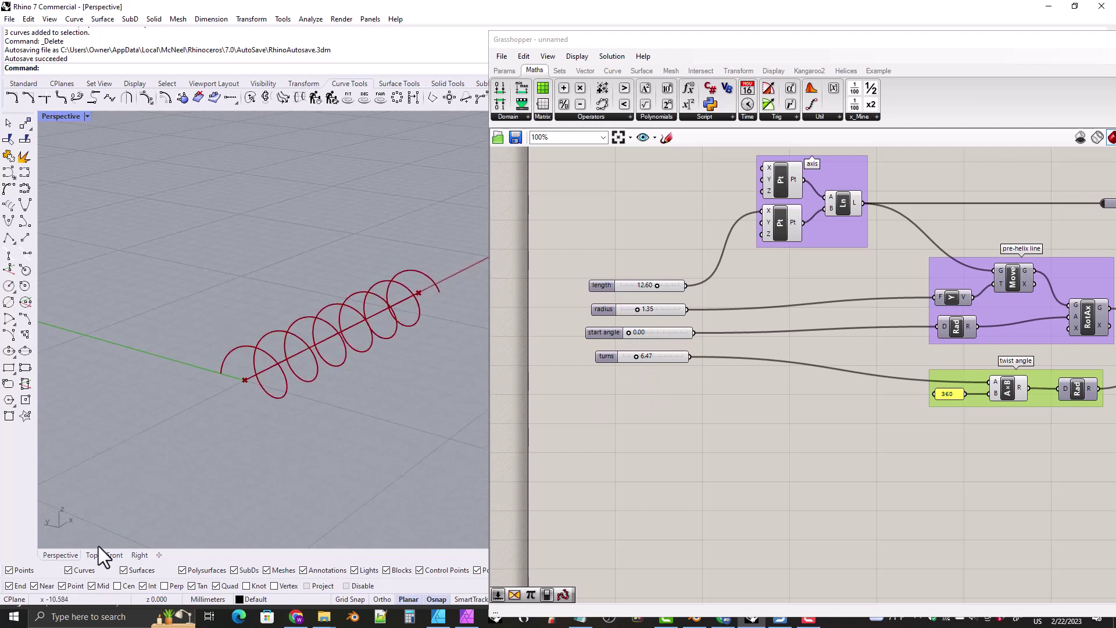
Examine the helix end-on in the Right view and return to the Perspective view
click(139, 555)
right_drag(313, 357, 254, 343)
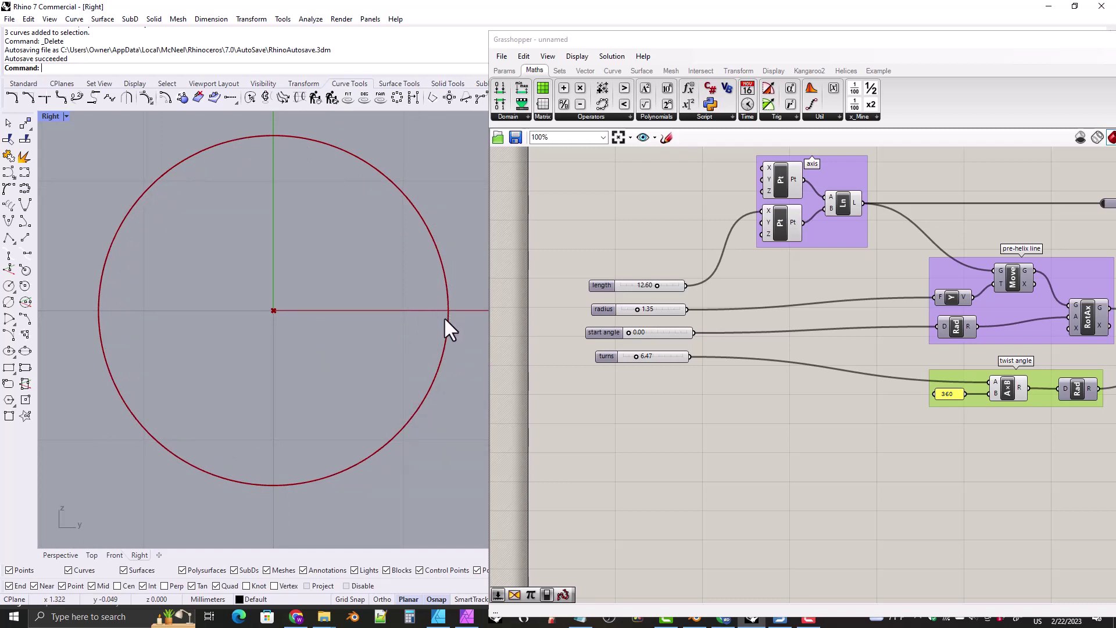
click(71, 554)
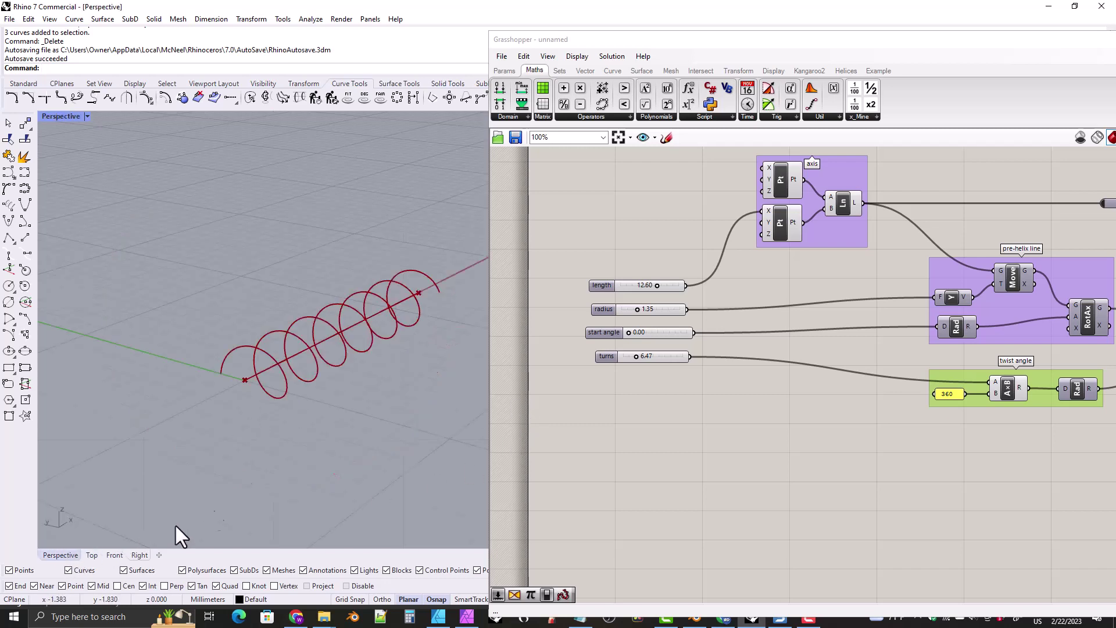
Set the turns slider to 15, and then raise it to 30
double_click(647, 357)
text(15)
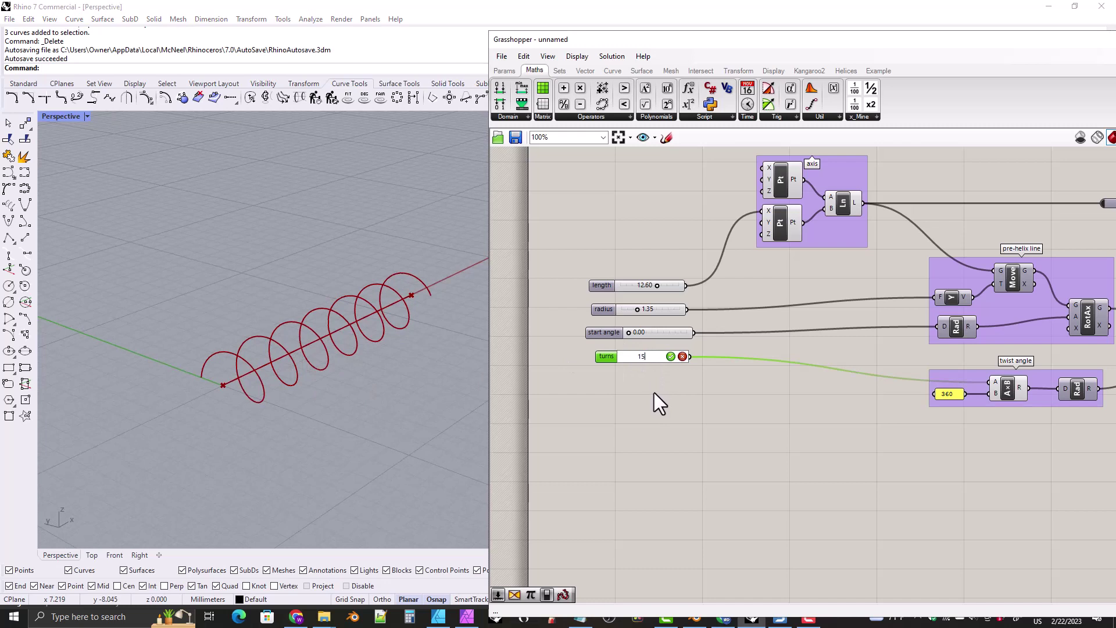
key(Return)
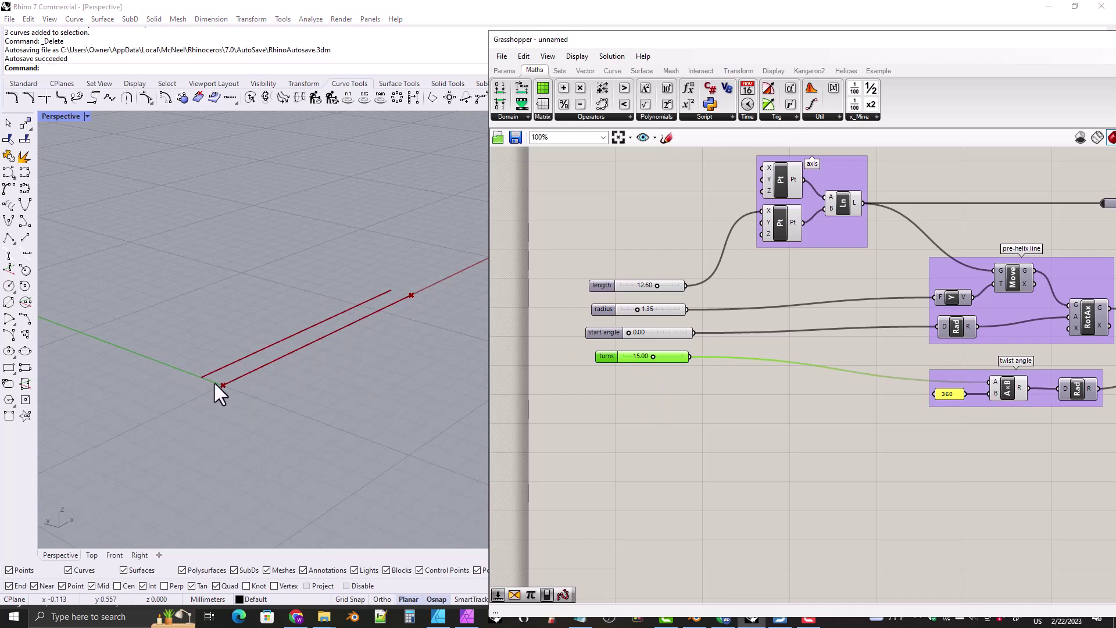
drag(653, 356, 684, 356)
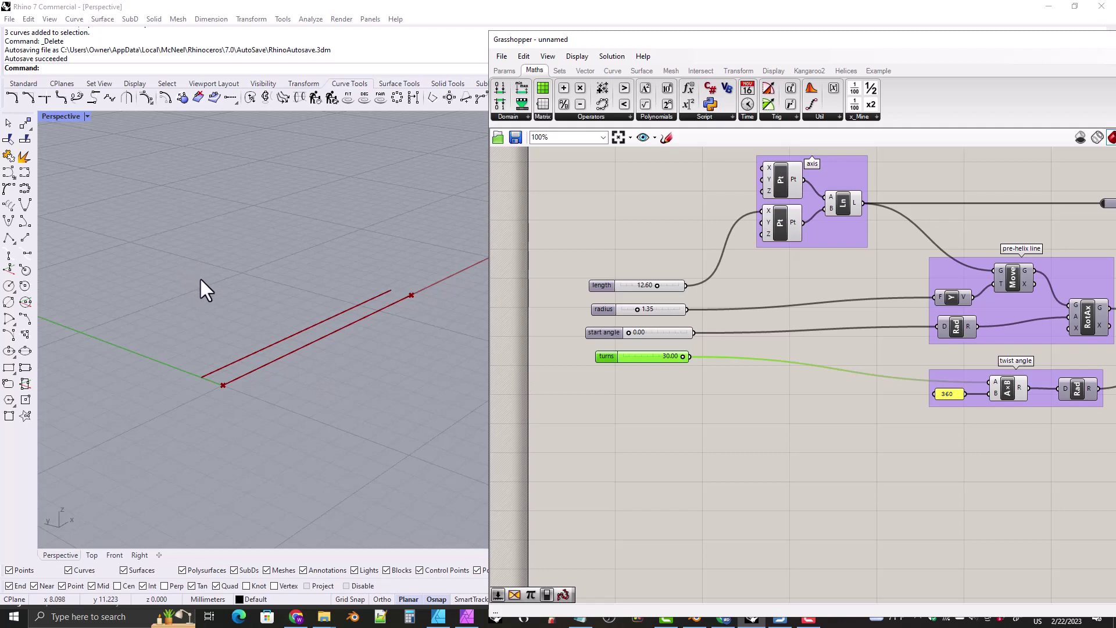
right_drag(202, 285, 210, 287)
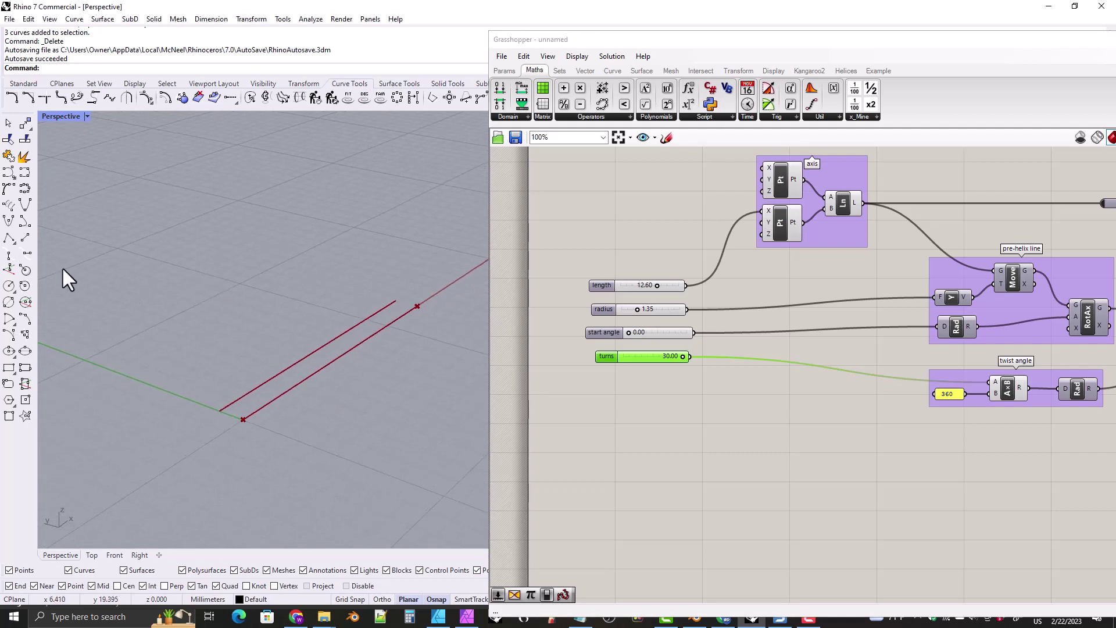
Draw a test line about 13.7 mm long beside the Grasshopper lines and place a parallel copy offset along Y
click(24, 238)
click(176, 358)
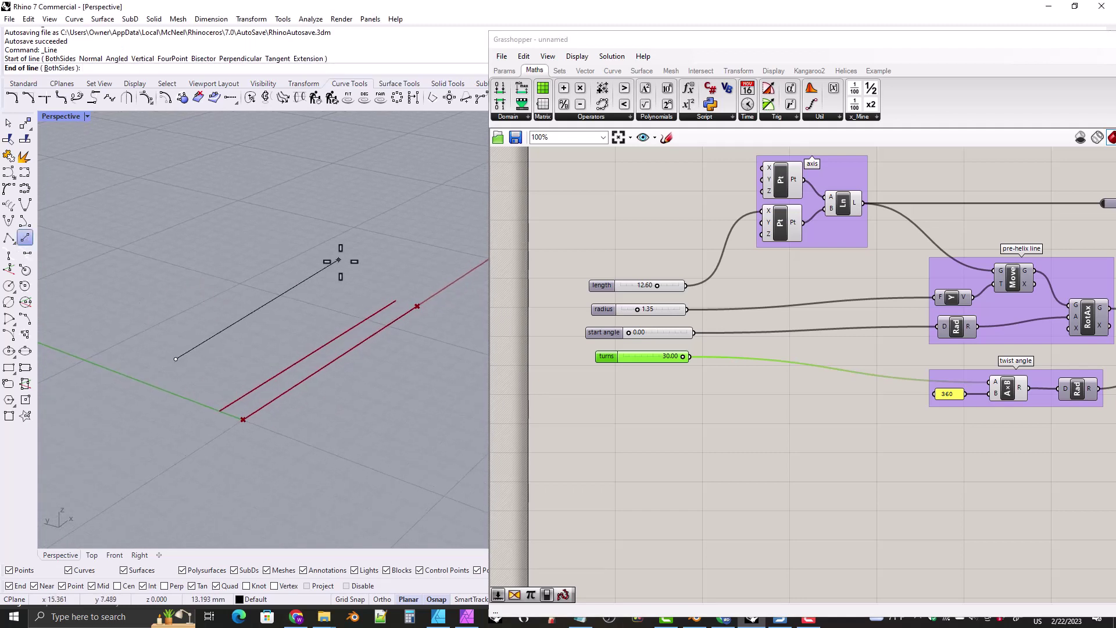
click(358, 261)
click(258, 315)
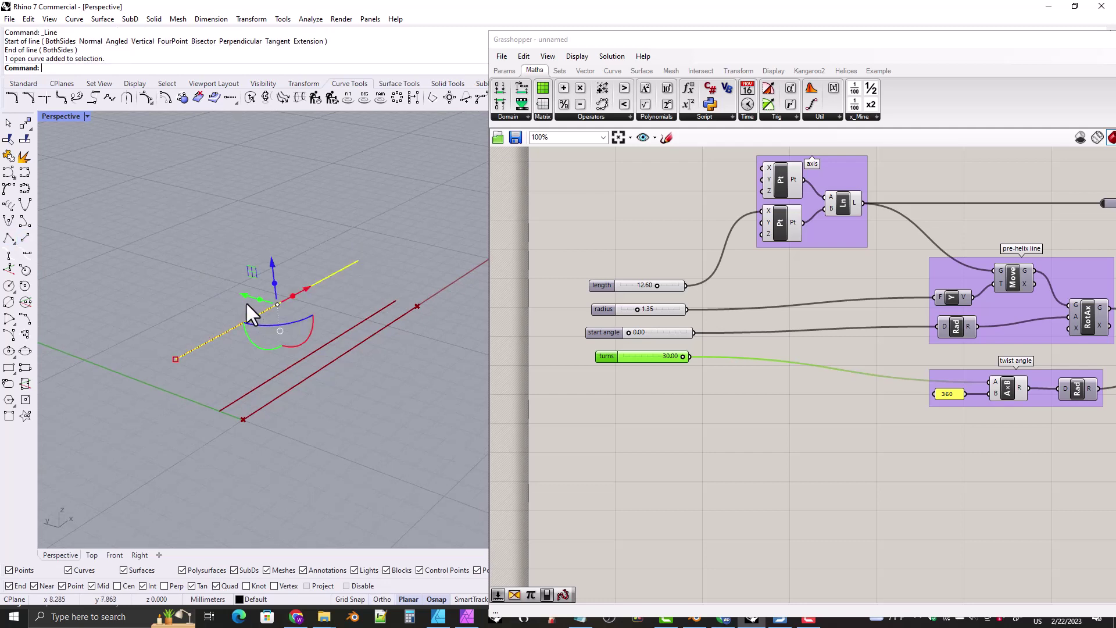
drag(240, 294, 221, 291)
key(alt)
Twist the copied line around the original test line by 14*360 degrees, and undo the twist
click(304, 83)
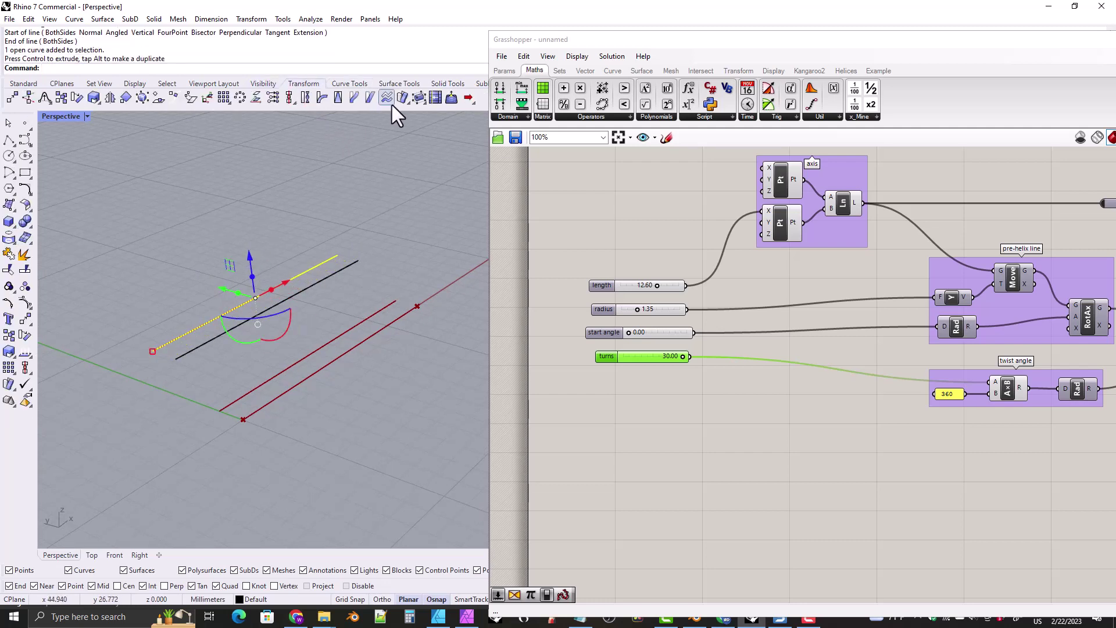
click(305, 97)
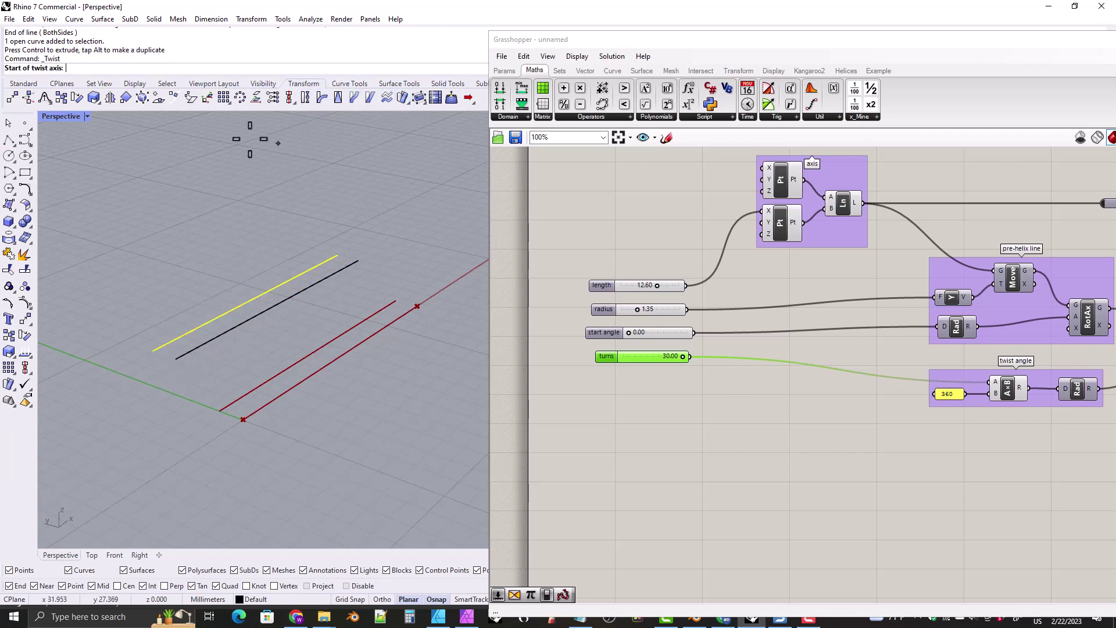
click(176, 358)
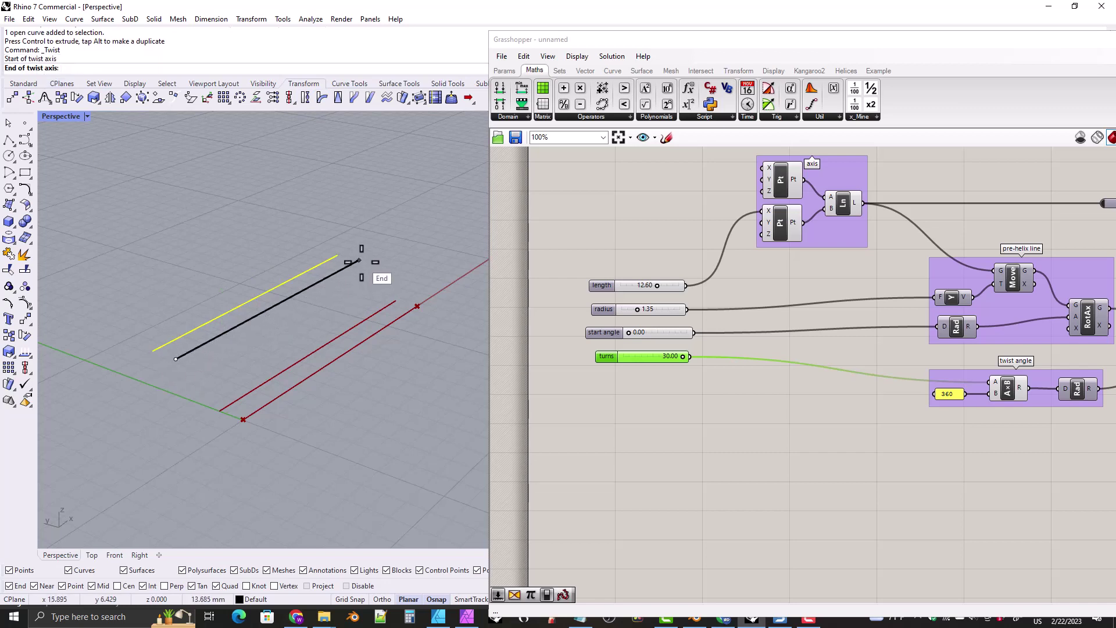
click(359, 261)
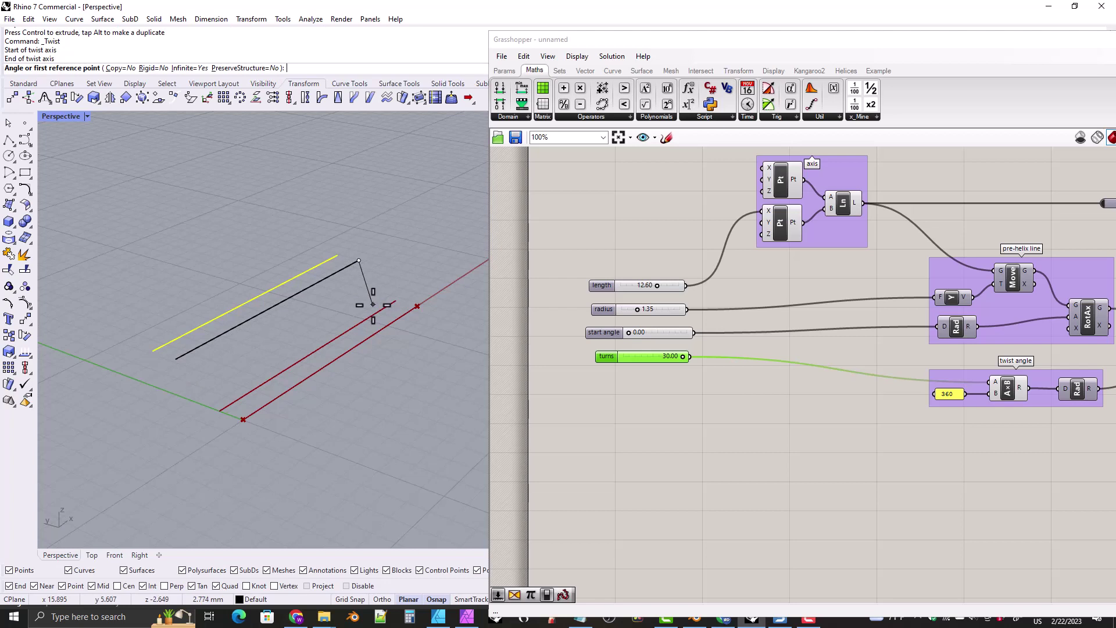
text(14*360)
key(Return)
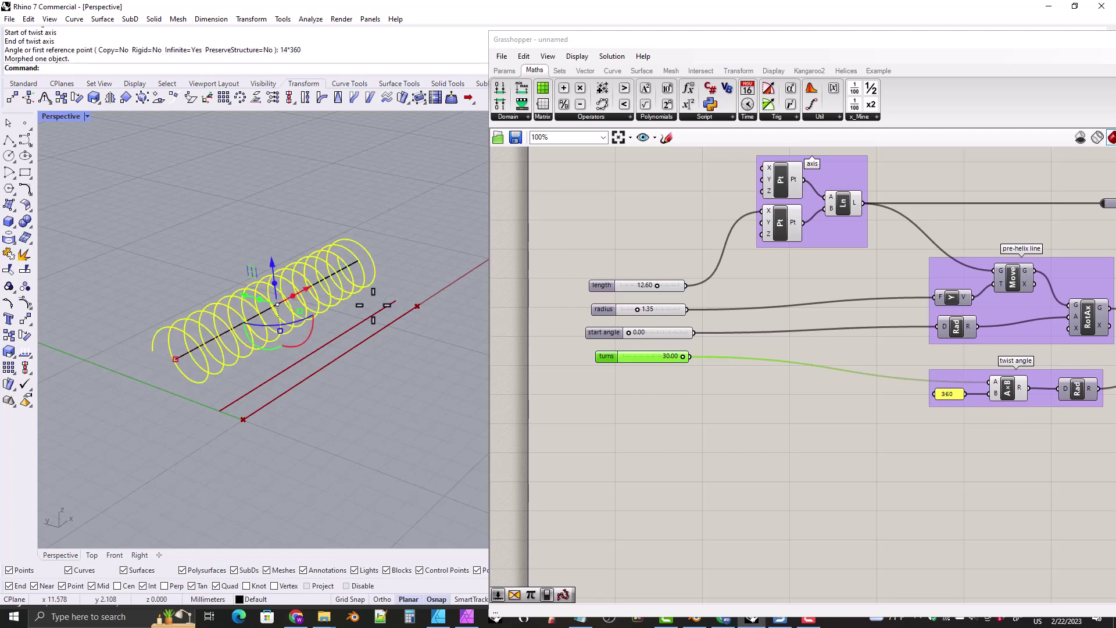
key(ctrl+z)
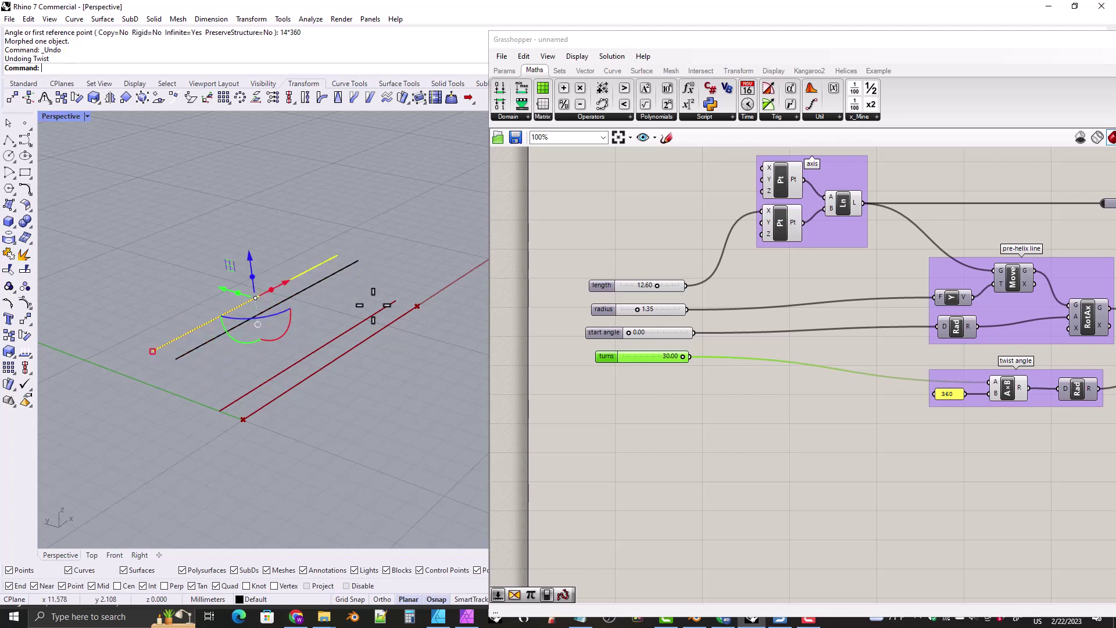
Try to twist the copied line around the original test line by 15*360 degrees
click(306, 97)
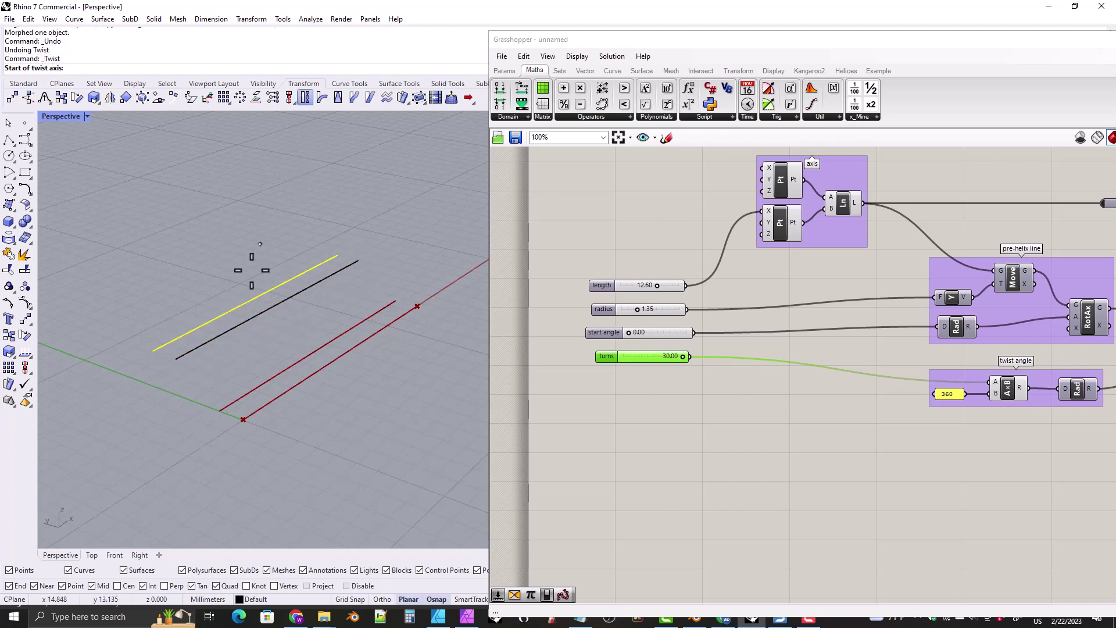
click(176, 359)
click(362, 272)
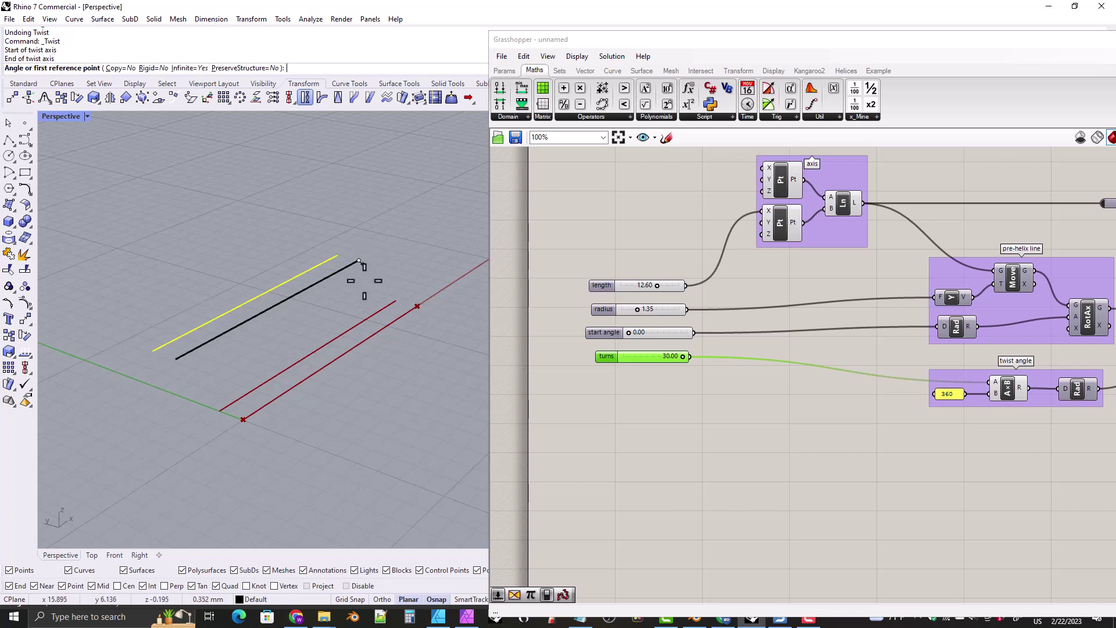
text(15)
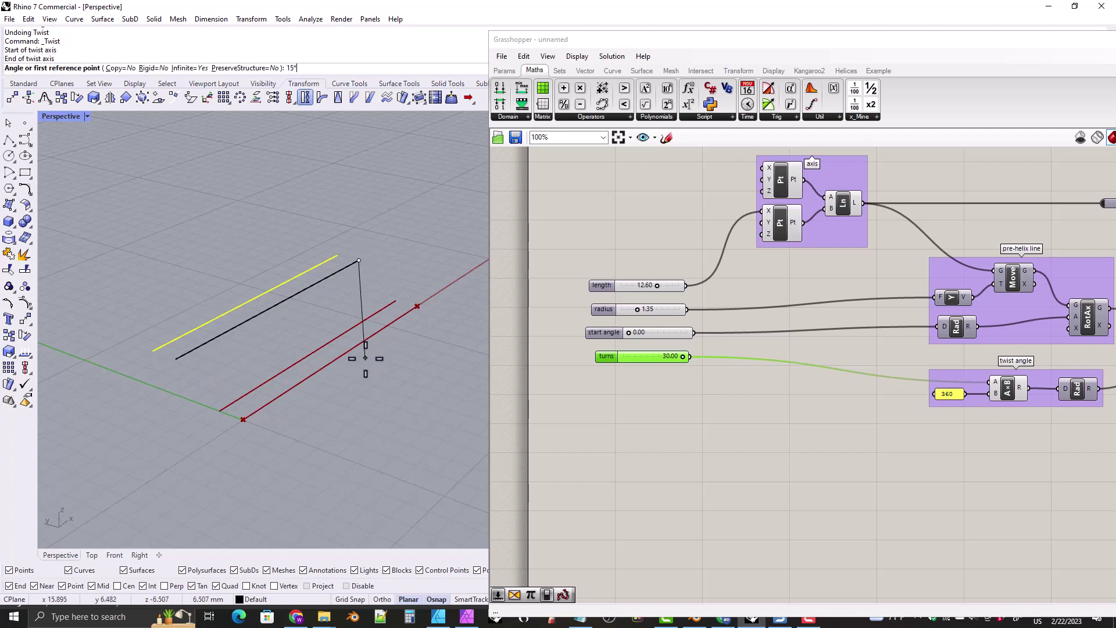
text(*360)
key(Return)
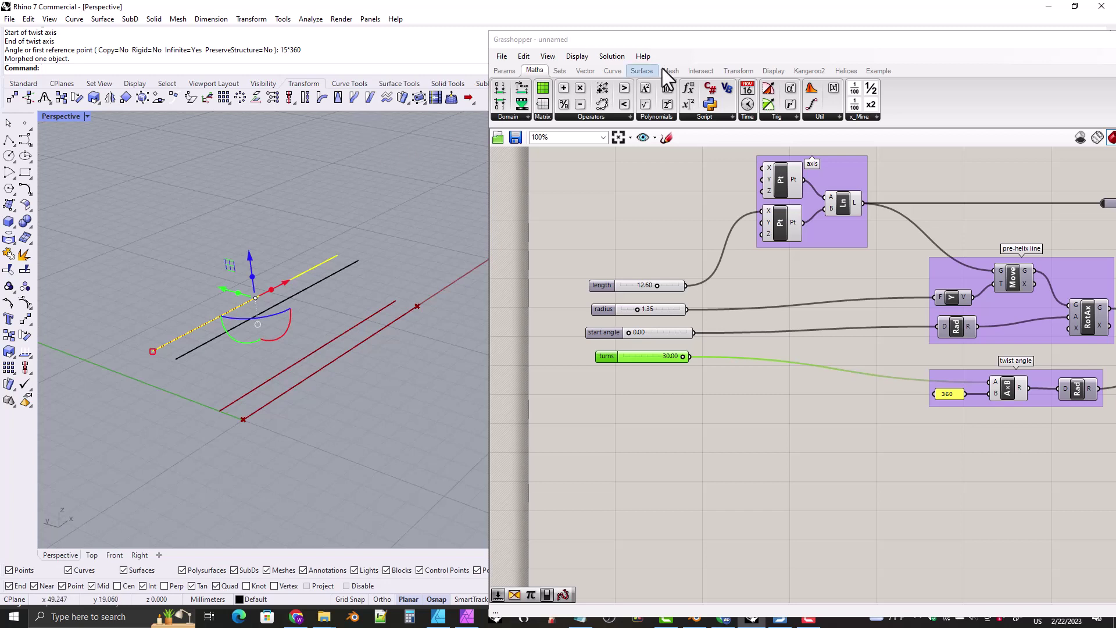
Move the Grasshopper window slightly aside and rebuild the copied test line with a point count of 10
drag(752, 47, 769, 36)
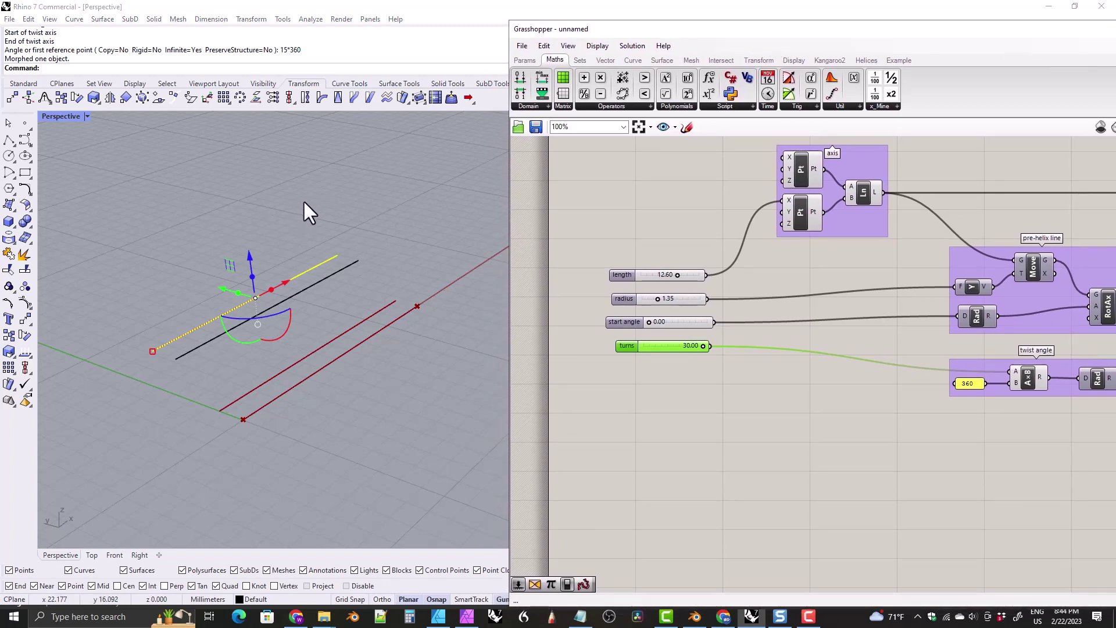
click(344, 85)
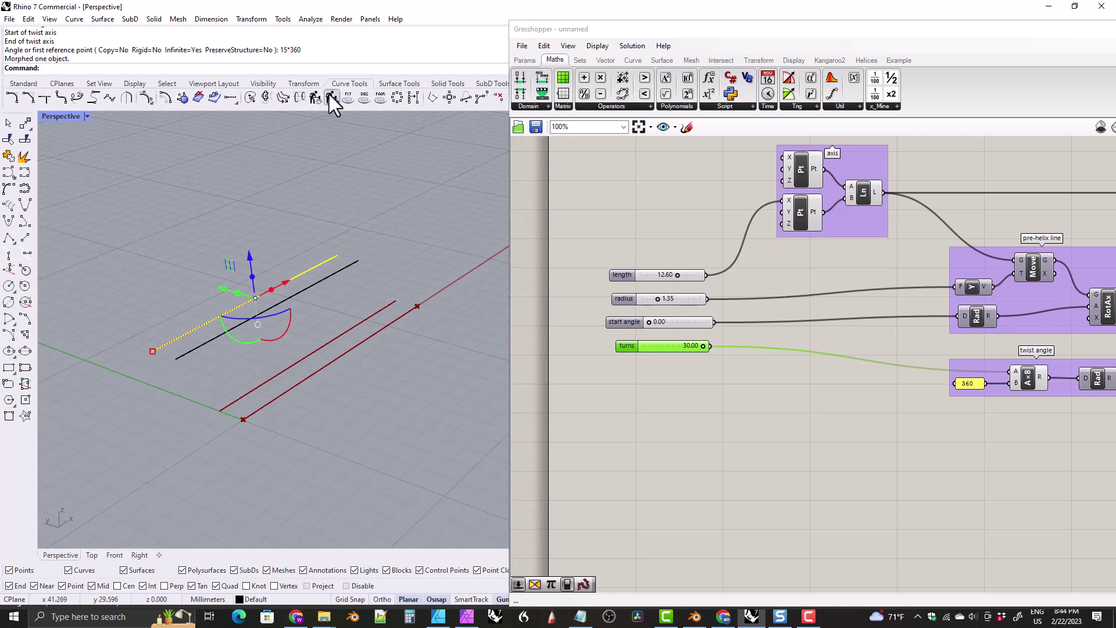
click(314, 98)
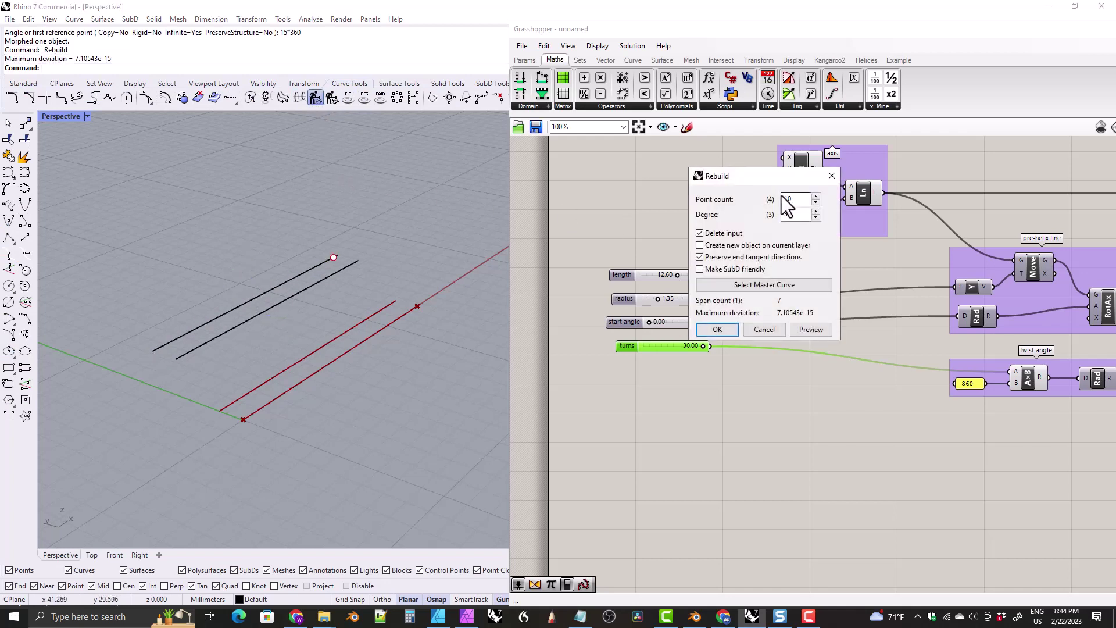
click(717, 329)
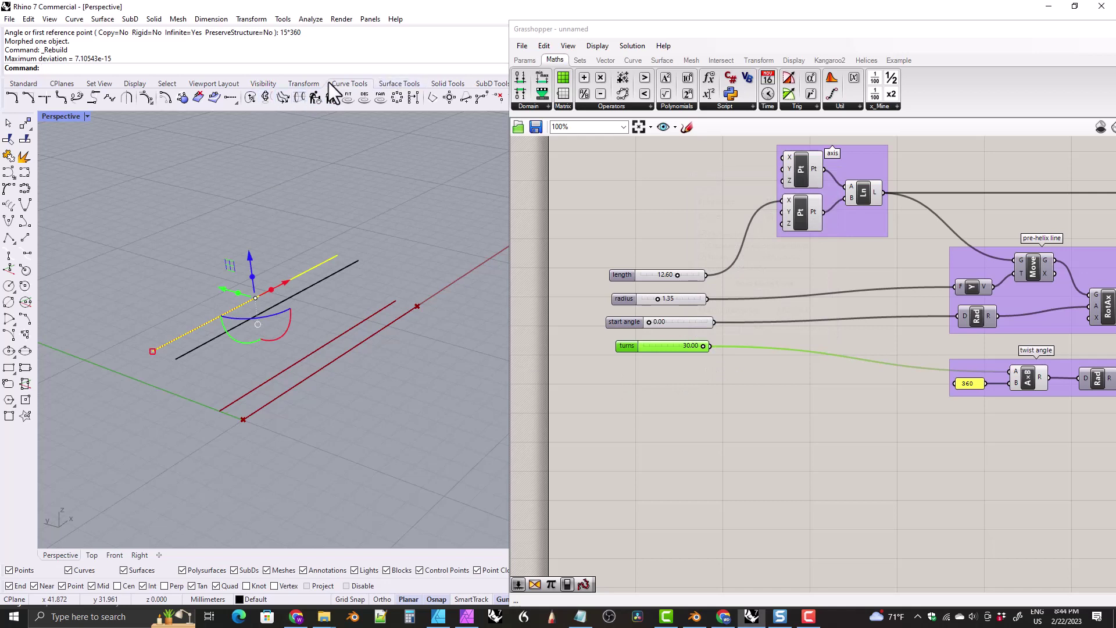
Twist the rebuilt line around the original test line by 15*360 degrees
click(303, 84)
click(305, 97)
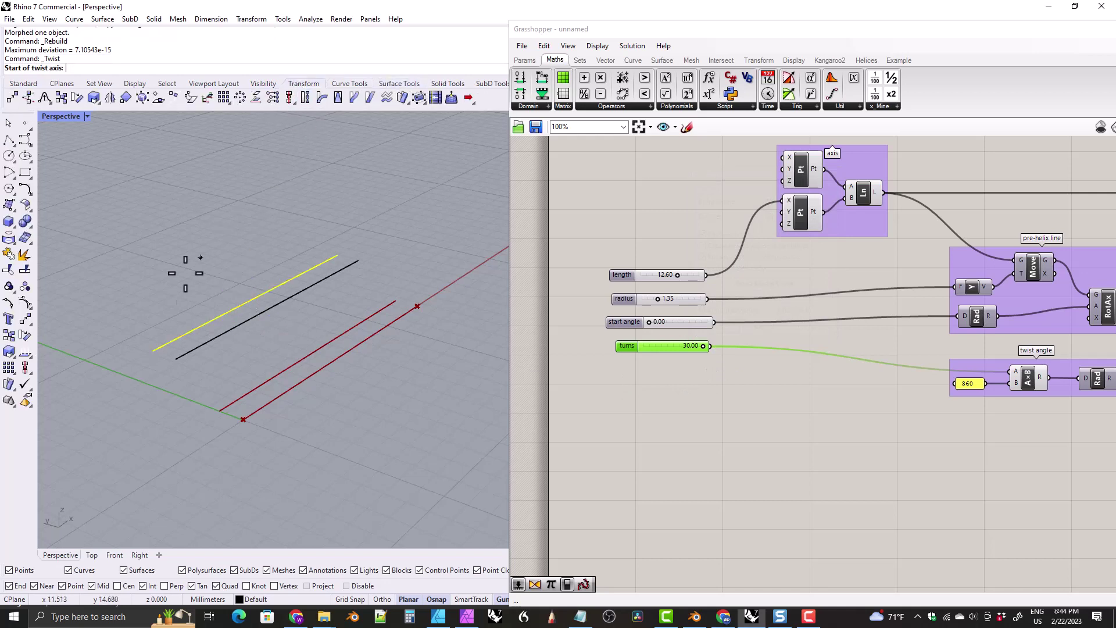
click(175, 359)
click(358, 261)
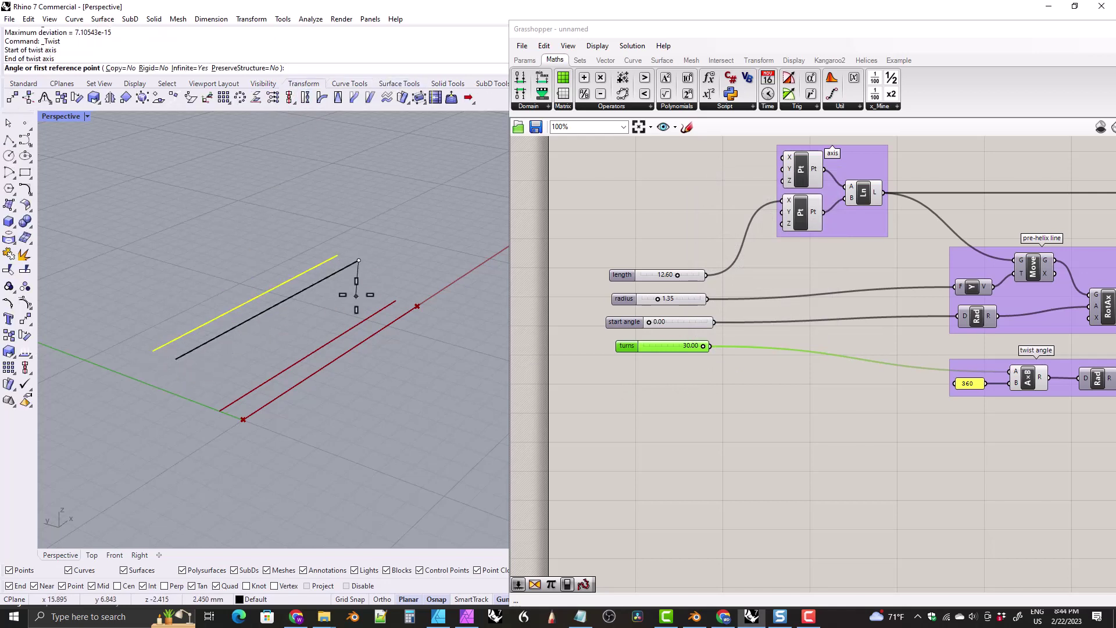
text(15*360)
key(Return)
Delete the twisted test curve and its axis line from the Rhino viewport
click(182, 261)
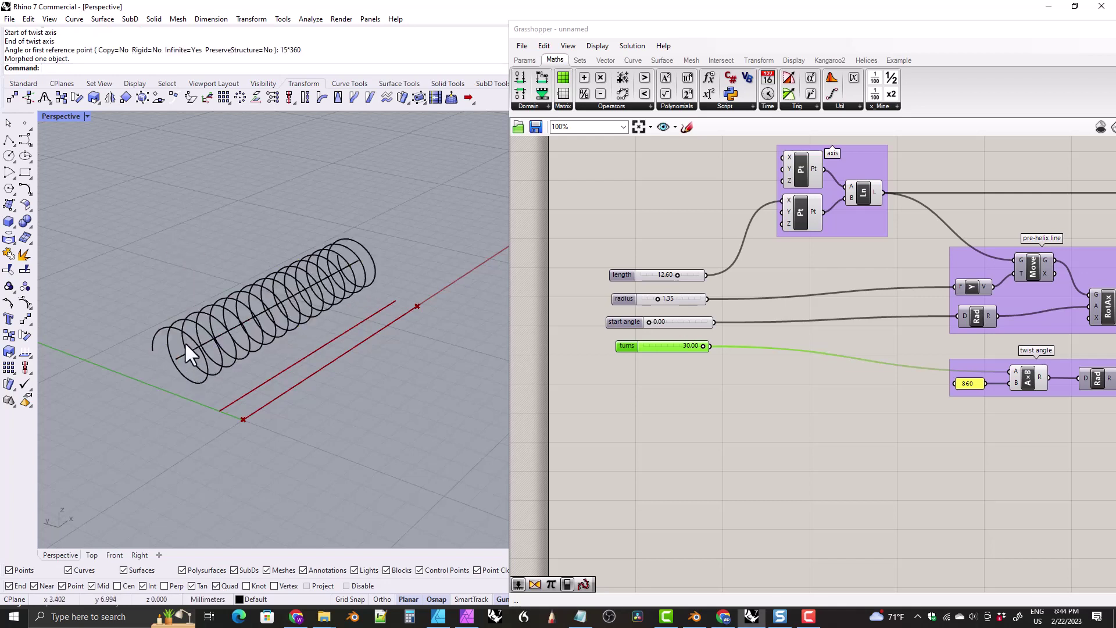
click(201, 375)
key(Delete)
click(180, 356)
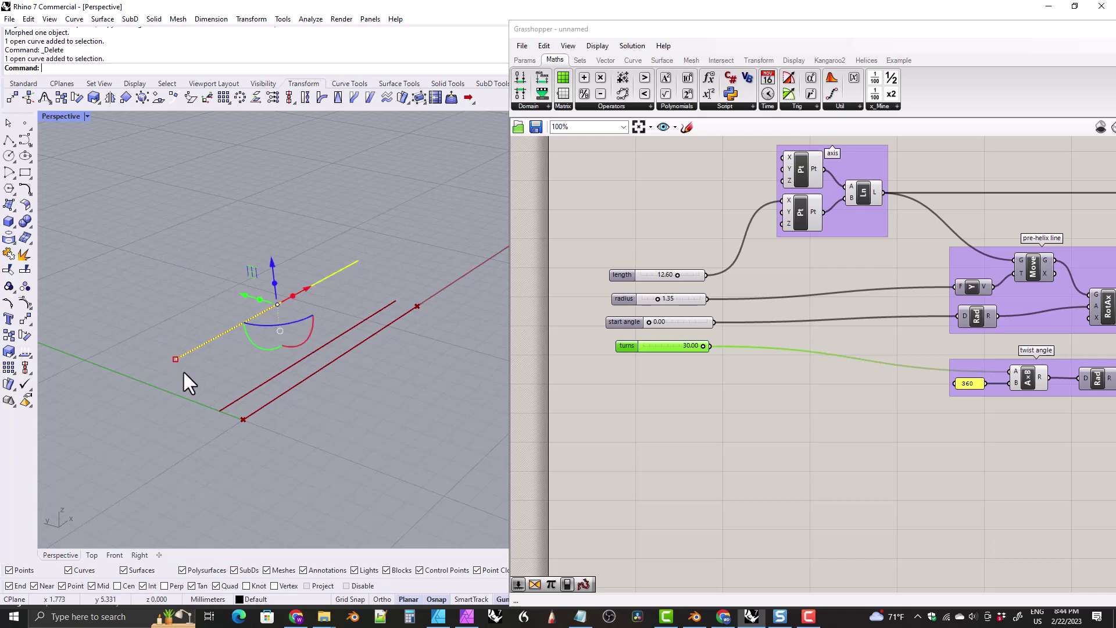
key(Delete)
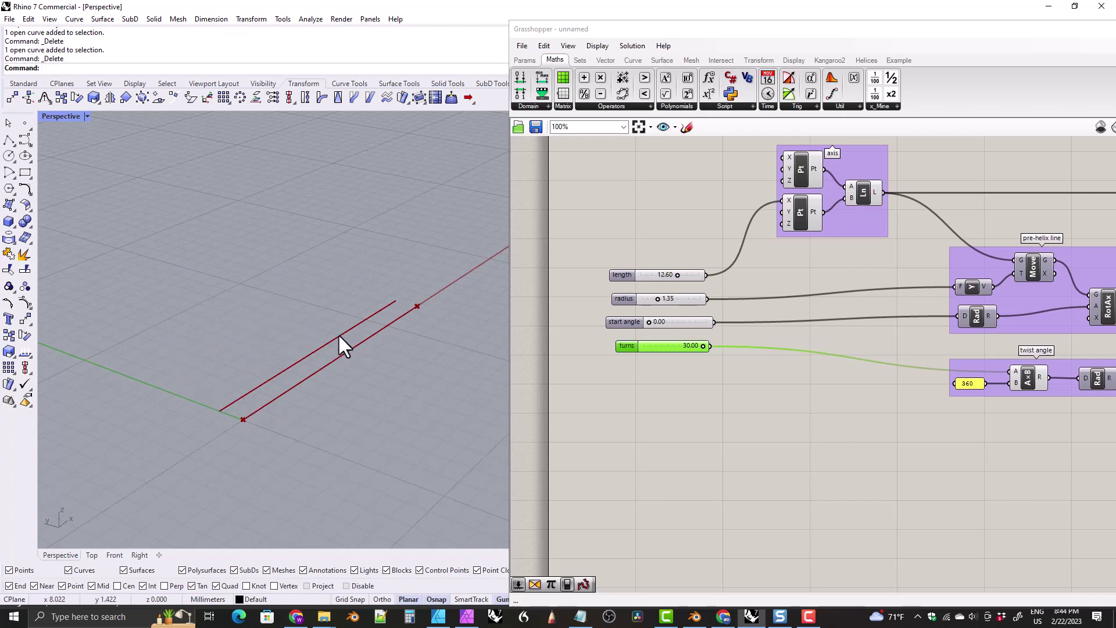
mouse_move(341, 343)
right_down()
mouse_move(349, 336)
mouse_move(328, 335)
mouse_move(351, 333)
mouse_move(342, 349)
right_up()
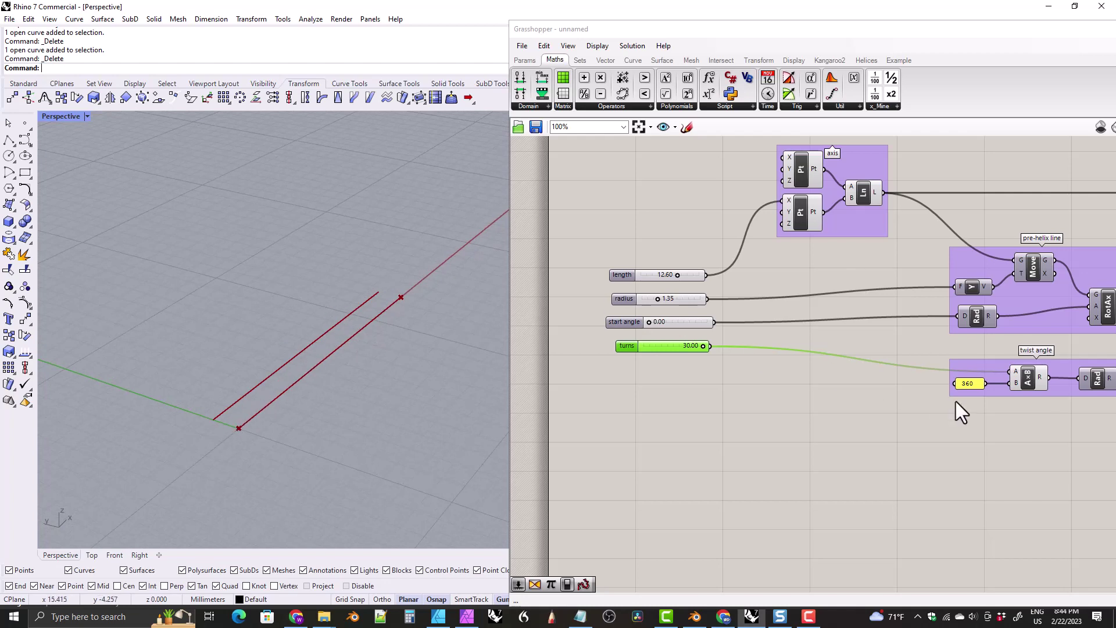
Make room between the rotated pre-helix line and the Twist component, and place a Rebuild Curve component there
right_drag(956, 401, 799, 354)
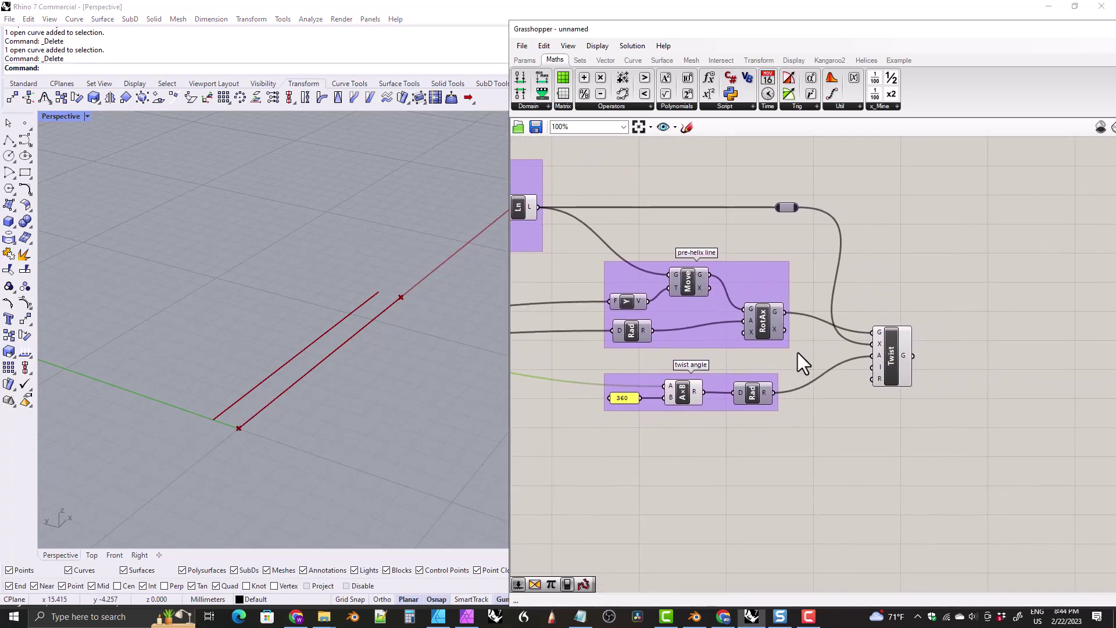
click(908, 365)
drag(762, 322, 756, 322)
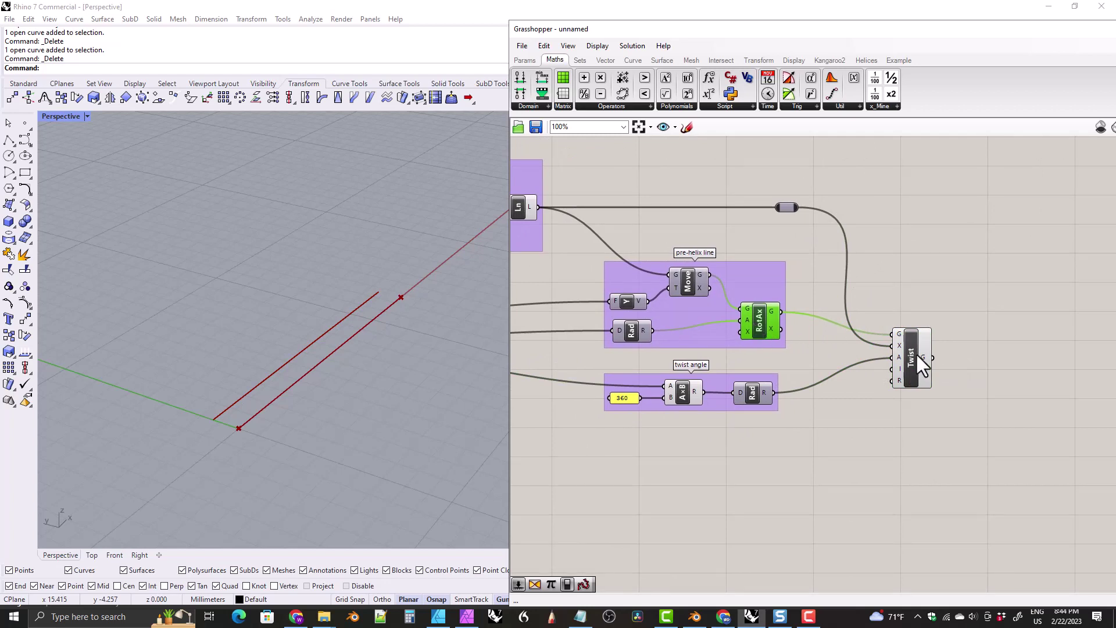
drag(911, 362, 921, 365)
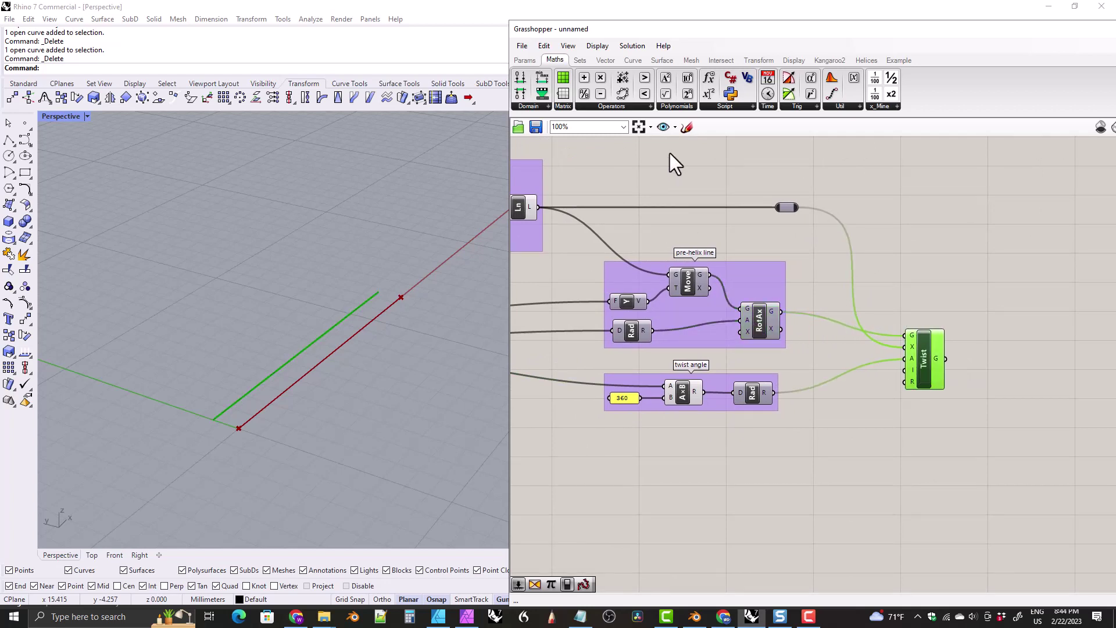
click(757, 60)
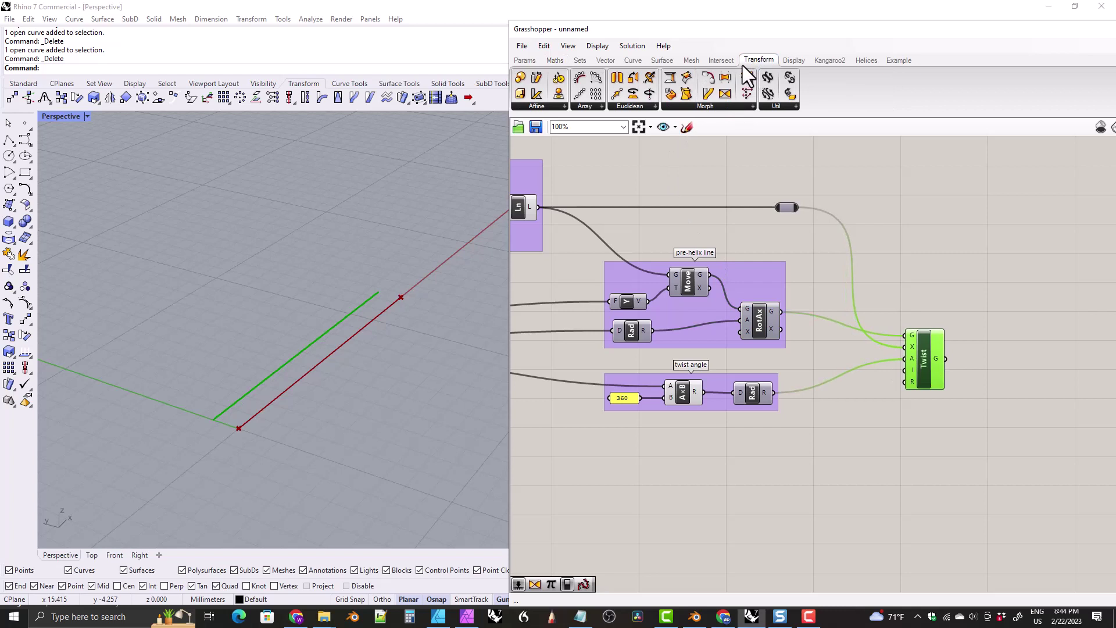
click(634, 61)
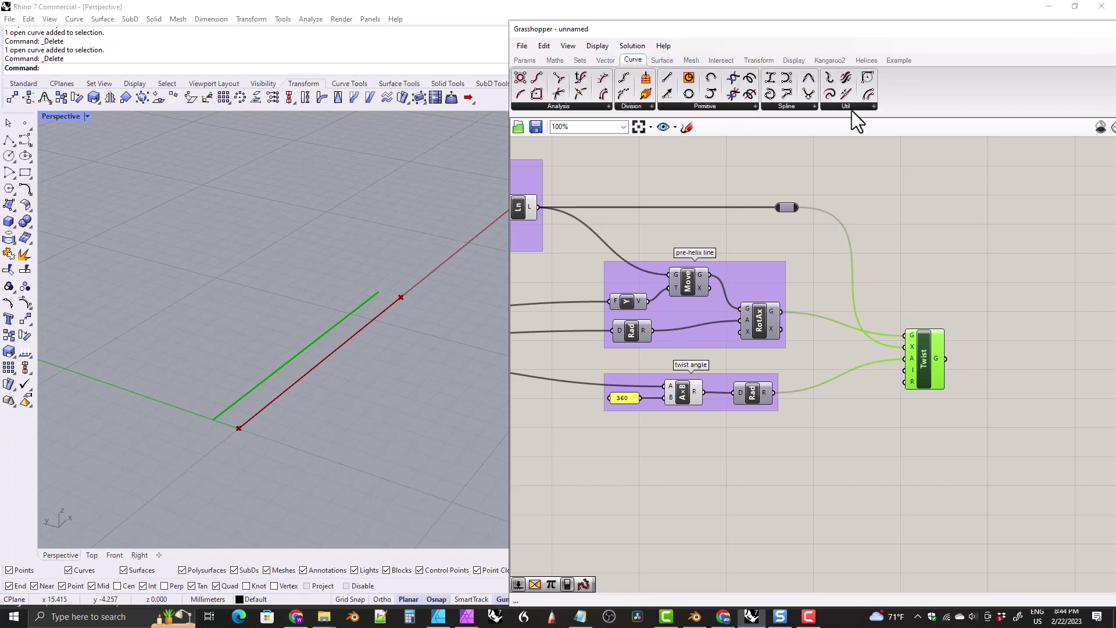
mouse_move(845, 106)
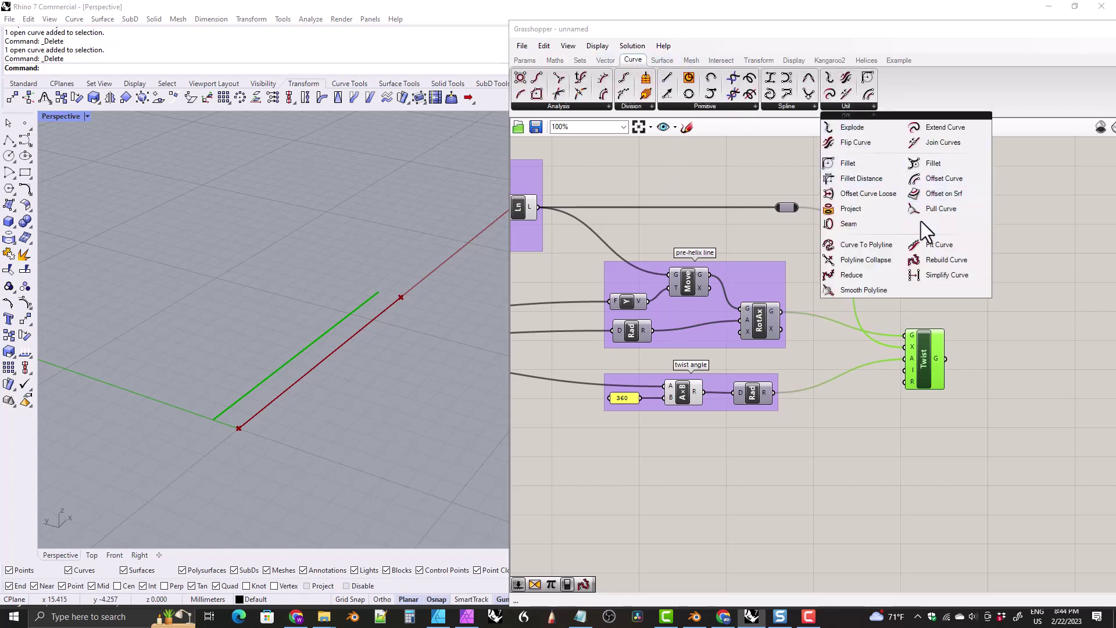
drag(929, 261, 833, 308)
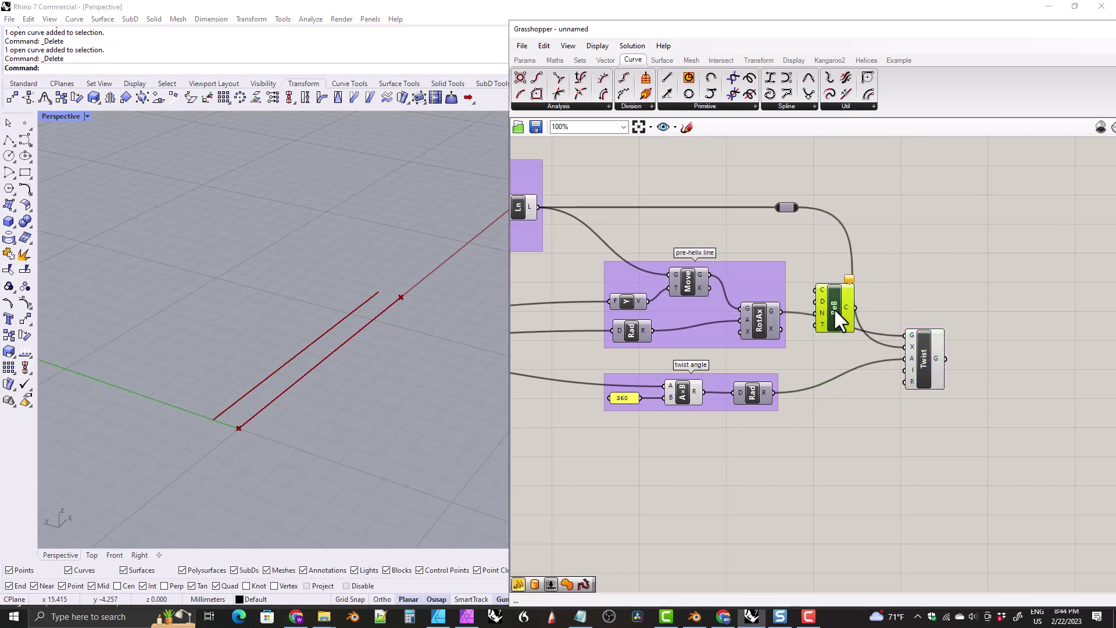
Add the Rebuild Curve component to the pre-helix line group and align it beside Rotate Axis
right_click(758, 278)
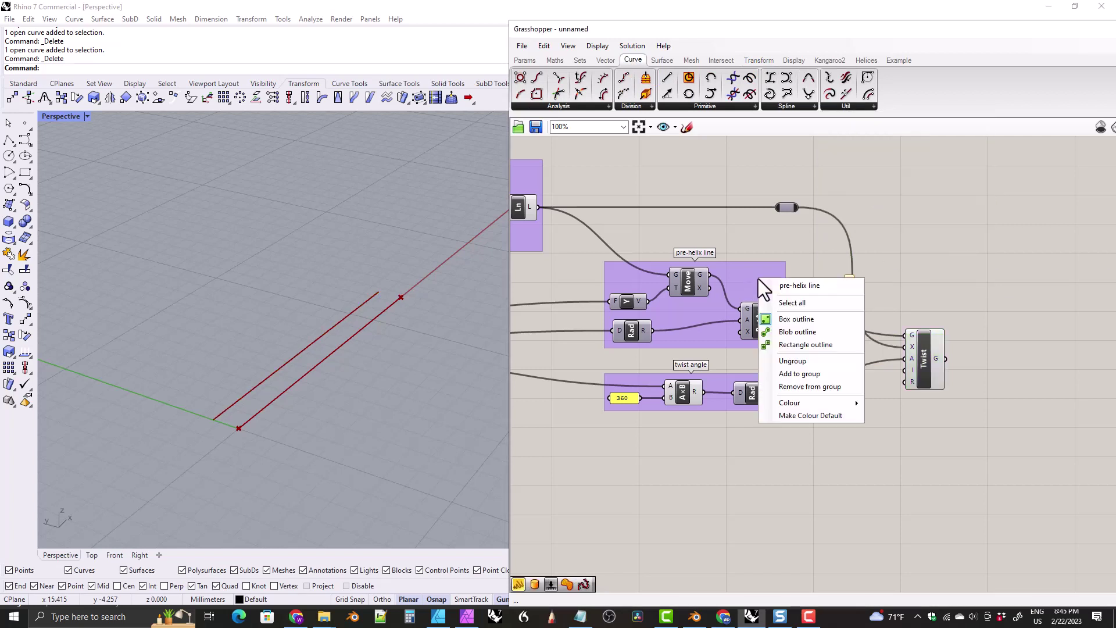
click(789, 372)
drag(832, 308, 827, 313)
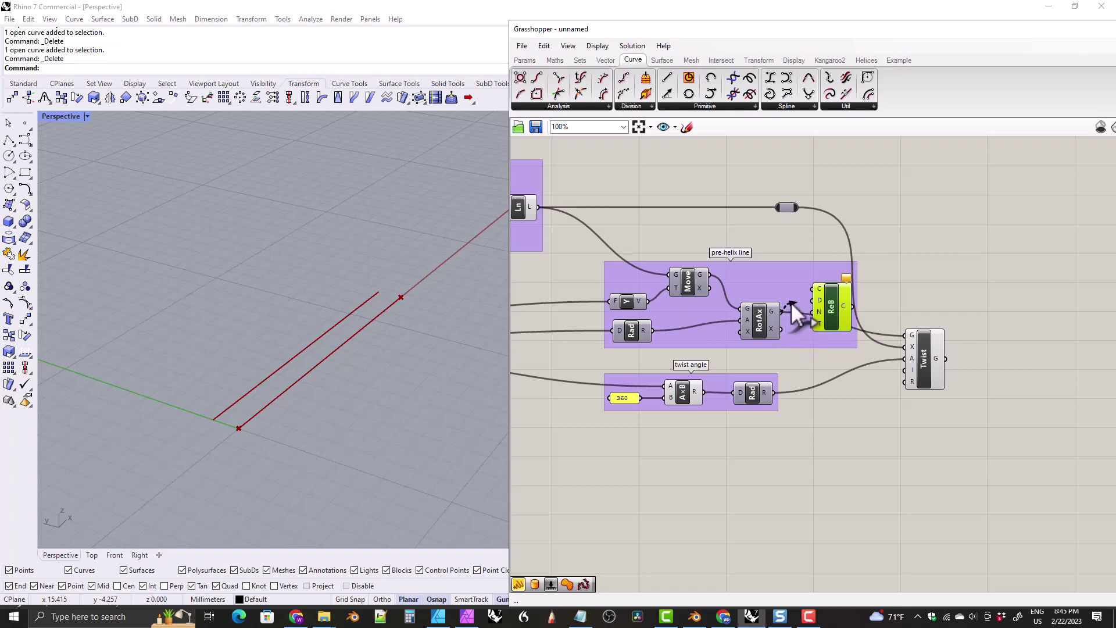
Feed the Rotate Axis geometry into Rebuild Curve and its rebuilt curve into Twist's geometry input, spacing Twist further away
drag(803, 295, 812, 290)
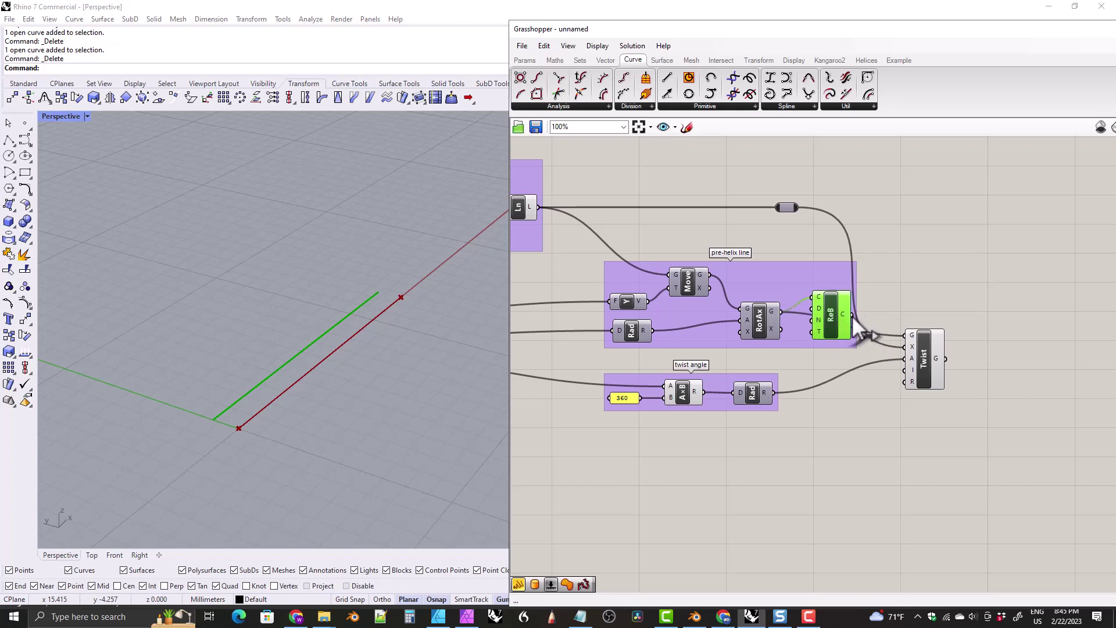
drag(852, 315, 948, 372)
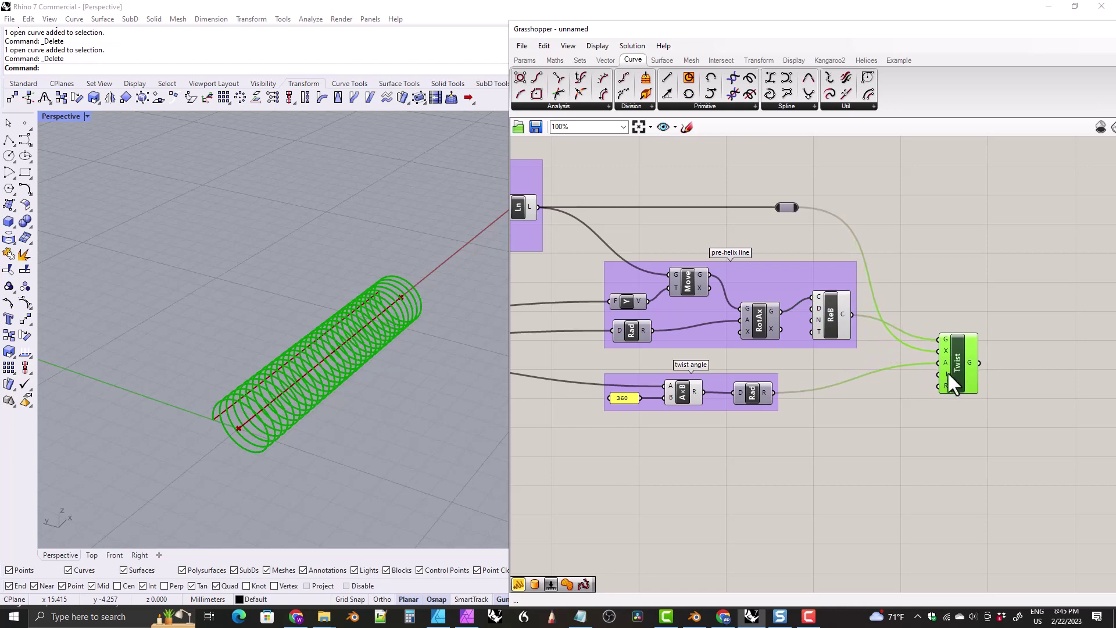
right_drag(229, 387, 193, 375)
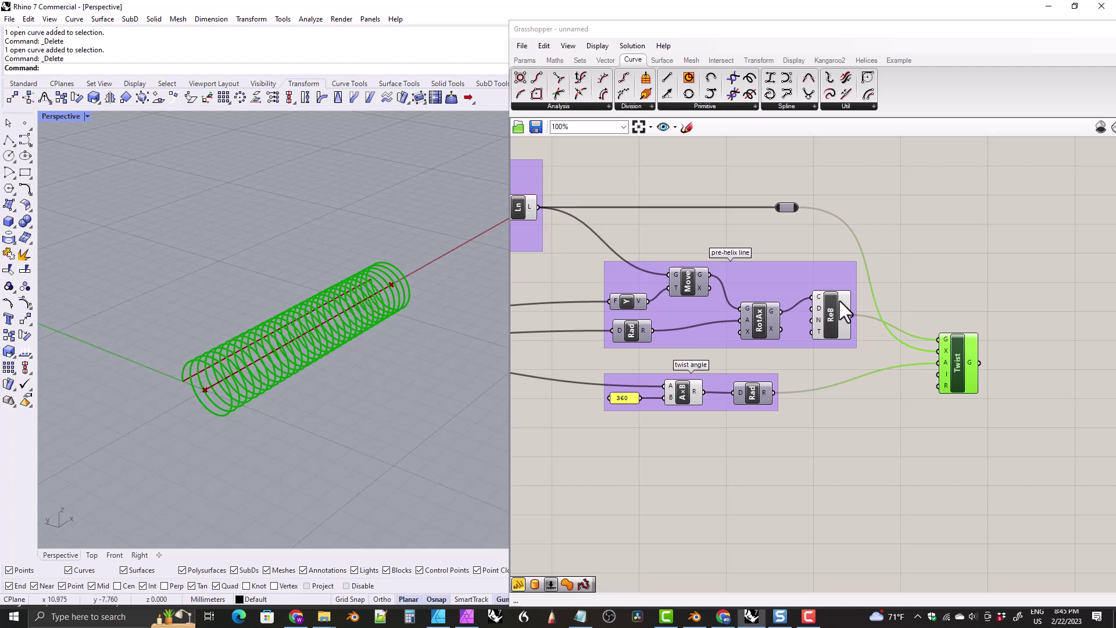
Turn off the preview of the Rebuild Curve component
click(830, 323)
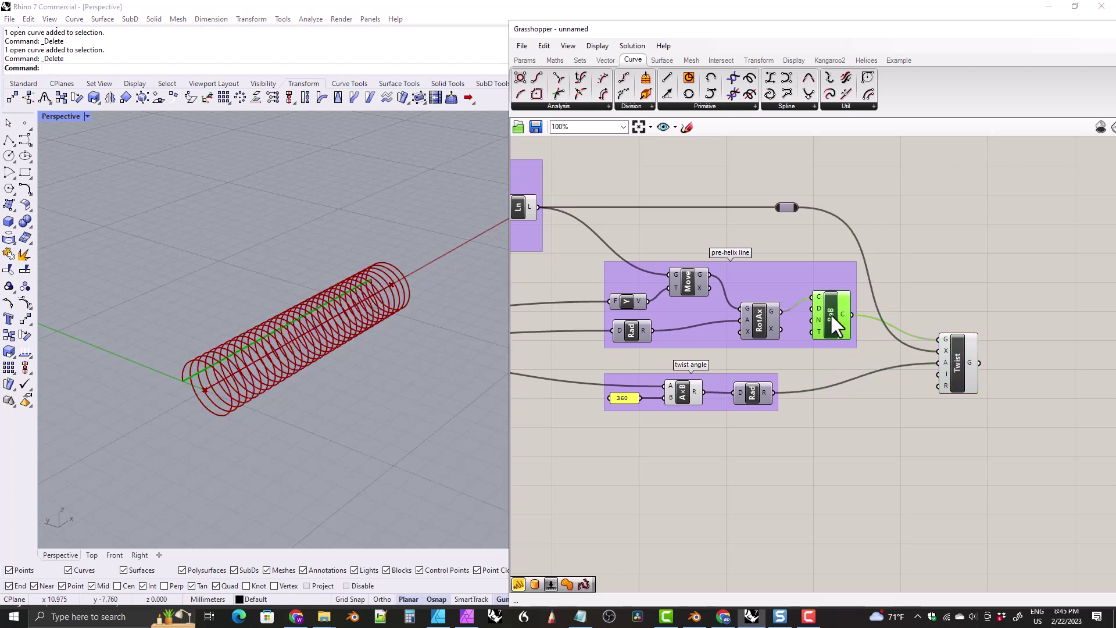
right_click(831, 316)
click(860, 337)
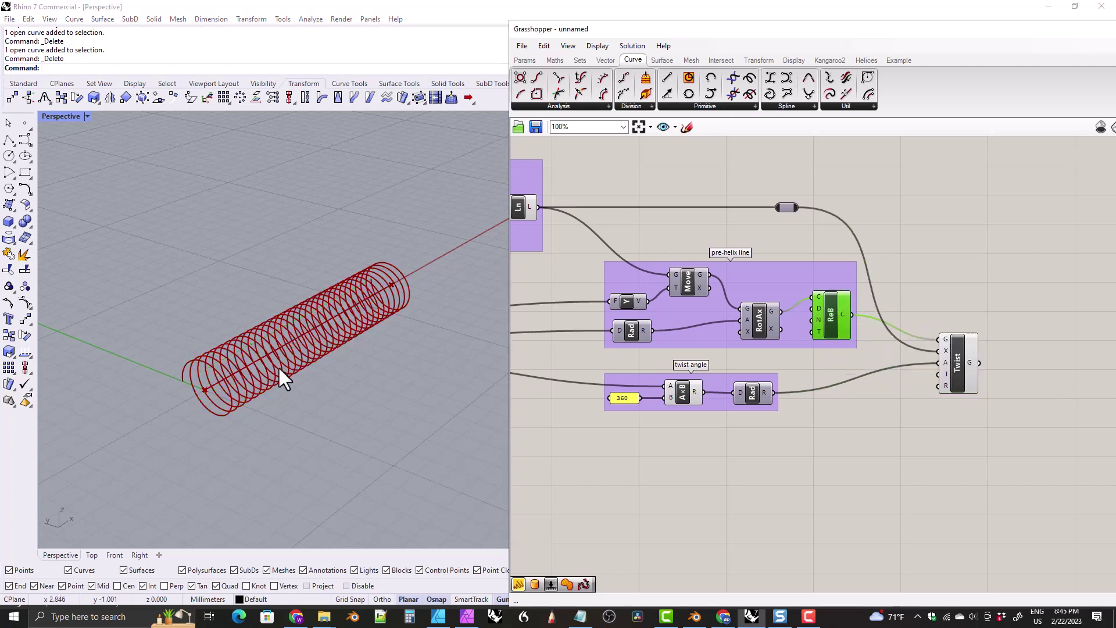
Reduce the number of turns to 8.53 and inspect the helix in the Perspective viewport
right_drag(621, 443, 847, 455)
right_drag(610, 407, 710, 435)
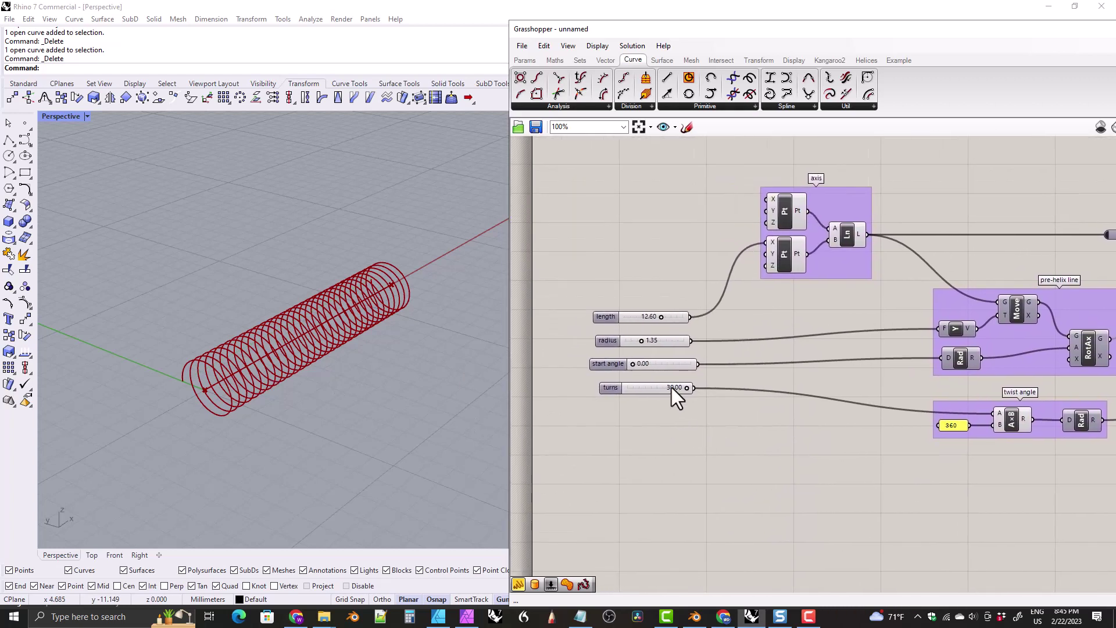
drag(685, 388, 643, 392)
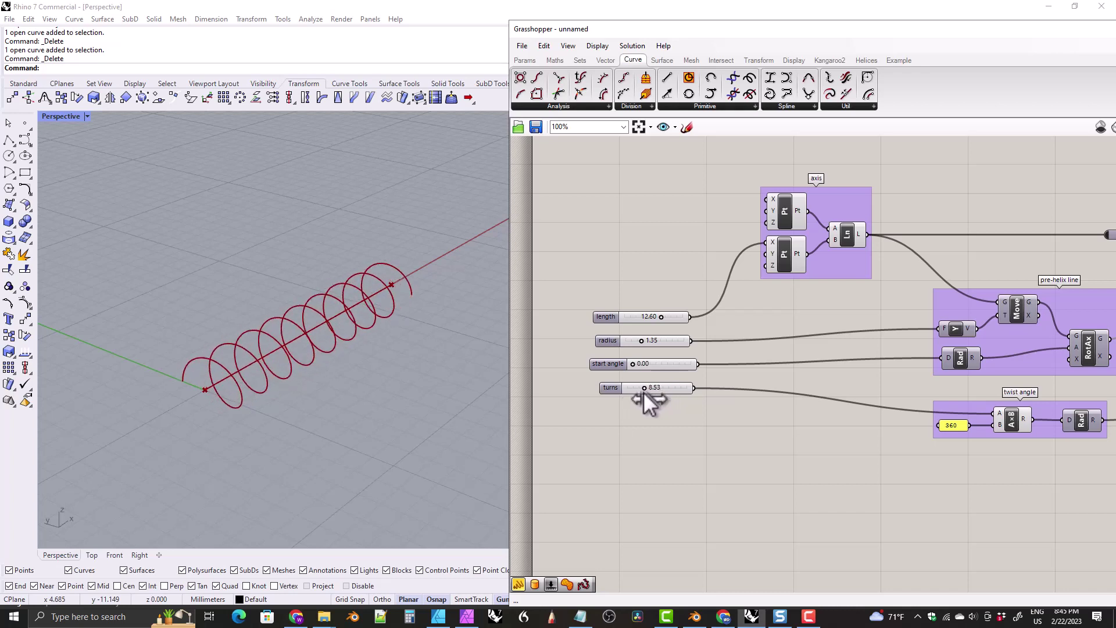
scroll(303, 402, down, 6)
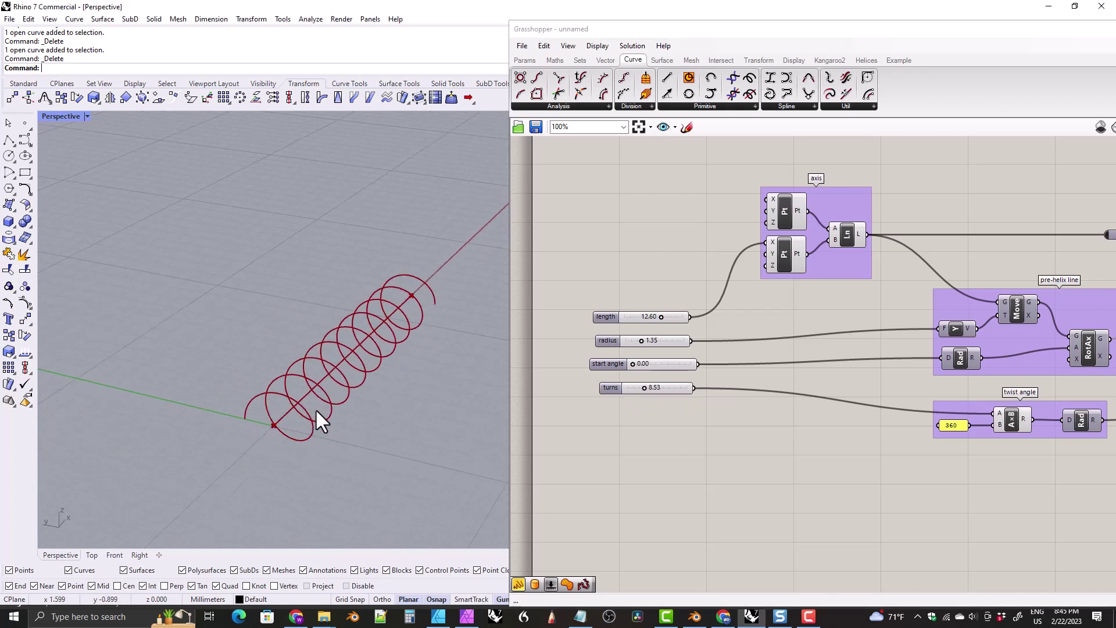
scroll(302, 402, up, 3)
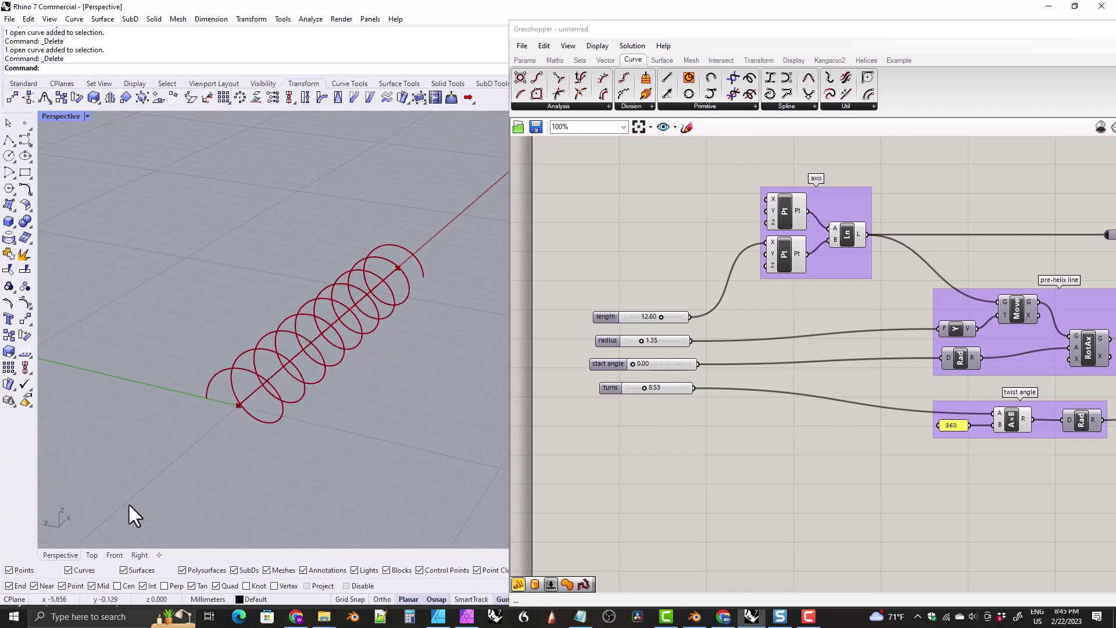
Examine in the Right view how closely the helix turns coincide at the circle's edge, and return to the Perspective view
click(137, 556)
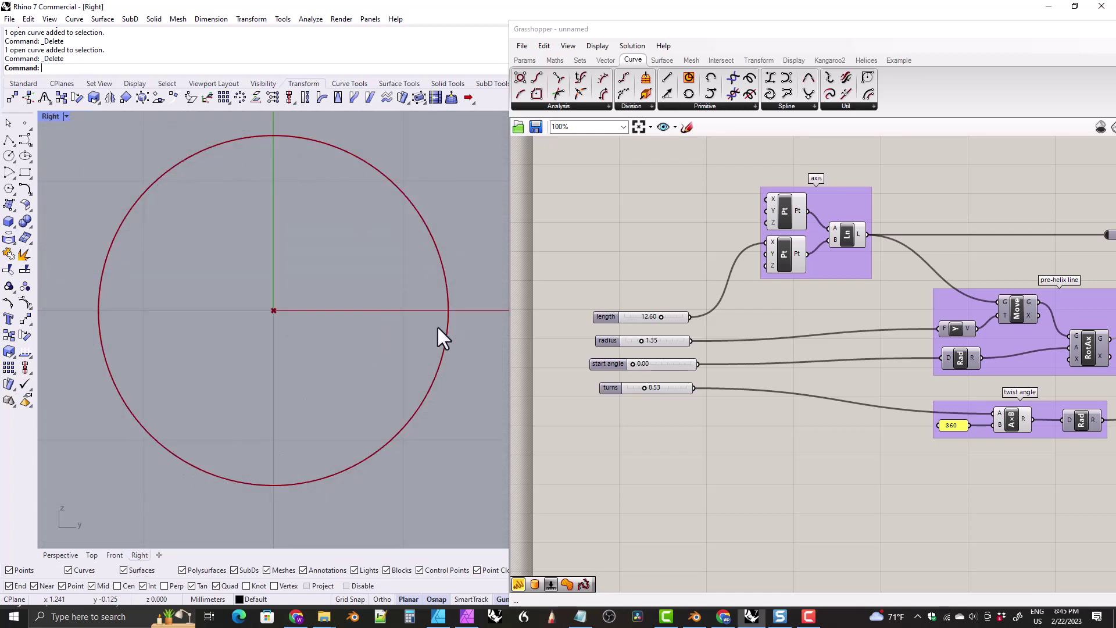
scroll(438, 261, up, 6)
scroll(368, 266, up, 3)
right_drag(386, 242, 259, 299)
scroll(274, 304, up, 2)
scroll(259, 299, up, 4)
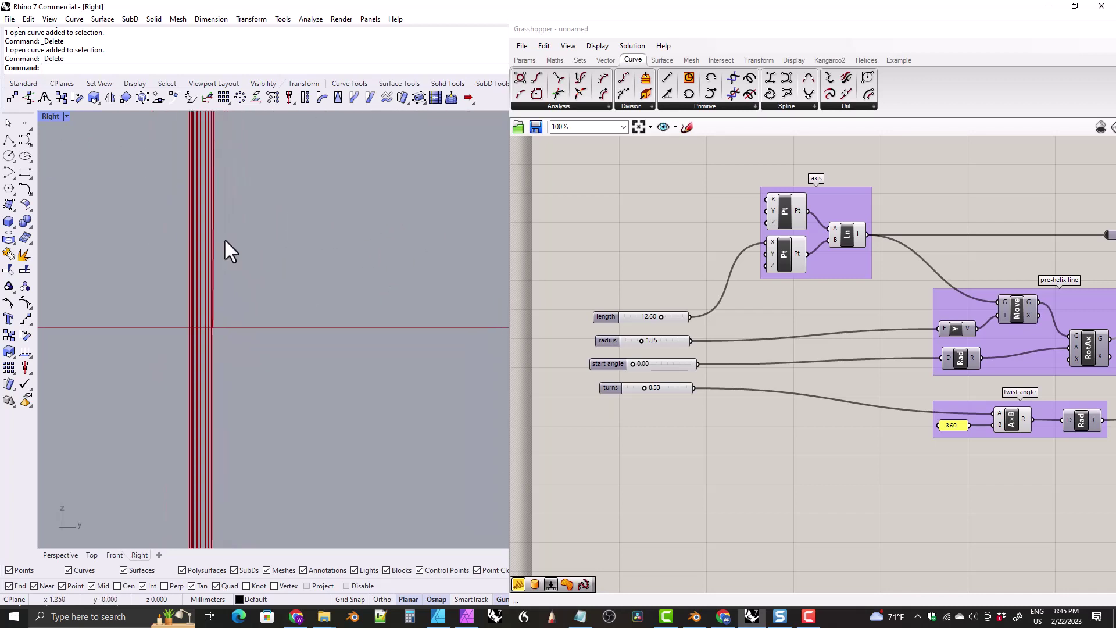
scroll(174, 269, up, 2)
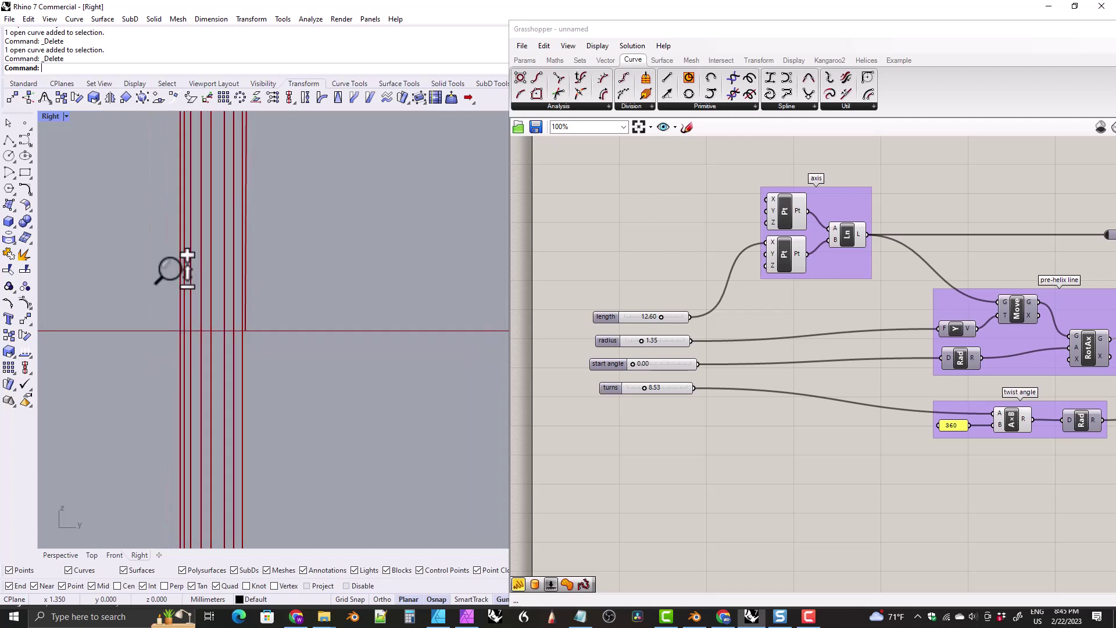
scroll(261, 413, down, 4)
scroll(215, 366, down, 6)
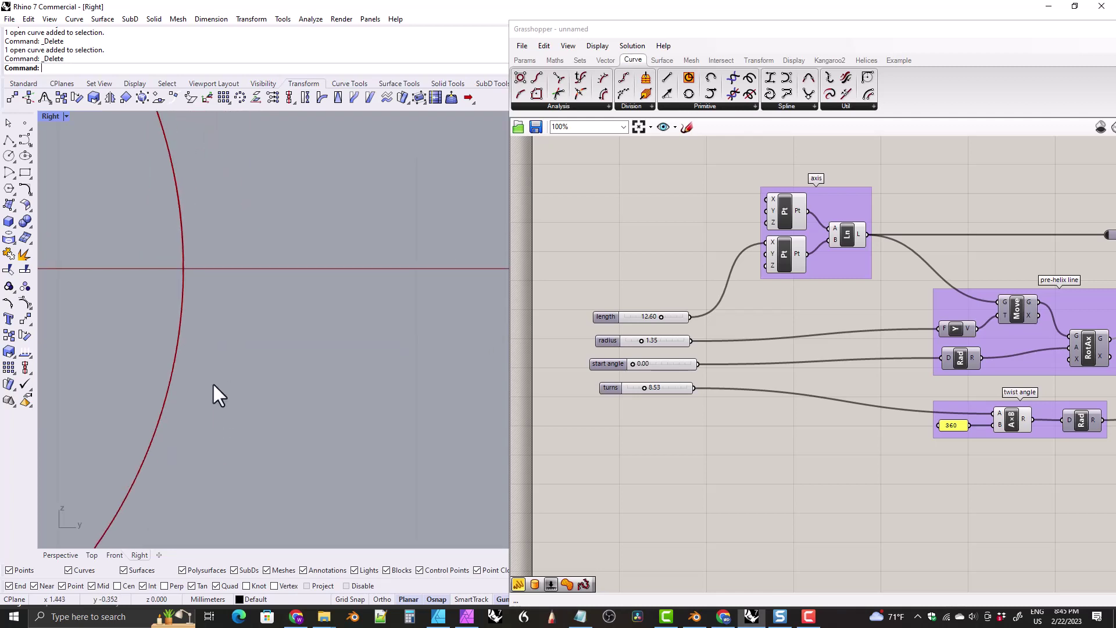
right_drag(199, 312, 297, 363)
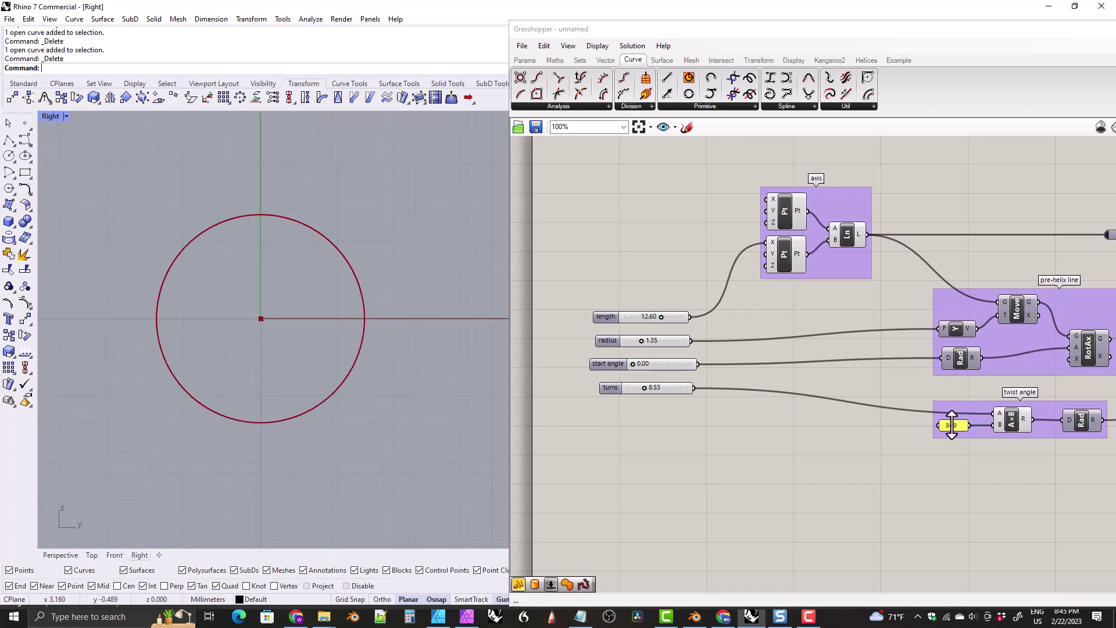
click(61, 555)
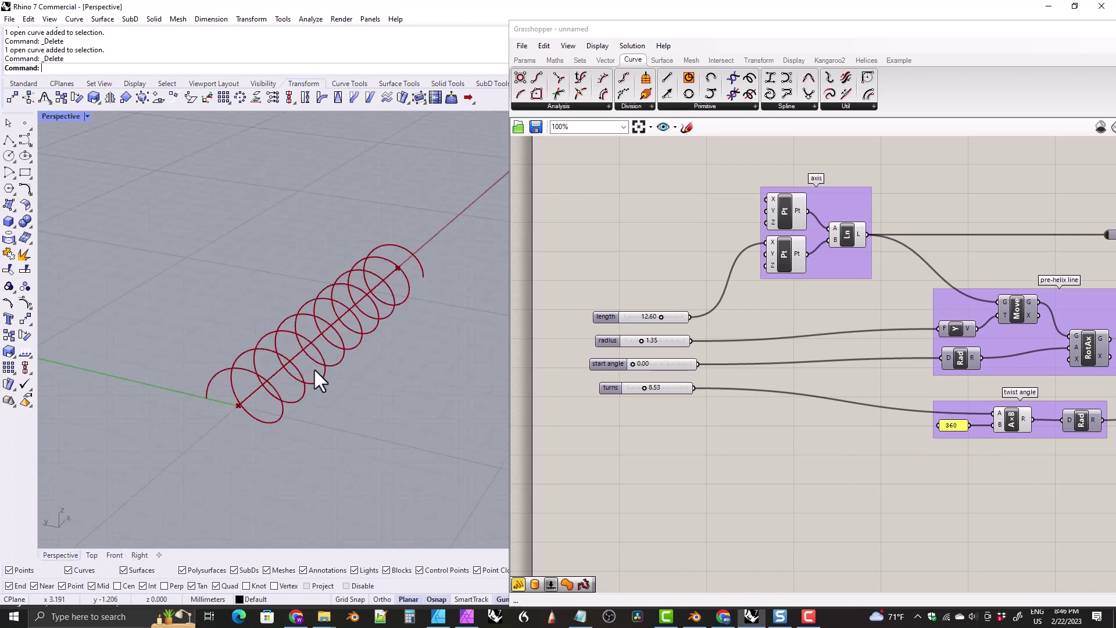
right_drag(313, 368, 296, 367)
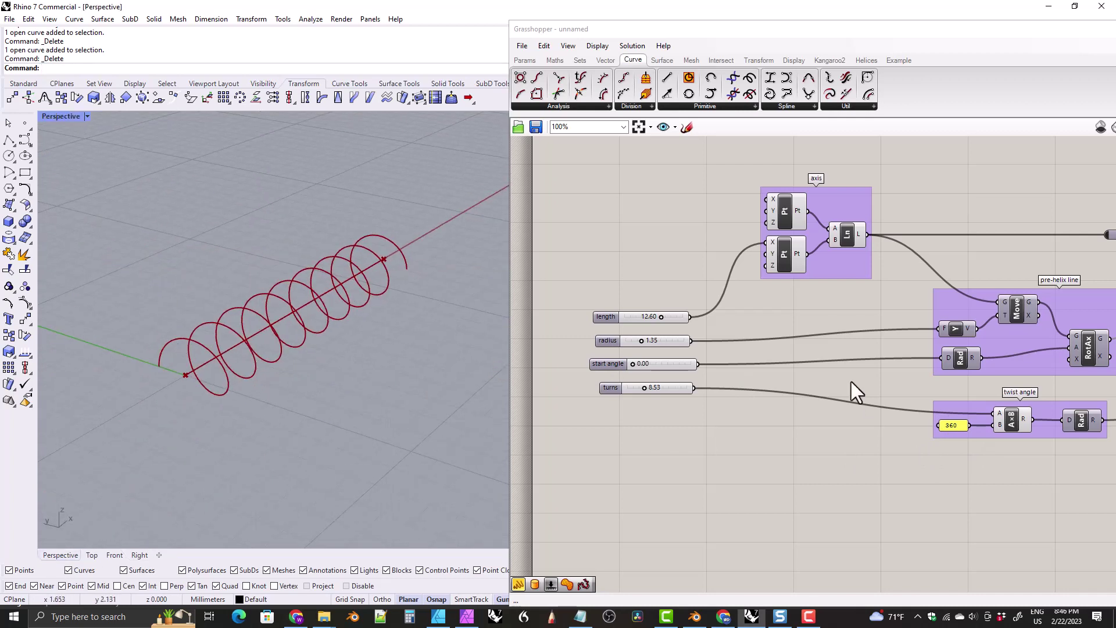
Add a Cylinder surface component to the canvas beside the Twist component
right_drag(1044, 378, 772, 357)
right_drag(1001, 383, 789, 387)
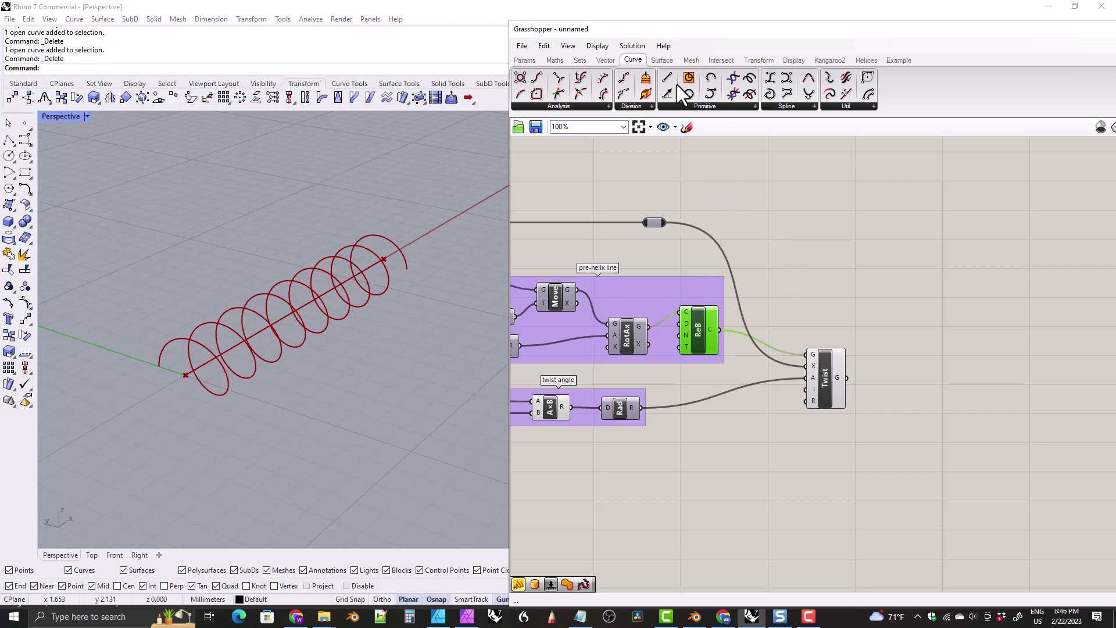
click(663, 61)
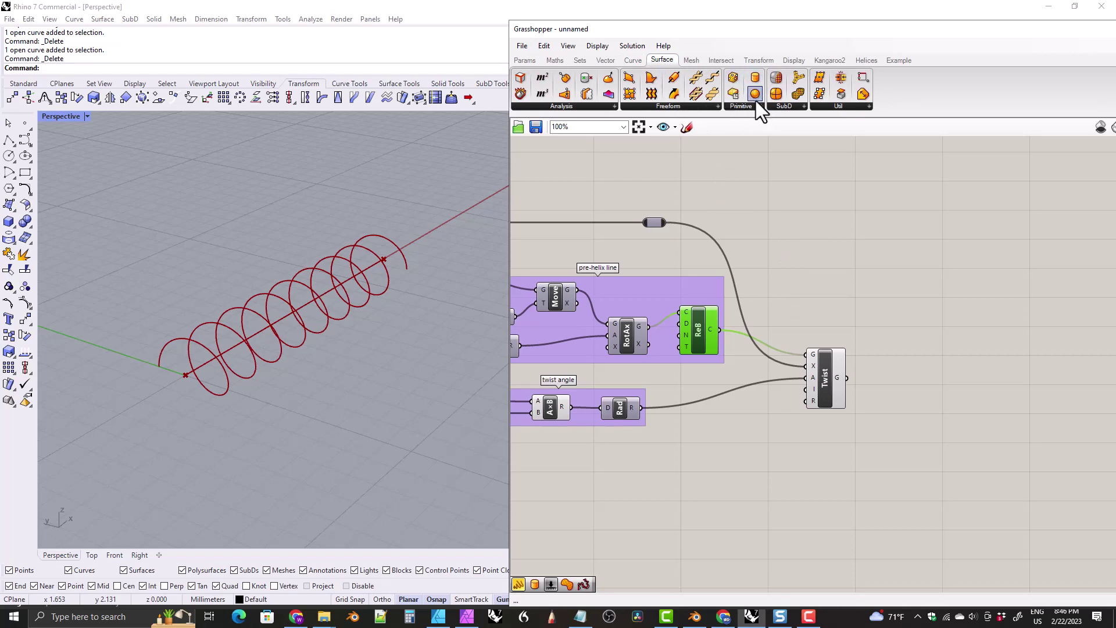
drag(755, 78, 924, 378)
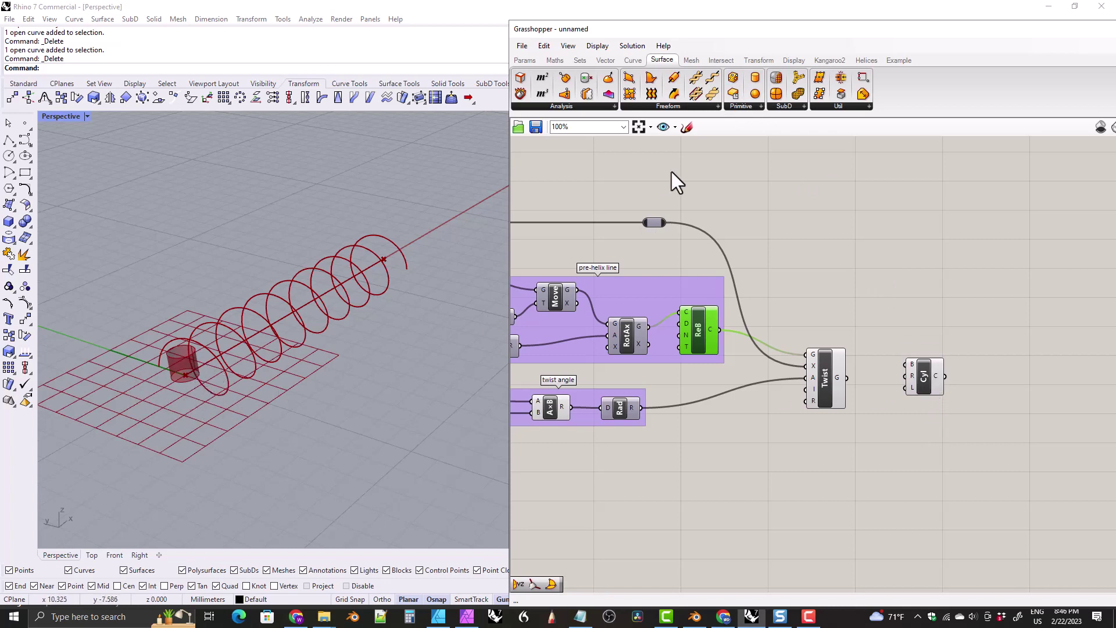
Place a YZ Plane component above Twist and connect its plane output to the Cylinder's base input
click(605, 60)
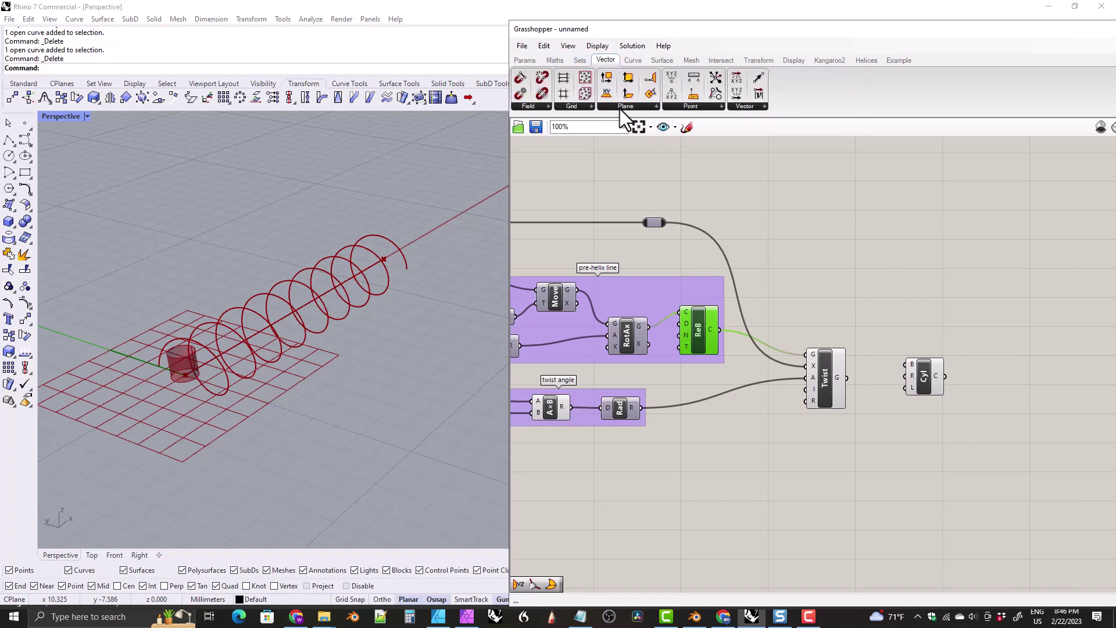
click(620, 110)
click(697, 143)
click(826, 322)
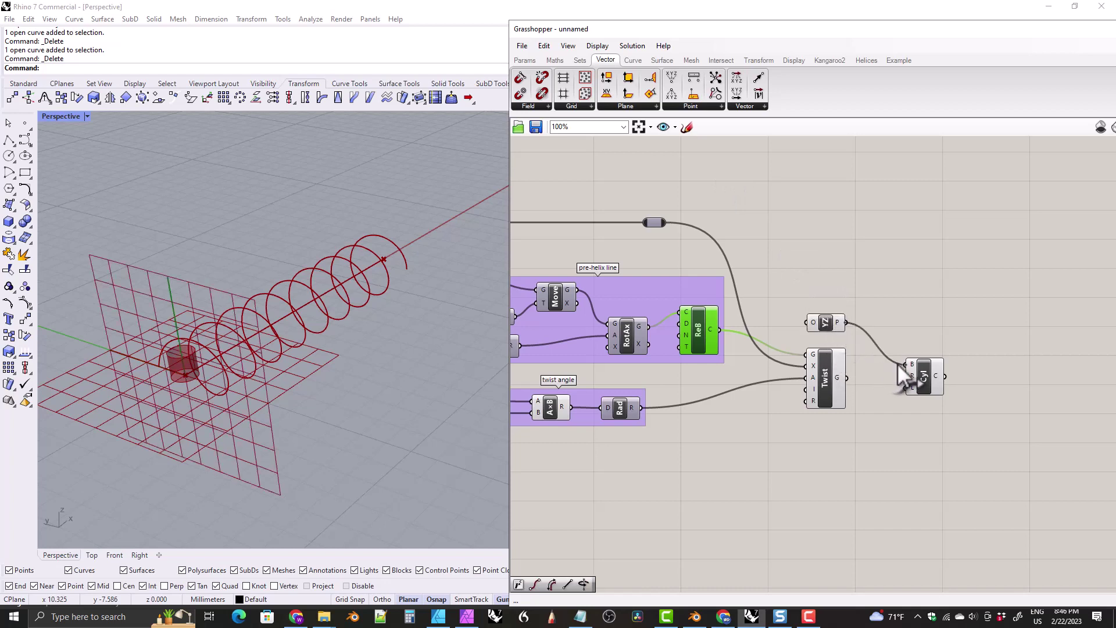
drag(897, 363, 904, 365)
click(924, 385)
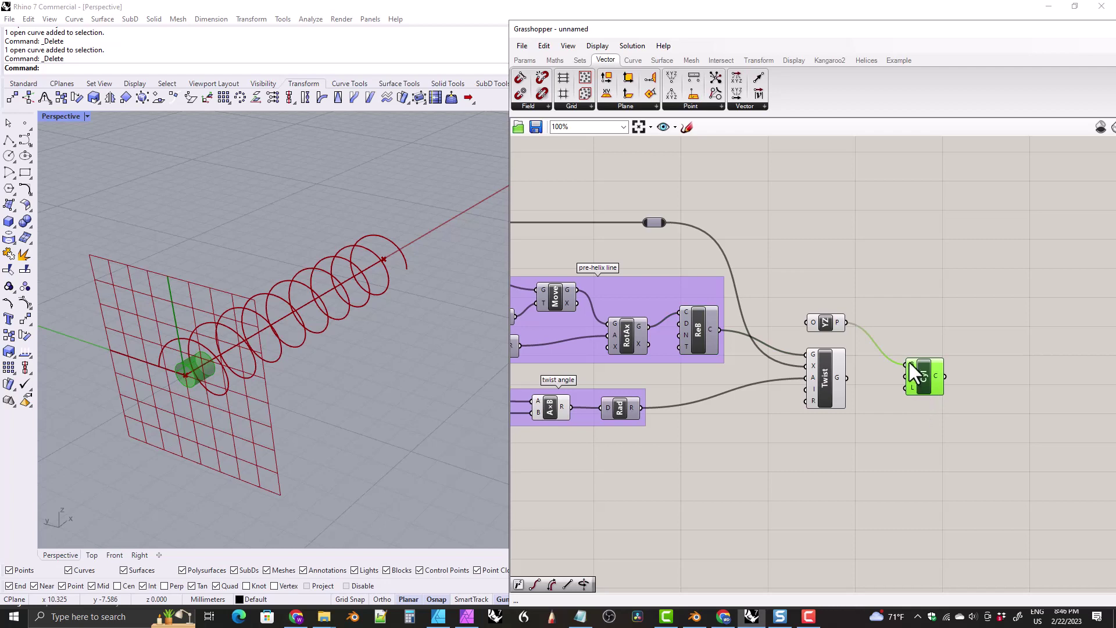
mouse_move(914, 367)
Turn off the preview of the YZ Plane component
click(822, 326)
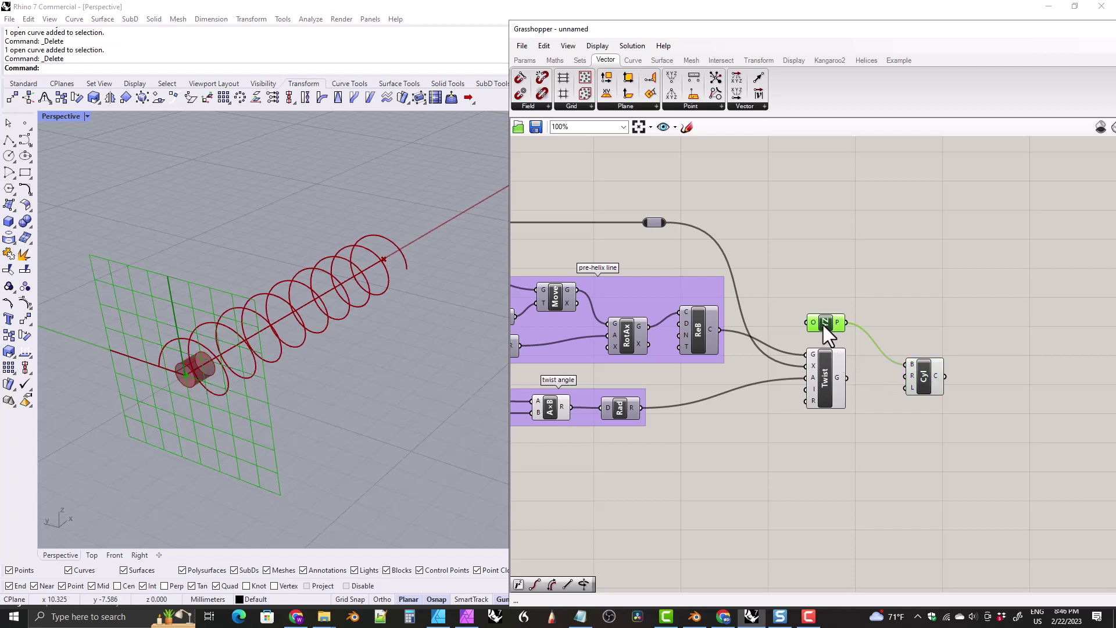
right_click(823, 323)
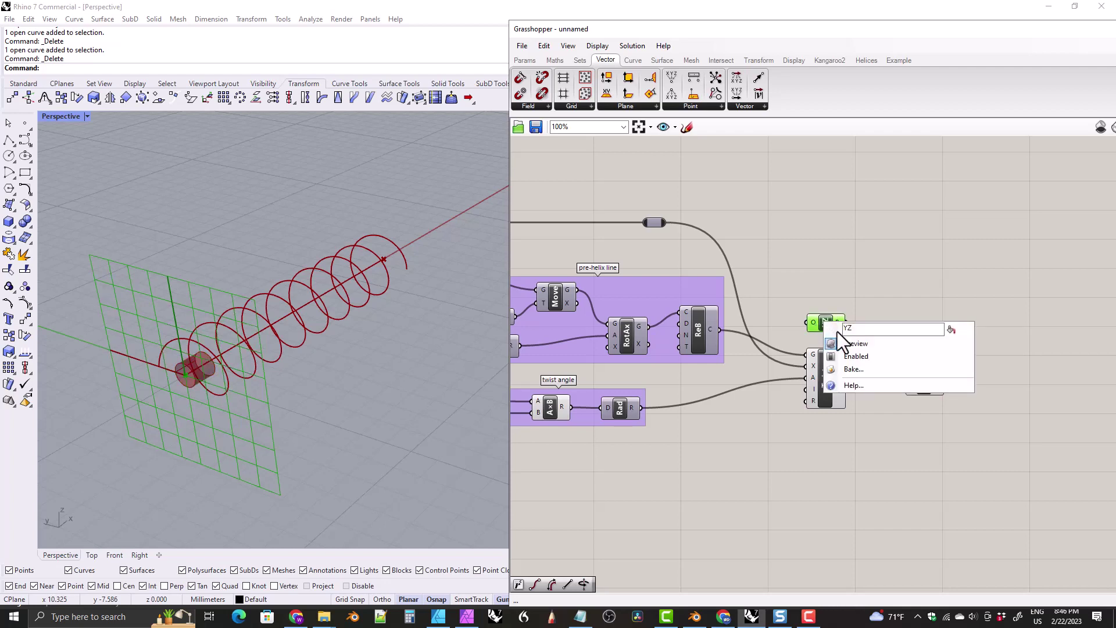
click(848, 344)
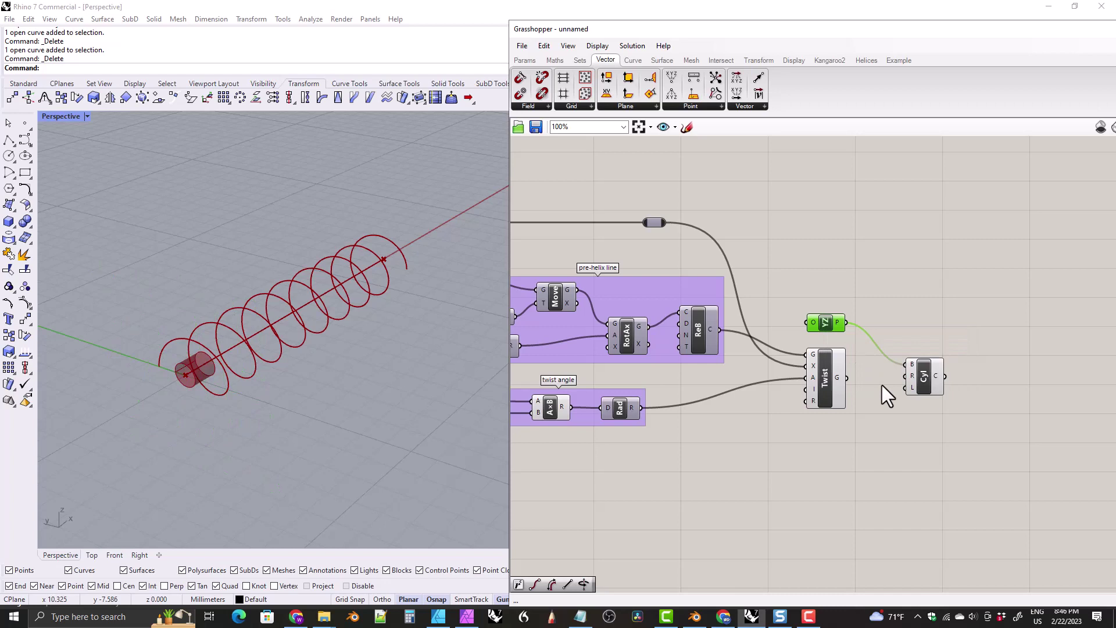
Move the Cylinder near the sliders, connect the radius slider to its radius input, and set the slider to 1.32
drag(933, 383, 930, 378)
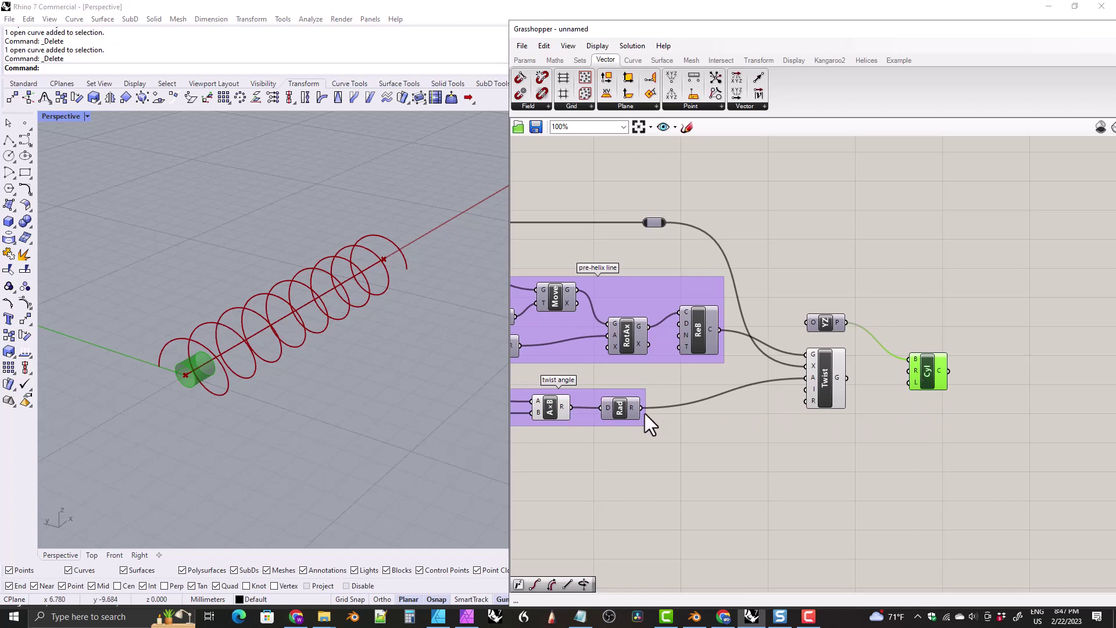
scroll(644, 414, down, 2)
right_drag(651, 380, 901, 403)
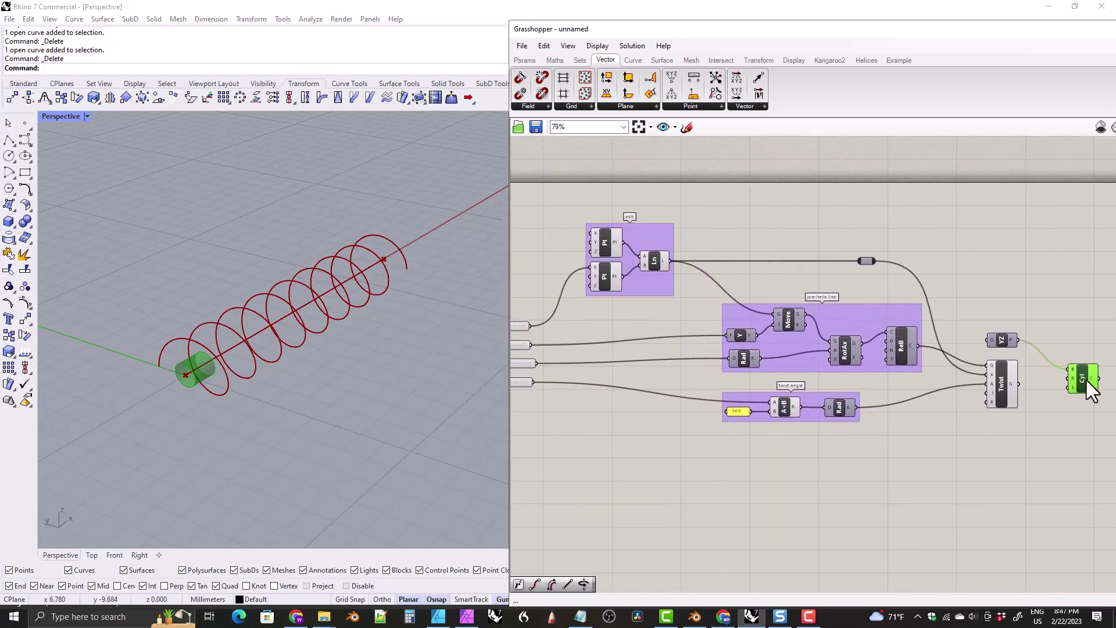
drag(1091, 393, 588, 355)
right_drag(588, 354, 781, 405)
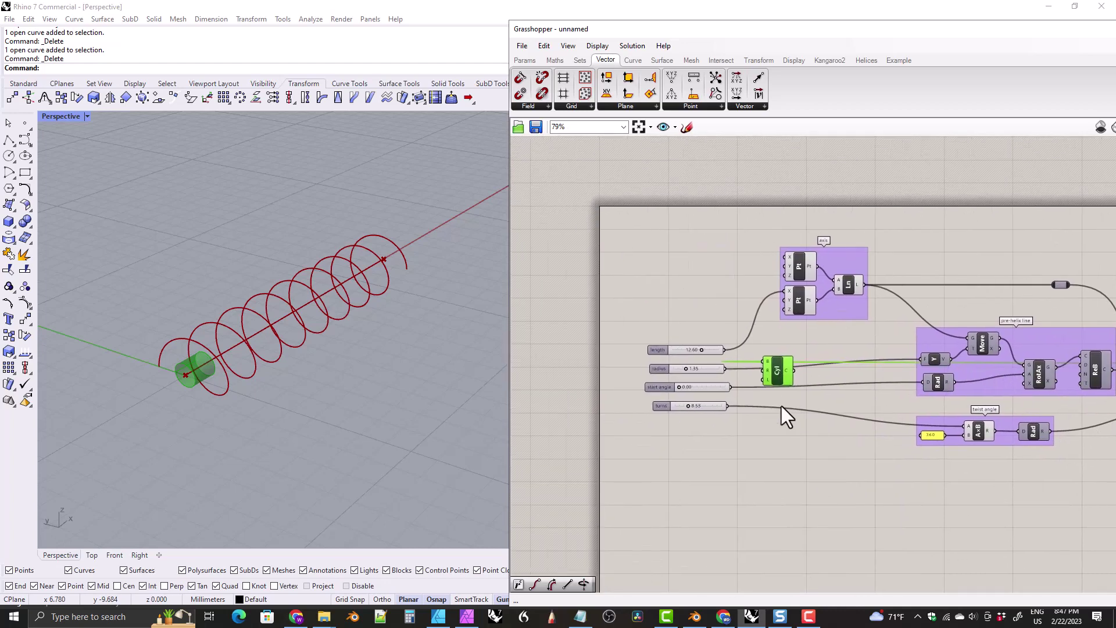
scroll(741, 372, up, 4)
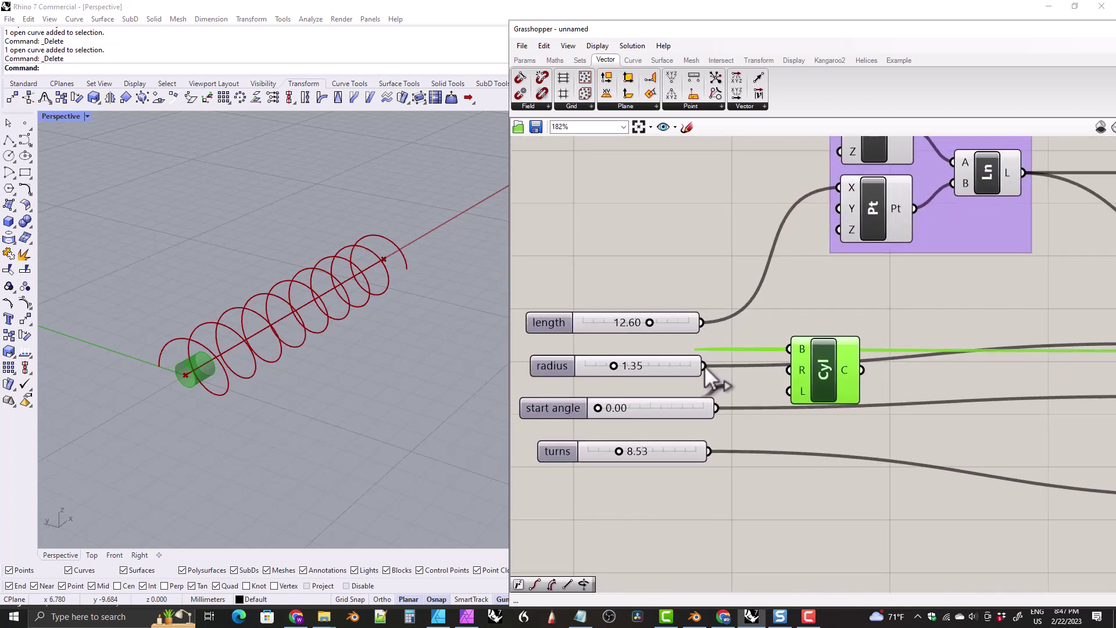
drag(704, 365, 789, 390)
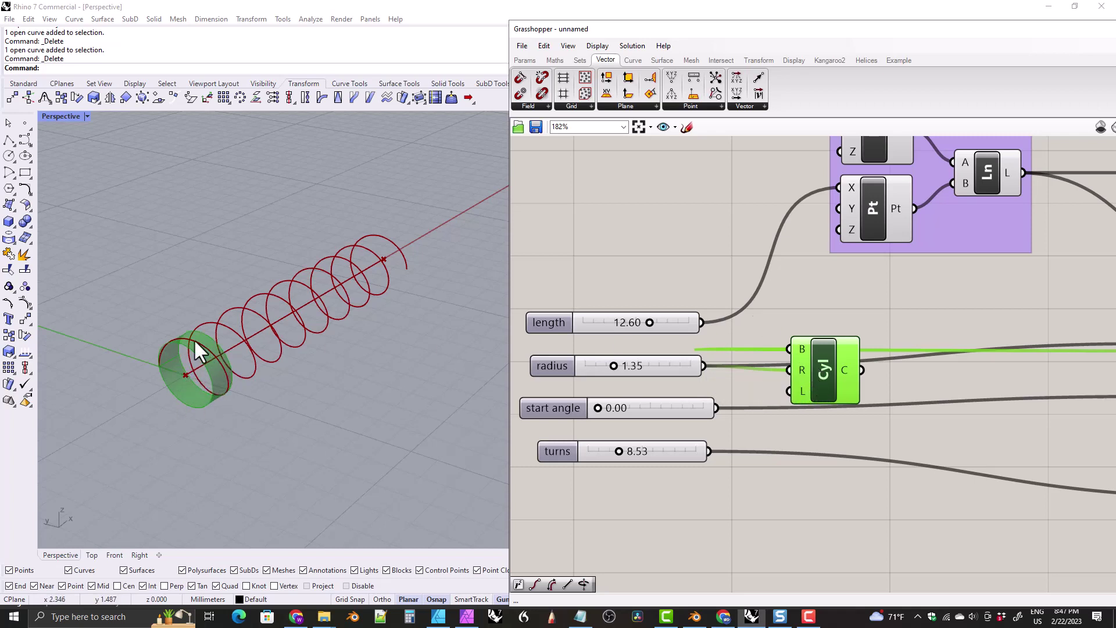
mouse_move(616, 365)
mouse_down()
mouse_move(625, 367)
mouse_move(615, 367)
mouse_up()
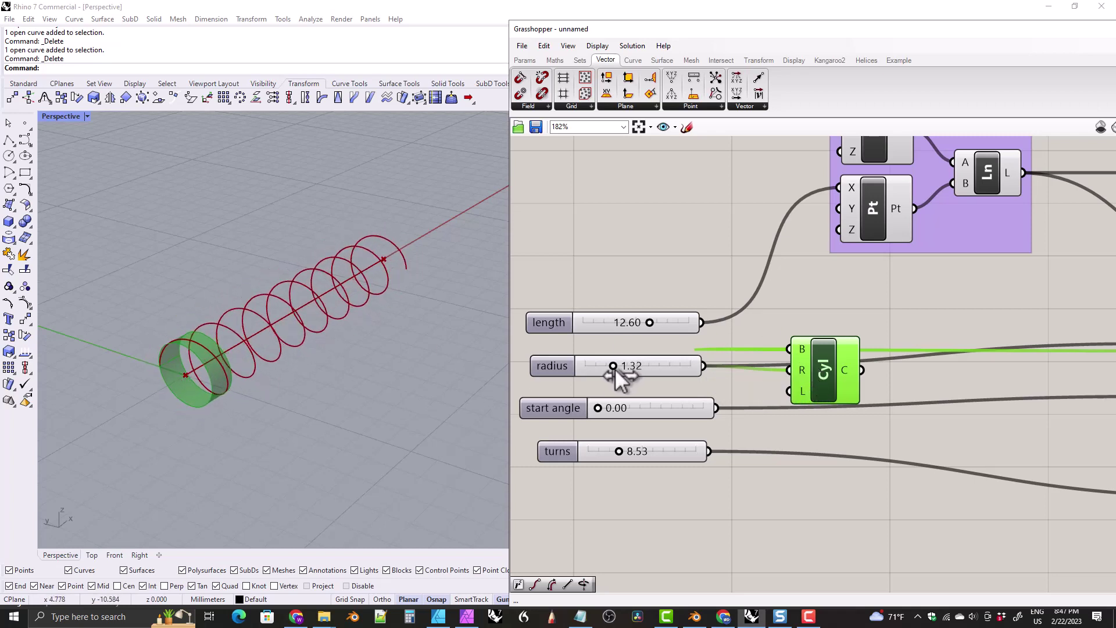
Move the Cylinder component back beside the YZ Plane and Twist components, and shift the YZ Plane slightly clear of Twist
scroll(824, 374, down, 5)
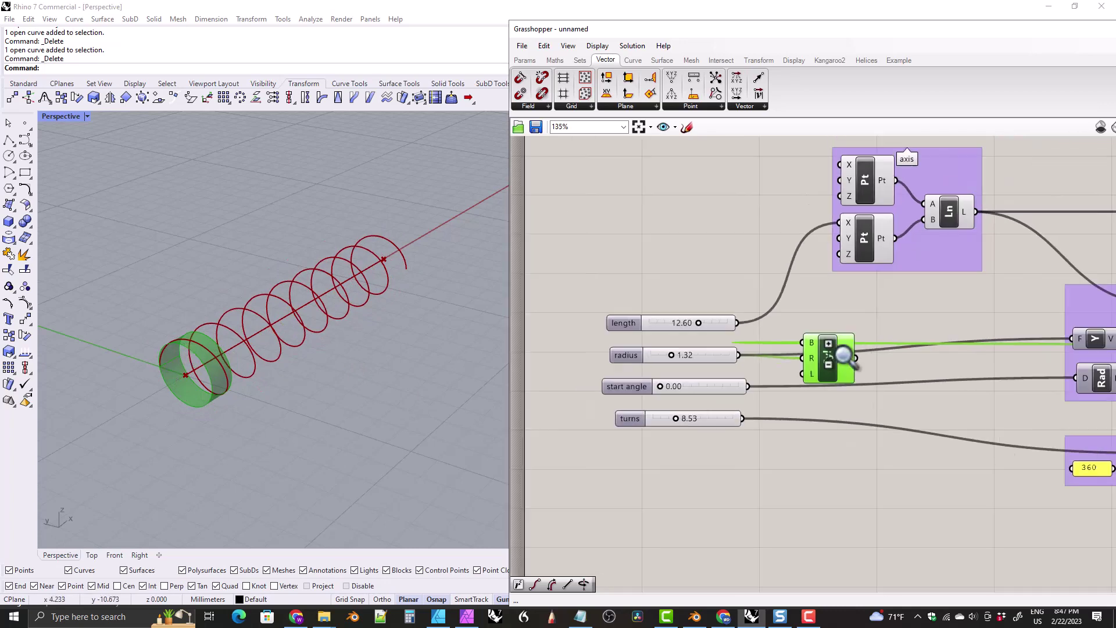
right_drag(739, 378, 622, 361)
drag(841, 339, 982, 375)
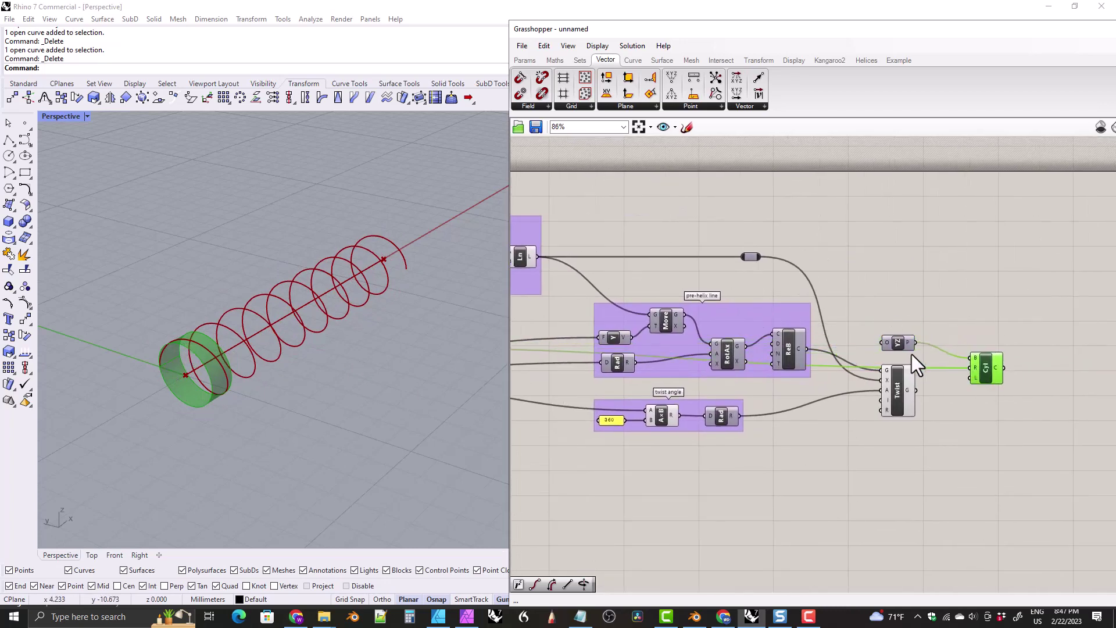
drag(898, 343, 914, 335)
Insert two relays on the Cylinder's radius wire, route it below the twist angle group, and shift the Cylinder slightly aside
right_drag(662, 384, 819, 376)
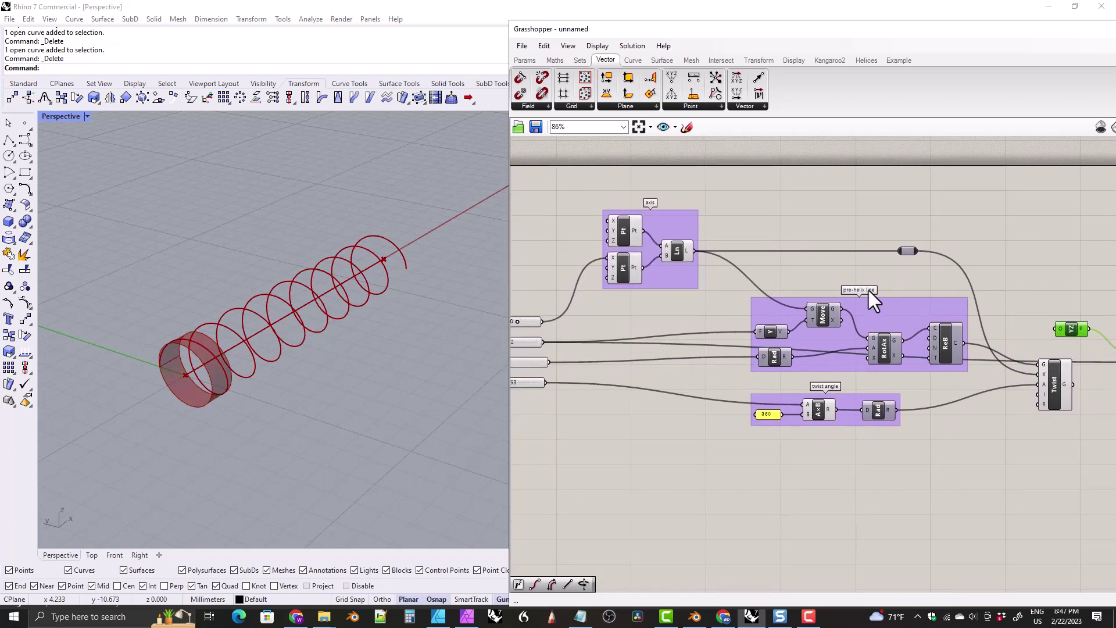
right_drag(873, 324, 766, 295)
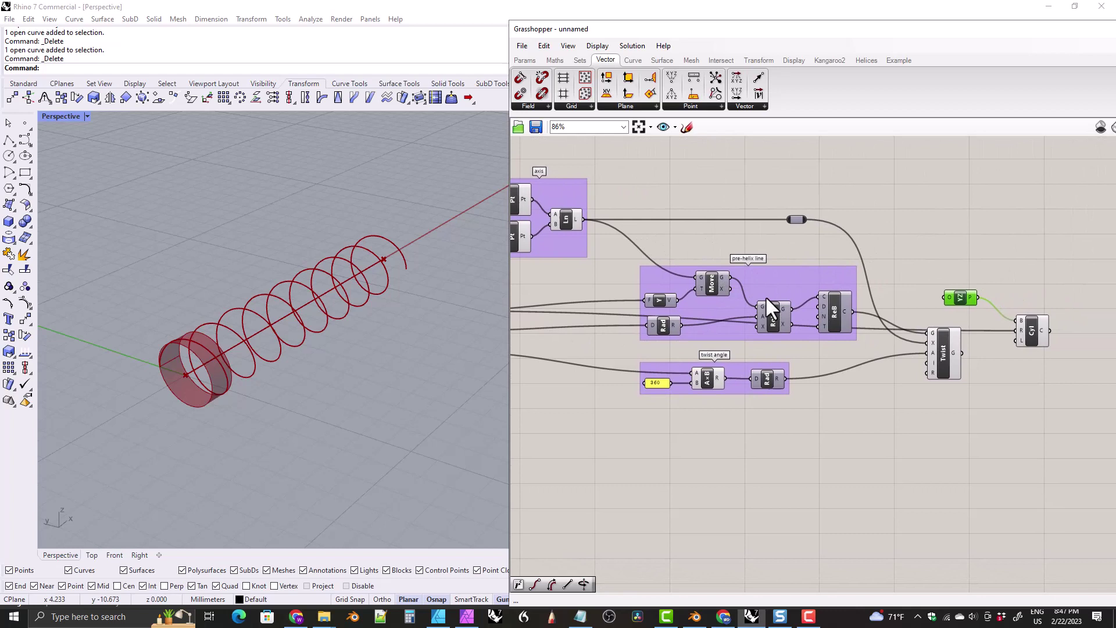
double_click(977, 330)
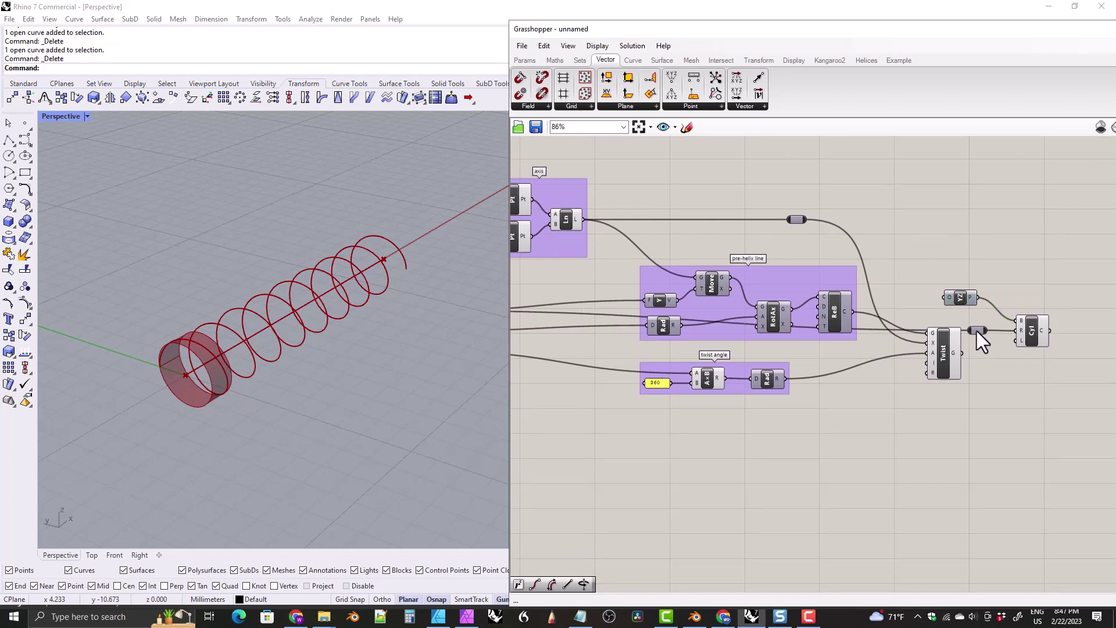
drag(976, 331, 628, 430)
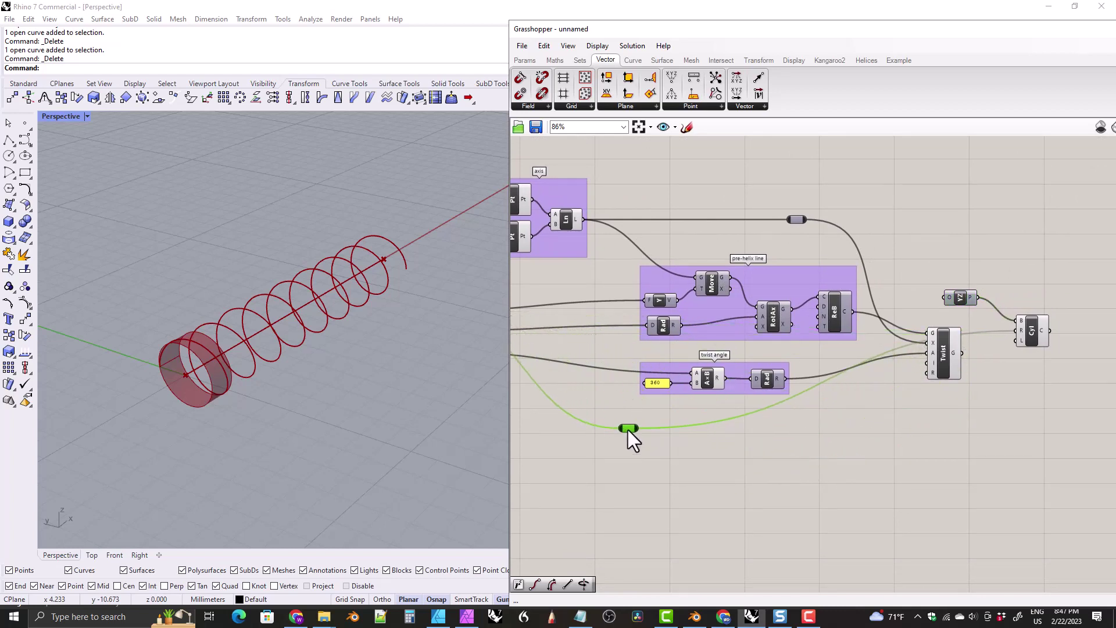
double_click(983, 331)
drag(983, 331, 955, 430)
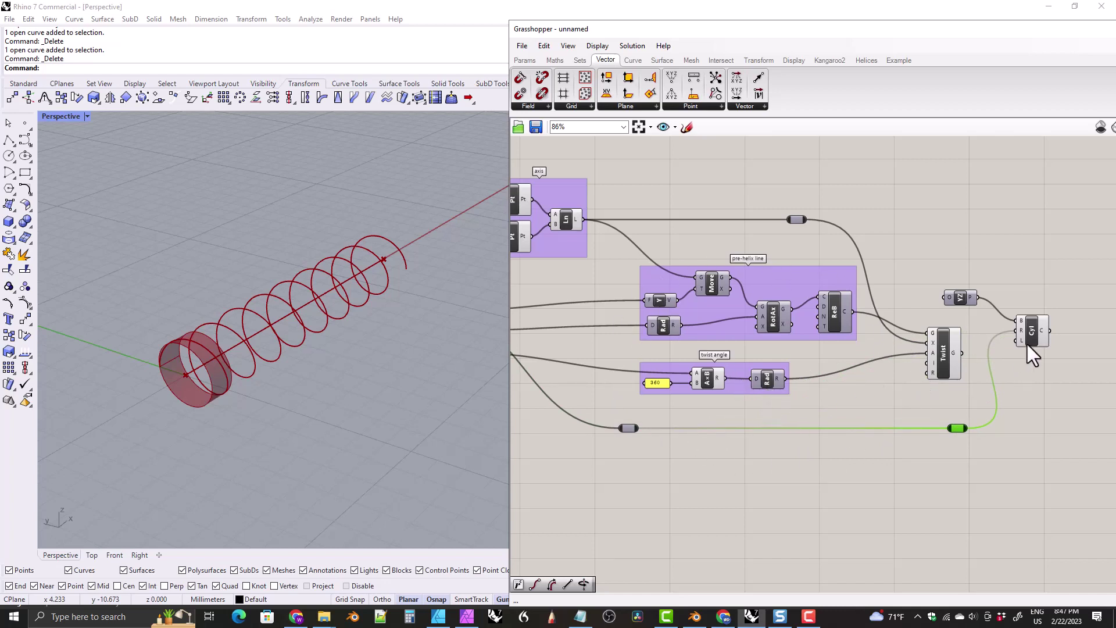
drag(1029, 340, 1044, 340)
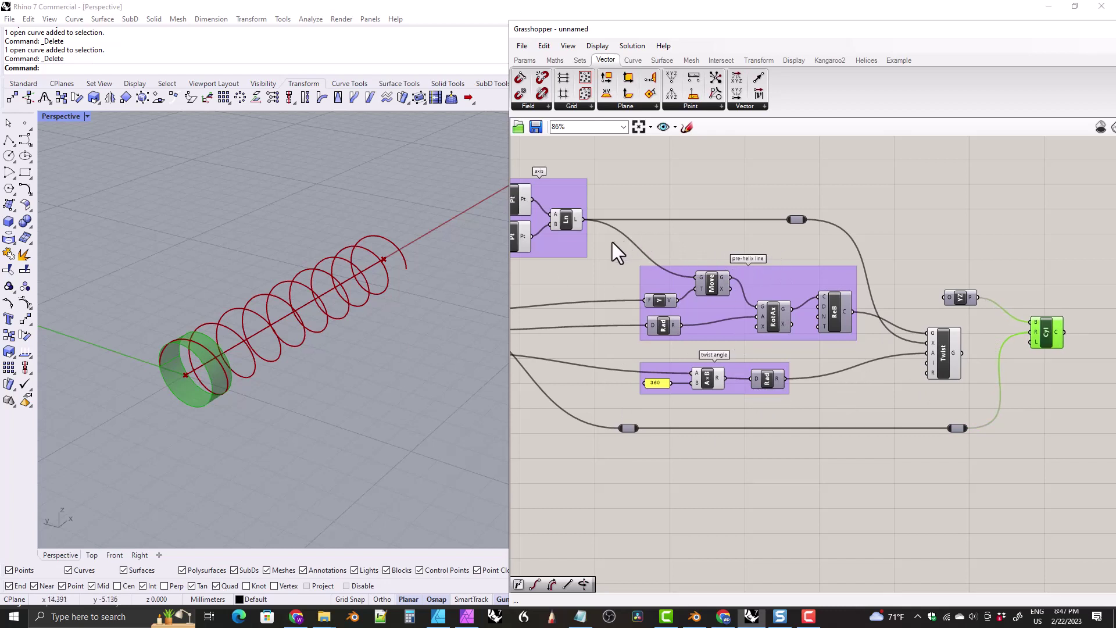
Add a curve Length component above the relay, feed it the axis line, and connect its output to the Cylinder's length input
right_drag(611, 243, 653, 218)
right_drag(828, 248, 728, 250)
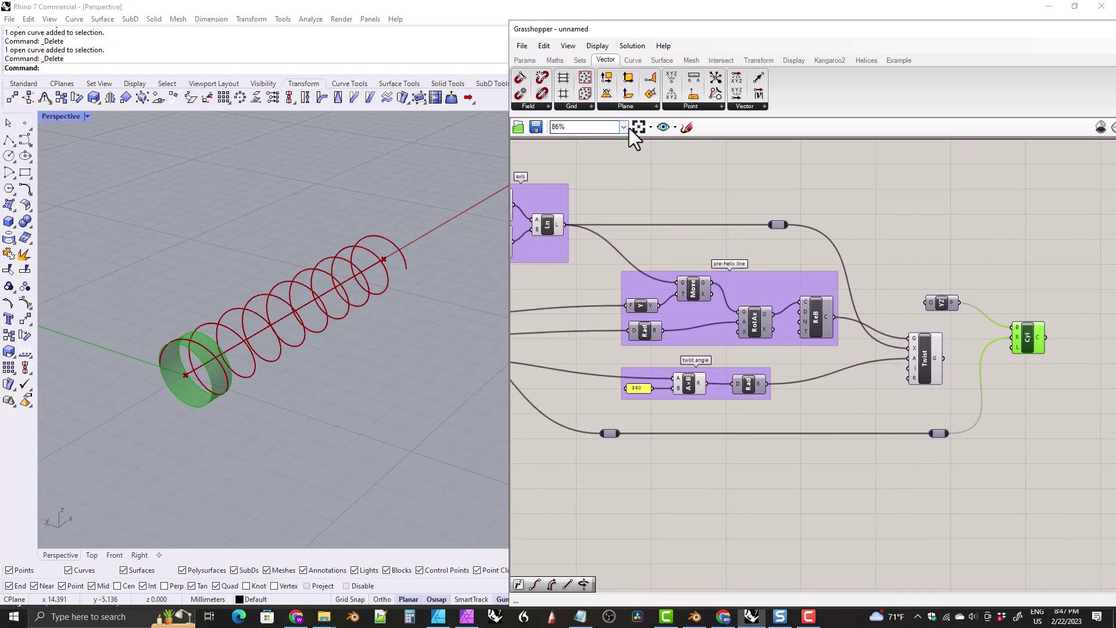
click(633, 61)
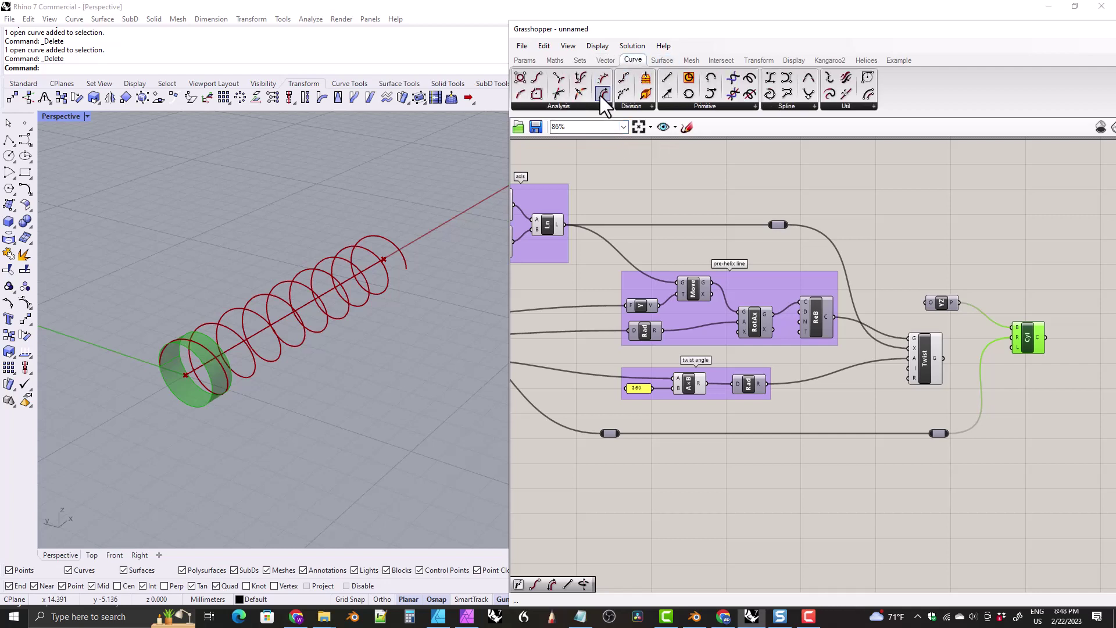
drag(600, 94, 919, 224)
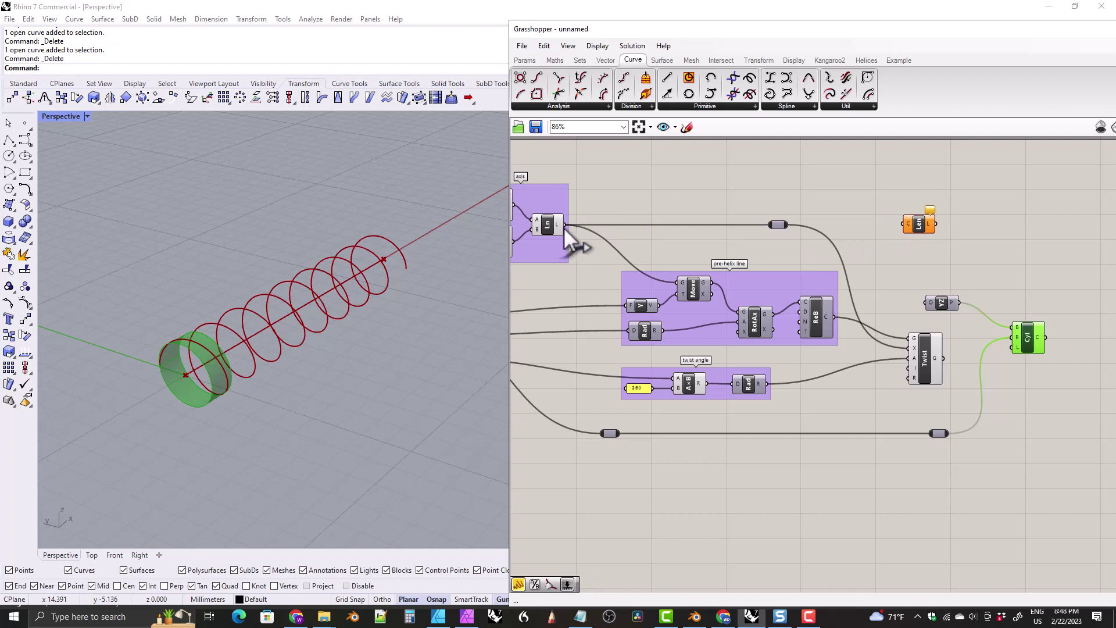
drag(564, 225, 962, 286)
drag(794, 185, 1006, 346)
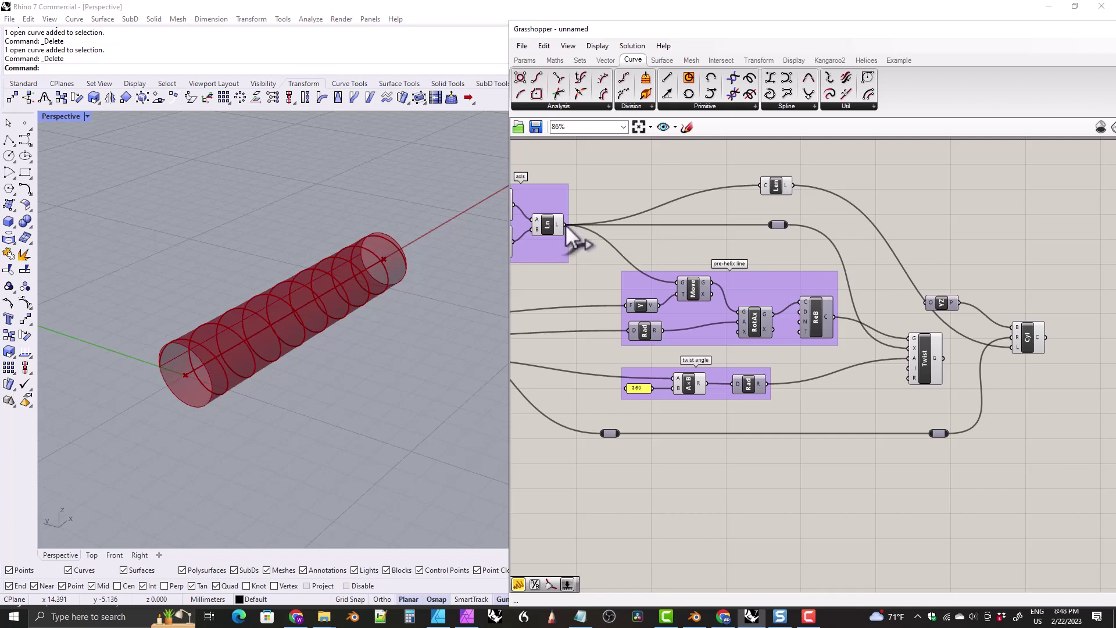
Replace the Cylinder's length input with a direct connection from the axis line
drag(565, 224, 1013, 345)
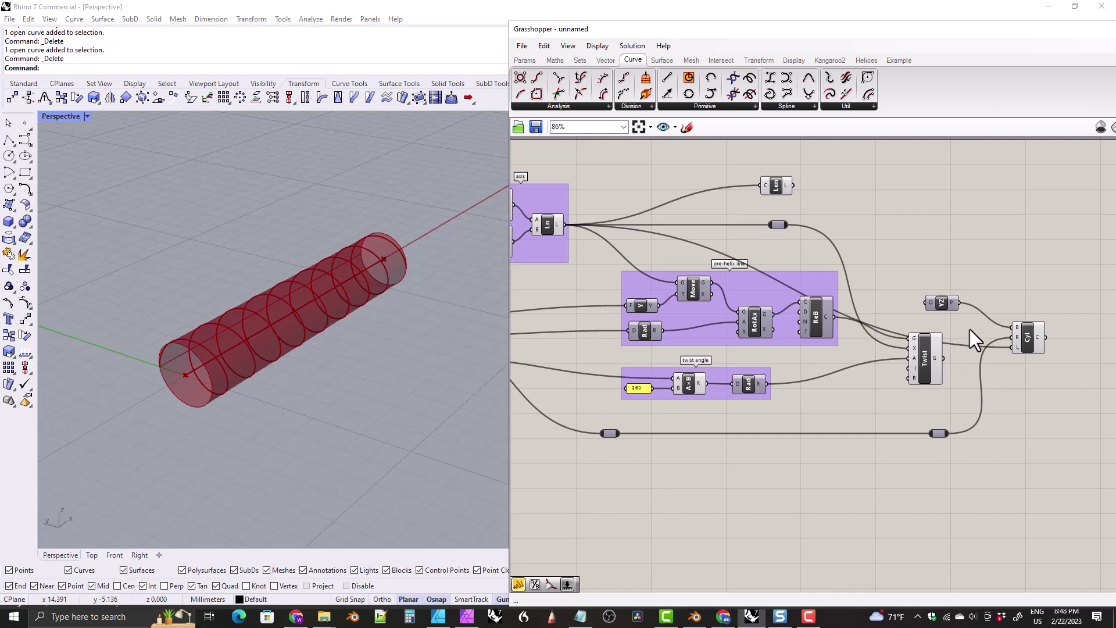
Insert a relay on the Cylinder's length wire, route it above the pre-helix line group, and feed it from the existing axis relay
double_click(957, 343)
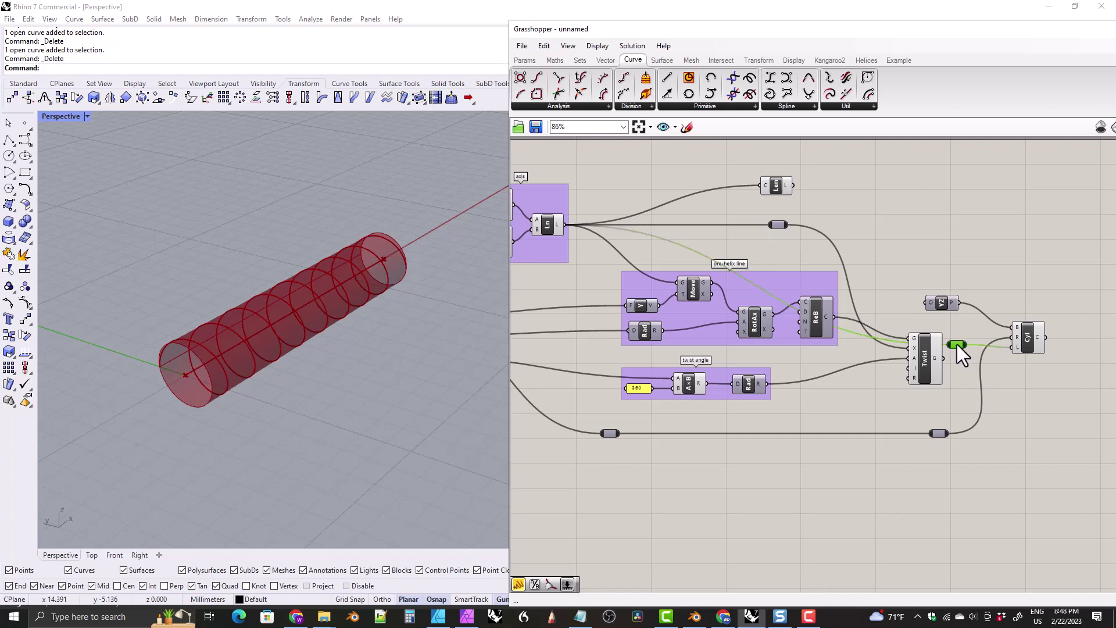
drag(957, 345, 873, 210)
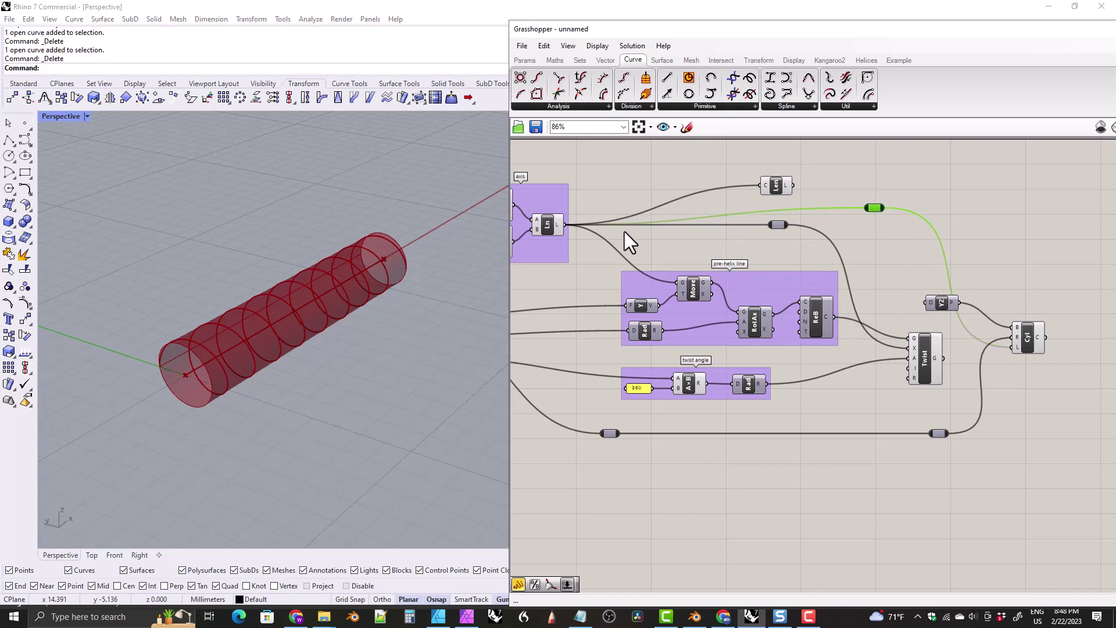
click(776, 226)
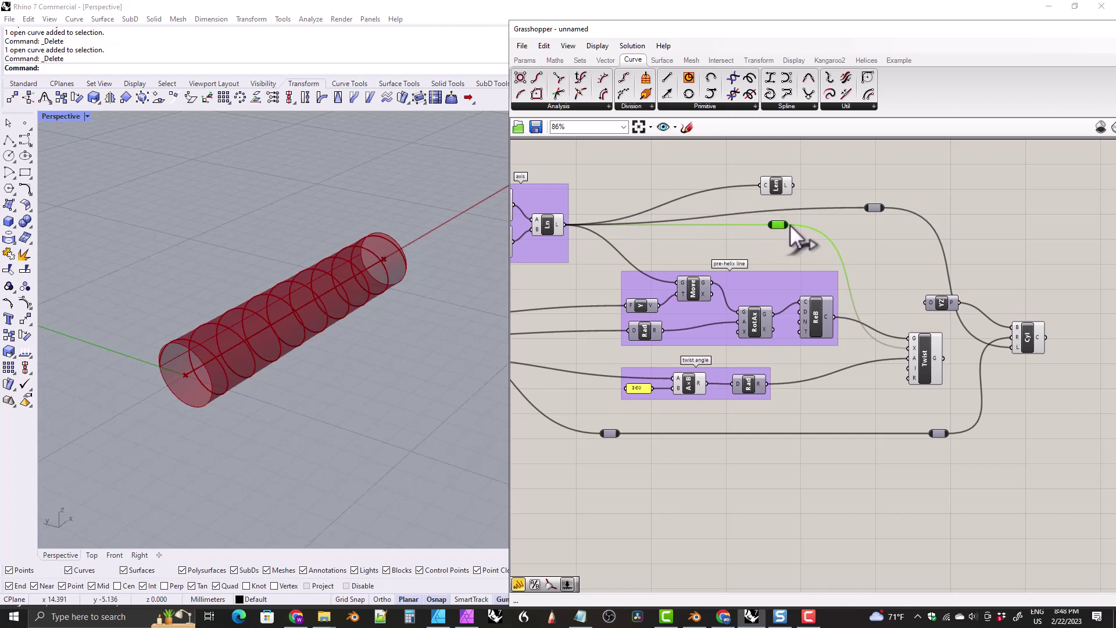
drag(873, 208, 873, 225)
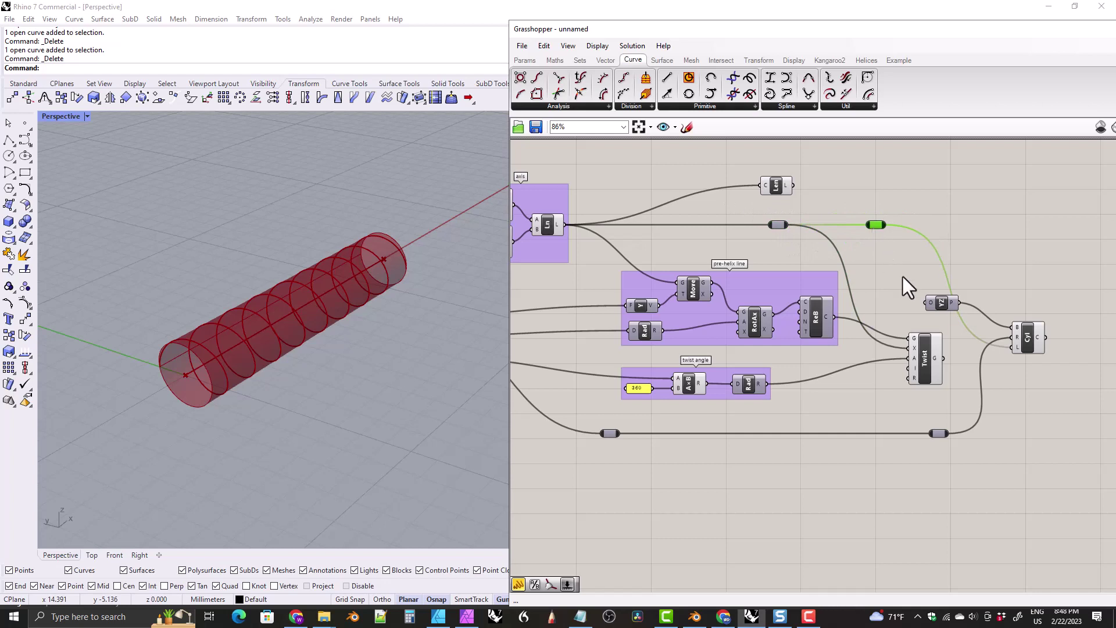
Shift the YZ Plane component closer above Twist and delete the unused curve Length component
drag(940, 302, 924, 312)
click(776, 186)
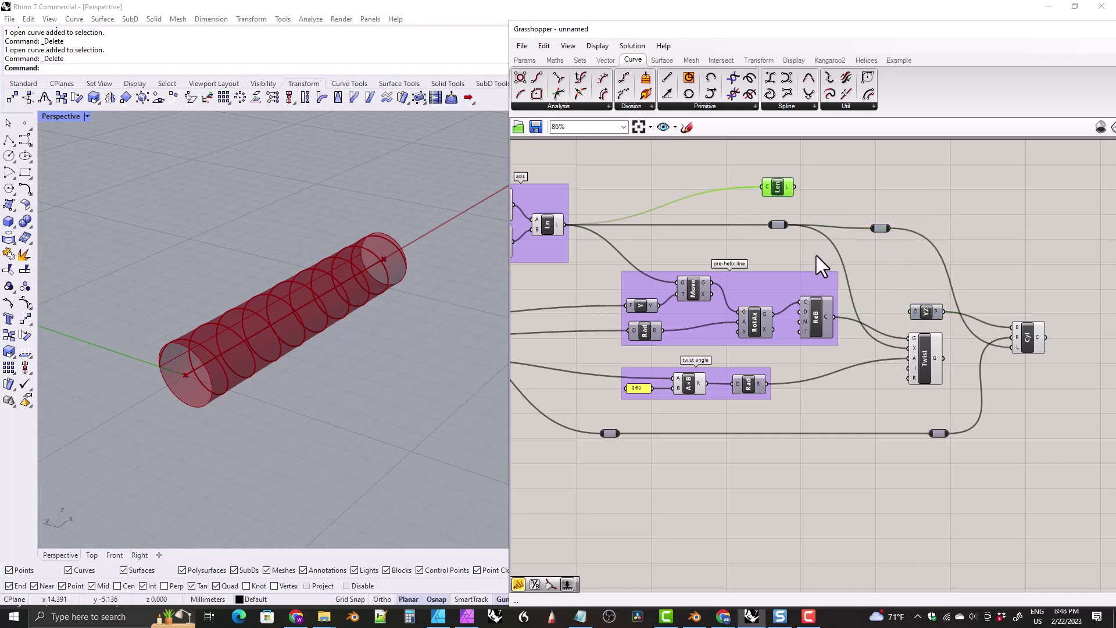
key(Delete)
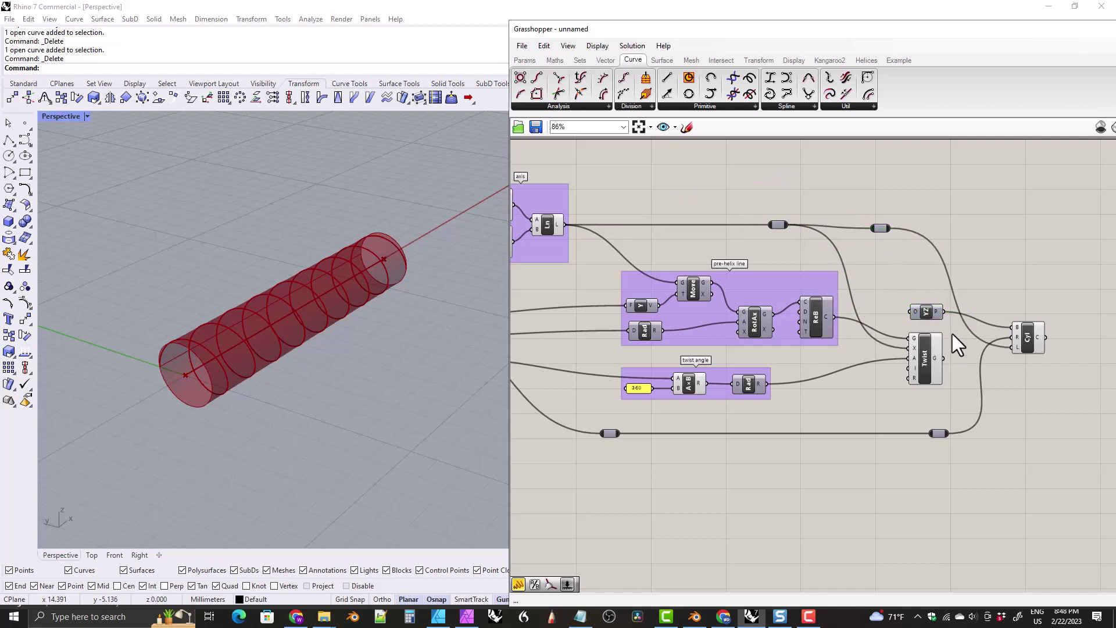
Turn off the Cylinder component's preview and highlight the Twist helix to check it
right_drag(952, 334, 893, 333)
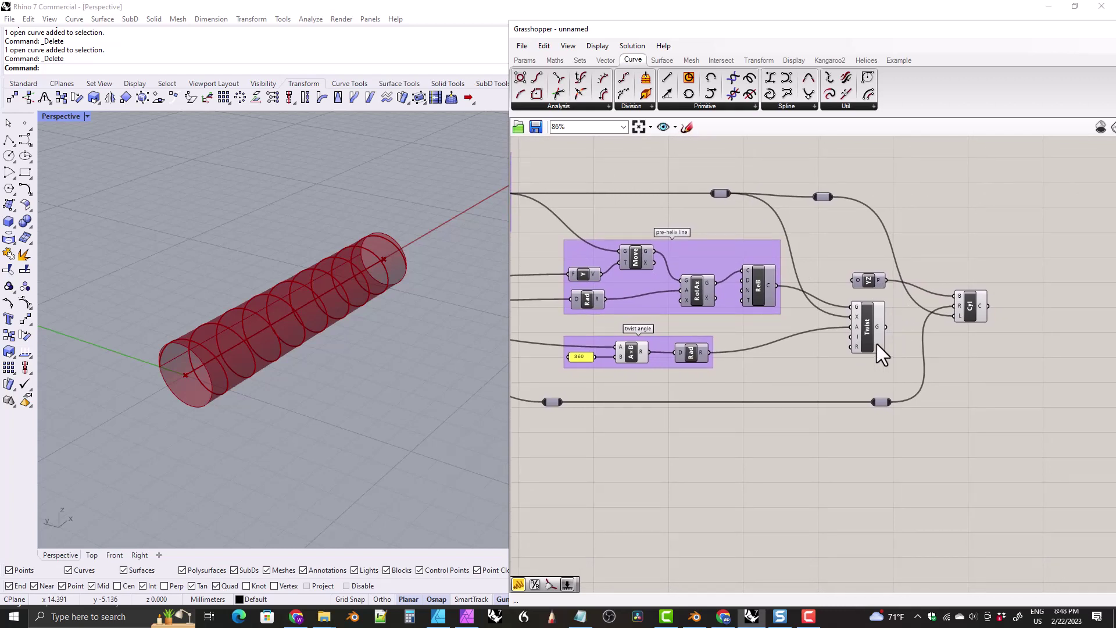
right_click(971, 312)
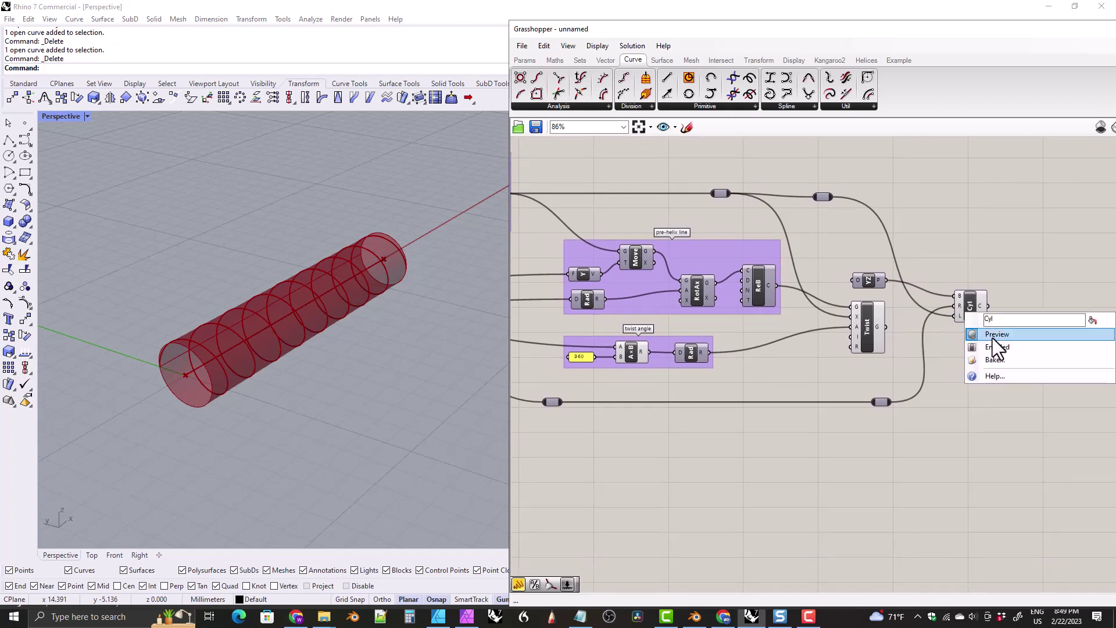
click(993, 336)
click(967, 305)
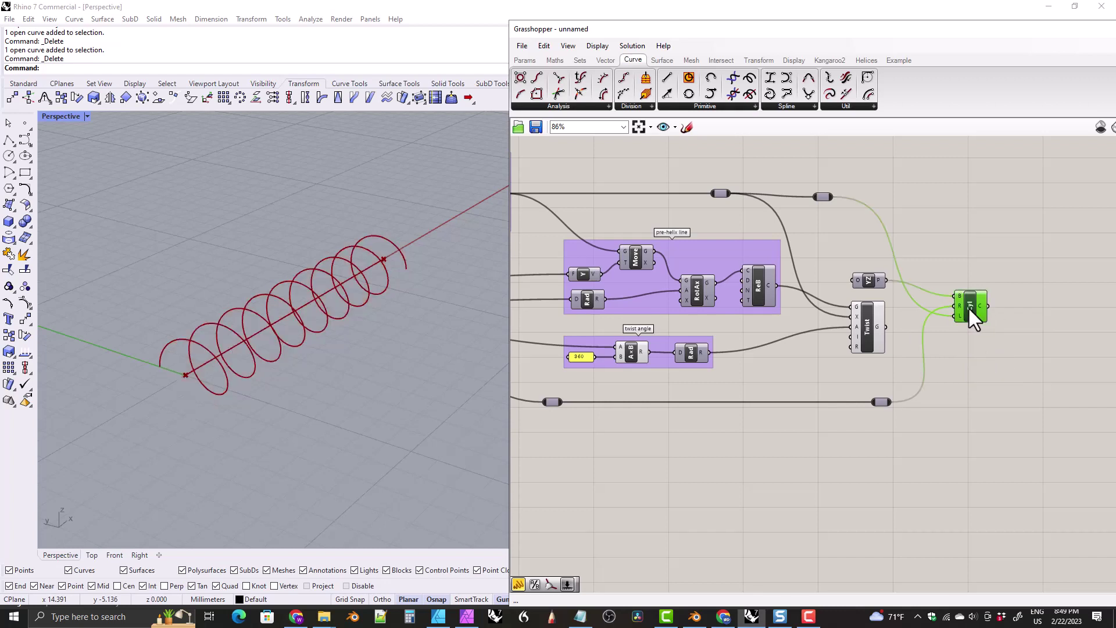
click(869, 325)
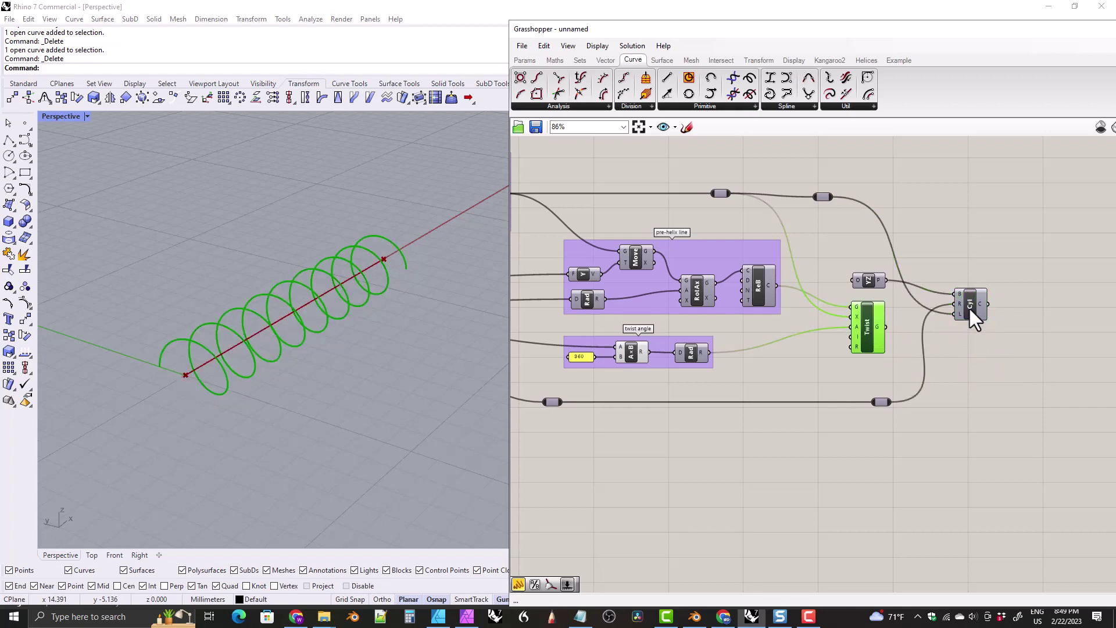
click(973, 328)
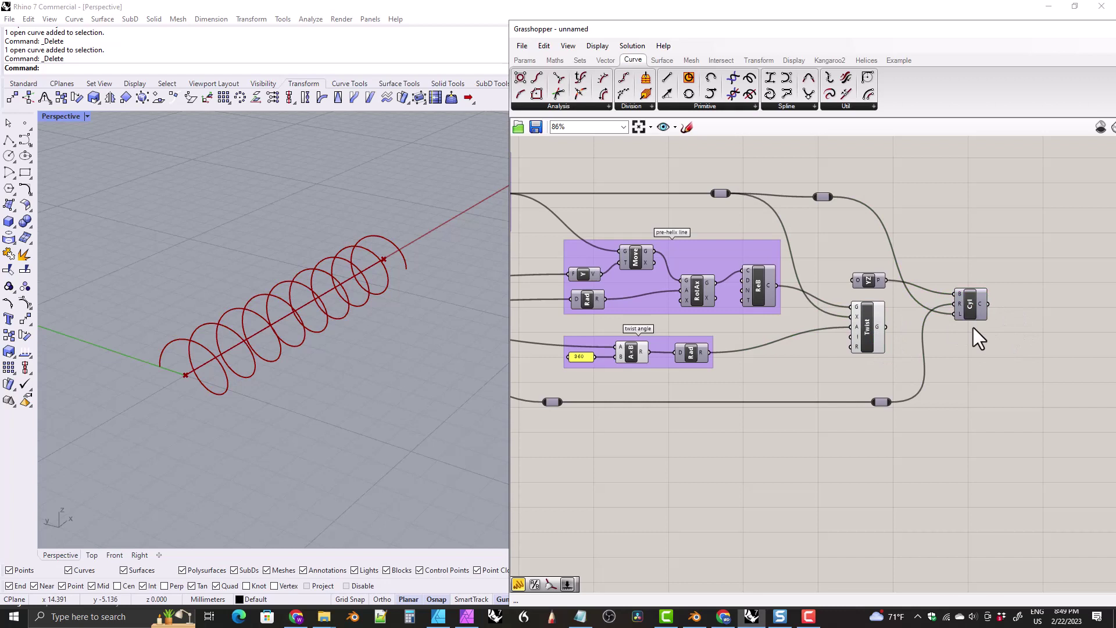
Add a Pull Curve component beside the Cylinder, feed it the Twist helix and the Cylinder surface, and nudge Twist slightly toward it
click(845, 107)
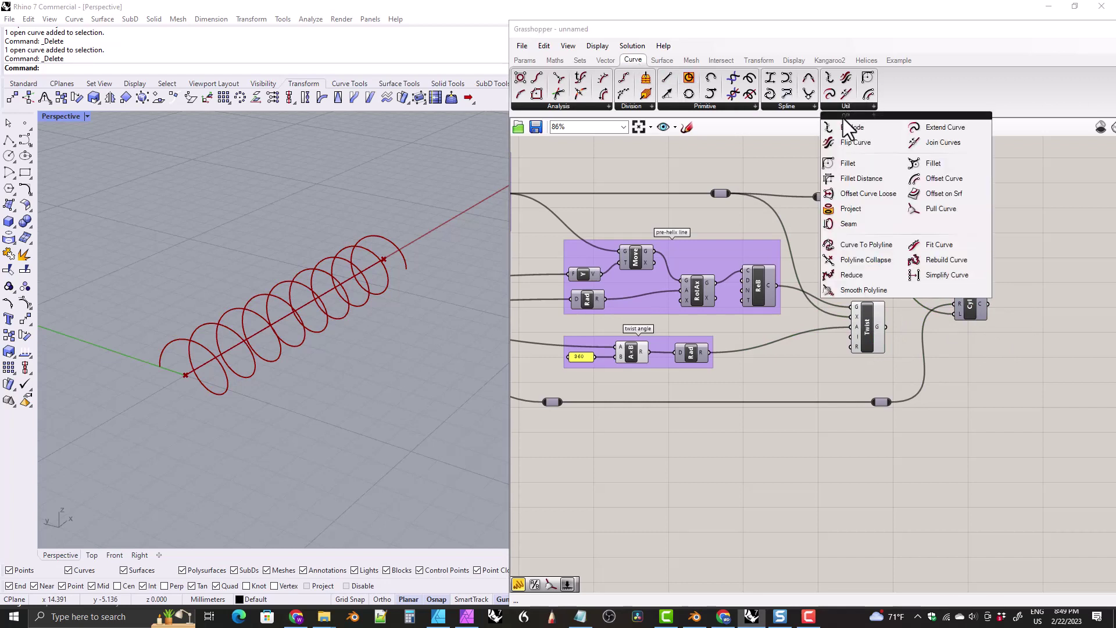
click(936, 210)
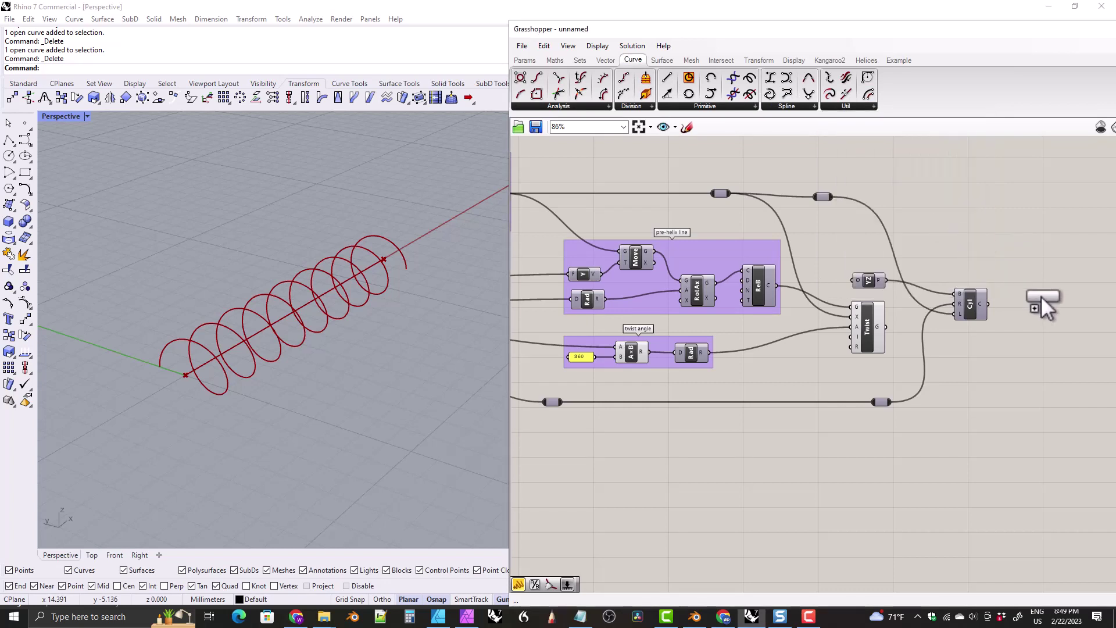
click(1041, 297)
right_drag(1022, 319, 959, 309)
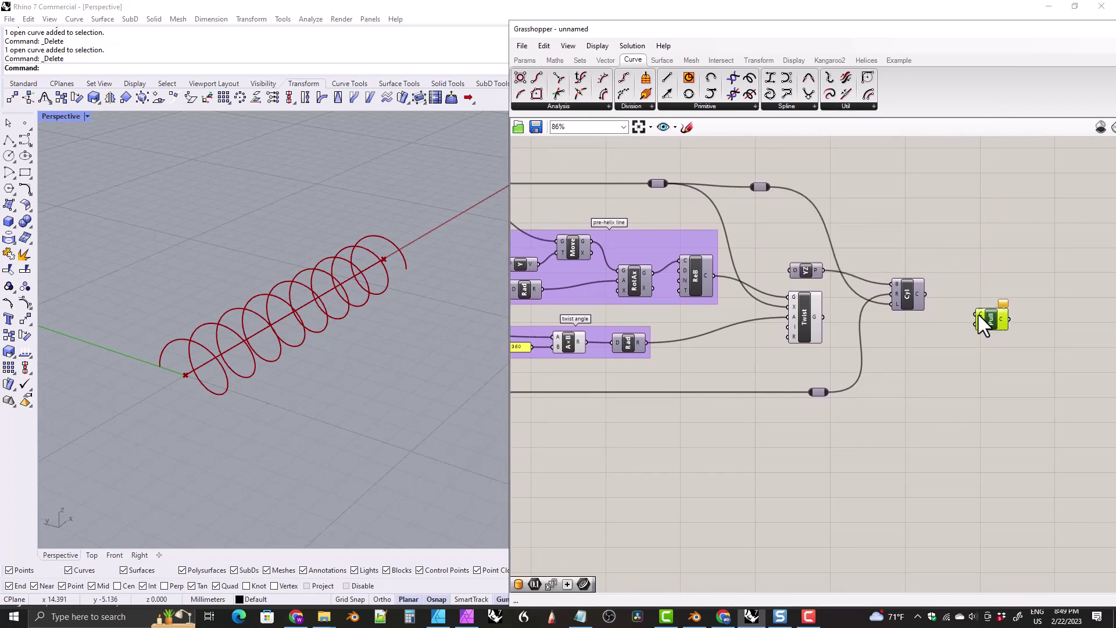
drag(823, 316, 996, 329)
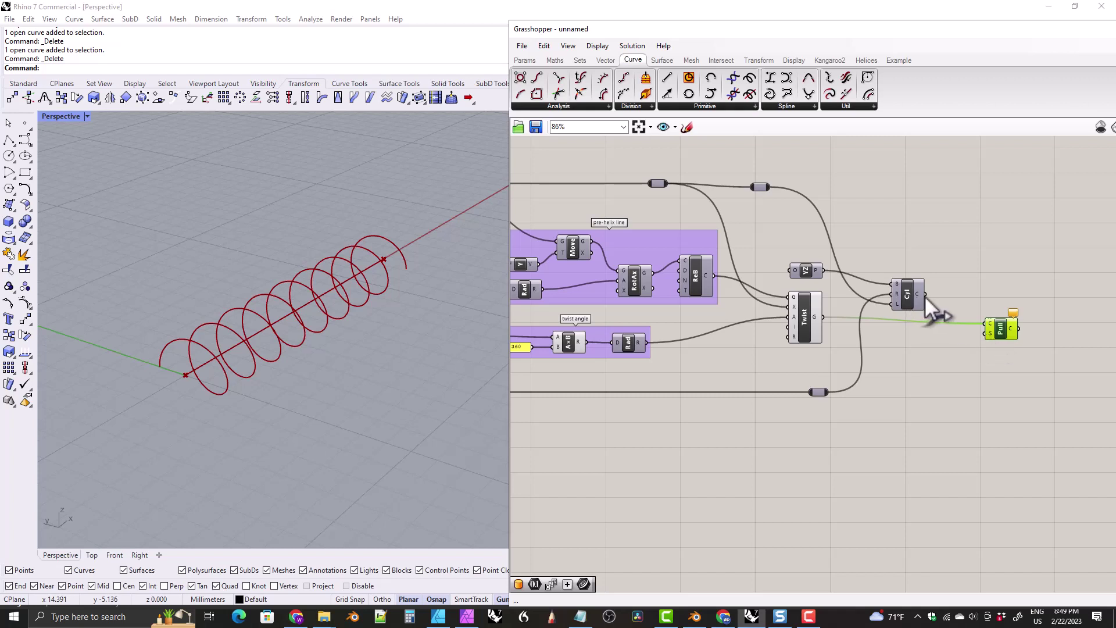
drag(971, 330, 1001, 329)
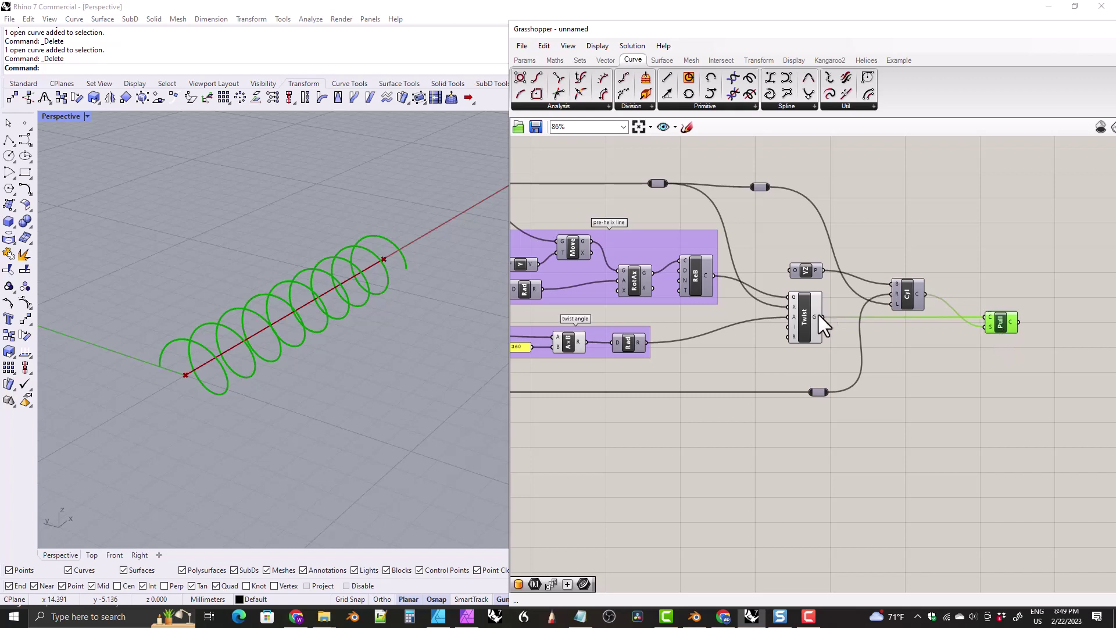
click(804, 322)
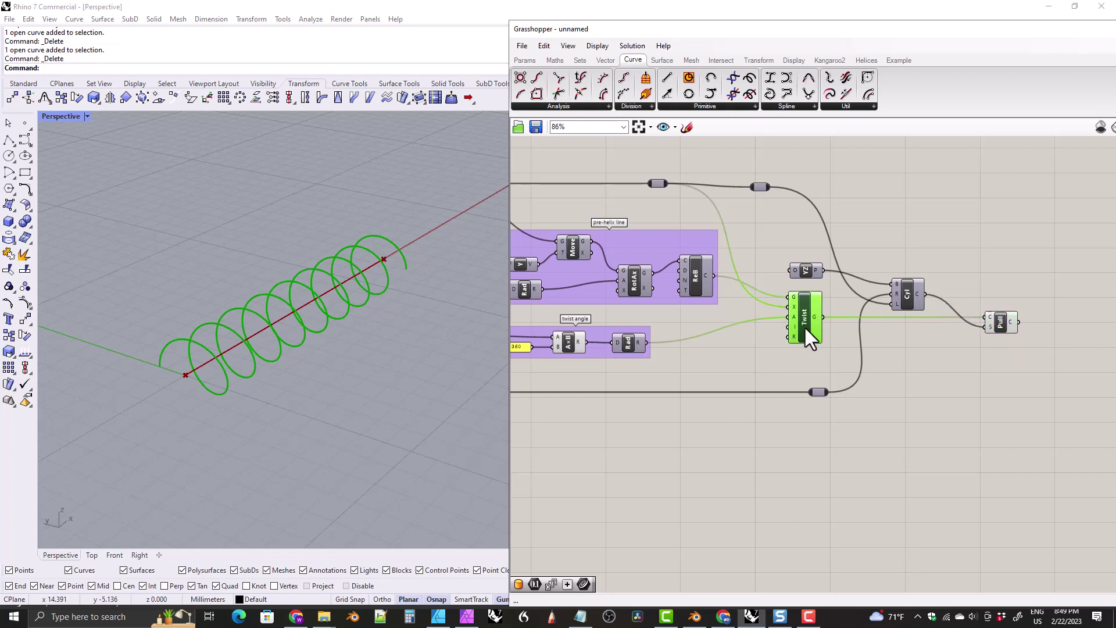
drag(805, 329, 814, 322)
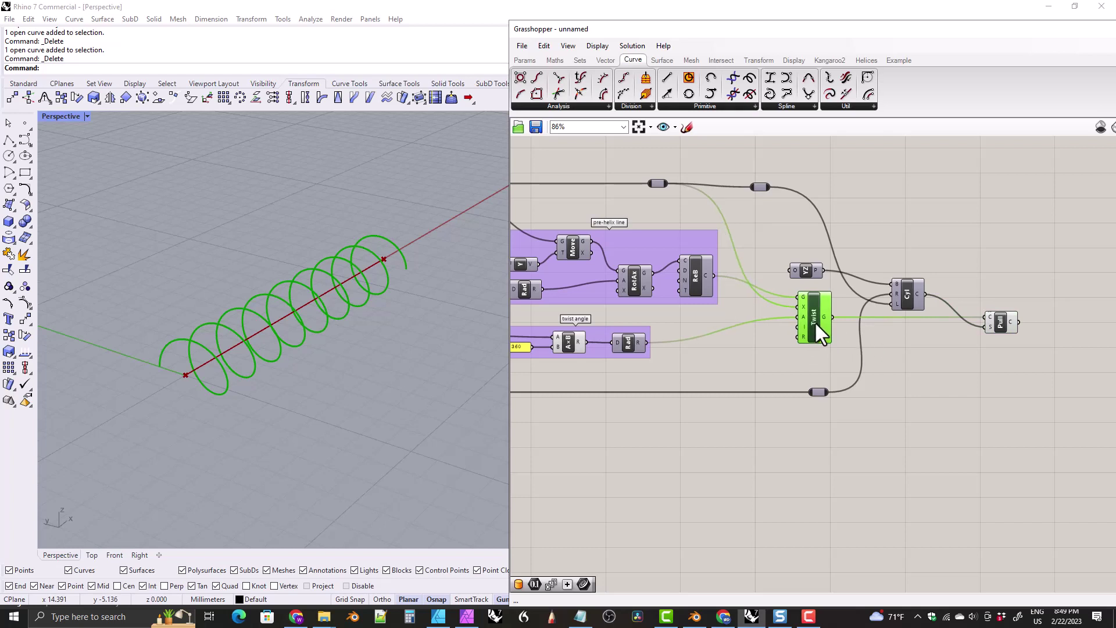
Examine the twisted helix's outline up close in the Right view to judge how far its turns deviate from a true circle
click(139, 555)
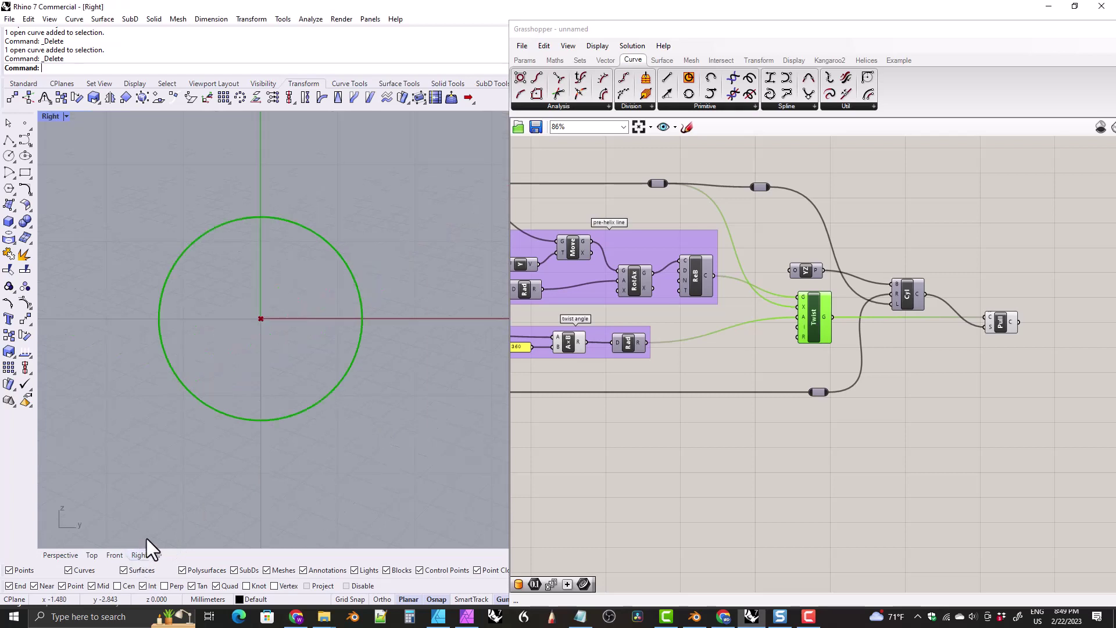
scroll(353, 328, up, 10)
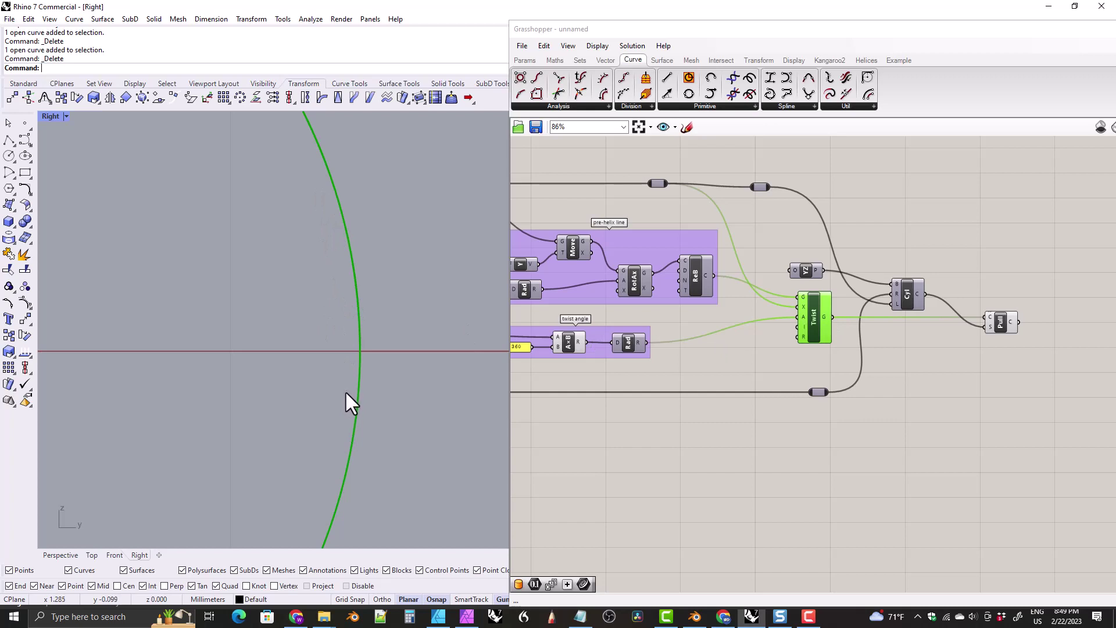
scroll(349, 372, up, 10)
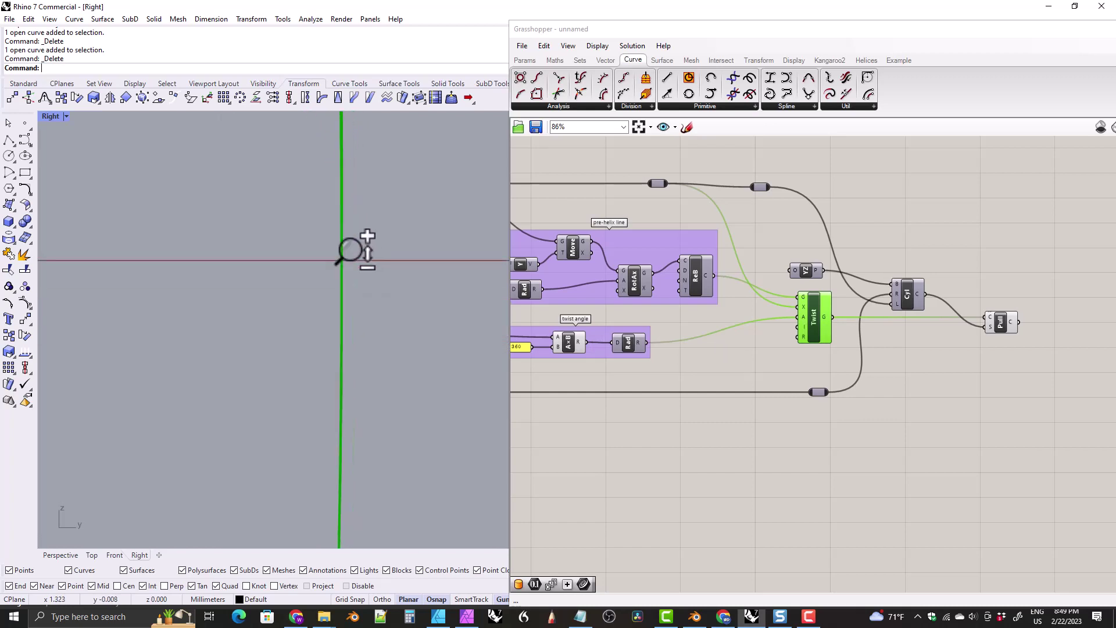
scroll(328, 326, up, 5)
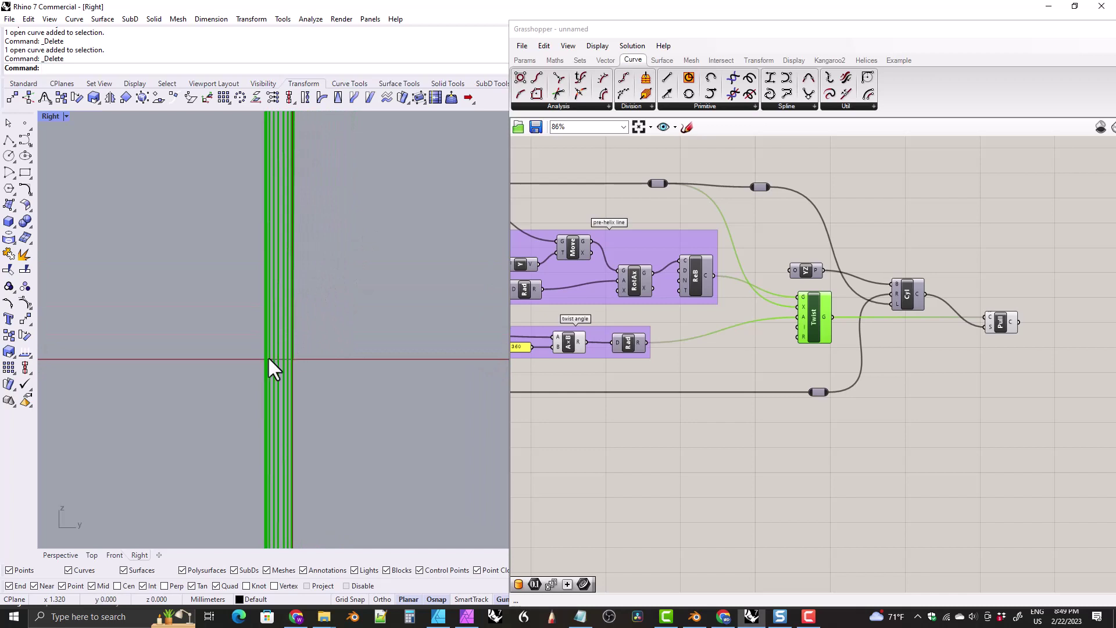
scroll(268, 351, up, 5)
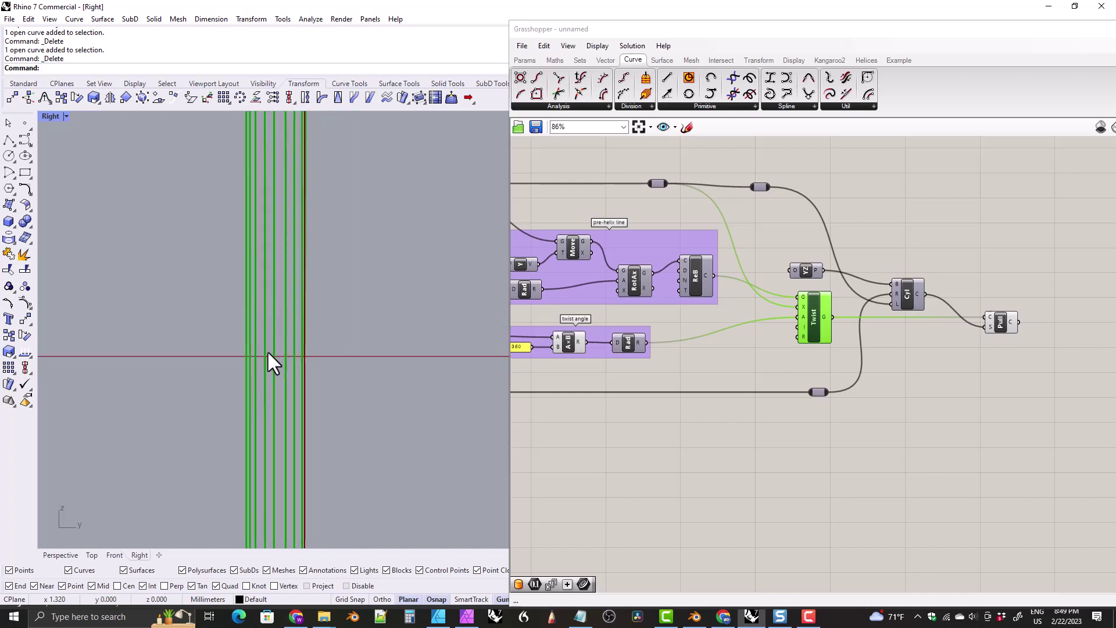
Compare the pulled curve with the twisted helix, and turn off the Twist component's preview
click(999, 323)
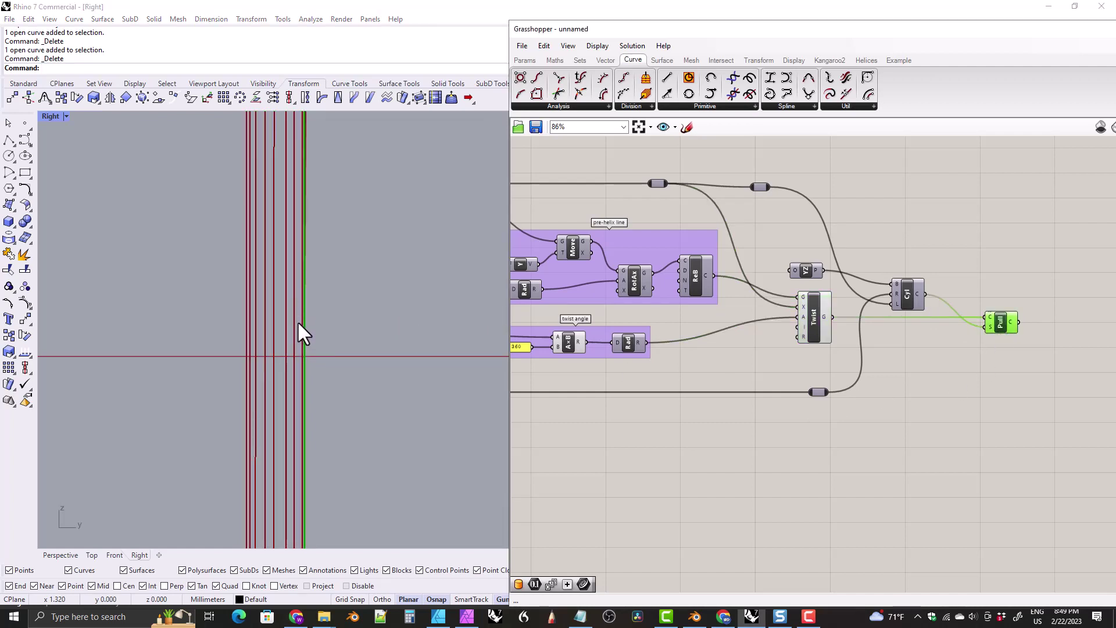
scroll(298, 325, up, 4)
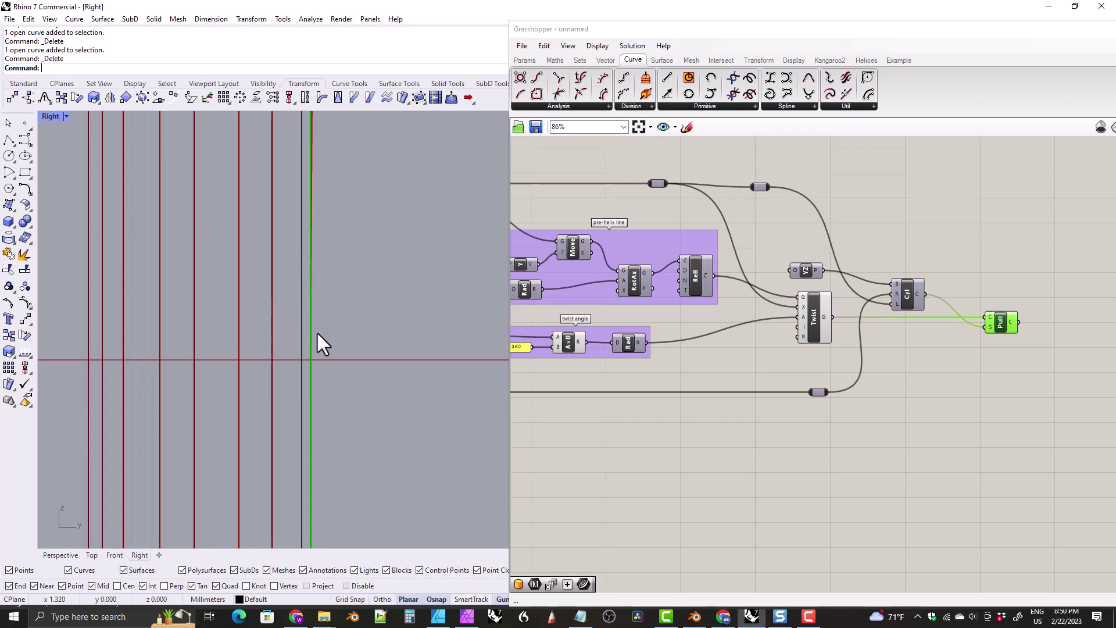
right_click(813, 320)
click(837, 344)
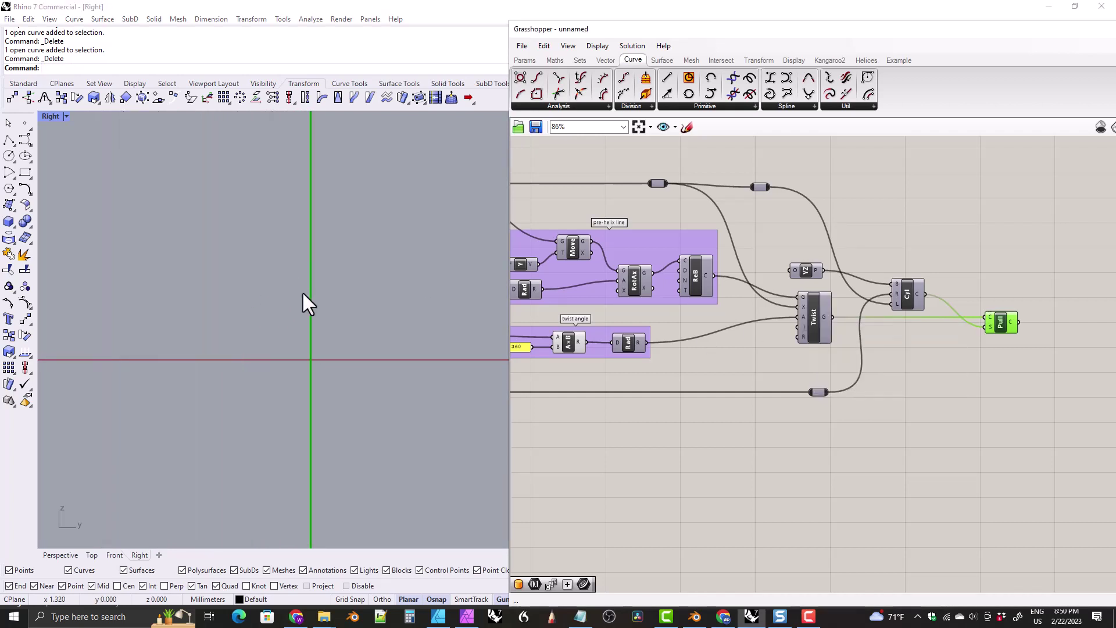
Inspect the pulled helix's outline up close in the Right view, and view the whole helix in the Perspective view
scroll(306, 344, up, 2)
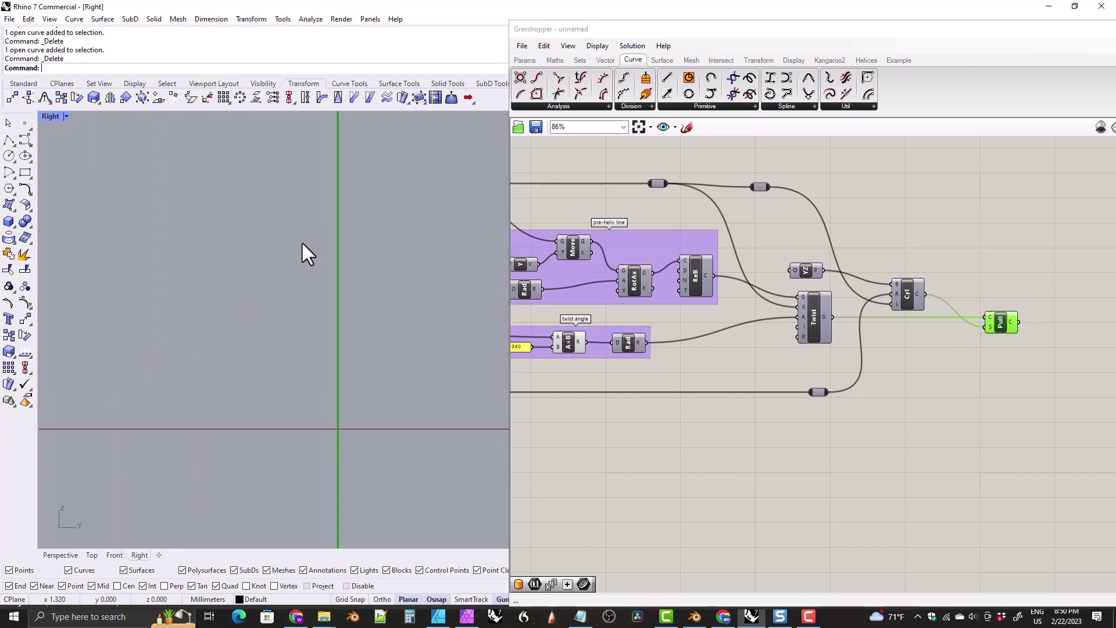
mouse_move(307, 250)
right_down()
mouse_move(326, 351)
mouse_move(285, 254)
right_up()
scroll(285, 254, up, 2)
scroll(311, 326, up, 2)
scroll(294, 212, down, 2)
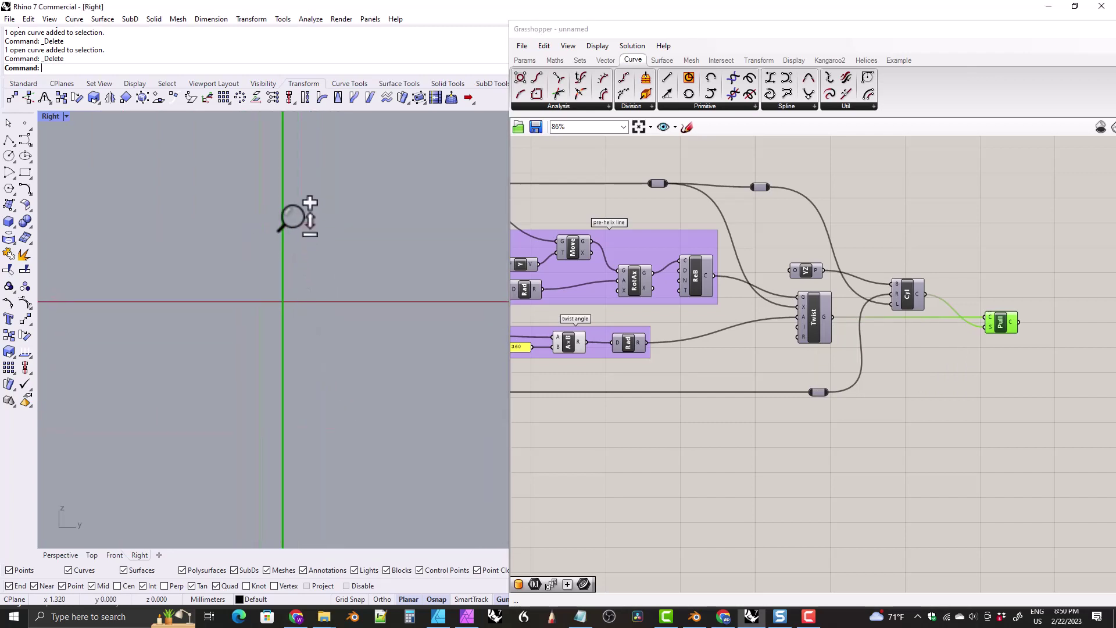
right_drag(294, 212, 284, 325)
scroll(265, 285, up, 2)
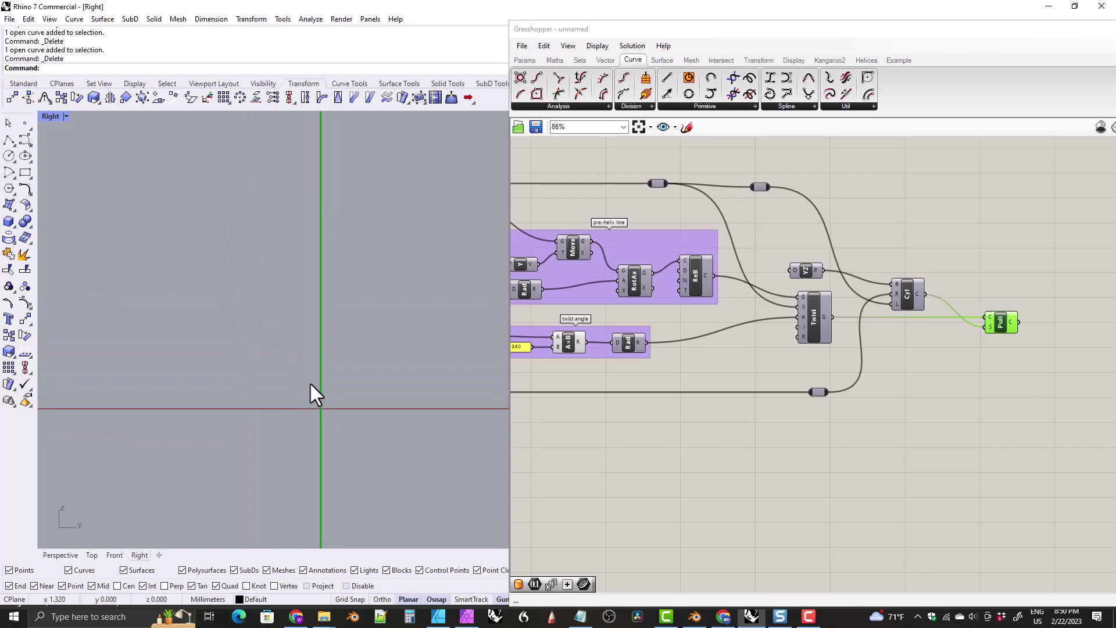
scroll(307, 369, up, 2)
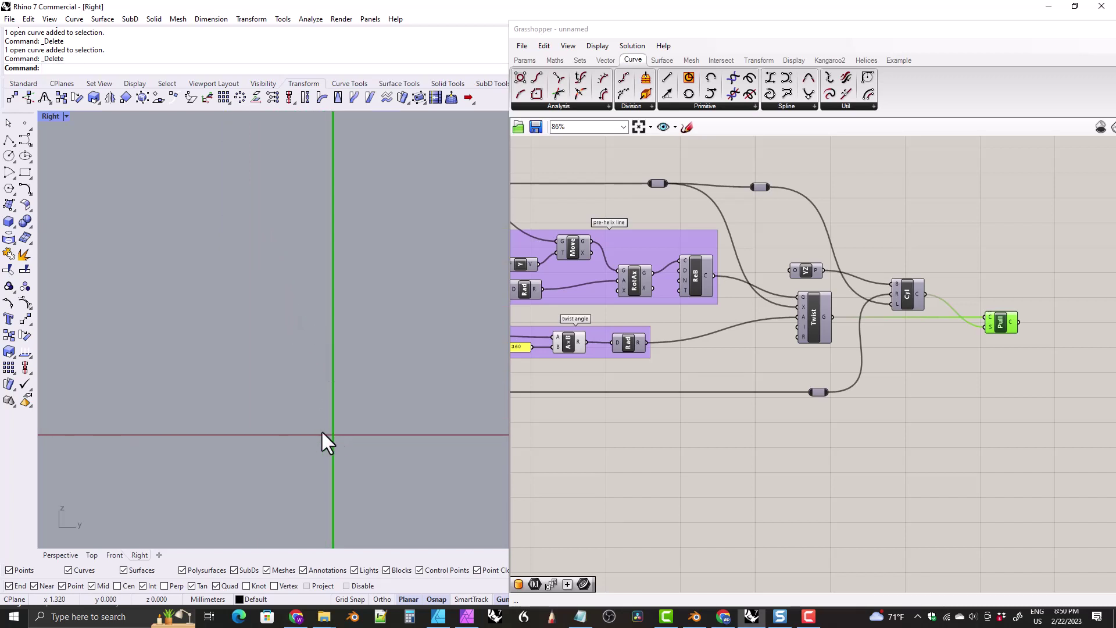
scroll(299, 287, down, 2)
scroll(324, 448, up, 2)
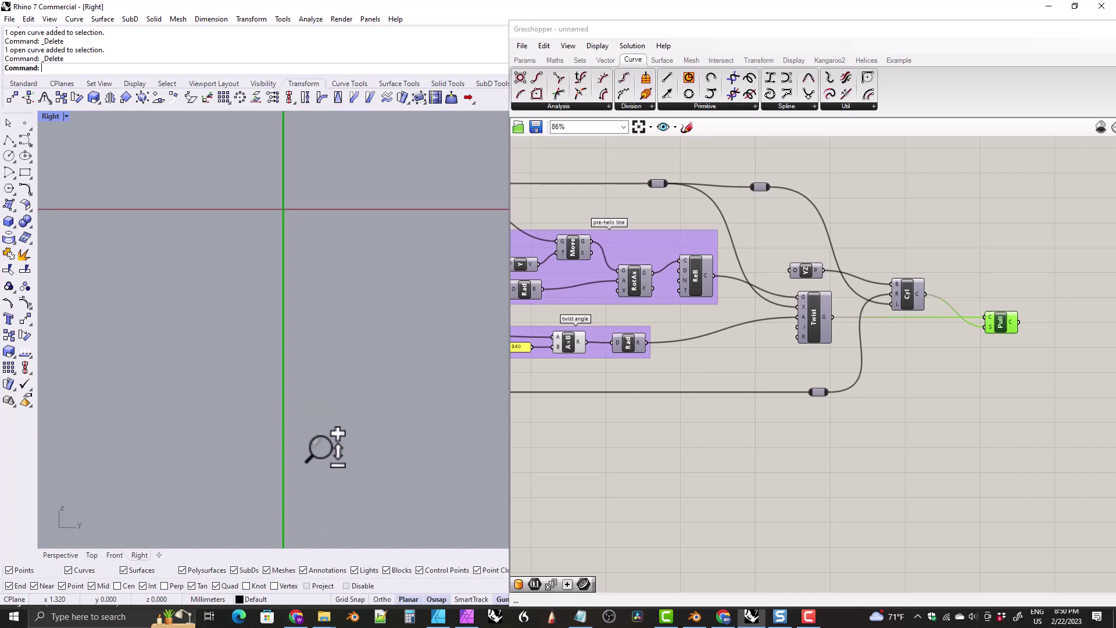
scroll(250, 377, down, 2)
scroll(169, 180, down, 3)
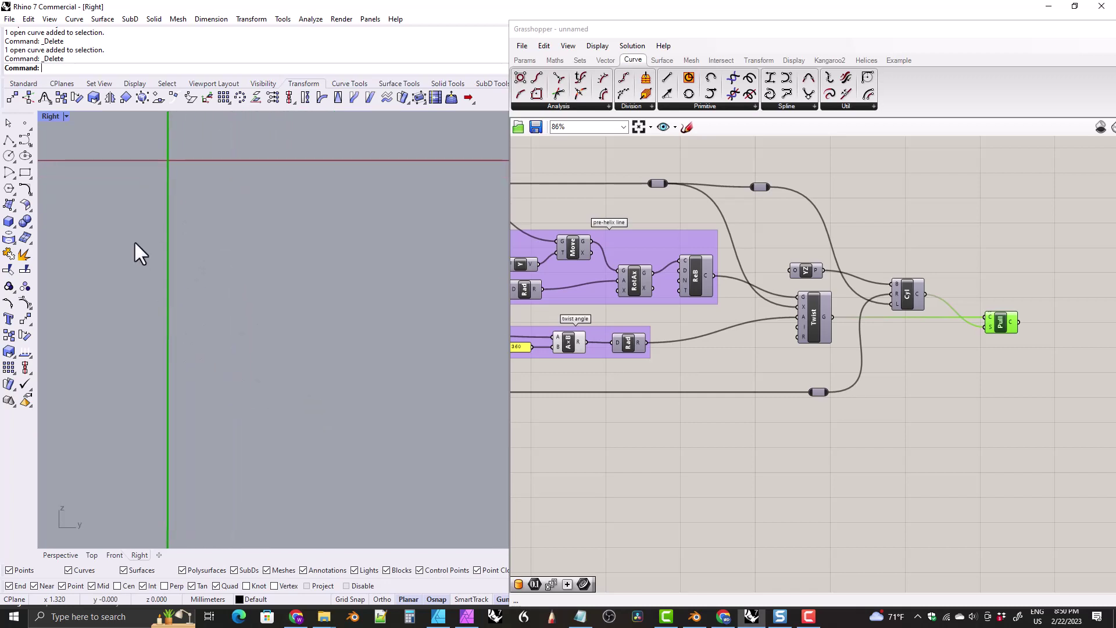
right_drag(192, 331, 203, 395)
scroll(194, 284, down, 3)
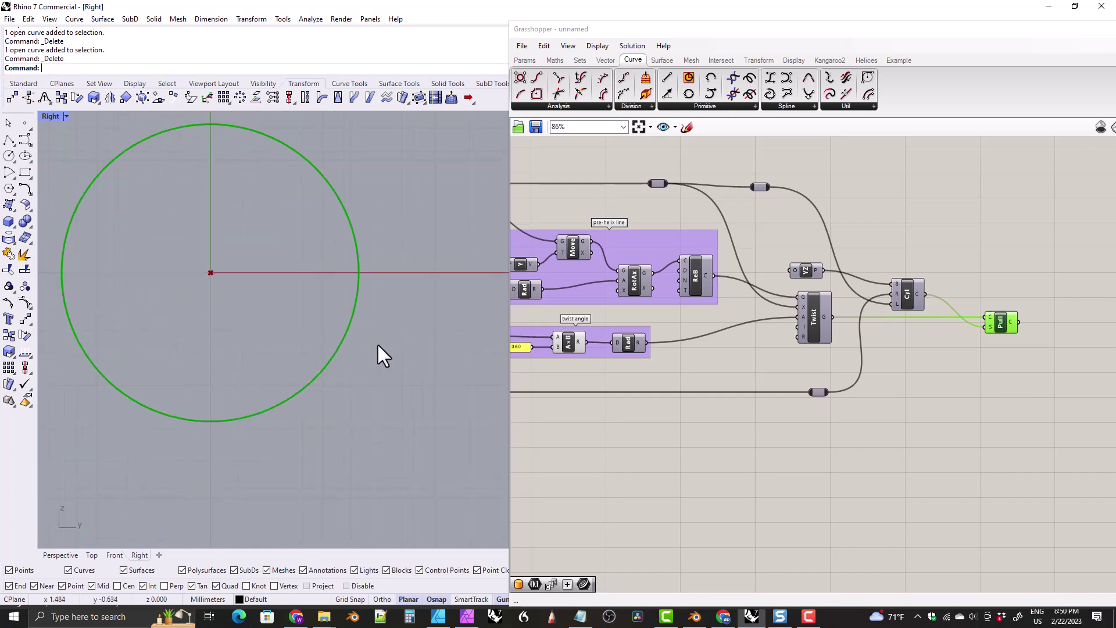
right_drag(291, 309, 342, 349)
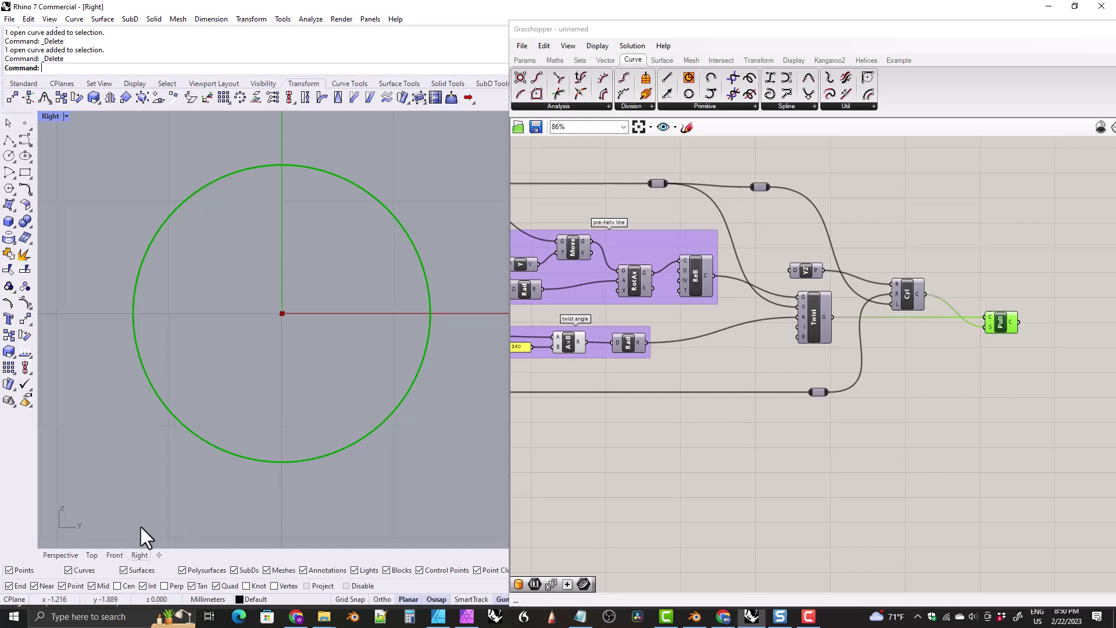
click(58, 555)
right_drag(168, 465, 258, 410)
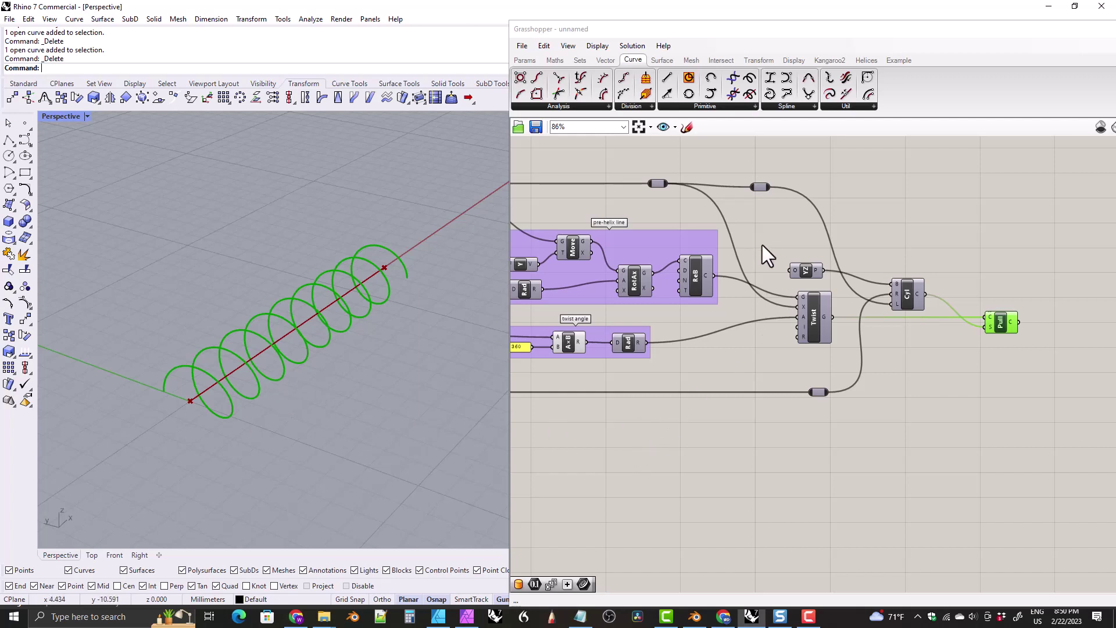
Group the YZ plane, Twist, Cylinder and Pull components, label the group helix, and nudge it slightly
drag(765, 250, 1021, 371)
drag(1043, 375, 1043, 377)
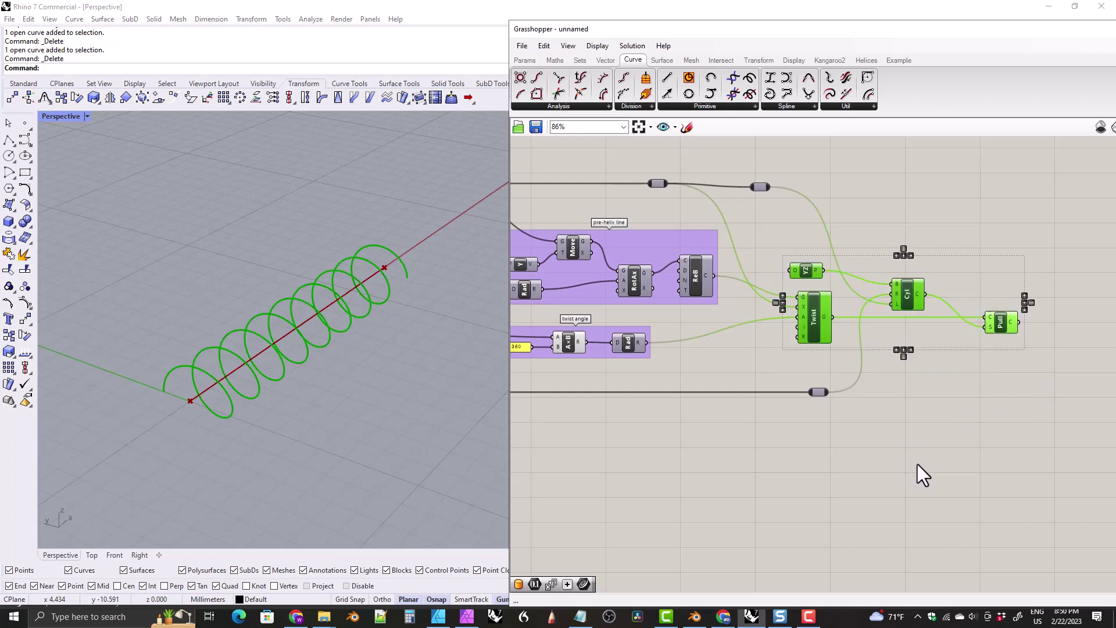
key(ctrl+g)
right_click(943, 338)
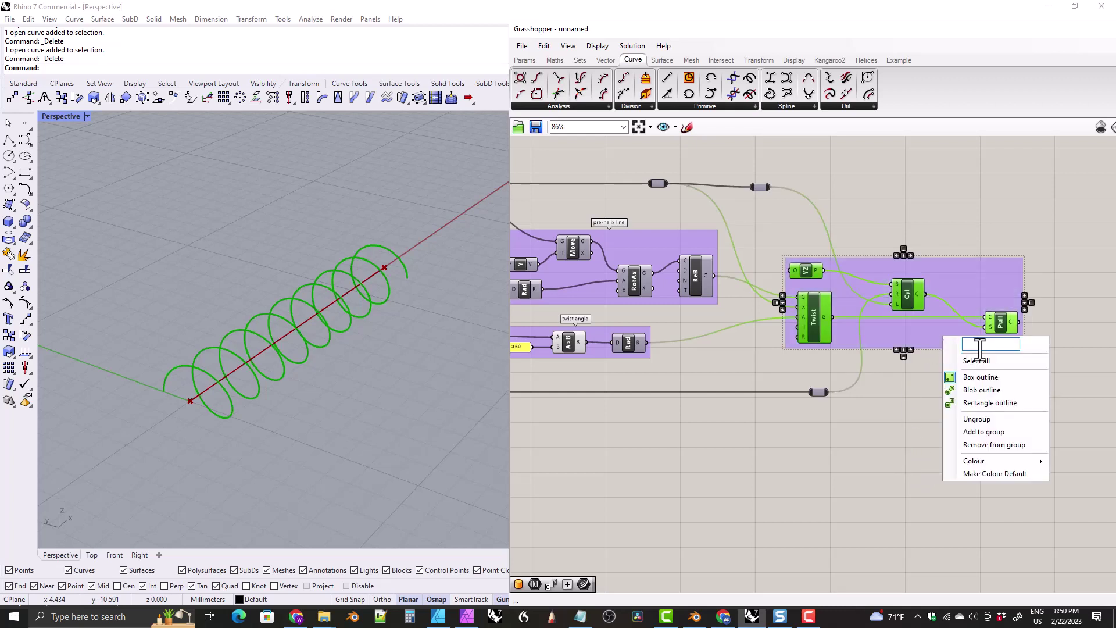
text(helix)
click(869, 385)
drag(899, 338, 905, 336)
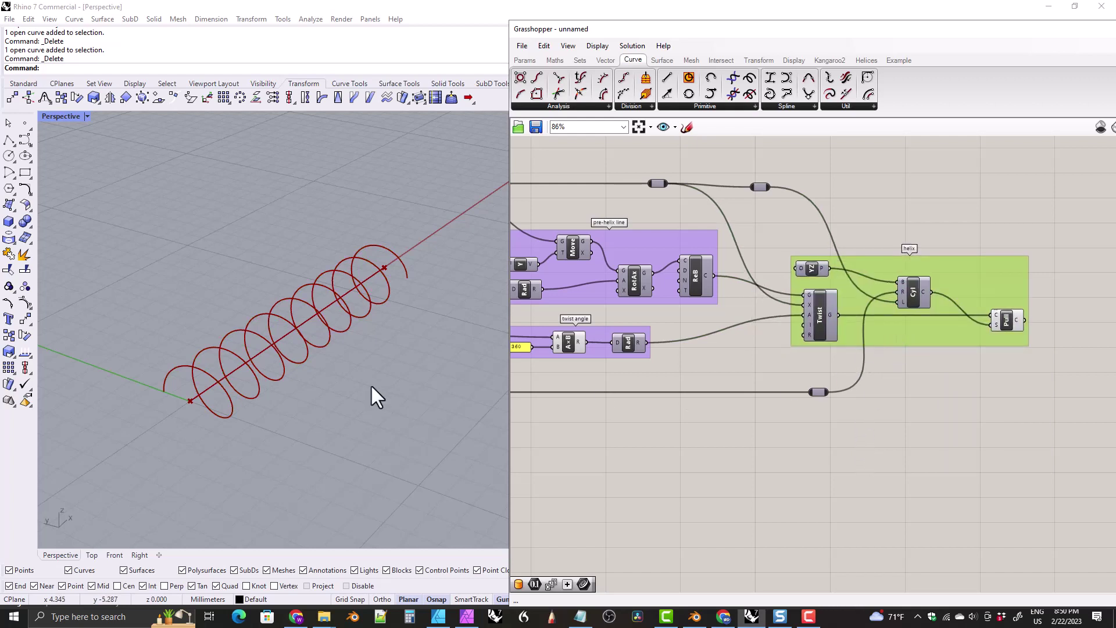
right_drag(325, 386, 250, 399)
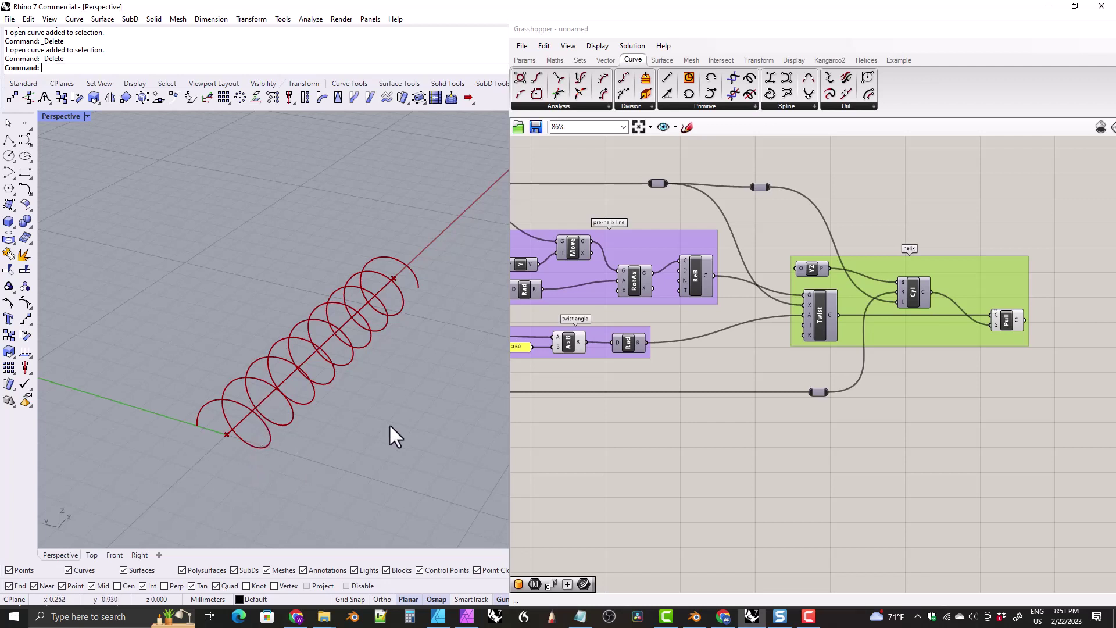
Add an integer number slider ranging from 1 to 5 near the existing input sliders
click(743, 414)
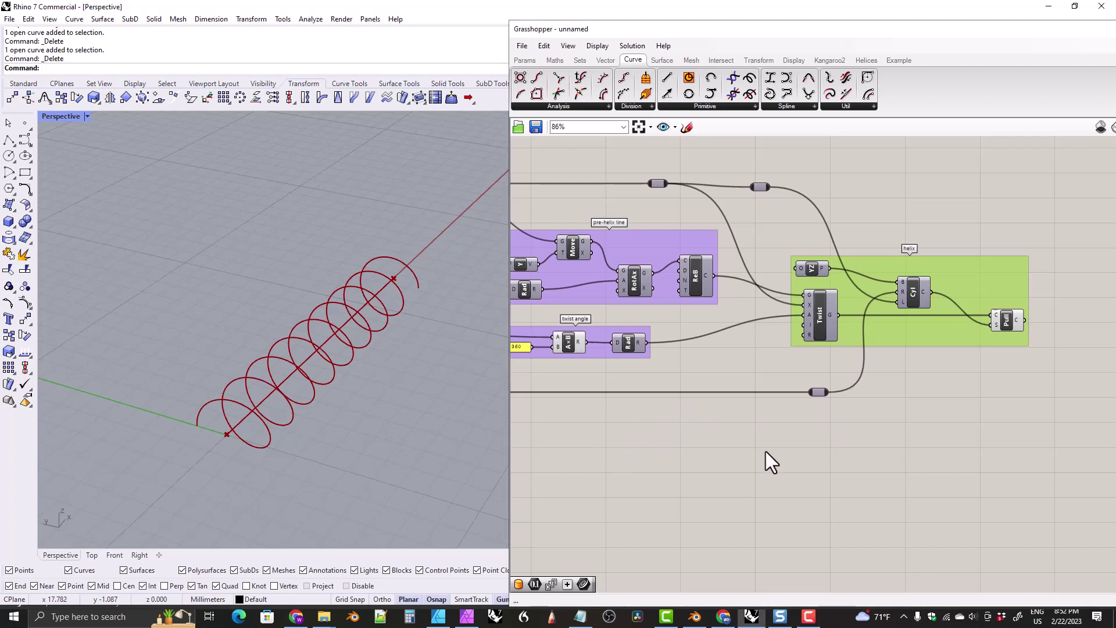
right_drag(766, 451, 899, 448)
right_drag(643, 426, 681, 430)
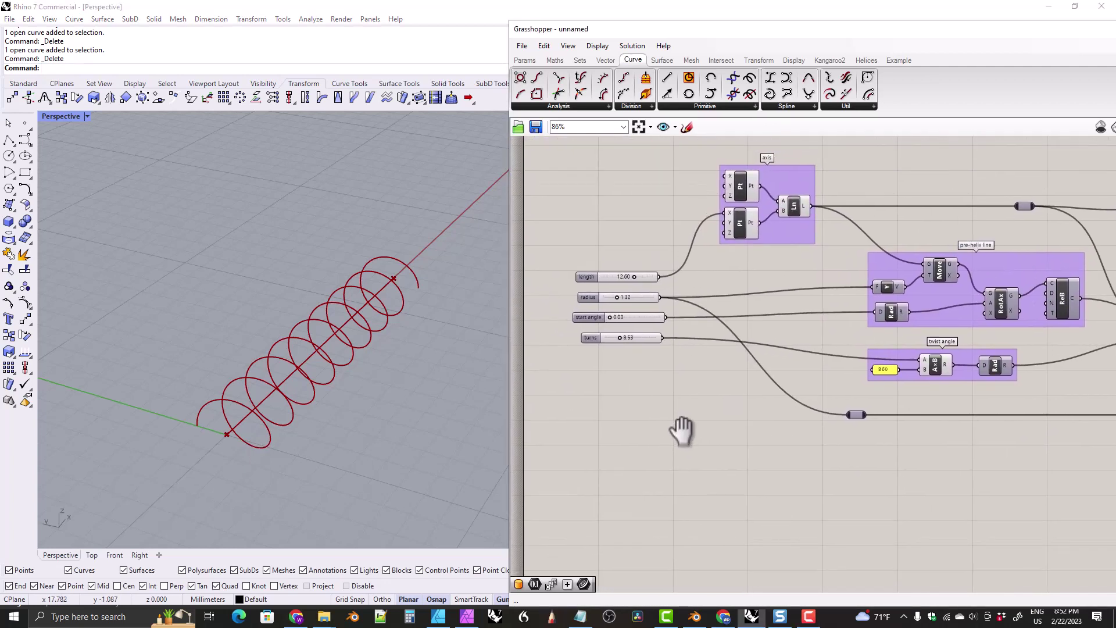
scroll(647, 333, up, 3)
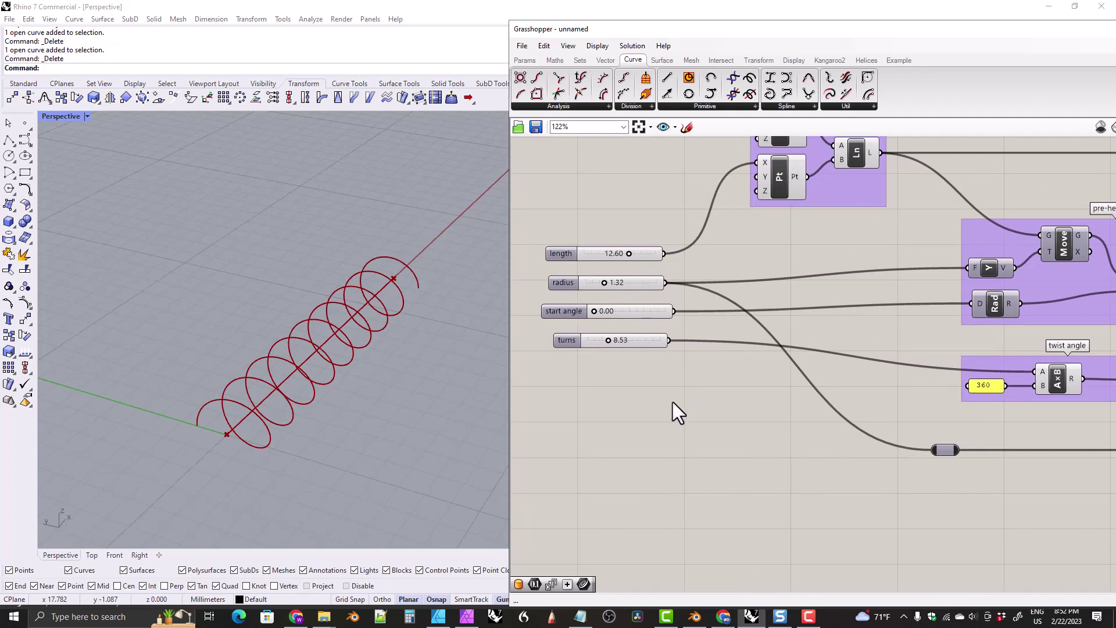
double_click(683, 428)
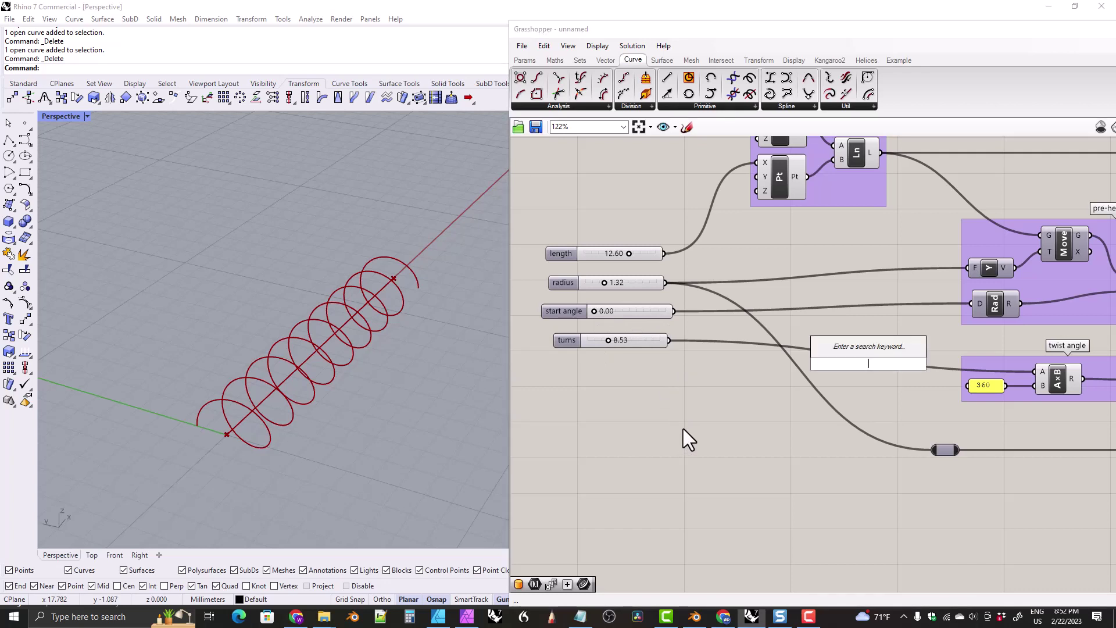
text(1)
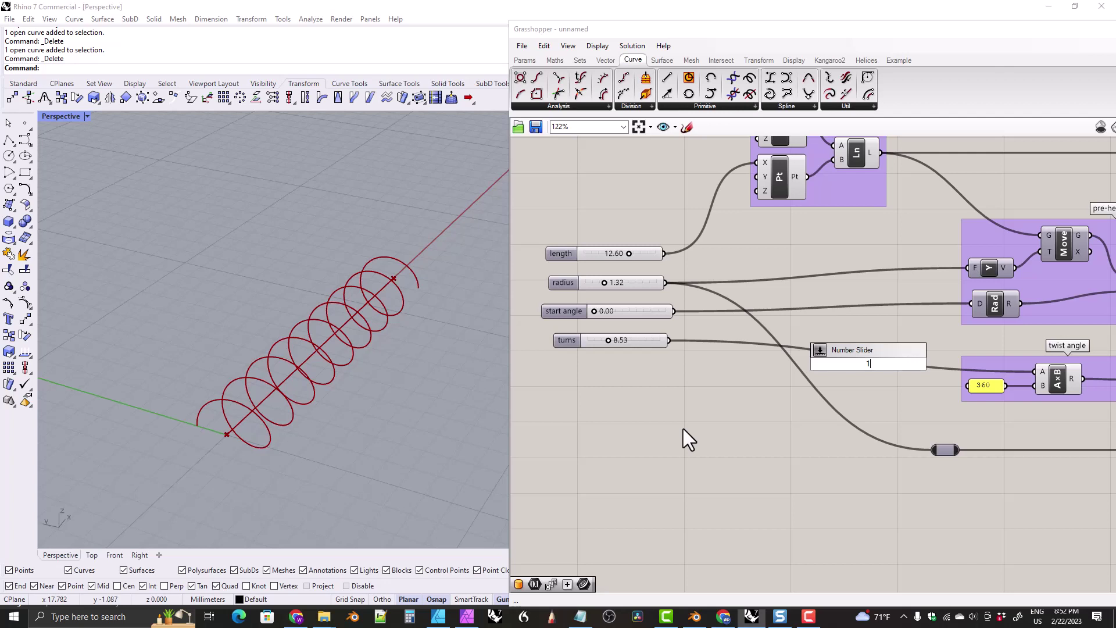
text(<)
text(5)
key(Return)
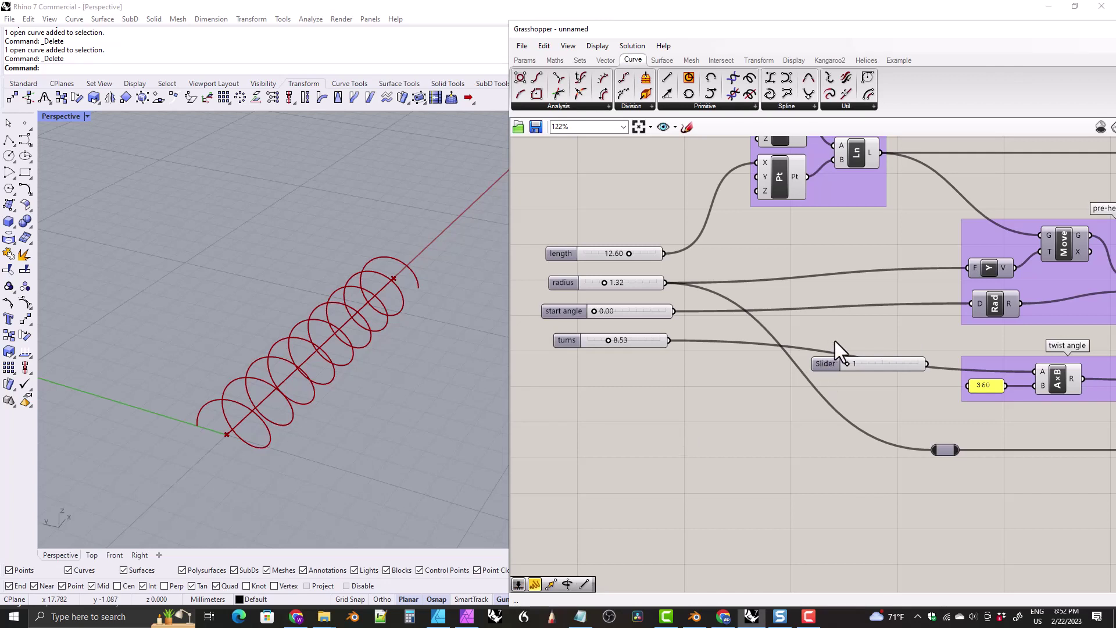
drag(850, 366, 926, 367)
Place the new slider between the start angle and turns sliders, making room for it, and name it strands
drag(828, 368, 571, 378)
drag(573, 333, 574, 375)
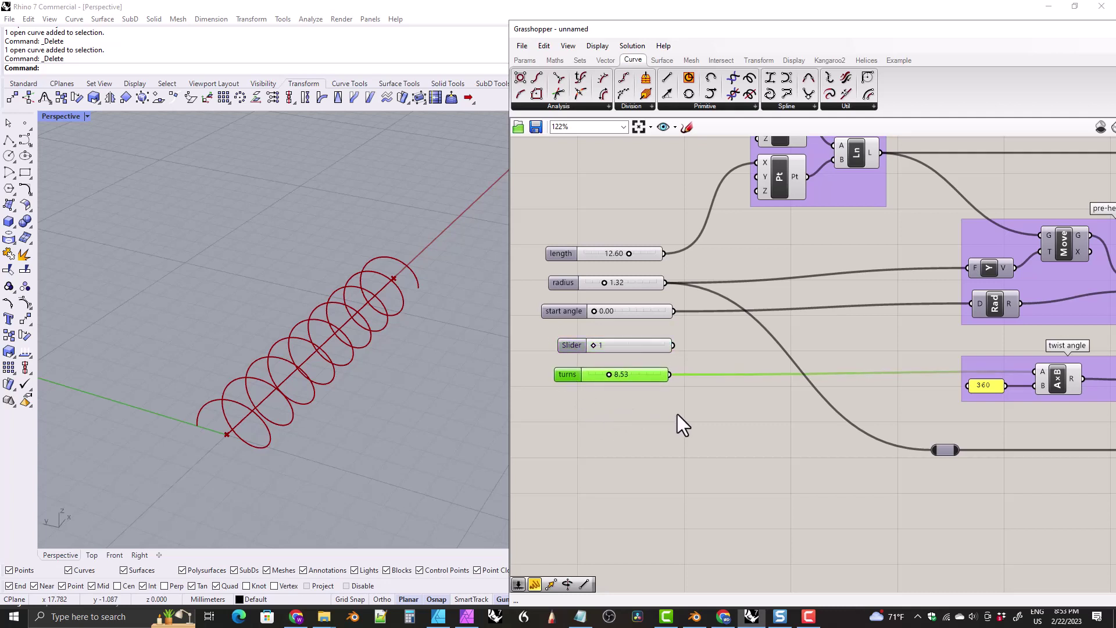
right_click(576, 347)
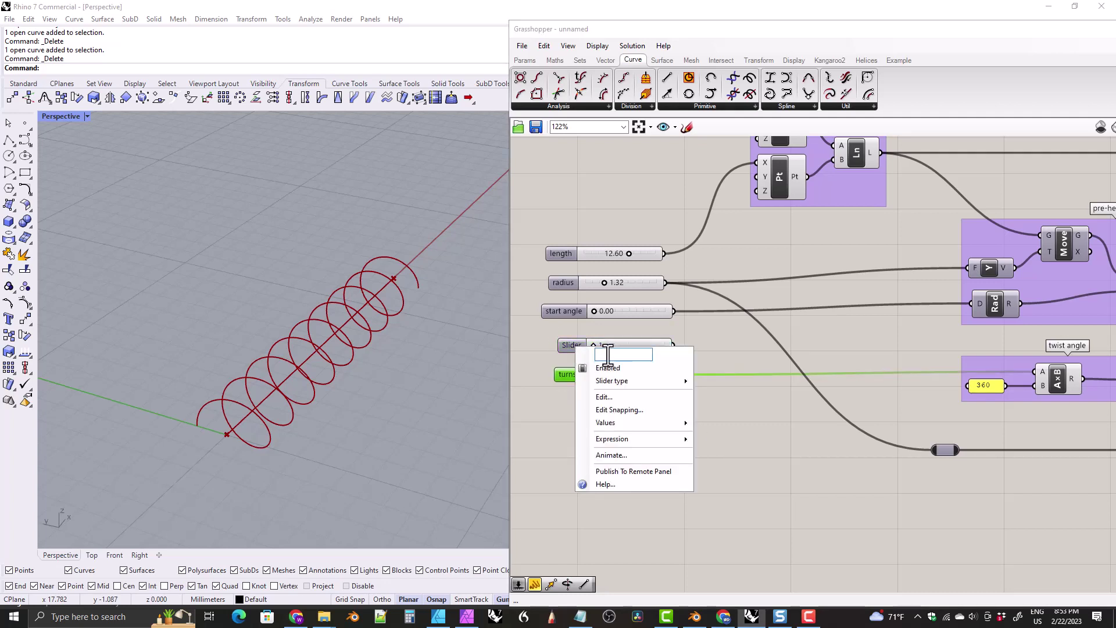
text(strands)
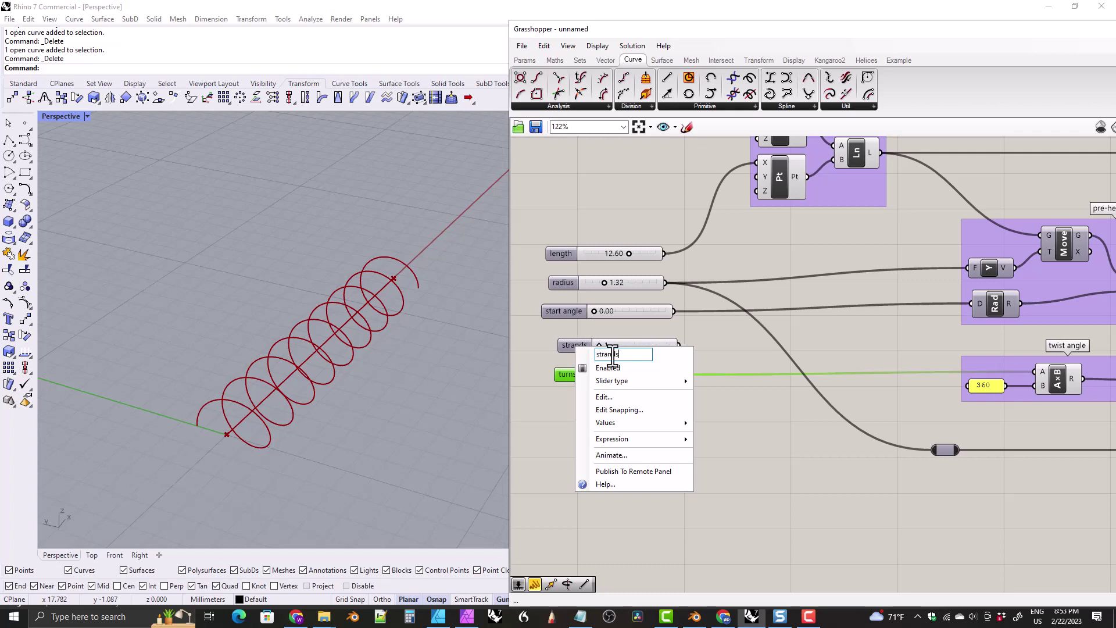
click(727, 451)
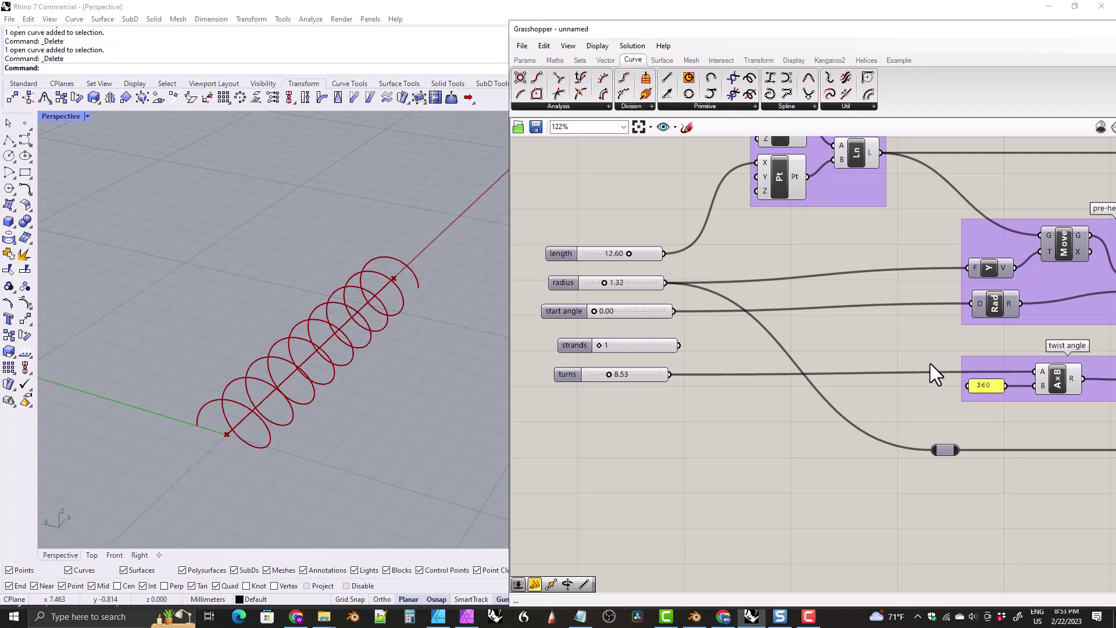
Set the turns slider to 0.00 to straighten the helix, and nudge the strands slider into line with the other sliders
mouse_move(834, 329)
right_down()
mouse_move(842, 321)
mouse_move(780, 324)
mouse_move(816, 325)
right_up()
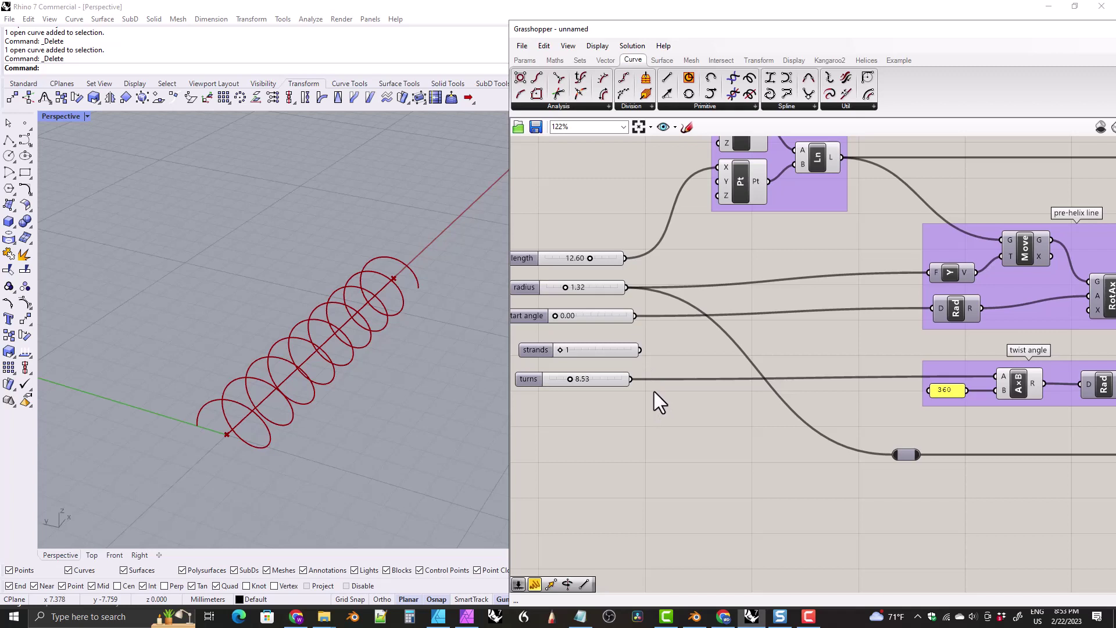
right_drag(653, 401, 706, 397)
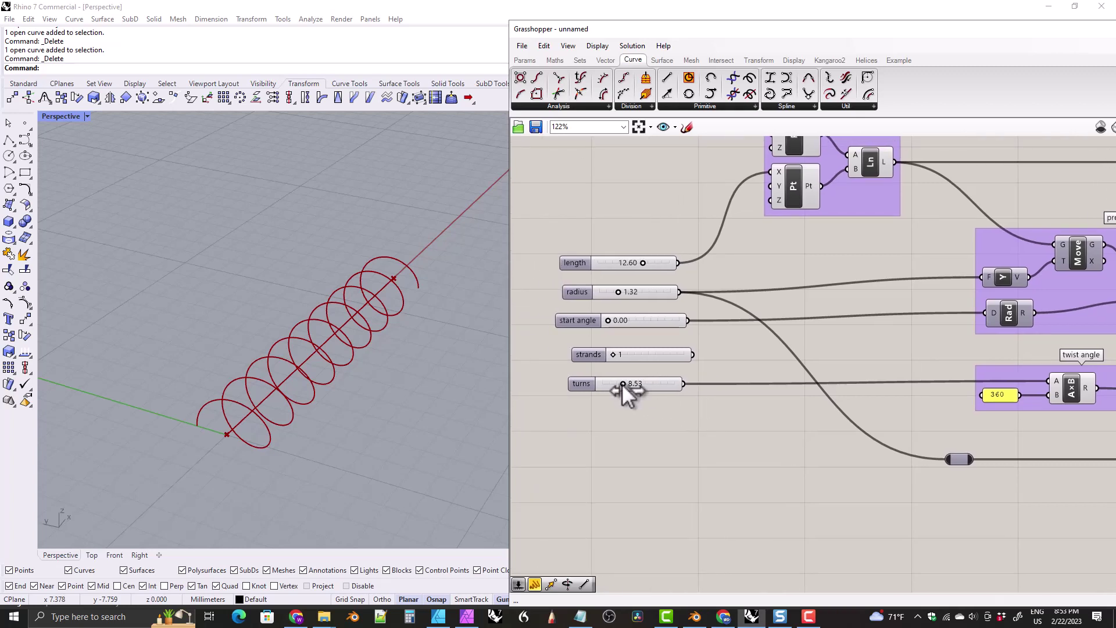
drag(622, 383, 596, 386)
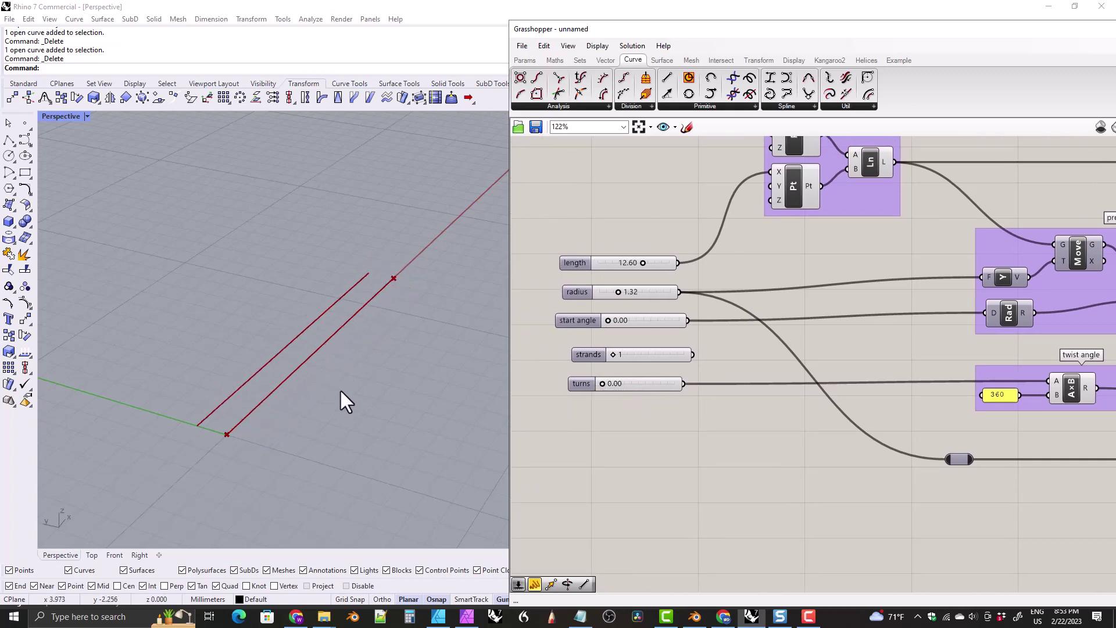
drag(598, 348, 592, 345)
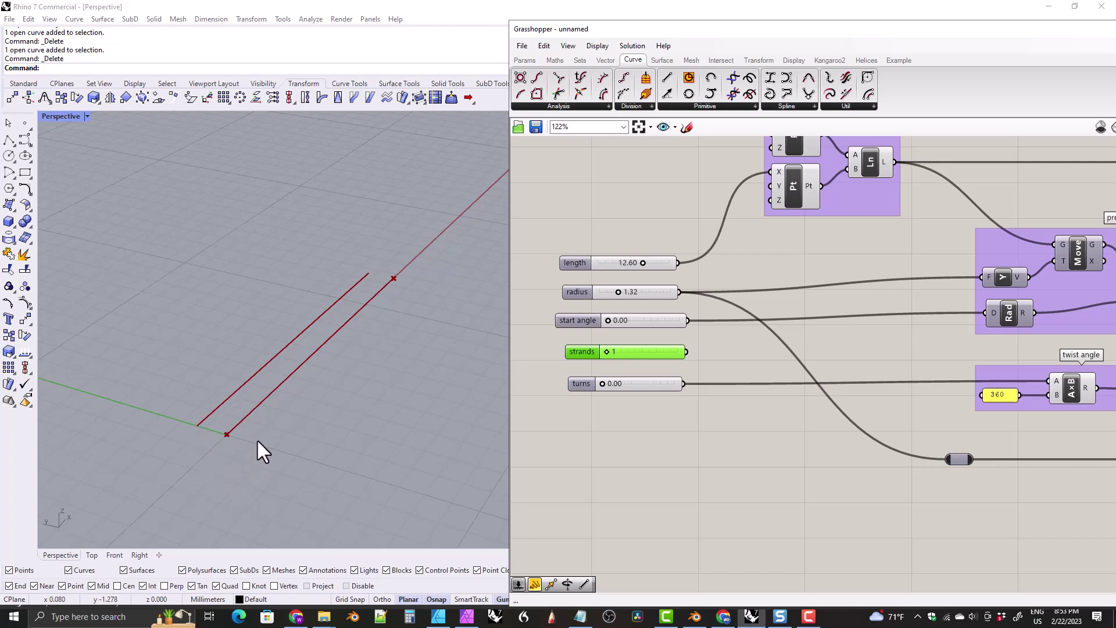
click(344, 84)
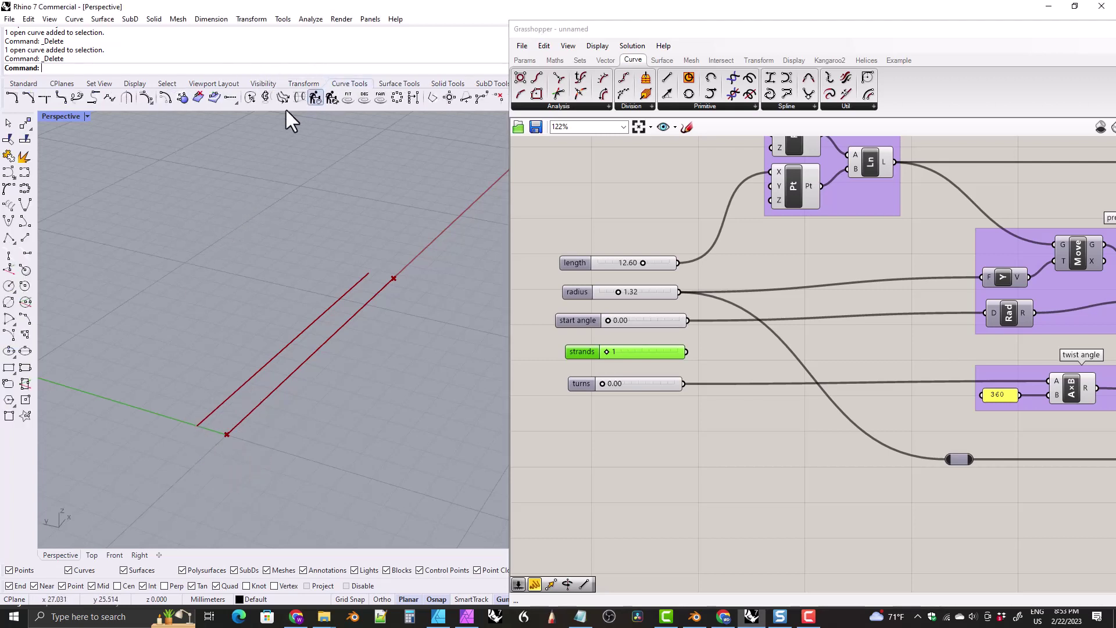
click(9, 285)
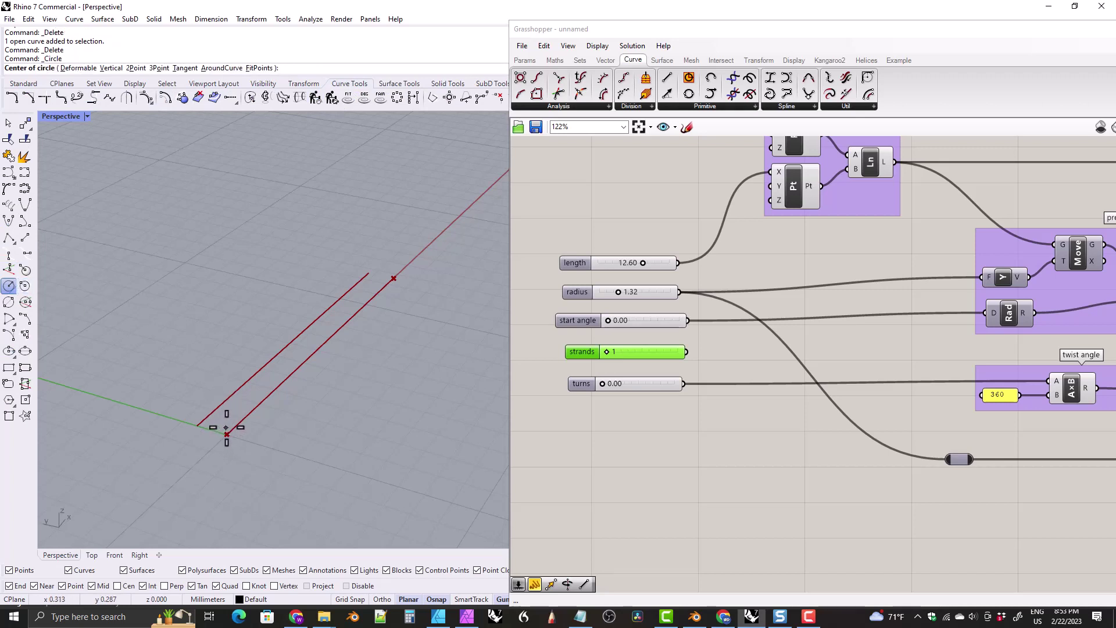
text(0)
key(Return)
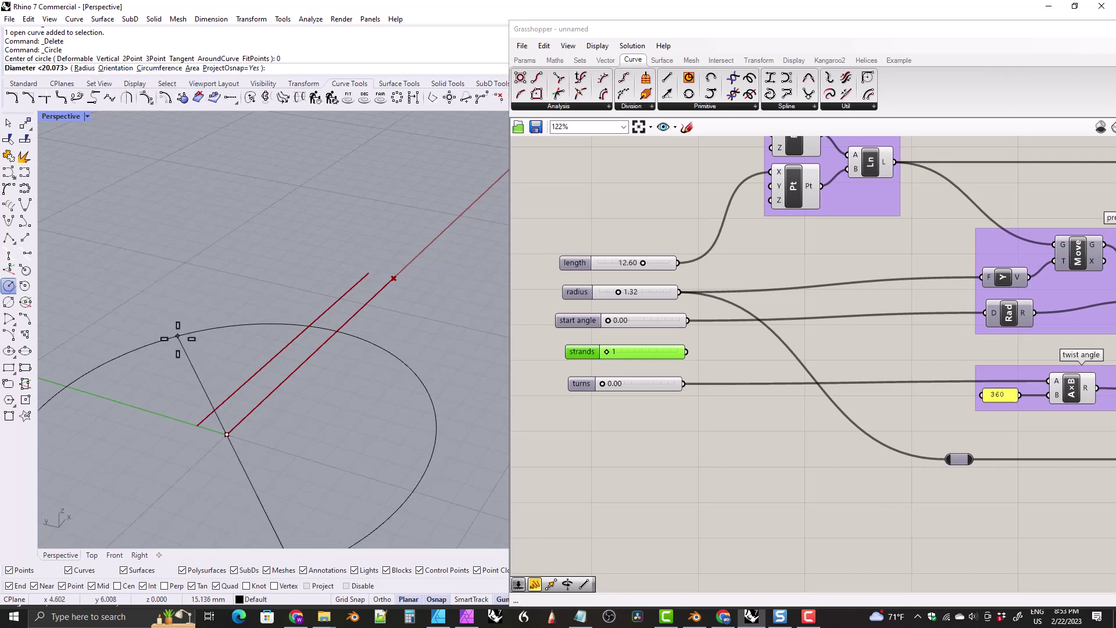
key(Escape)
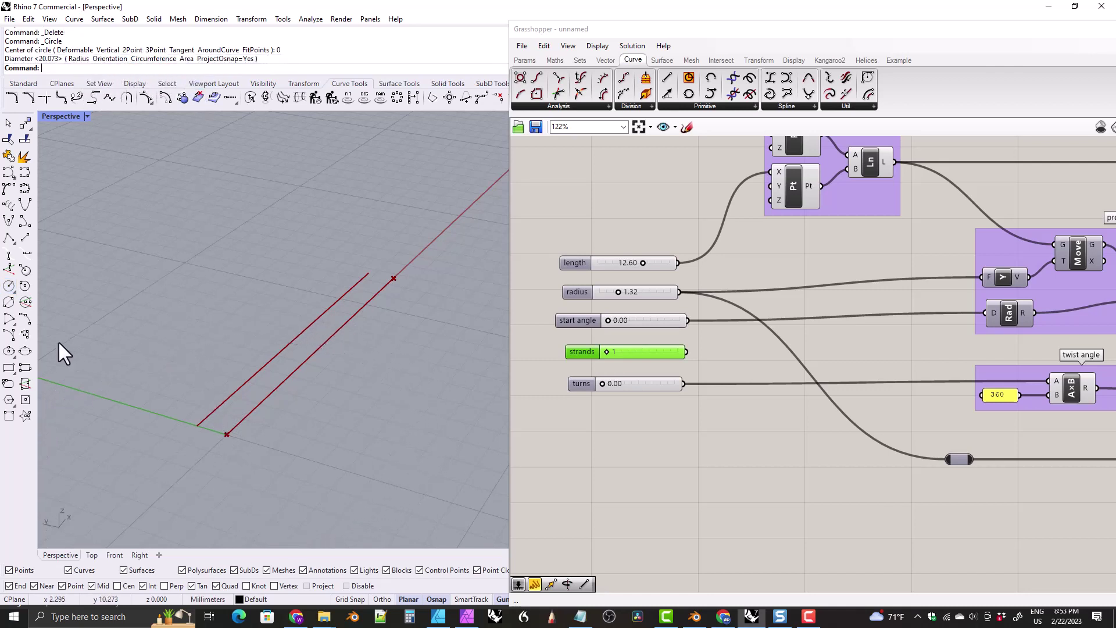
Draw a vertical circle centred on the origin around the axis start, with a radius slightly larger than the offset of the pre-helix line
click(9, 286)
click(111, 68)
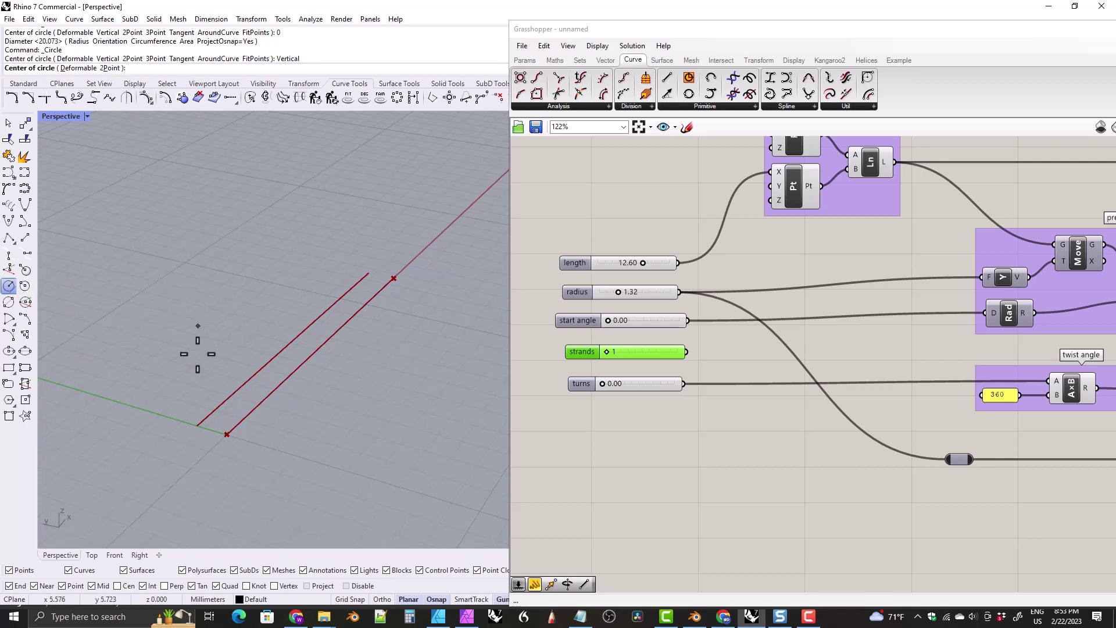
text(0)
key(Return)
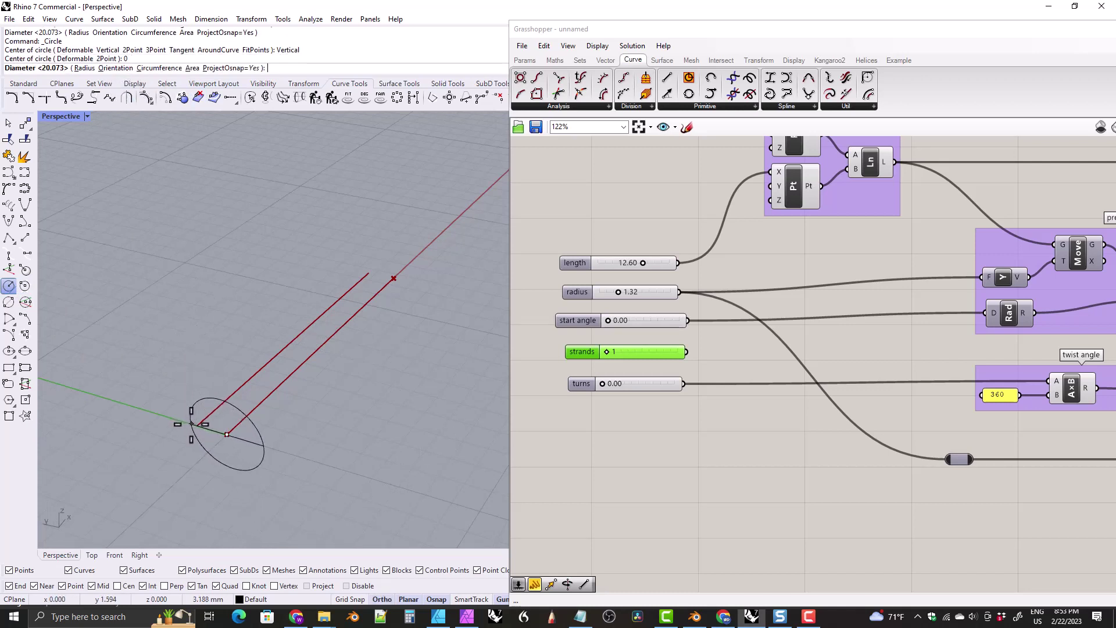
click(188, 422)
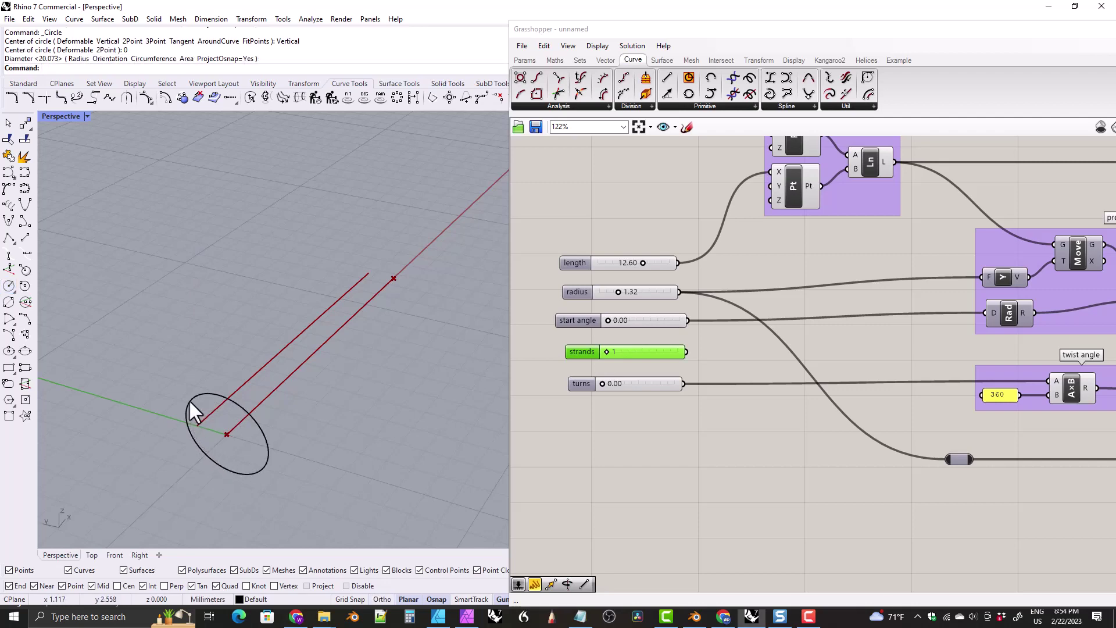
click(190, 410)
right_drag(259, 424, 194, 383)
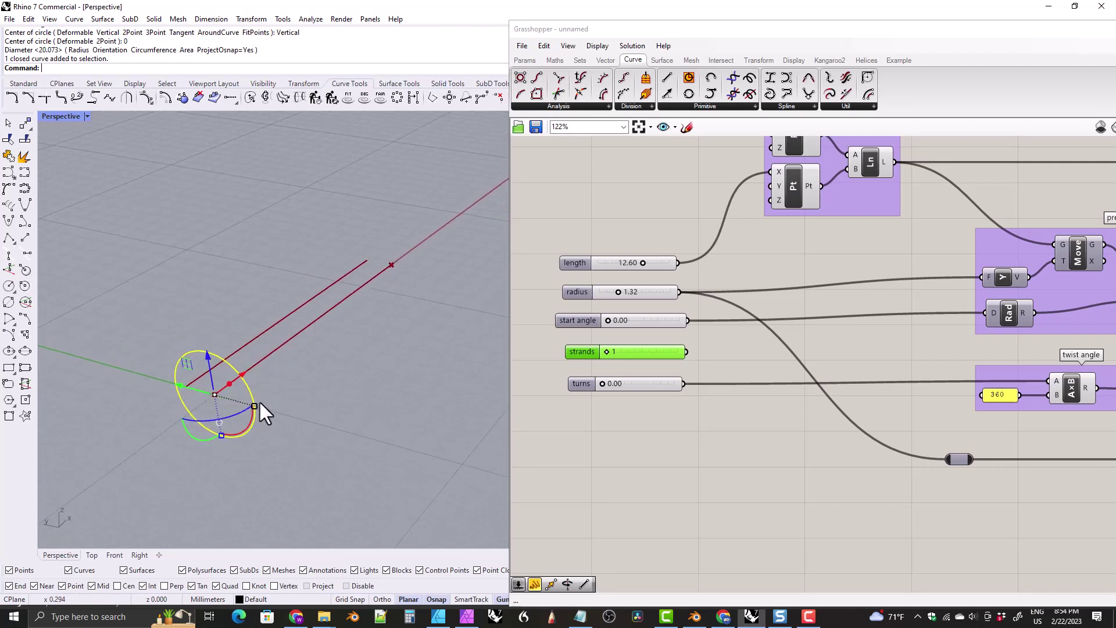
key(Escape)
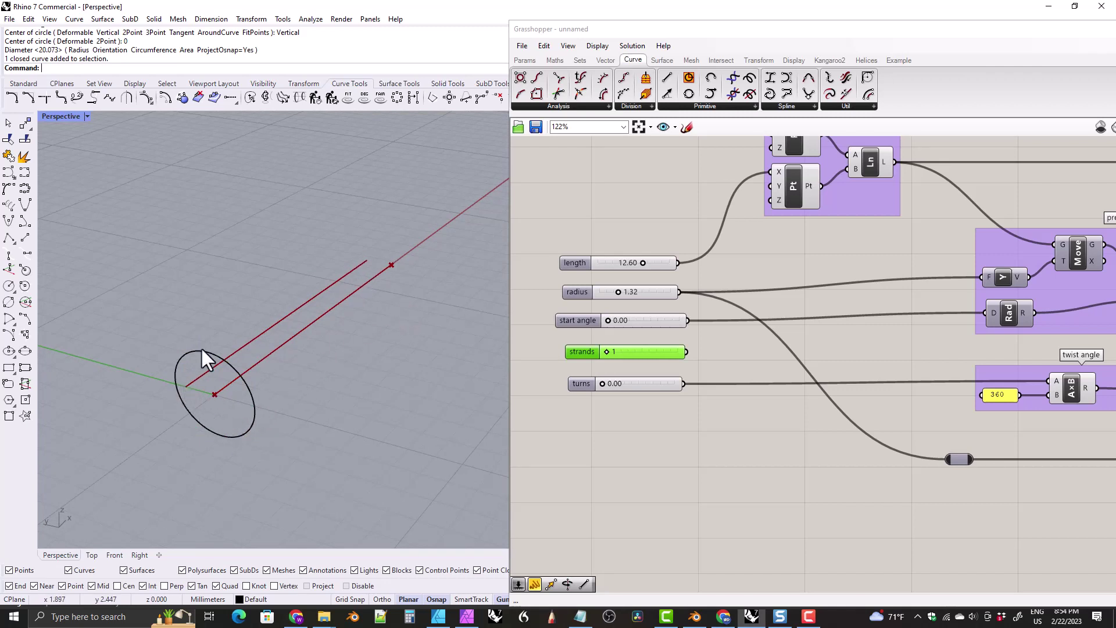
Divide the vertical circle into 3 segments with the Divide command, and inspect the spacing of the division points
click(243, 433)
text(Divide)
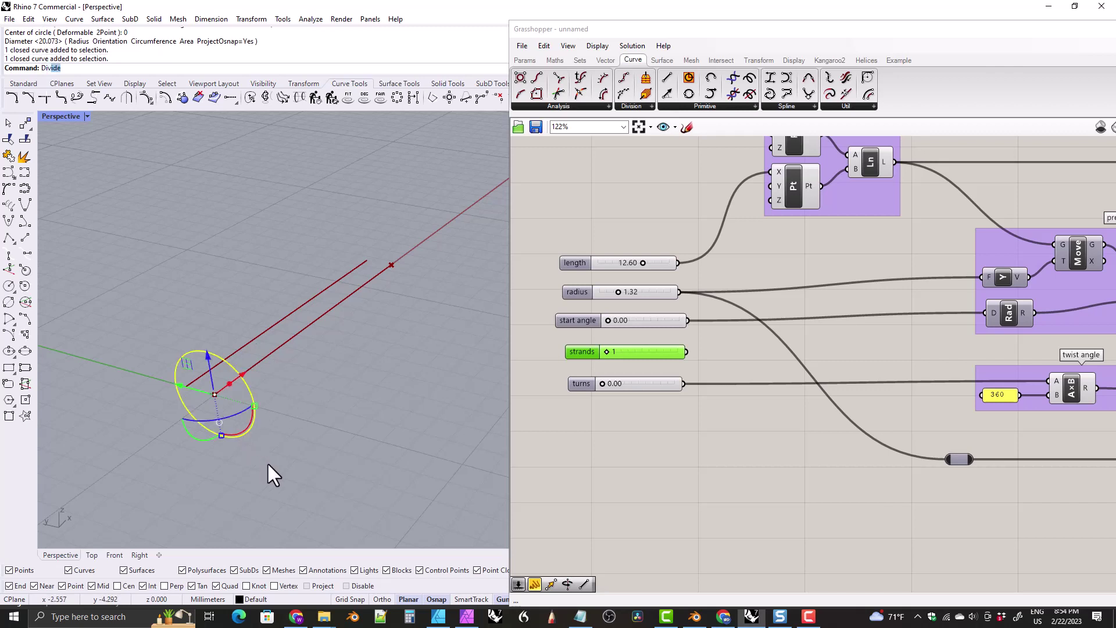
key(Return)
text(3)
key(Return)
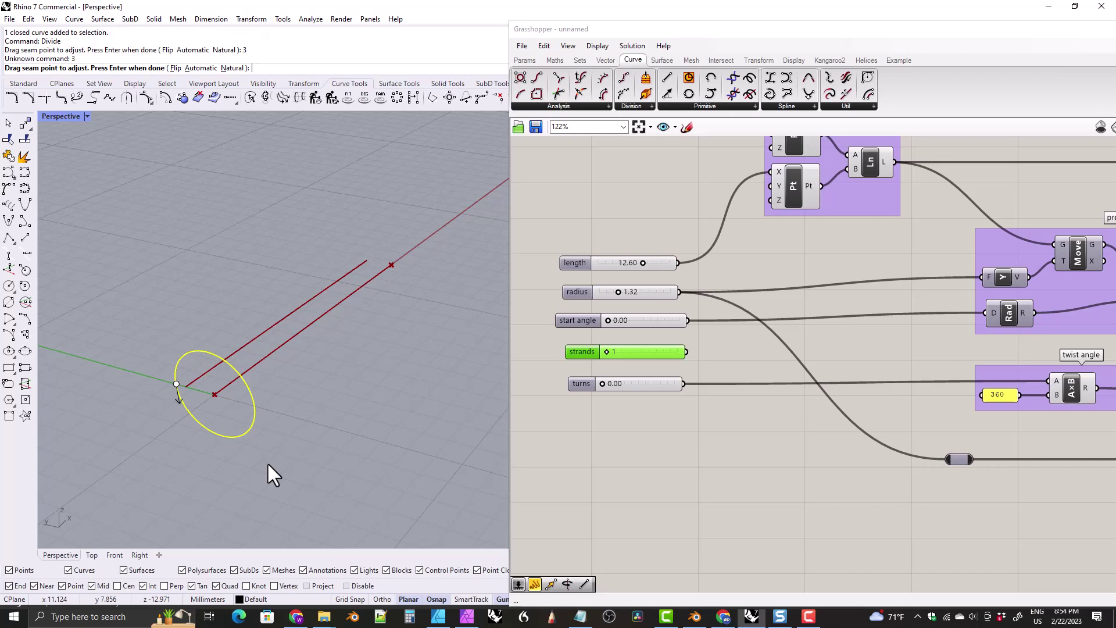
key(Return)
text(3)
key(Return)
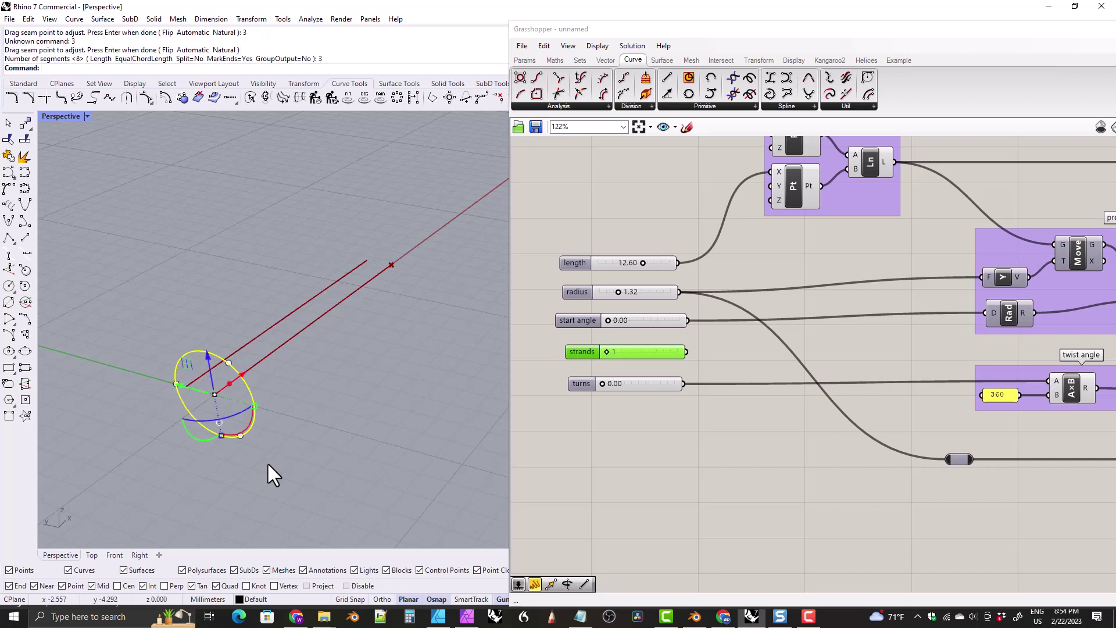
right_drag(306, 426, 361, 386)
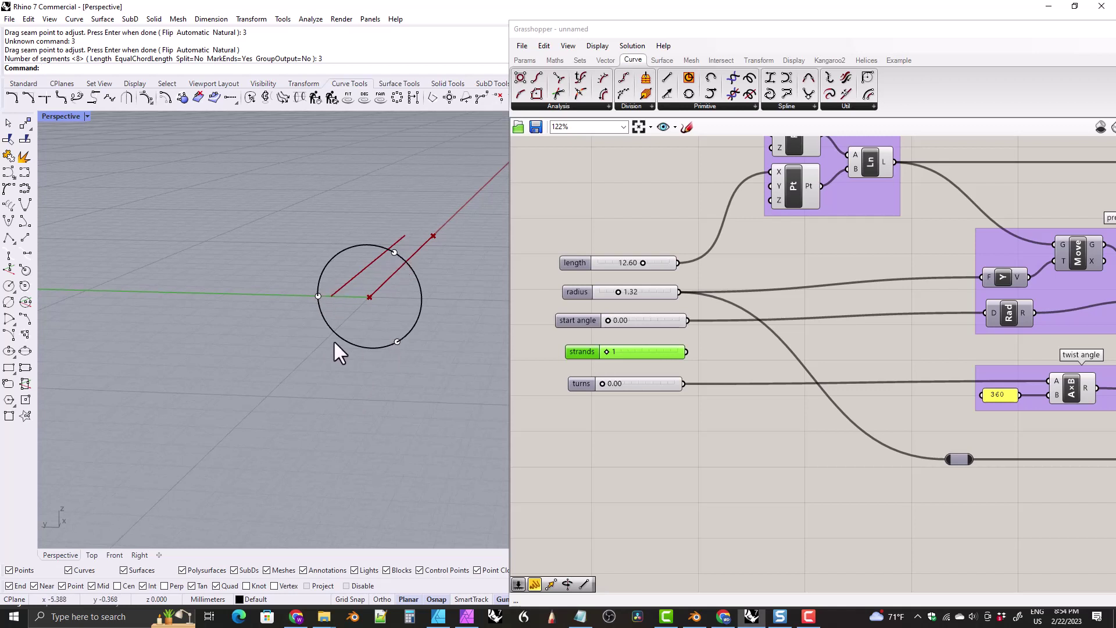
right_drag(334, 343, 252, 377)
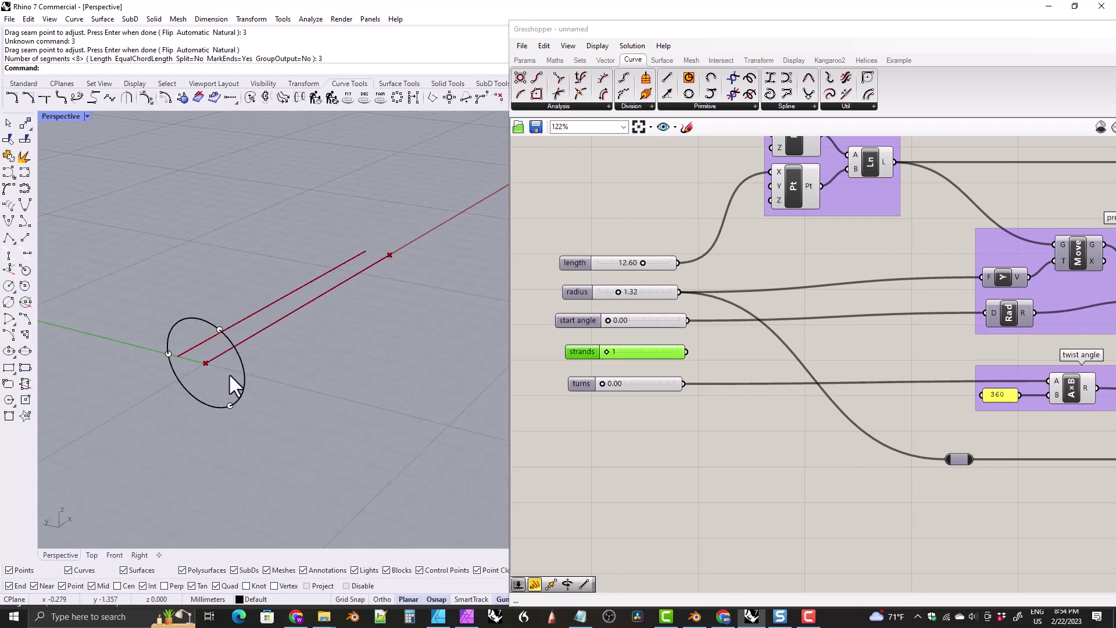
Delete the demonstration circle together with its three division points
drag(140, 312, 297, 448)
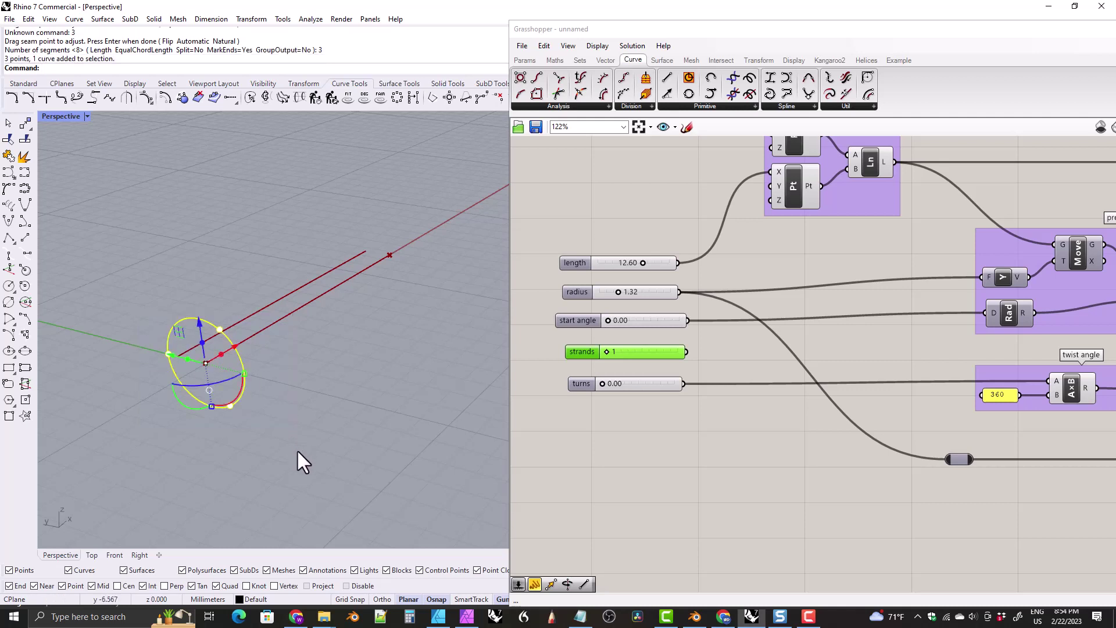
key(Delete)
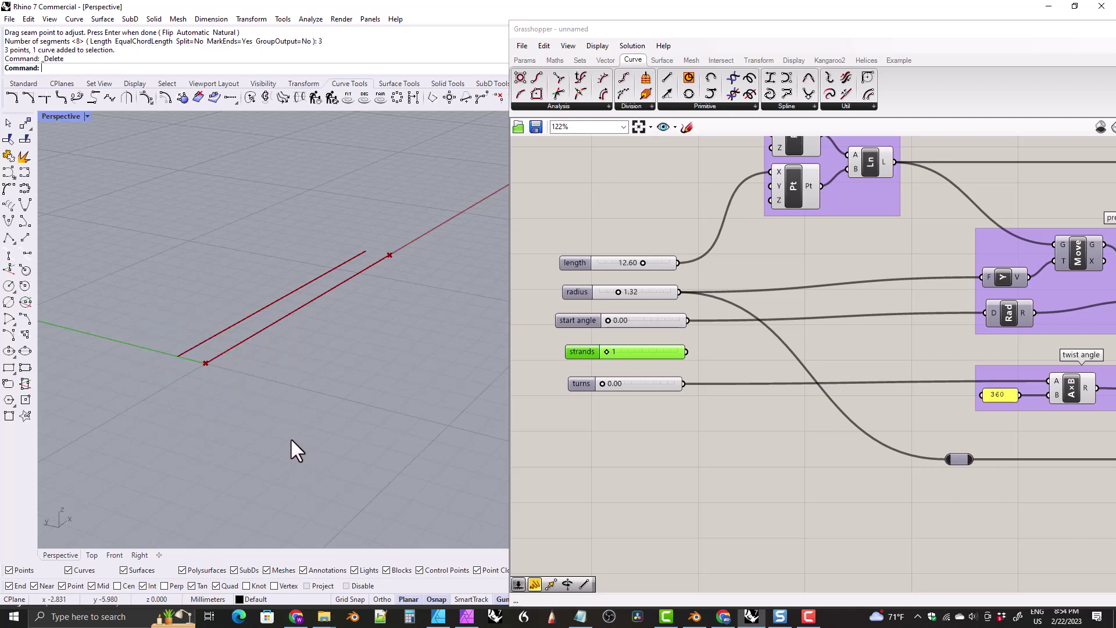
right_drag(824, 364, 874, 346)
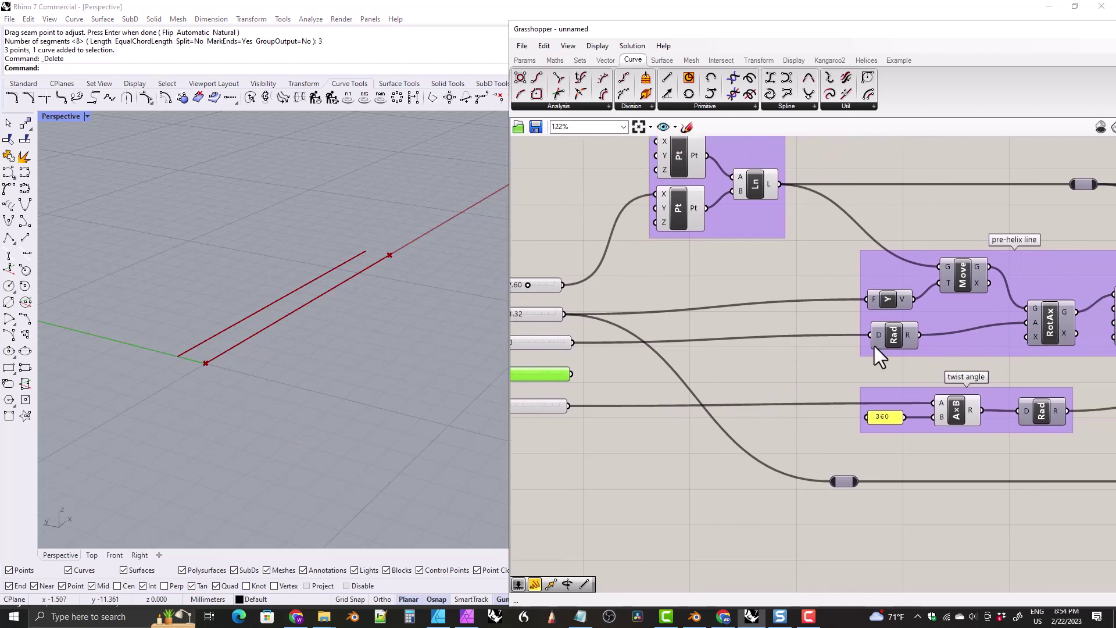
Copy the 360 panel next to the strands slider and divide it by the strands value with a Division component
right_drag(648, 399, 738, 402)
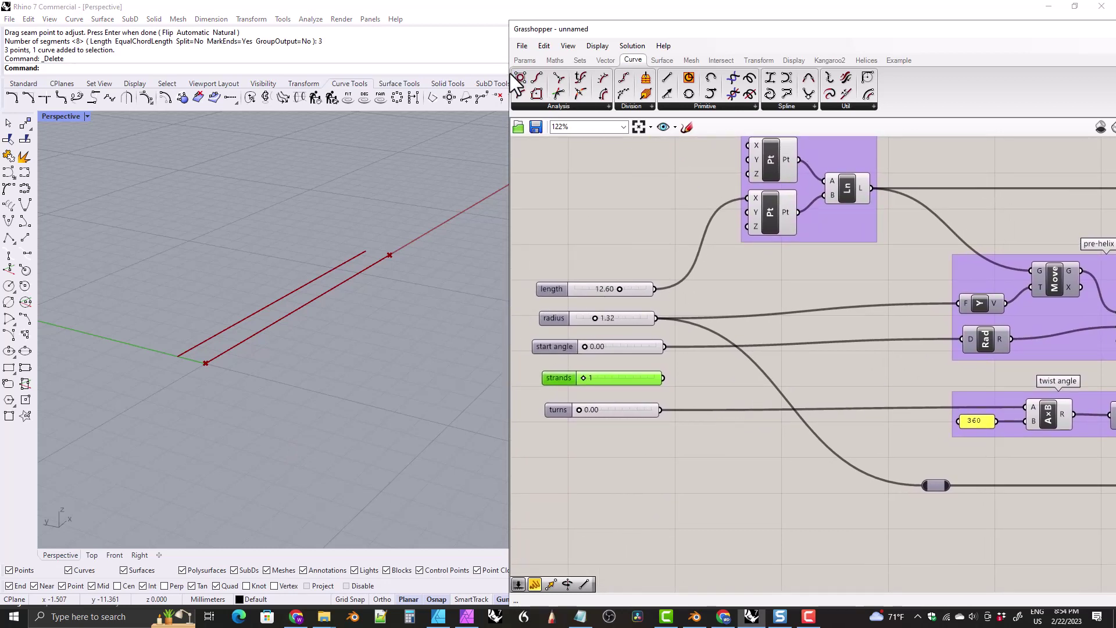
click(975, 421)
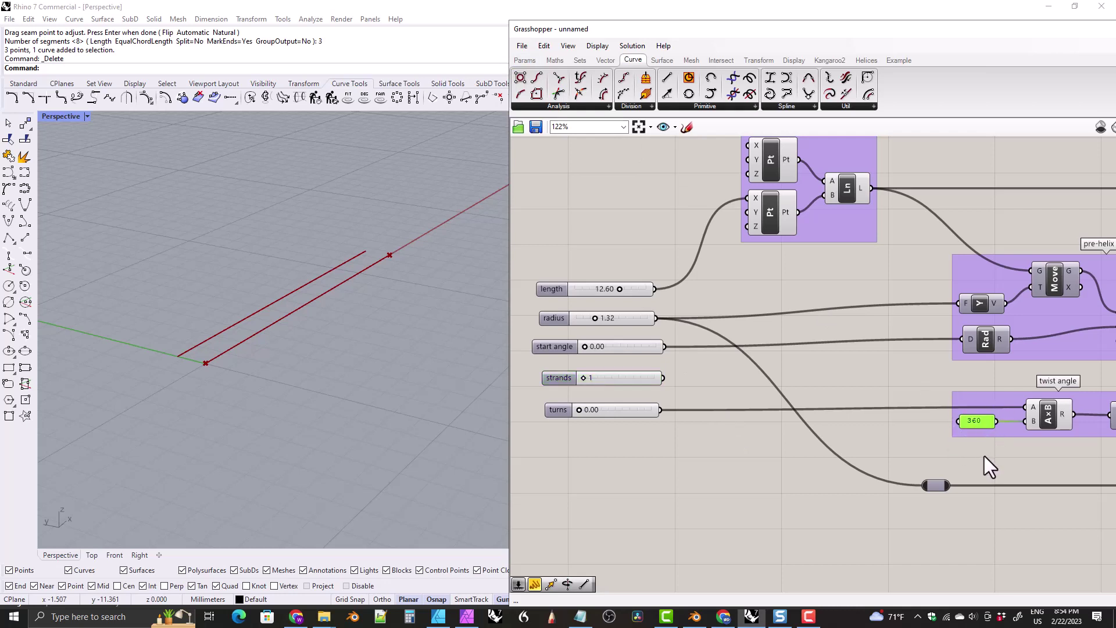
drag(982, 432, 739, 365)
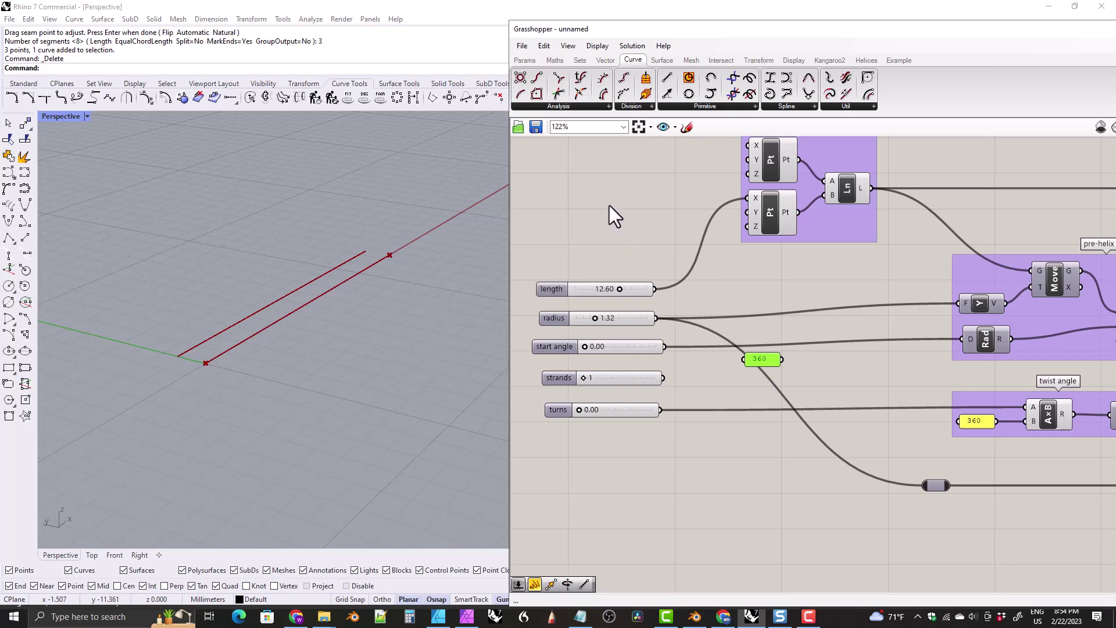
click(554, 60)
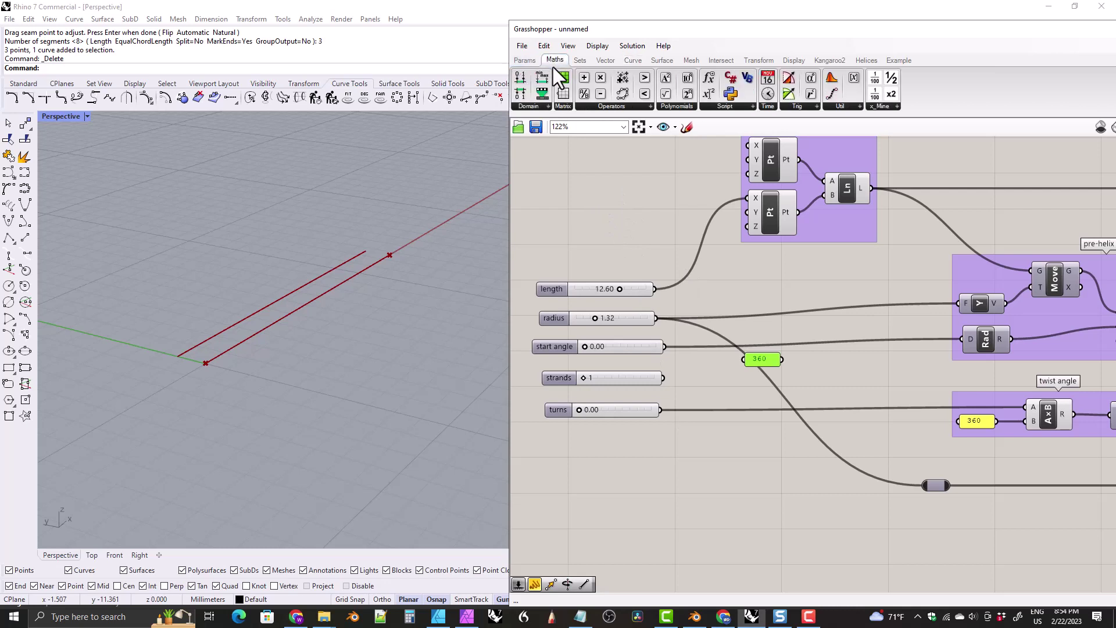
drag(787, 338, 791, 376)
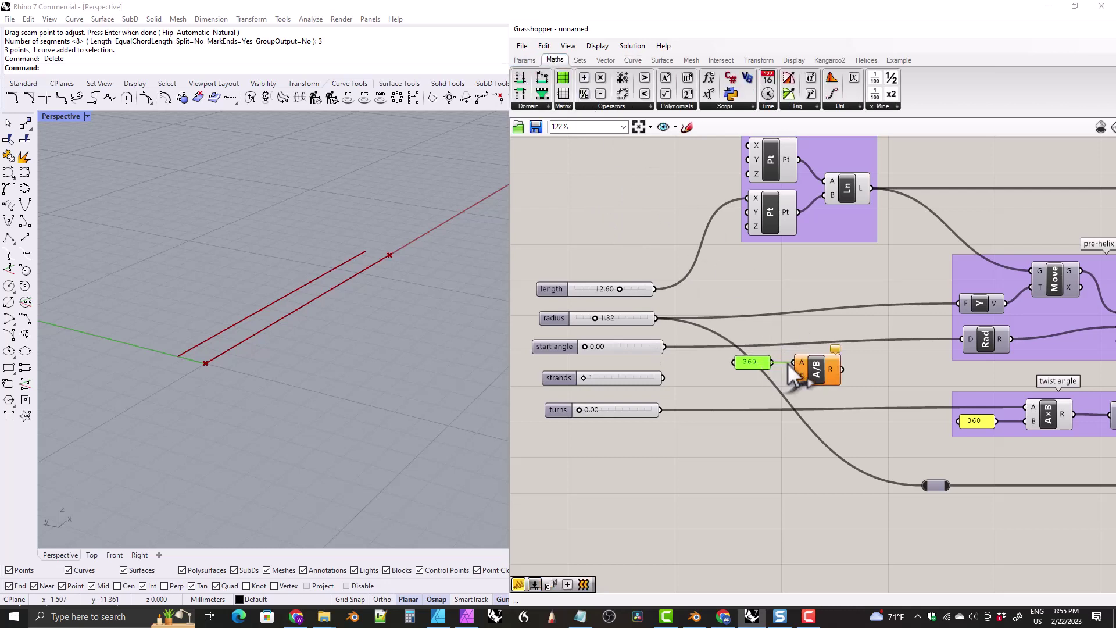
drag(665, 379, 794, 377)
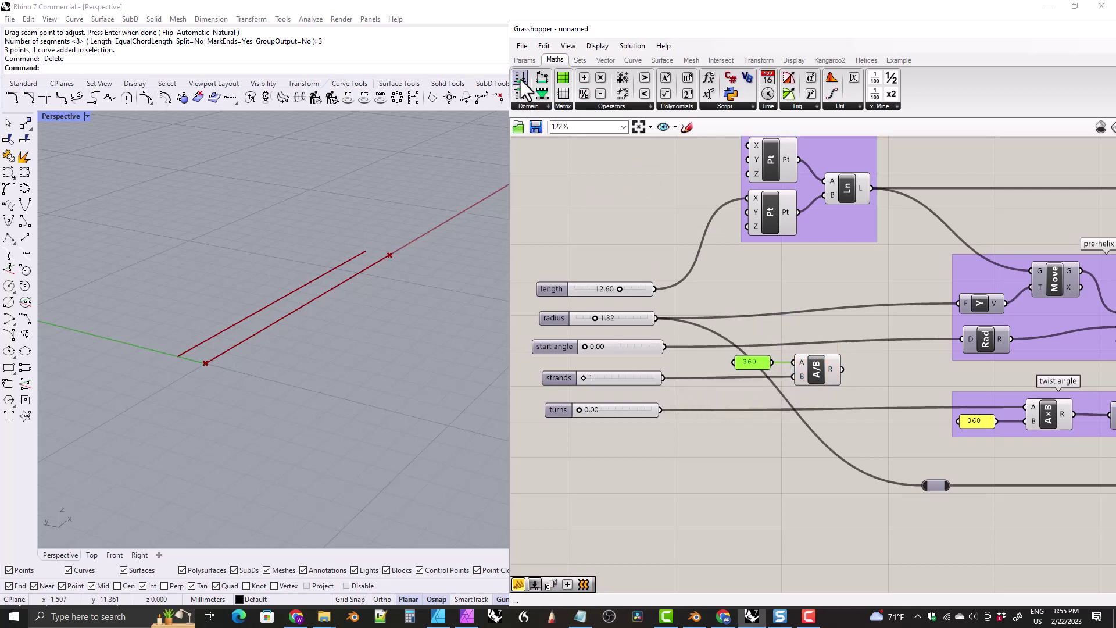
Set the strands slider to 3, checking the division result in a temporary panel that is removed again
click(524, 60)
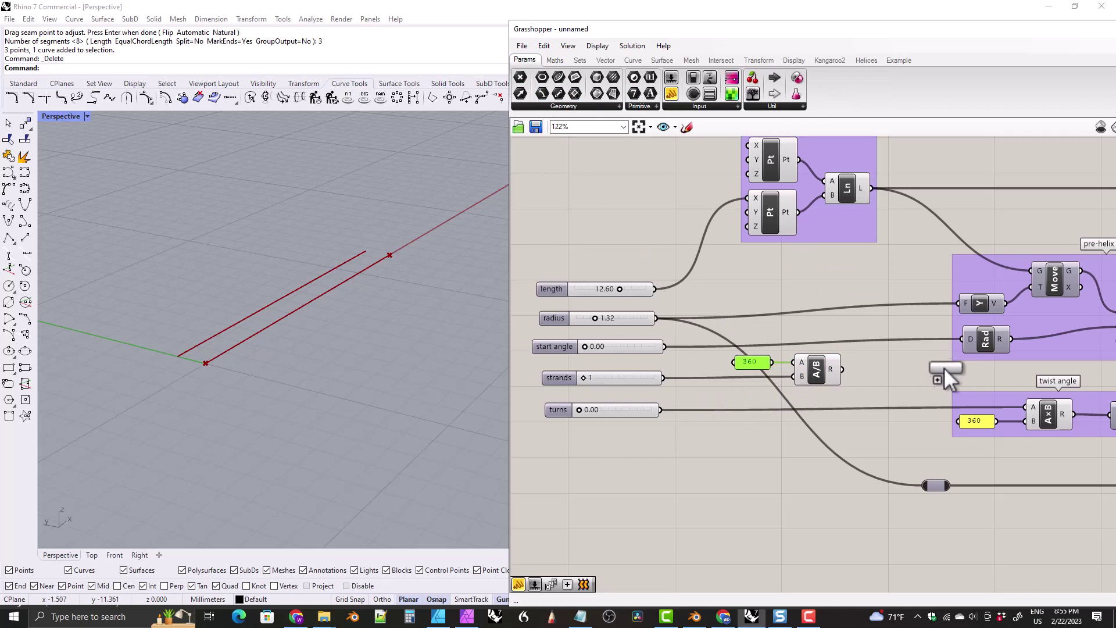
drag(944, 368, 943, 368)
drag(843, 368, 886, 373)
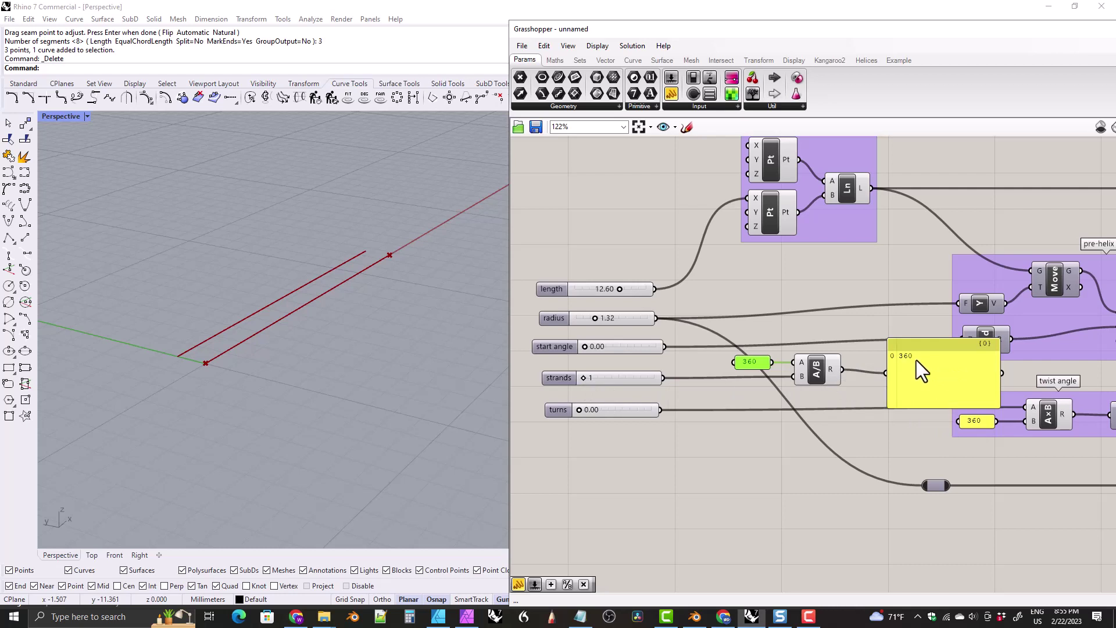
drag(585, 384, 597, 385)
drag(602, 378, 615, 381)
click(909, 344)
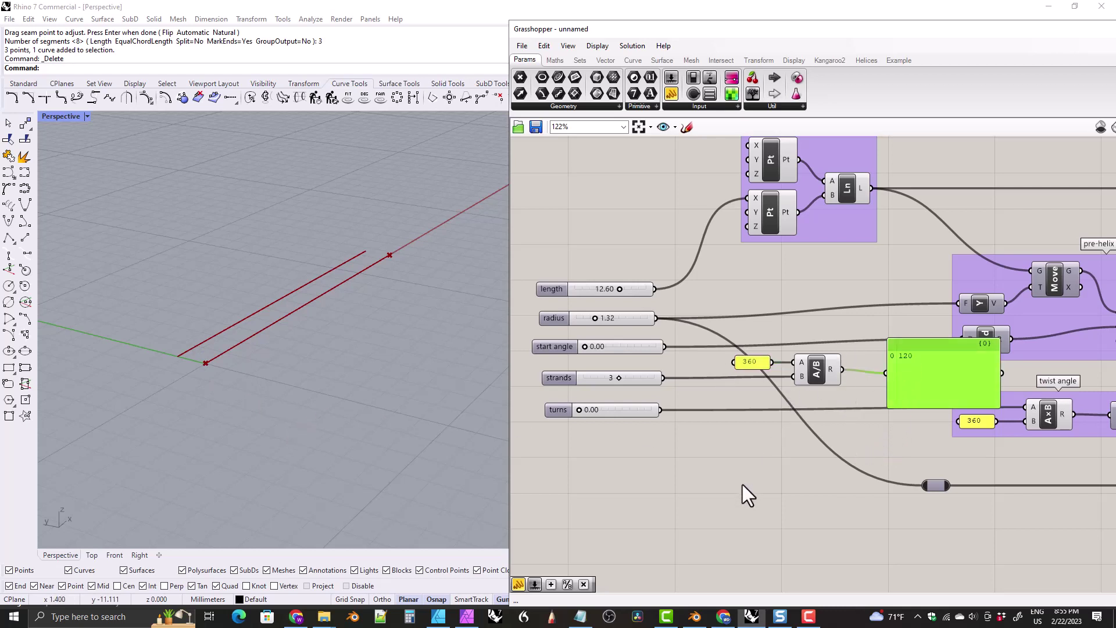
key(Delete)
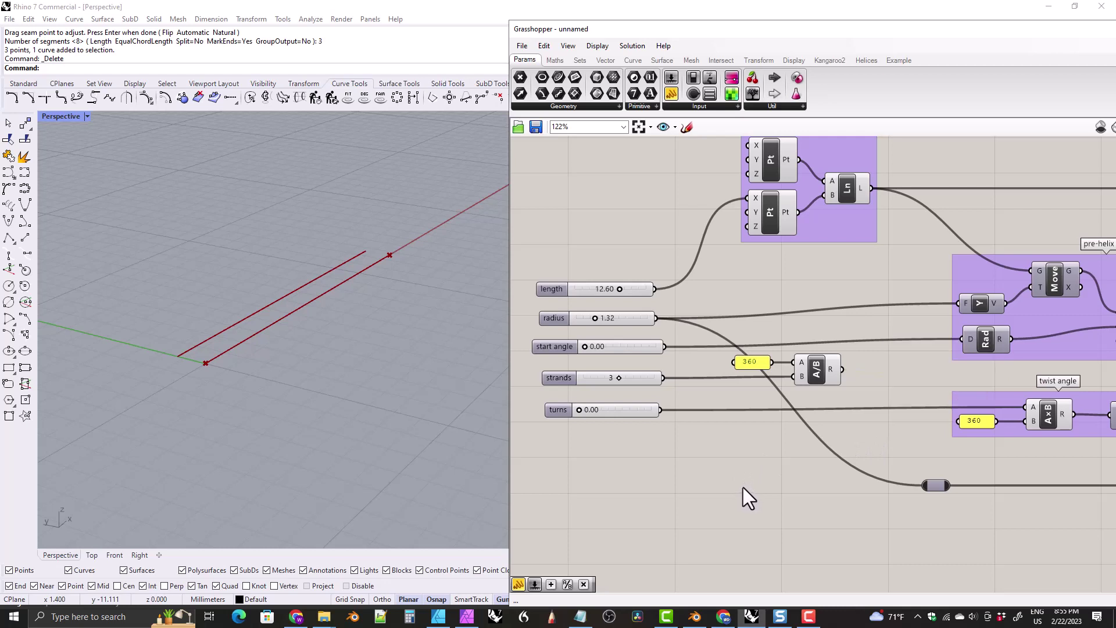
Add a Series component with the start angle slider as Start, the division result as Step and the strands slider as Count
click(580, 61)
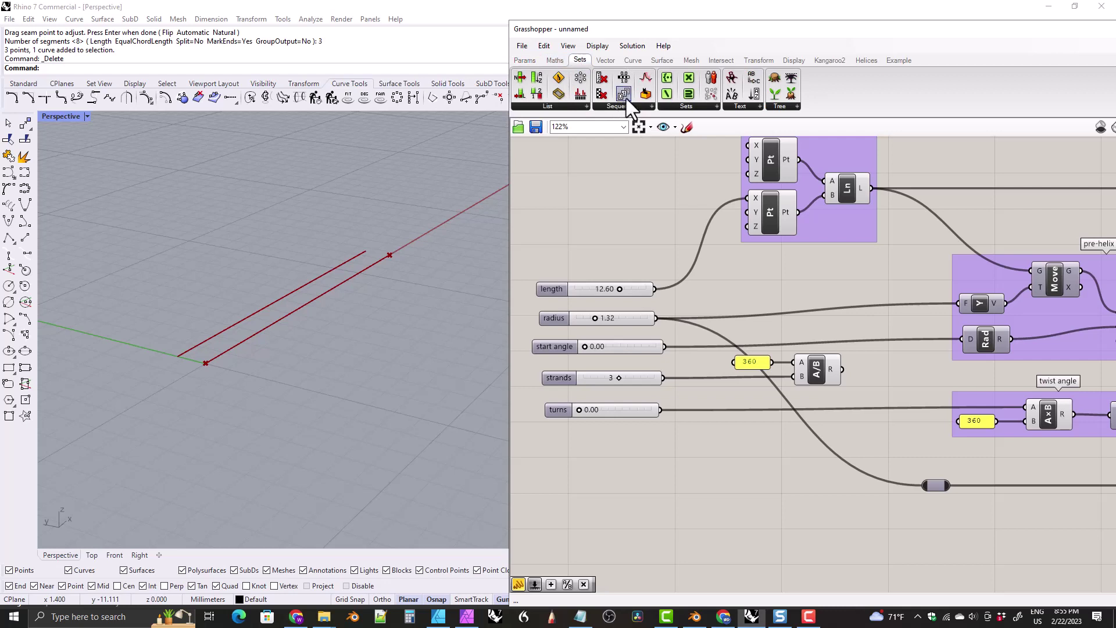
drag(624, 96, 882, 371)
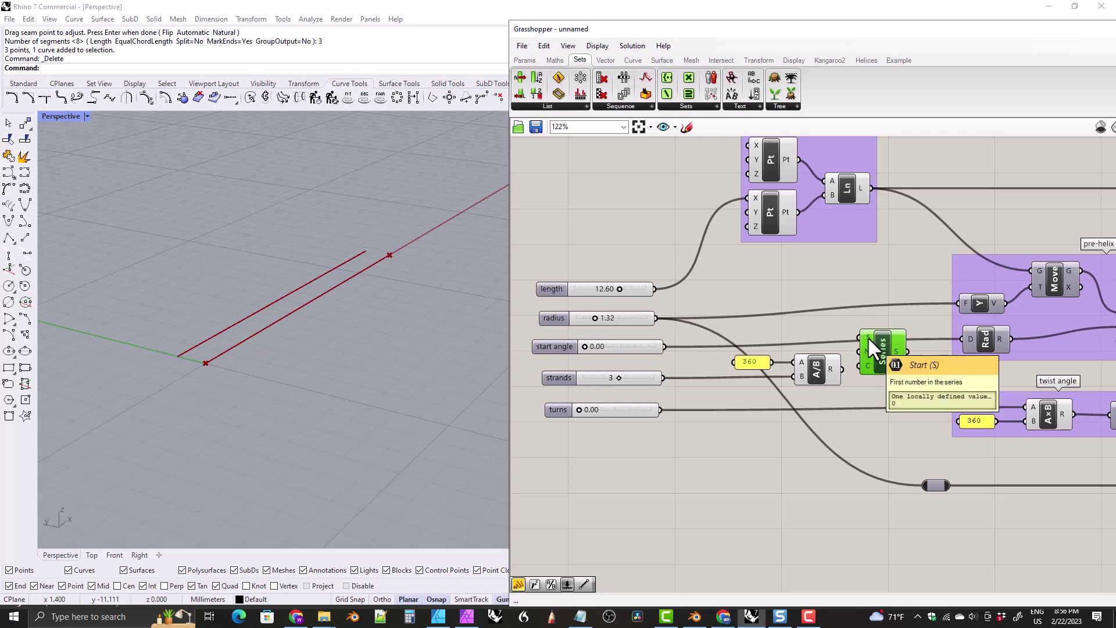
drag(665, 346, 894, 389)
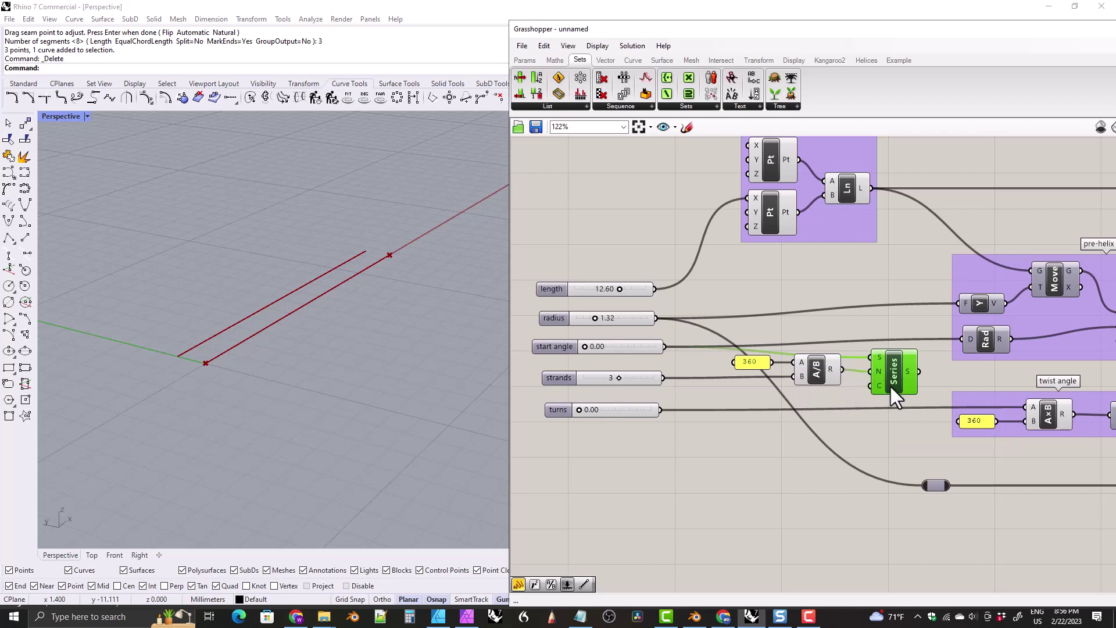
drag(889, 384, 890, 372)
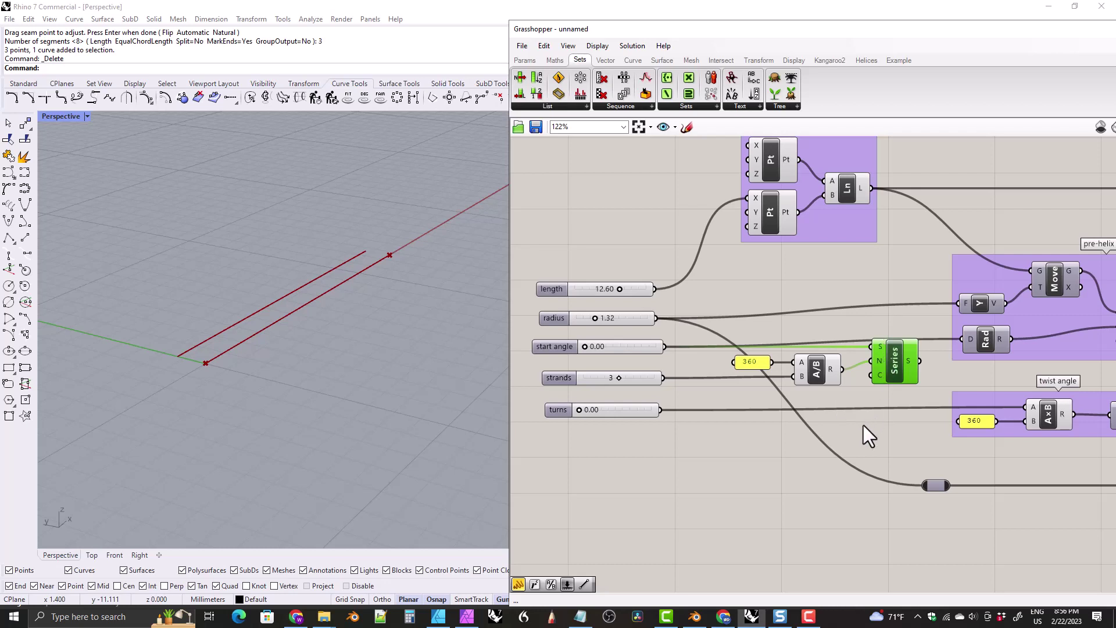
drag(896, 379, 894, 385)
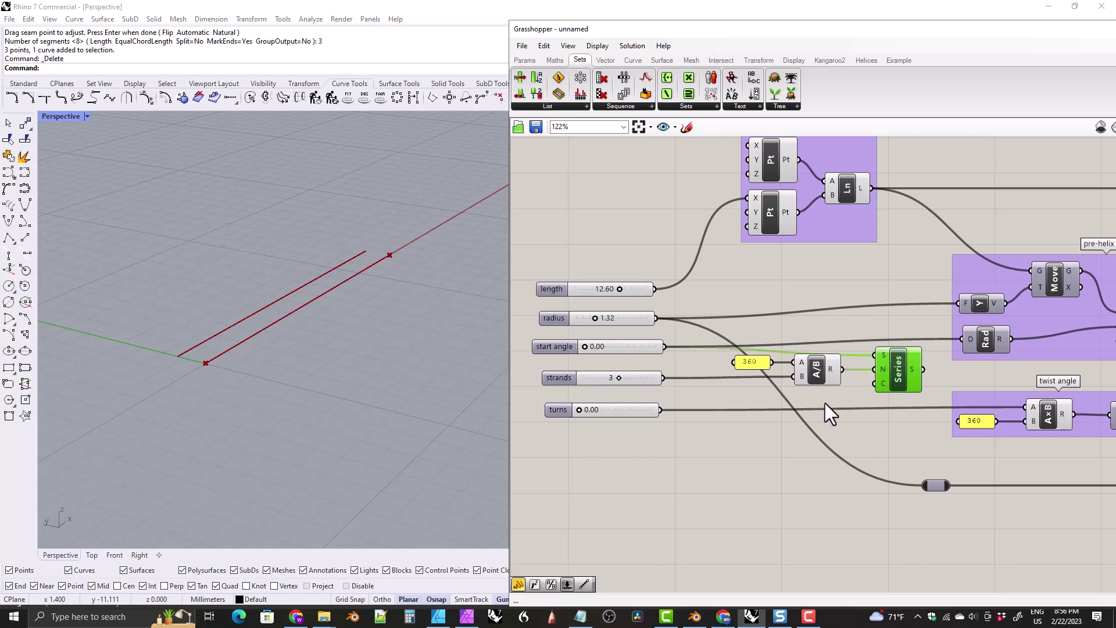
drag(663, 378, 877, 384)
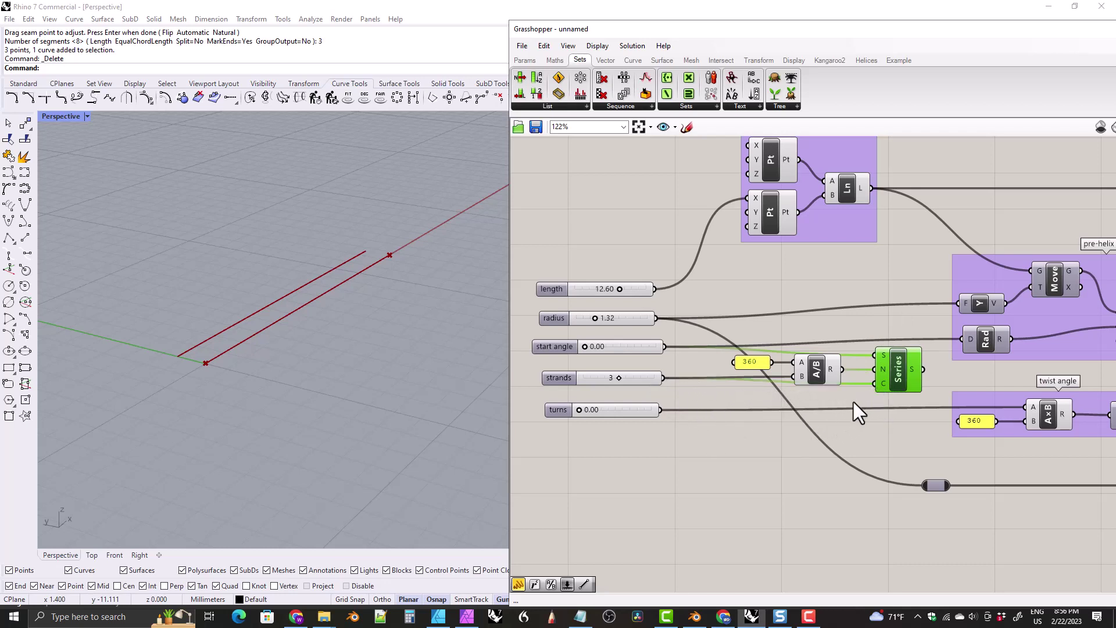
Insert relays in the start angle and strands wires to the Series component, placing them above and below the Division component
click(816, 372)
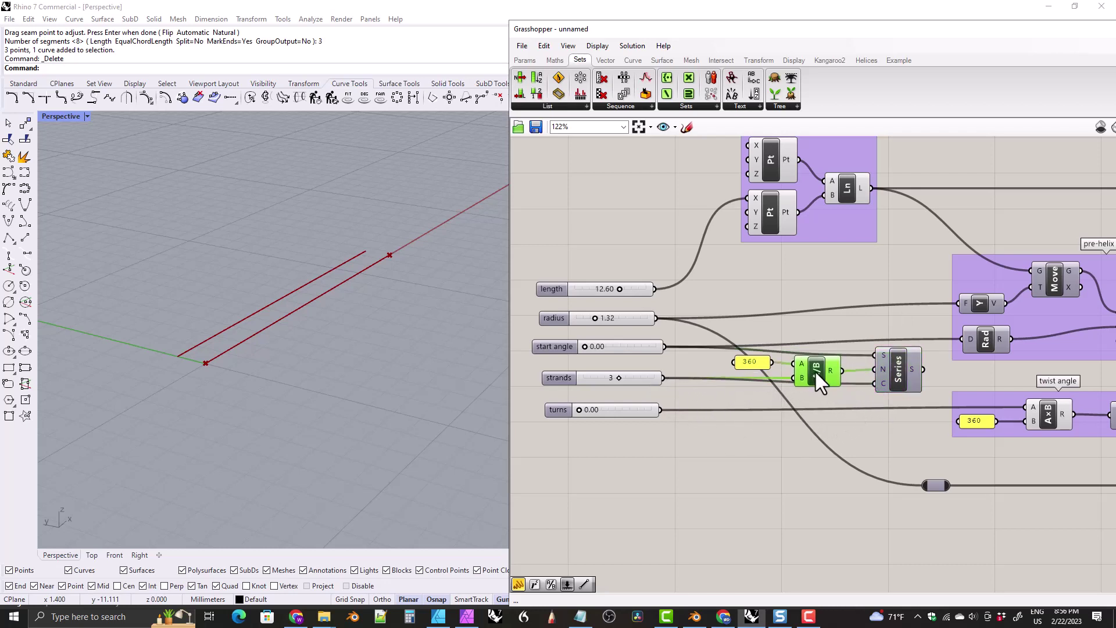
double_click(852, 383)
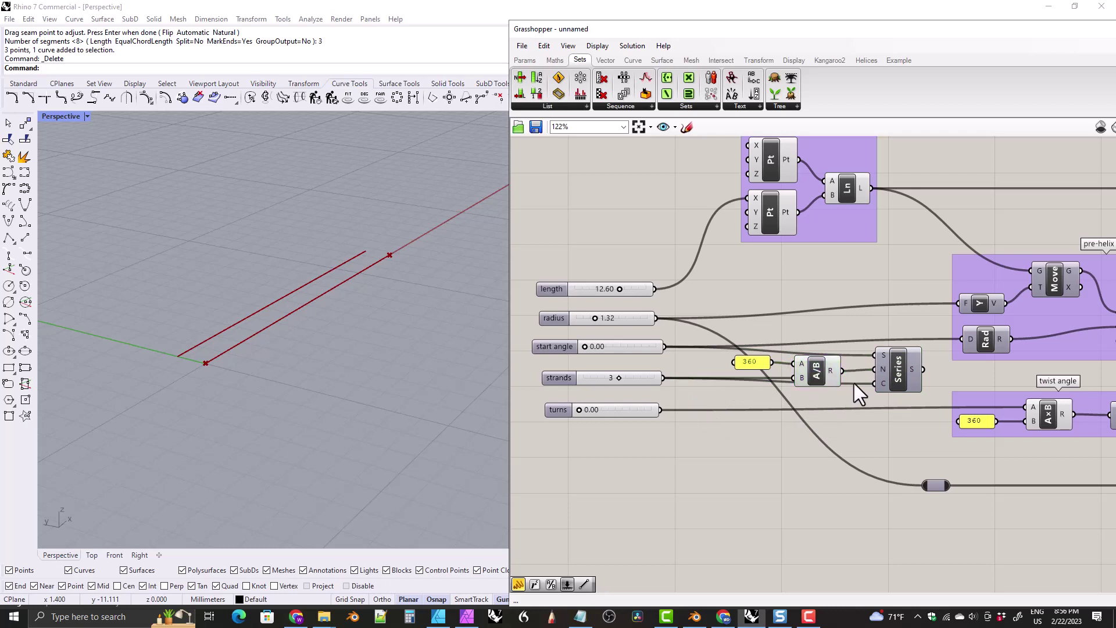
drag(852, 385, 814, 399)
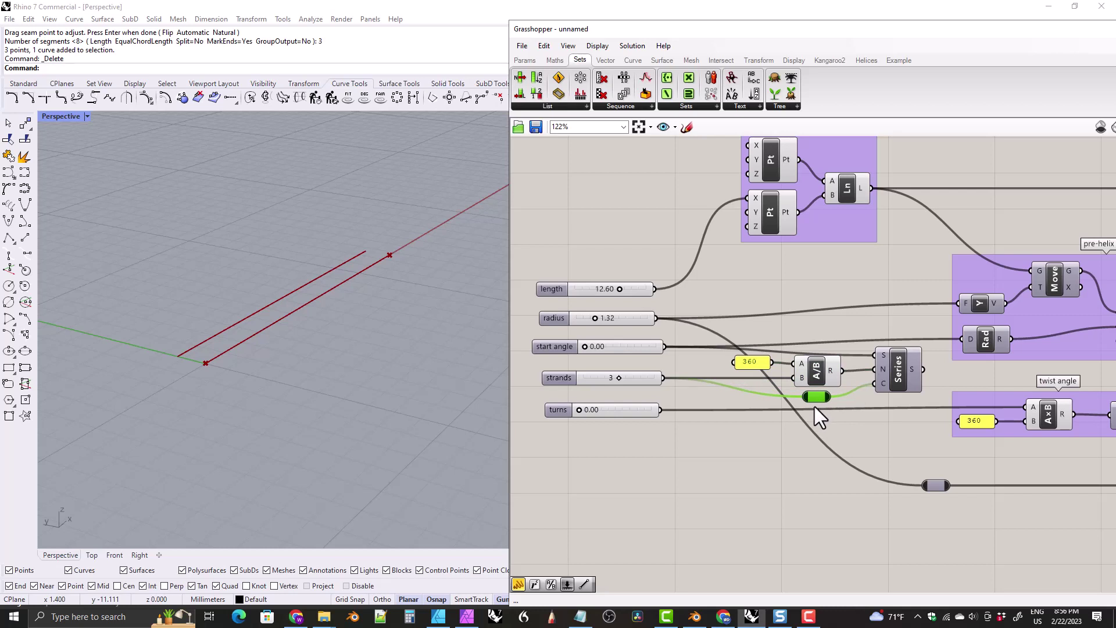
click(814, 367)
double_click(849, 353)
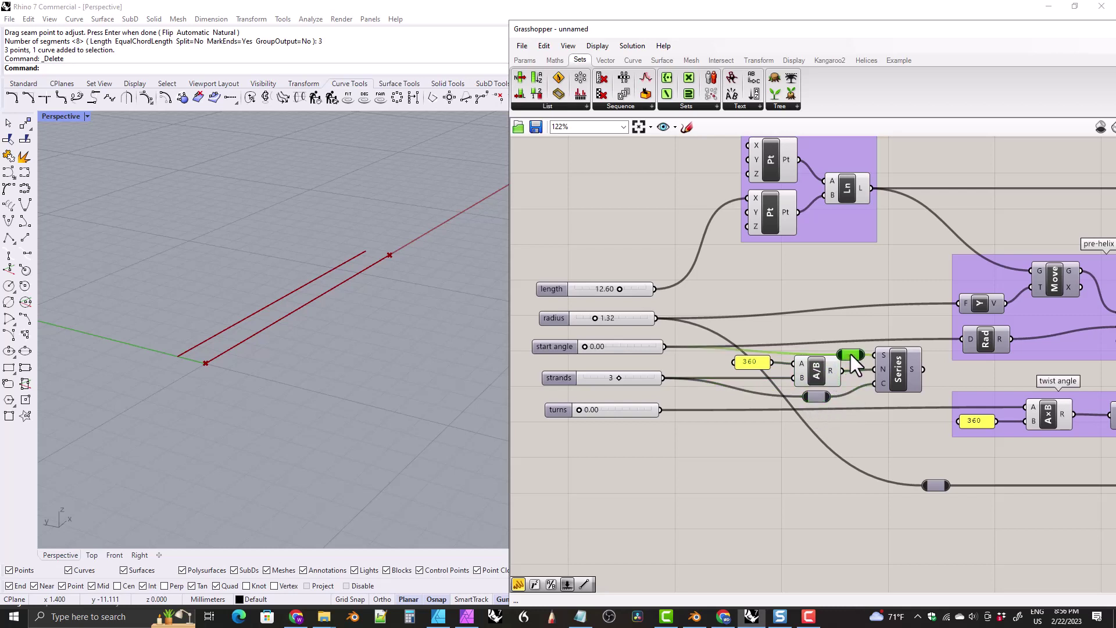
drag(849, 354, 818, 345)
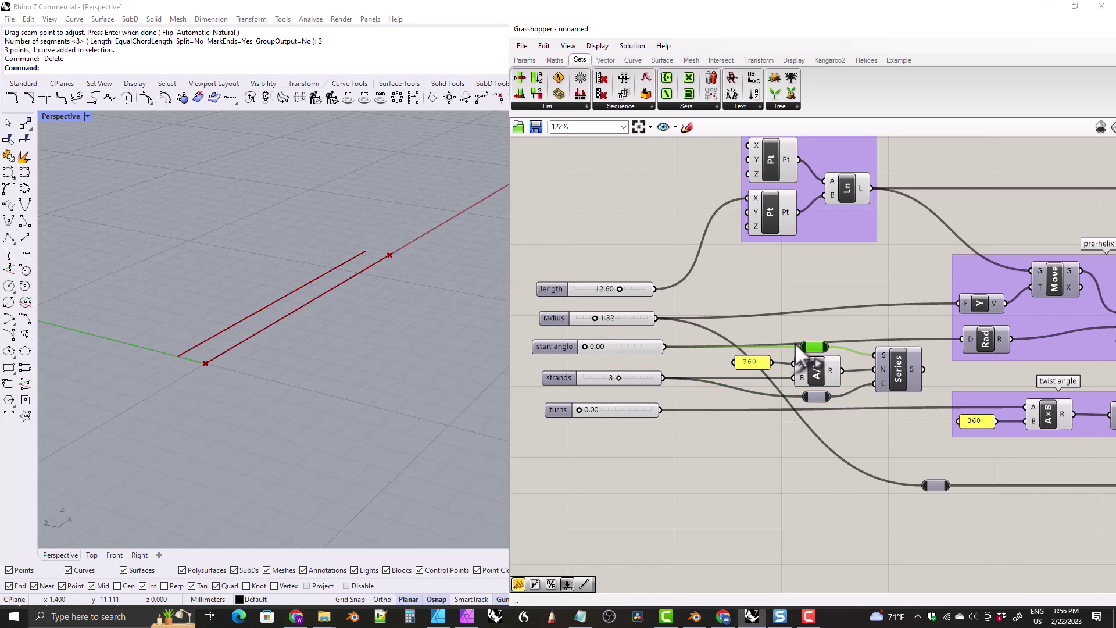
Group the 360 panel, Division, Series and both relays, and name the group "start angles"
drag(714, 320, 931, 425)
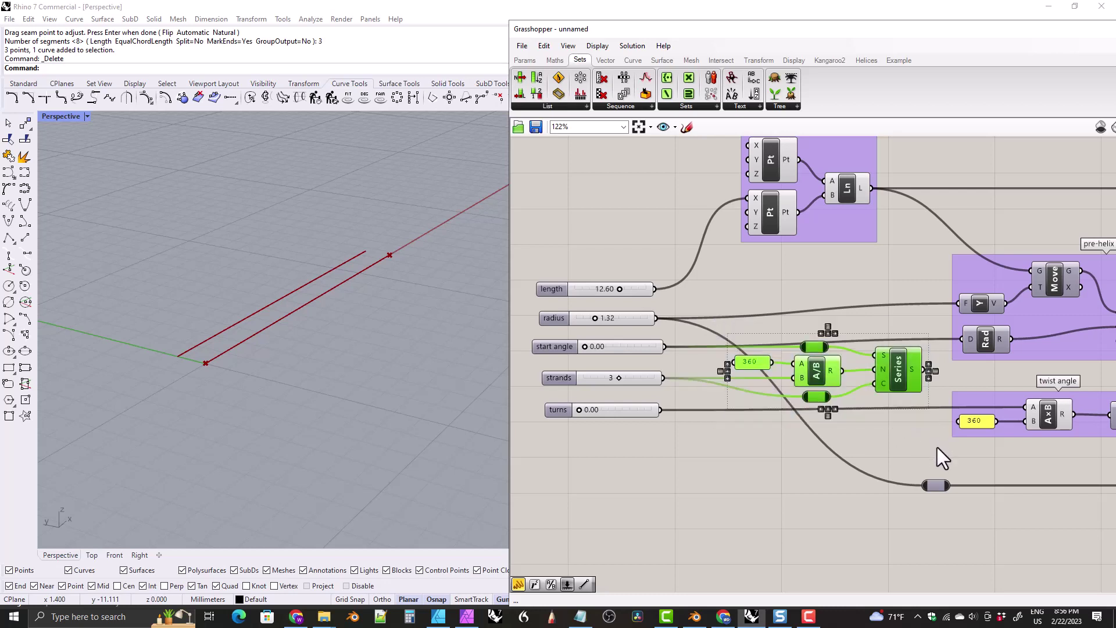
key(ctrl+g)
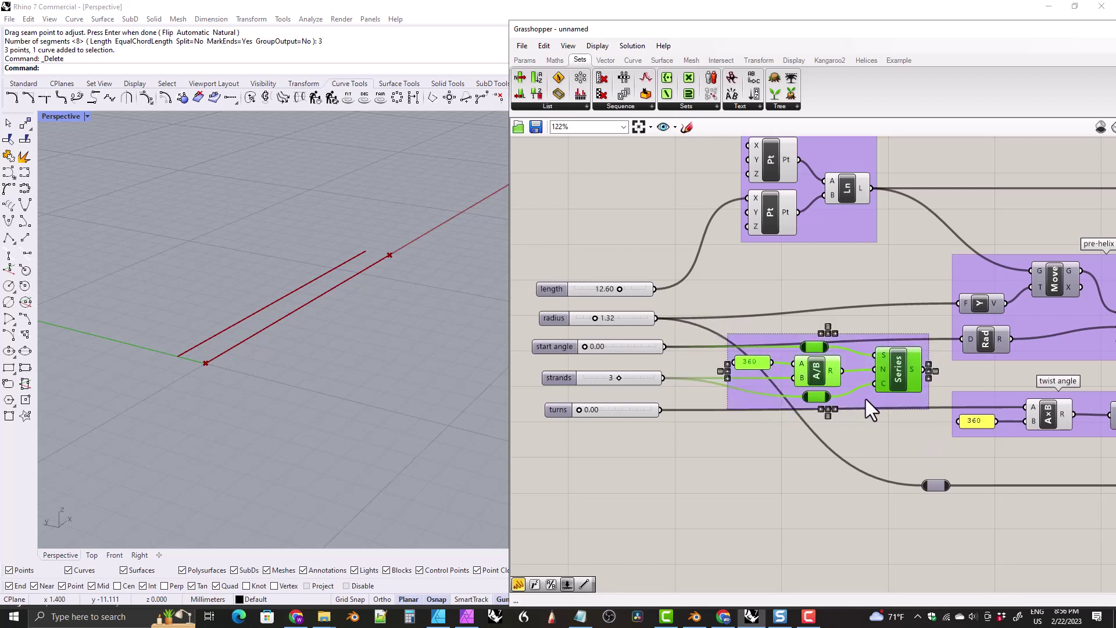
right_click(866, 399)
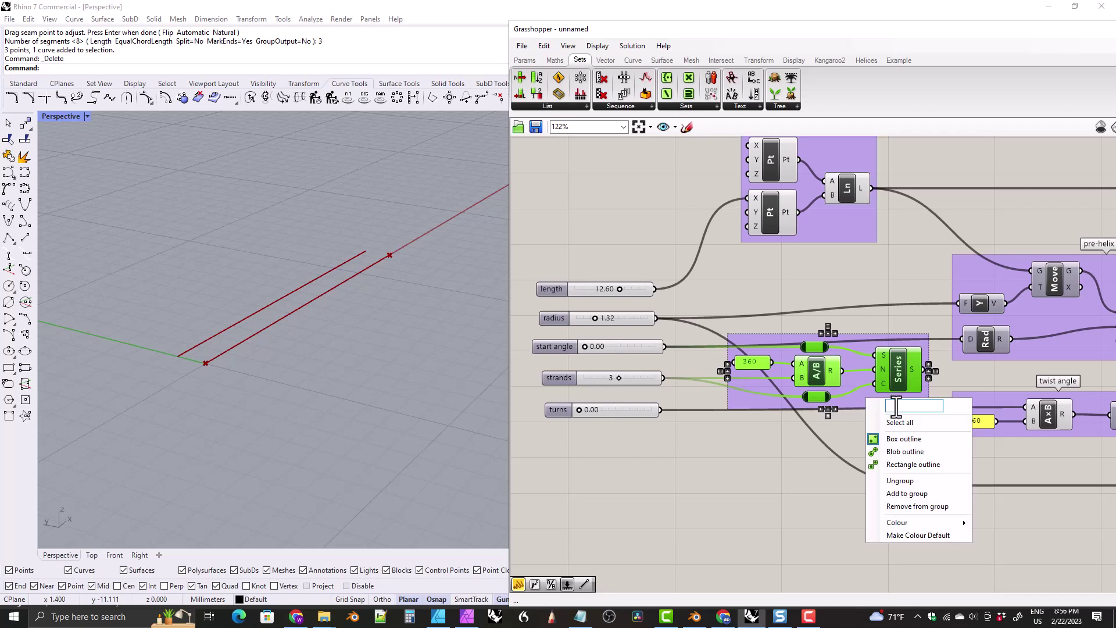
text(start angl)
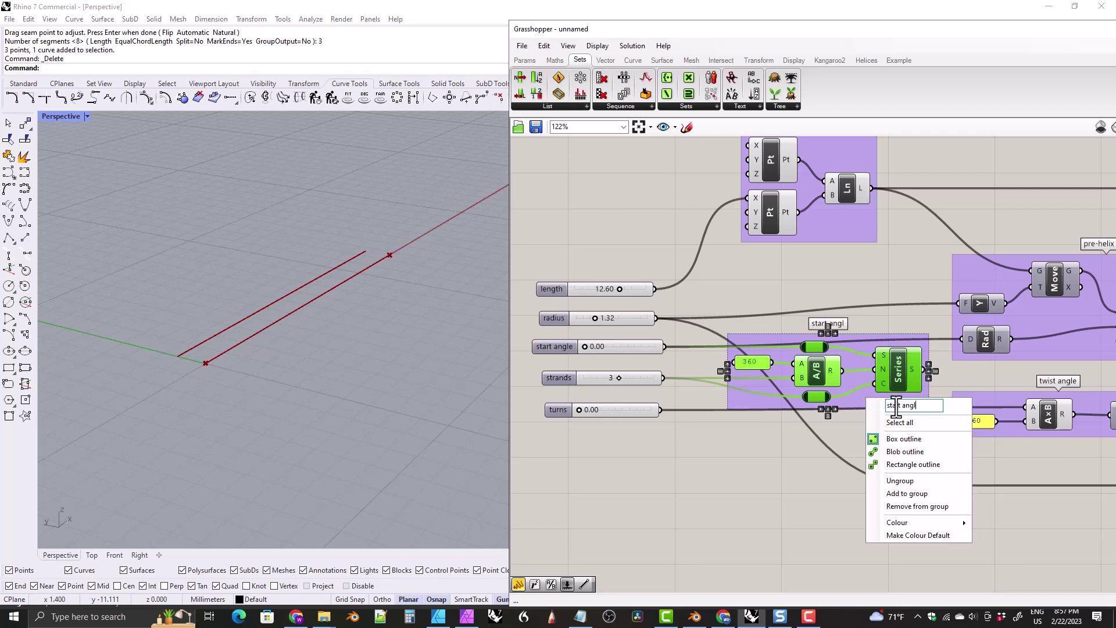
text(es)
click(765, 281)
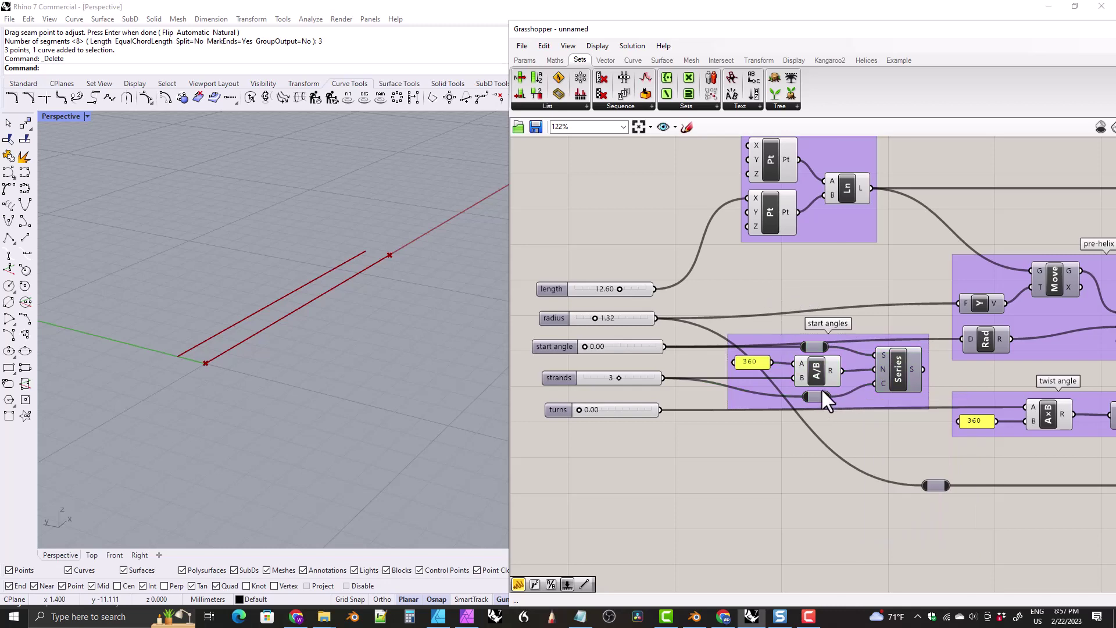
Shift the downstream groups away from the sliders to make room, and place the start angles group ahead of the pre-helix line group
click(855, 400)
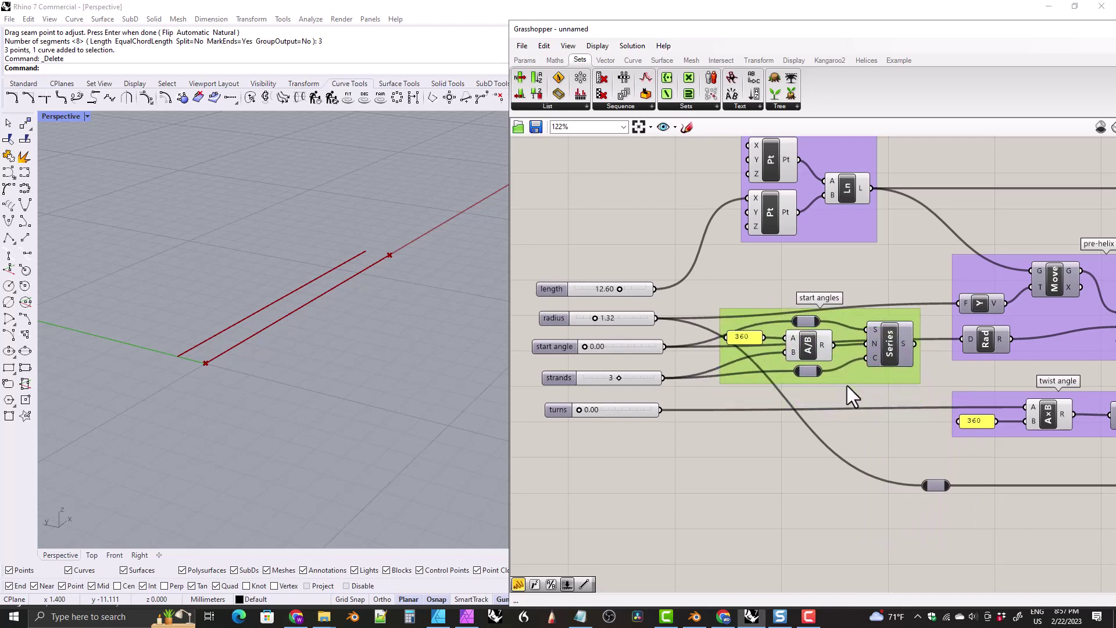
right_drag(846, 385, 751, 382)
scroll(752, 408, down, 7)
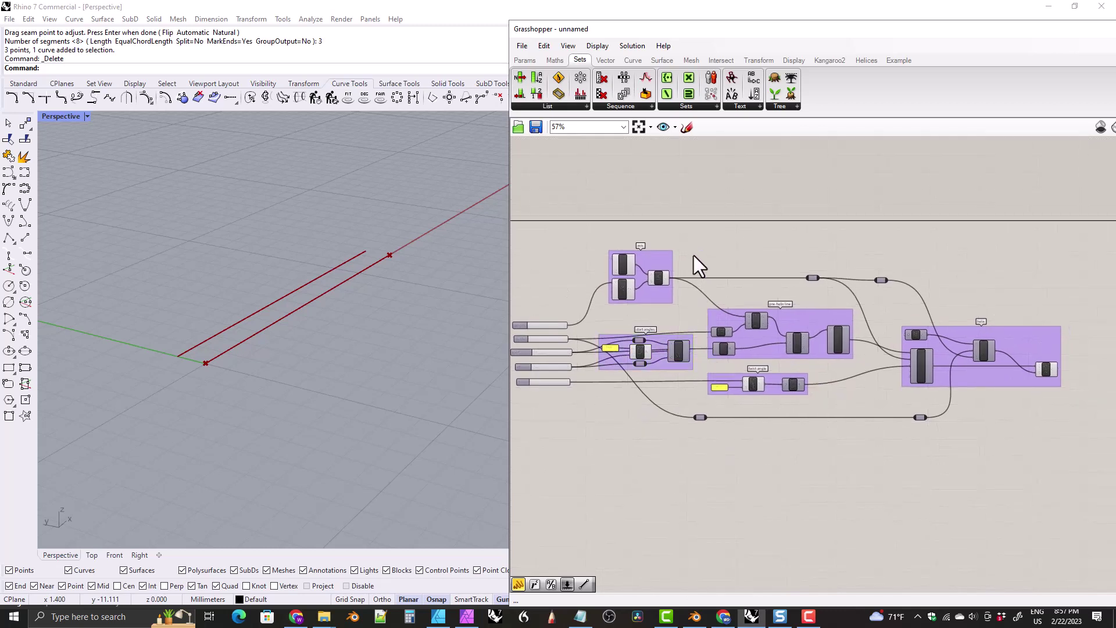
drag(692, 254, 1087, 465)
drag(766, 370, 837, 368)
drag(675, 368, 731, 360)
scroll(709, 384, up, 2)
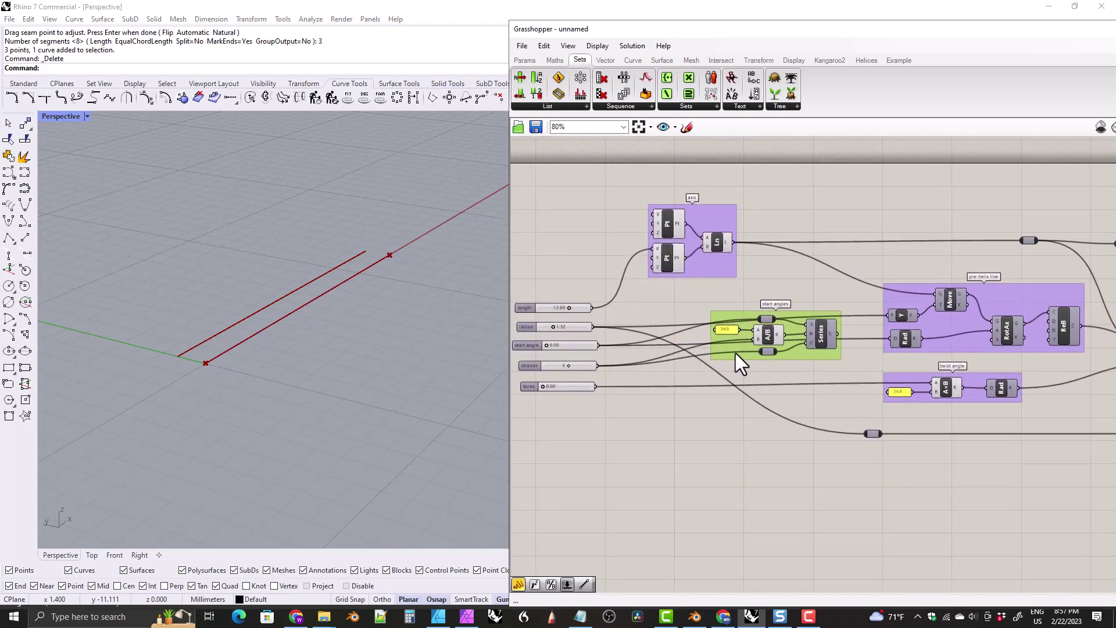
drag(736, 357, 734, 349)
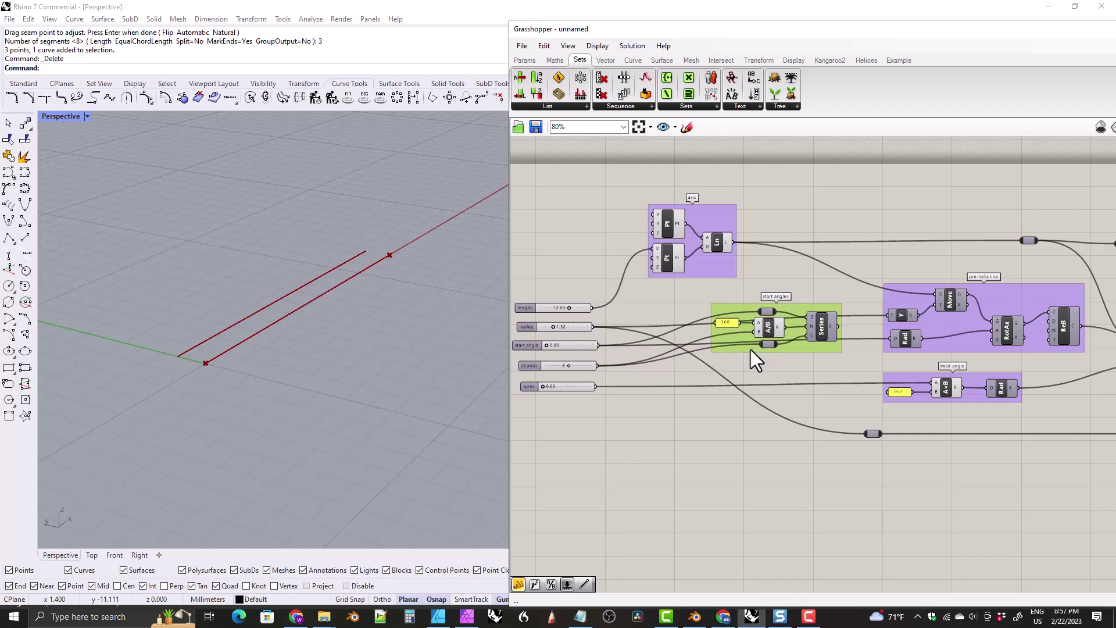
drag(752, 350, 755, 364)
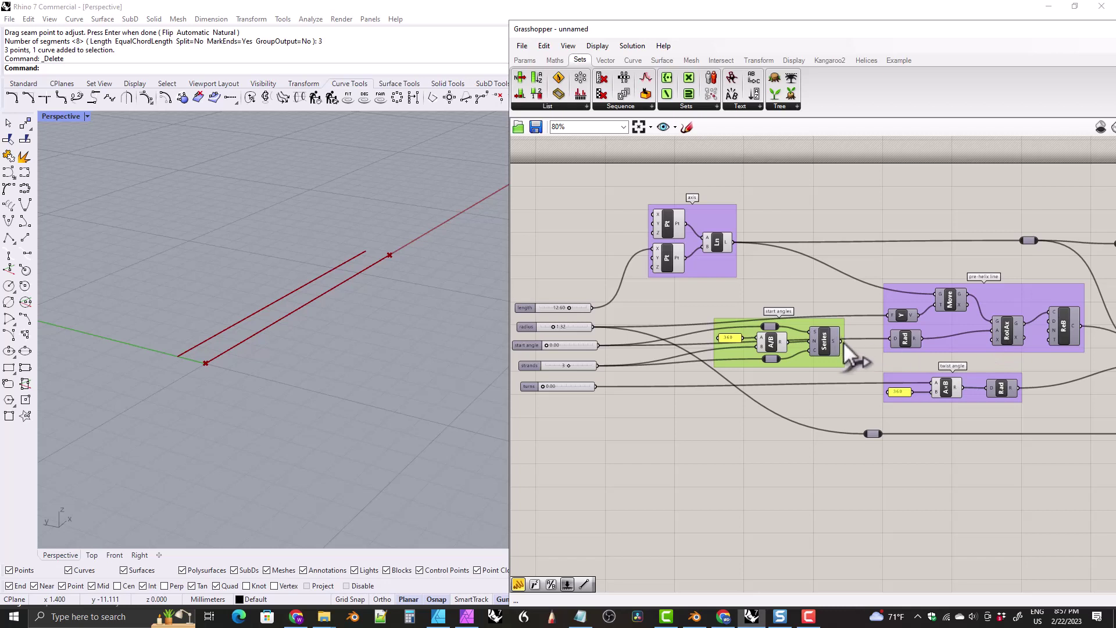
Show the Series output in a new panel and connect it to the Radians component's D input in the pre-helix line group
click(524, 59)
drag(671, 93, 876, 228)
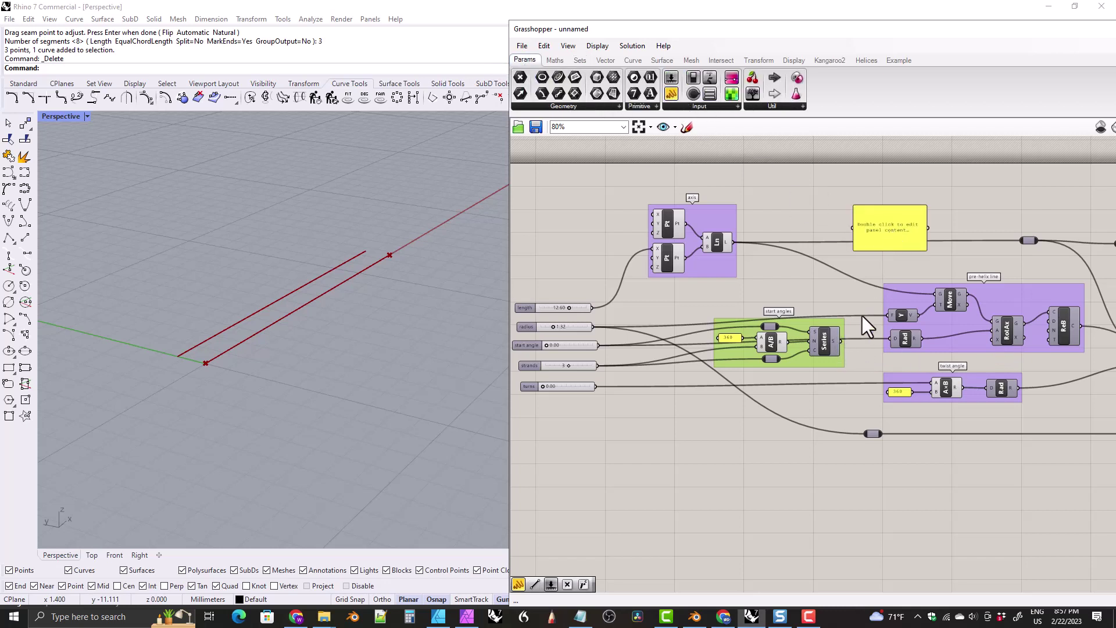
drag(841, 340, 853, 228)
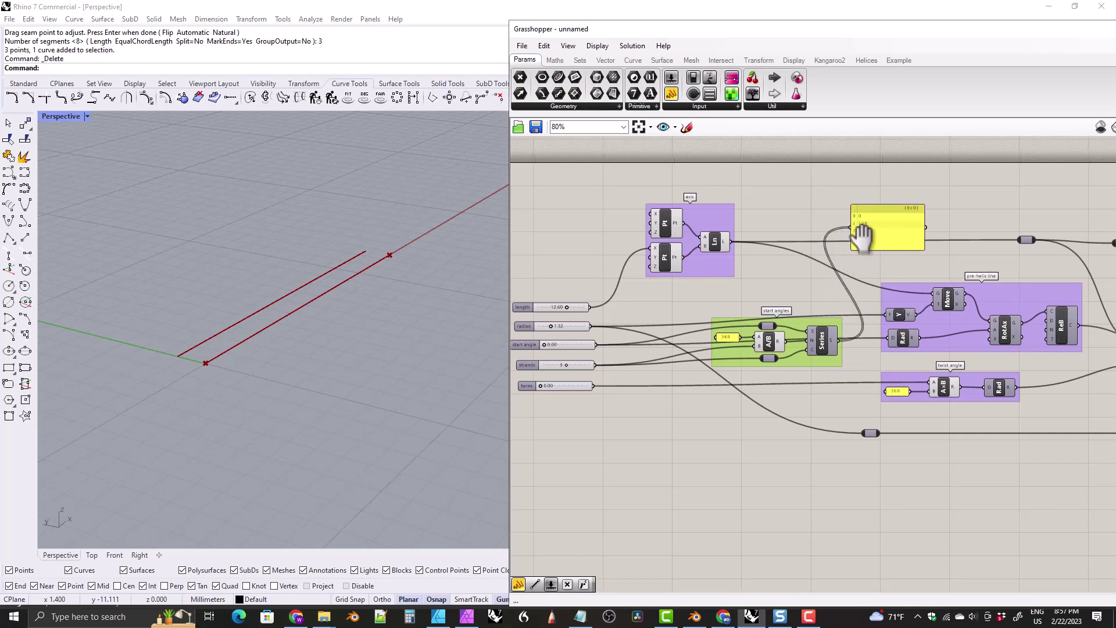
right_drag(868, 241, 853, 257)
scroll(852, 256, up, 3)
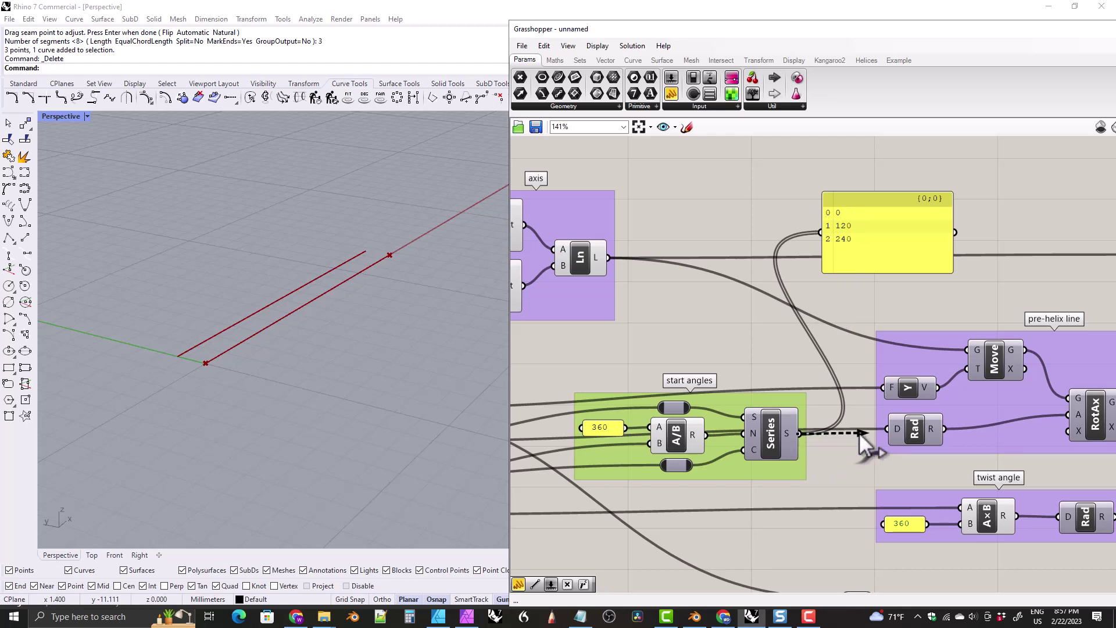
drag(874, 427, 879, 428)
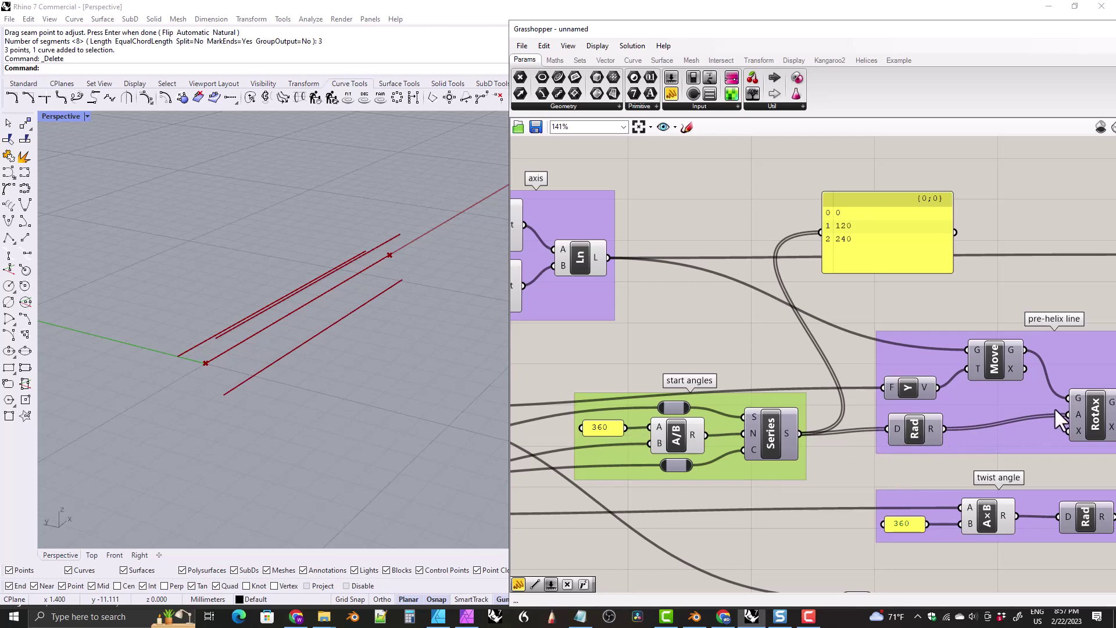
Highlight the Rotate Axis component to check its rotated lines, and delete the panel showing the Series output
right_drag(1104, 423, 1030, 411)
click(1018, 406)
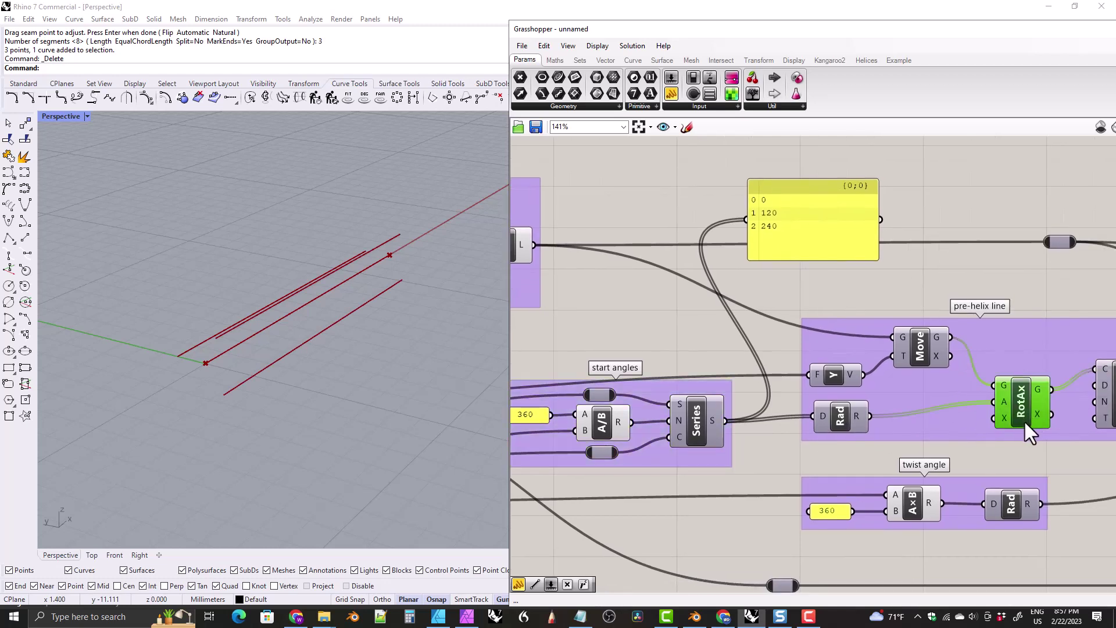
right_drag(249, 374, 265, 358)
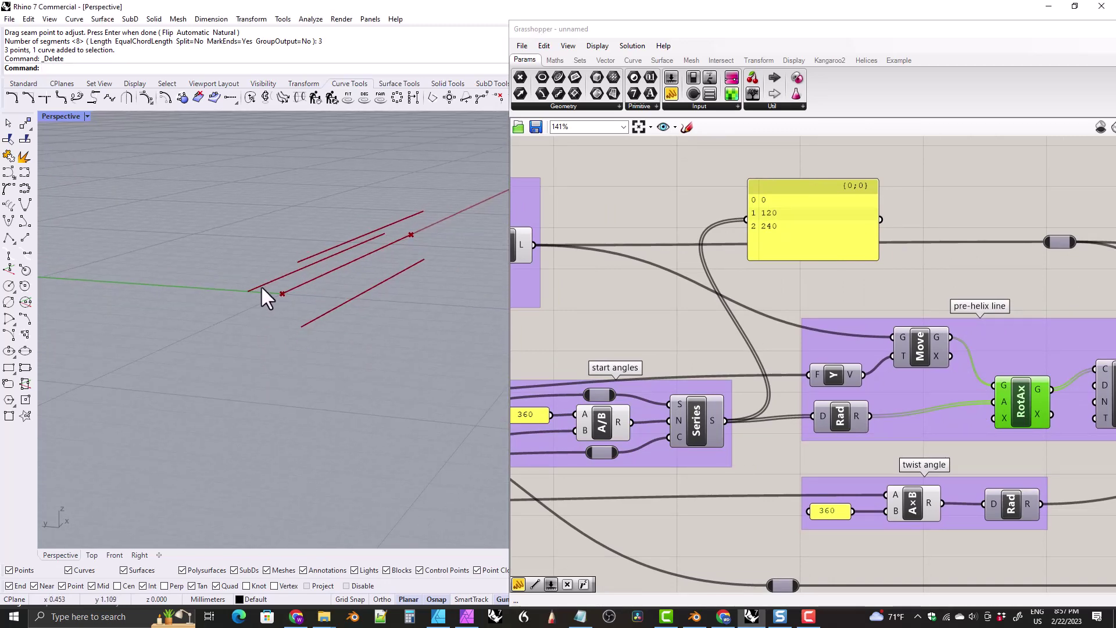
click(784, 193)
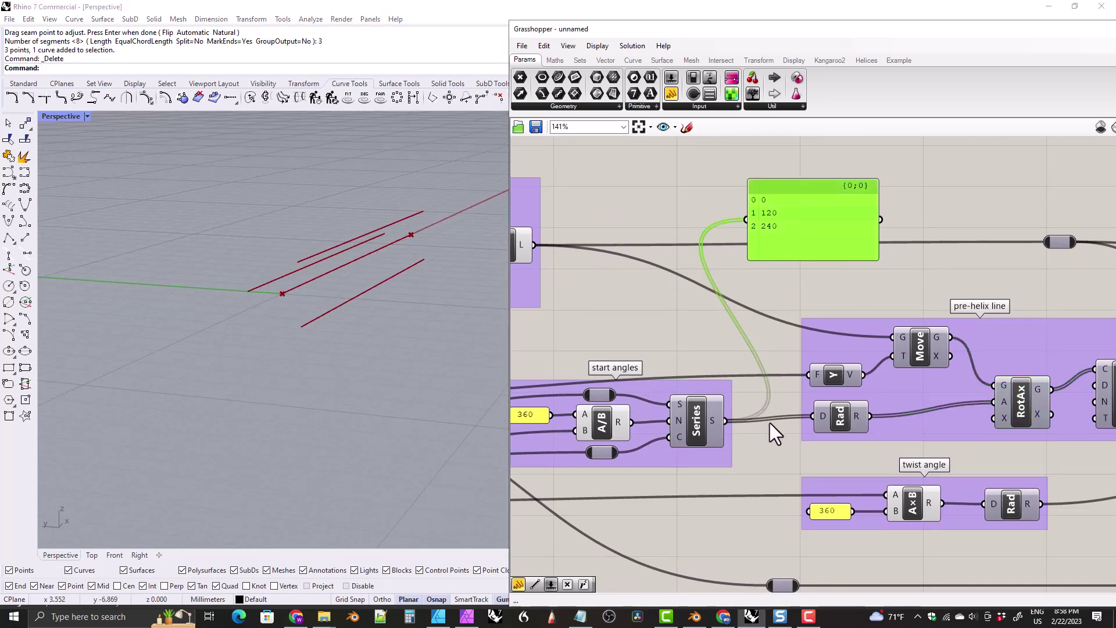
key(Delete)
right_drag(765, 425, 683, 410)
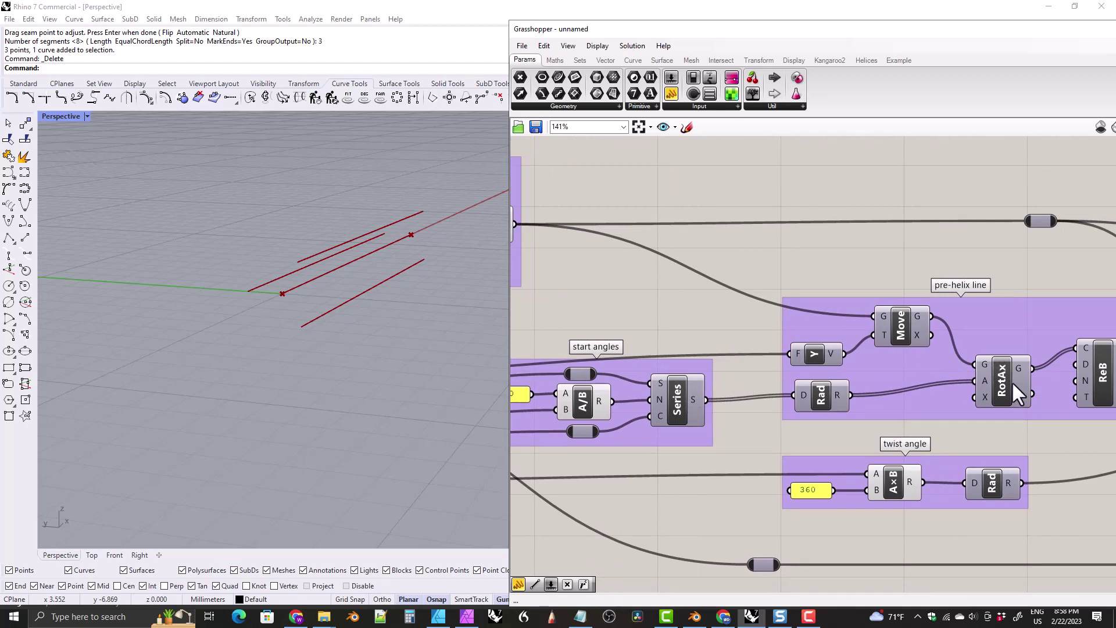
Insert two relays in the radius wire to the Unit Y component, routing it above the start angles group
right_drag(848, 371, 810, 402)
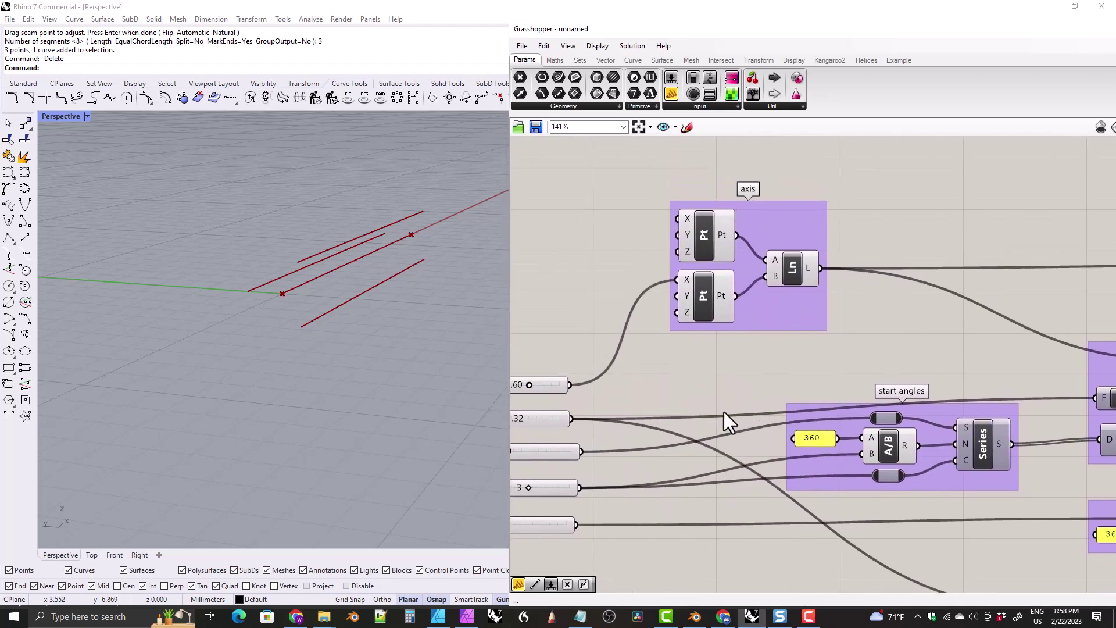
right_drag(724, 411, 742, 398)
right_drag(655, 431, 682, 415)
right_drag(777, 426, 672, 389)
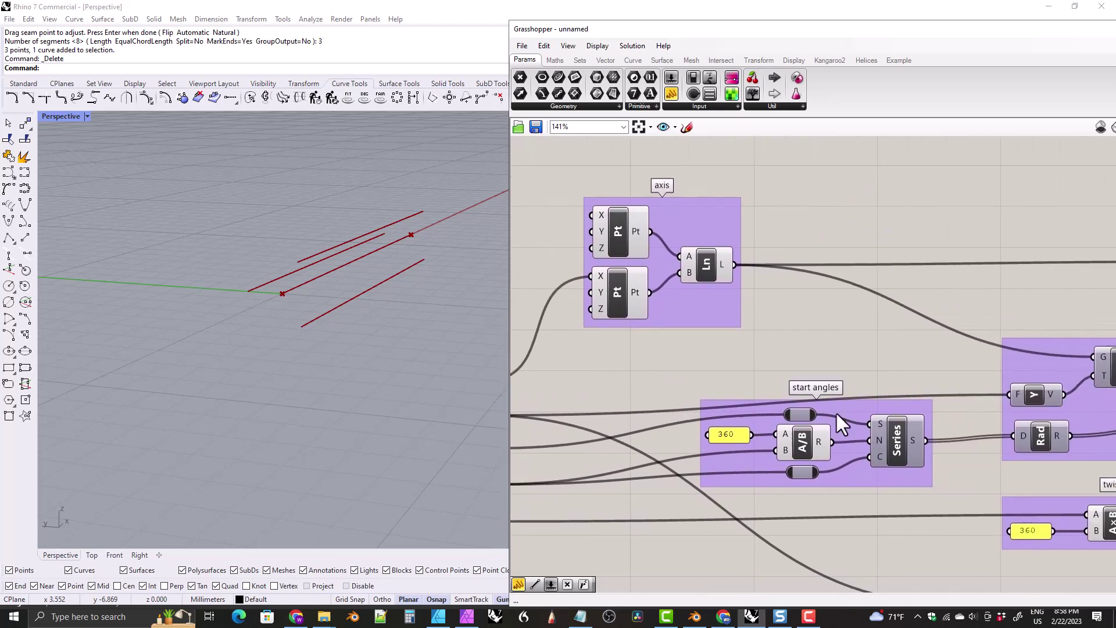
mouse_move(776, 487)
mouse_down()
mouse_move(786, 498)
mouse_move(783, 488)
mouse_up()
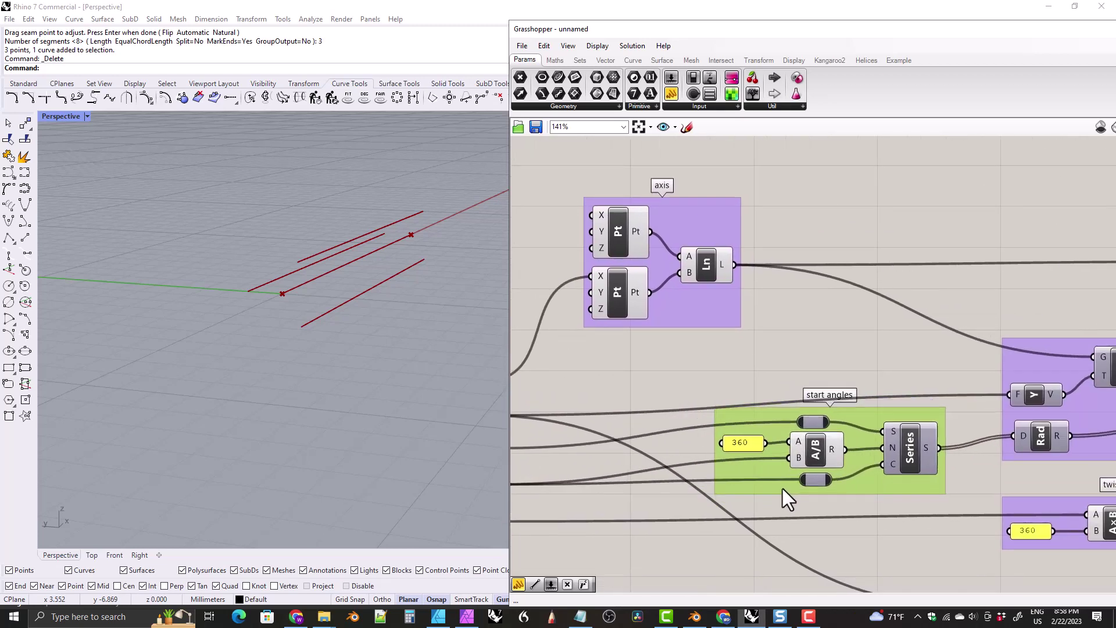
double_click(699, 410)
drag(700, 410, 859, 364)
right_drag(644, 397, 782, 368)
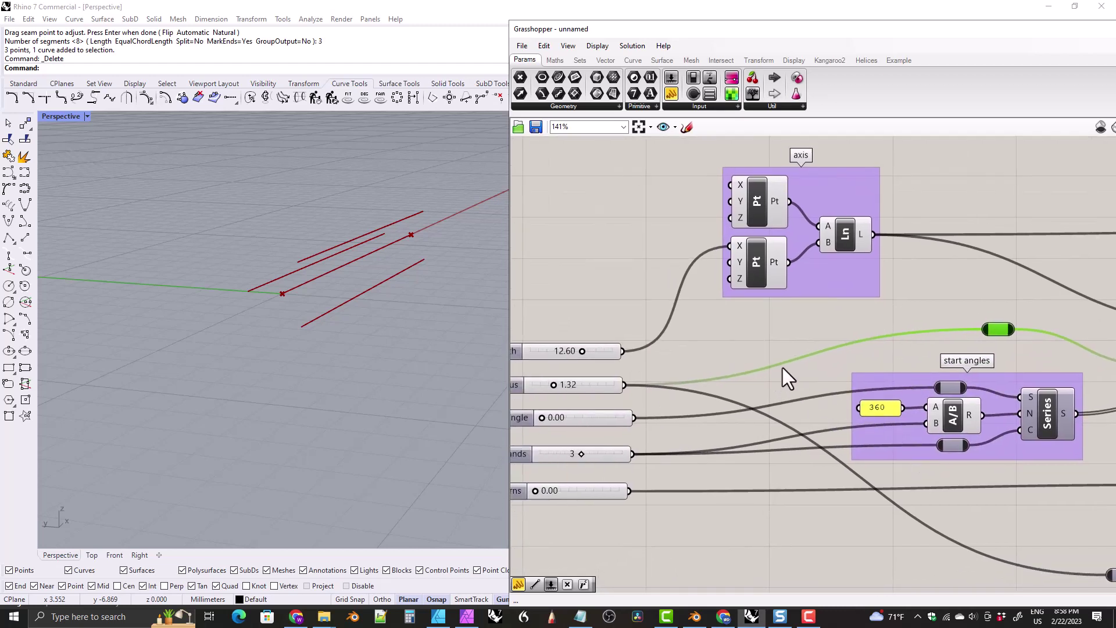
double_click(786, 363)
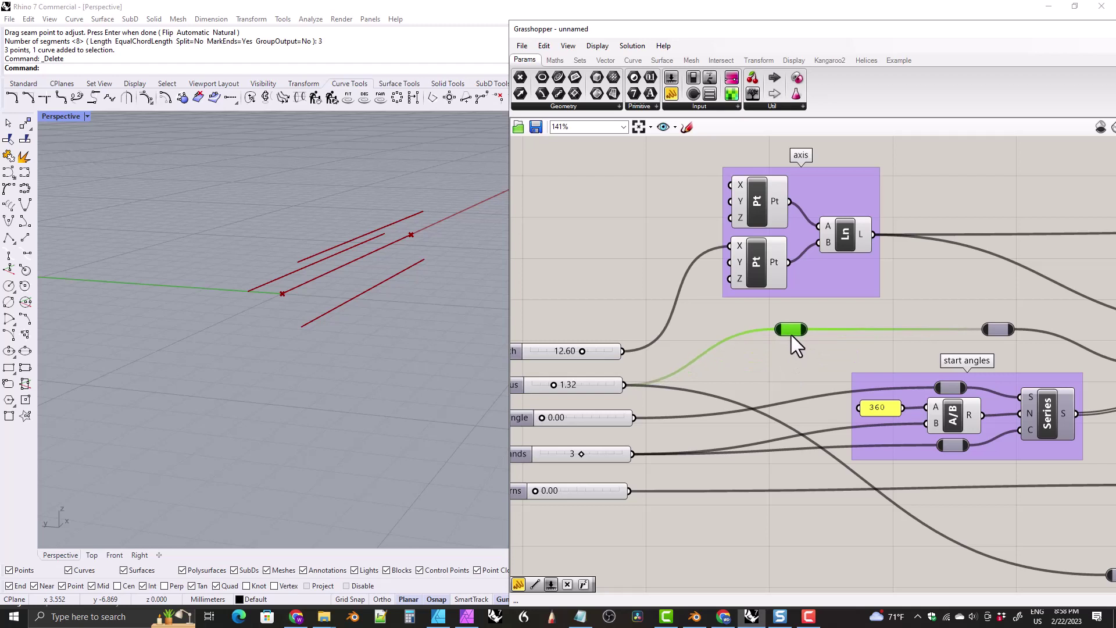
Nudge the start angles group closer to the relays above it, and move the cylinder radius relay nearer to the sliders
right_drag(844, 386, 667, 355)
click(716, 421)
drag(716, 421, 702, 413)
right_drag(713, 418, 836, 382)
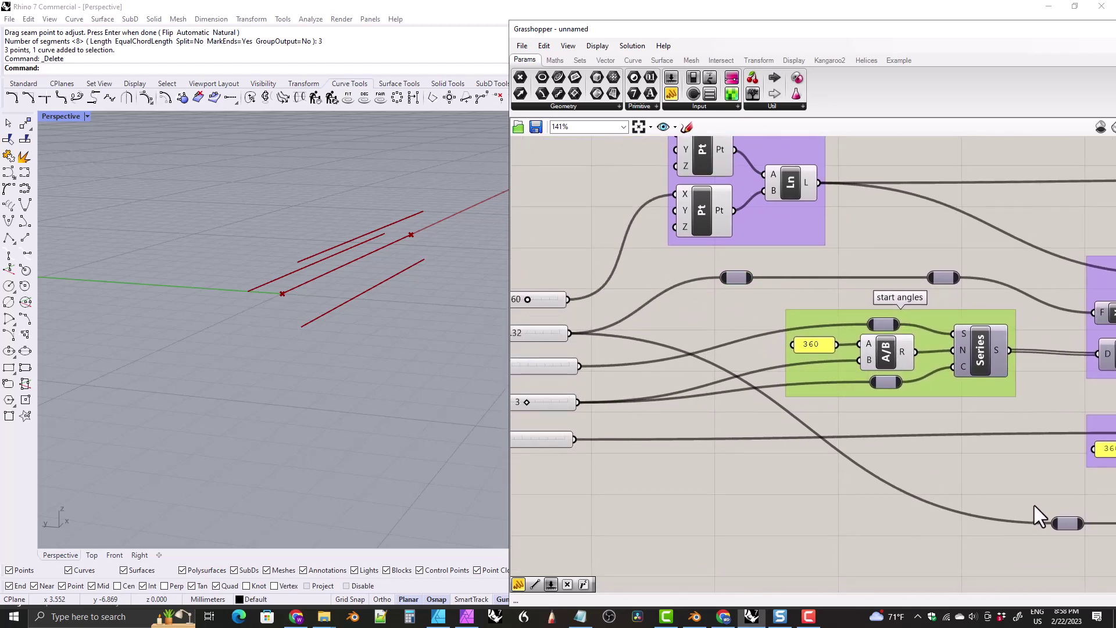
drag(1063, 523, 850, 521)
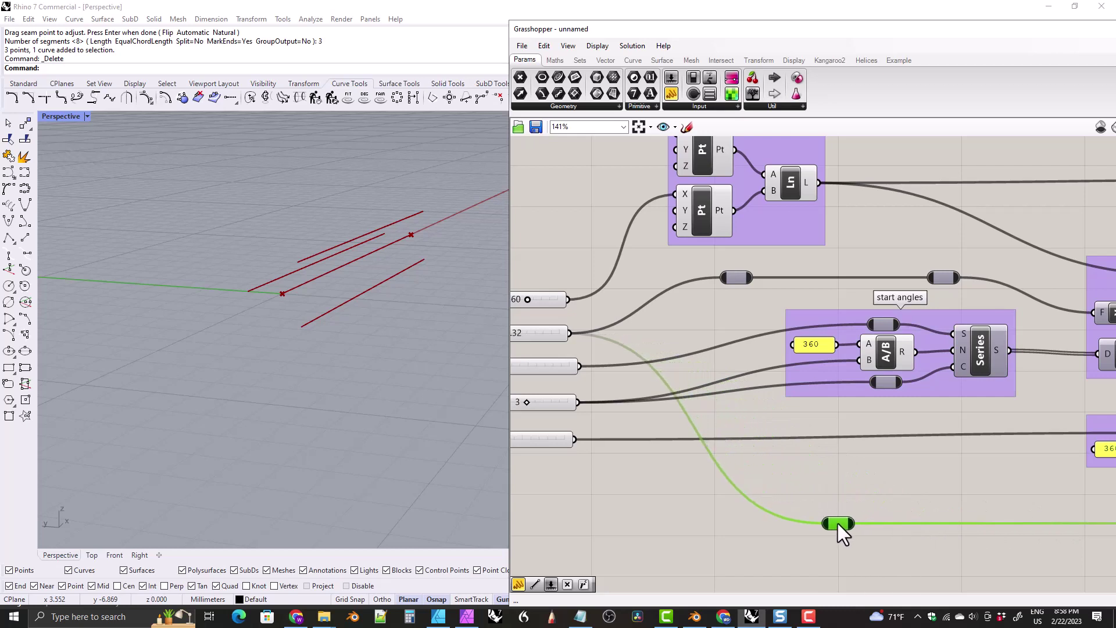
Set the turns slider to 1.54 to twist the three strands into helices
scroll(735, 406, down, 2)
right_drag(735, 407, 638, 391)
right_drag(738, 378, 813, 373)
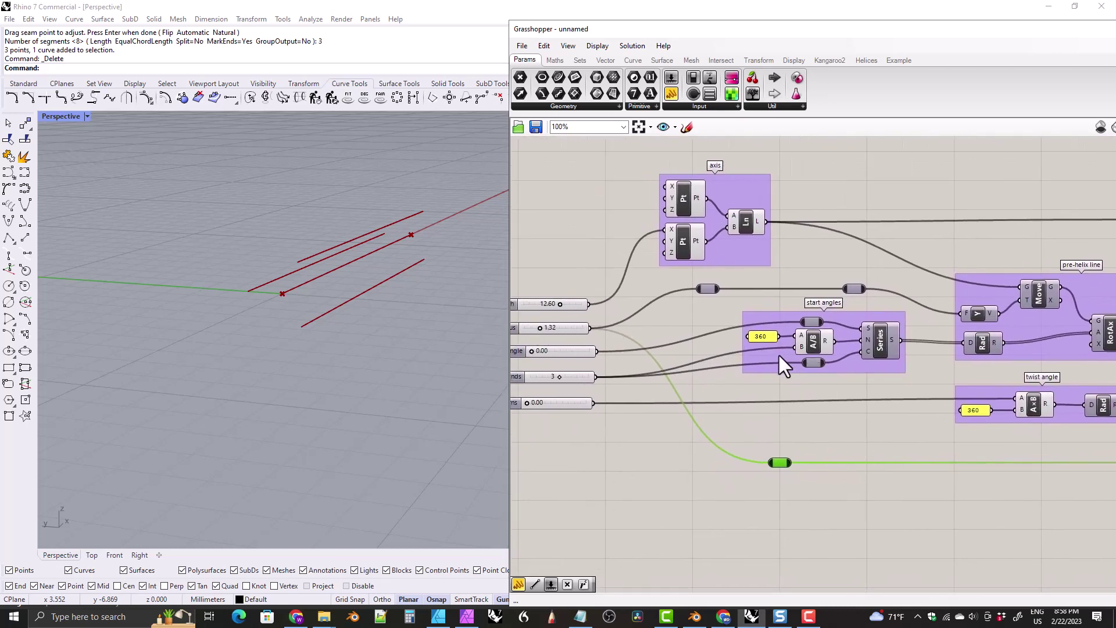
right_drag(802, 411, 771, 414)
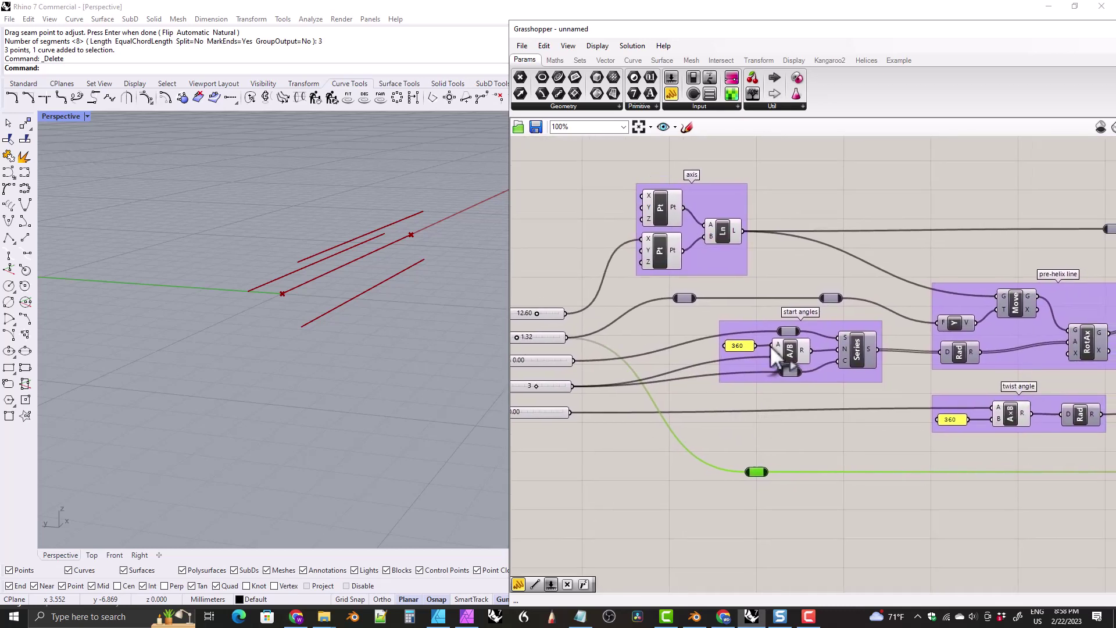
right_drag(764, 333, 883, 383)
scroll(642, 356, up, 2)
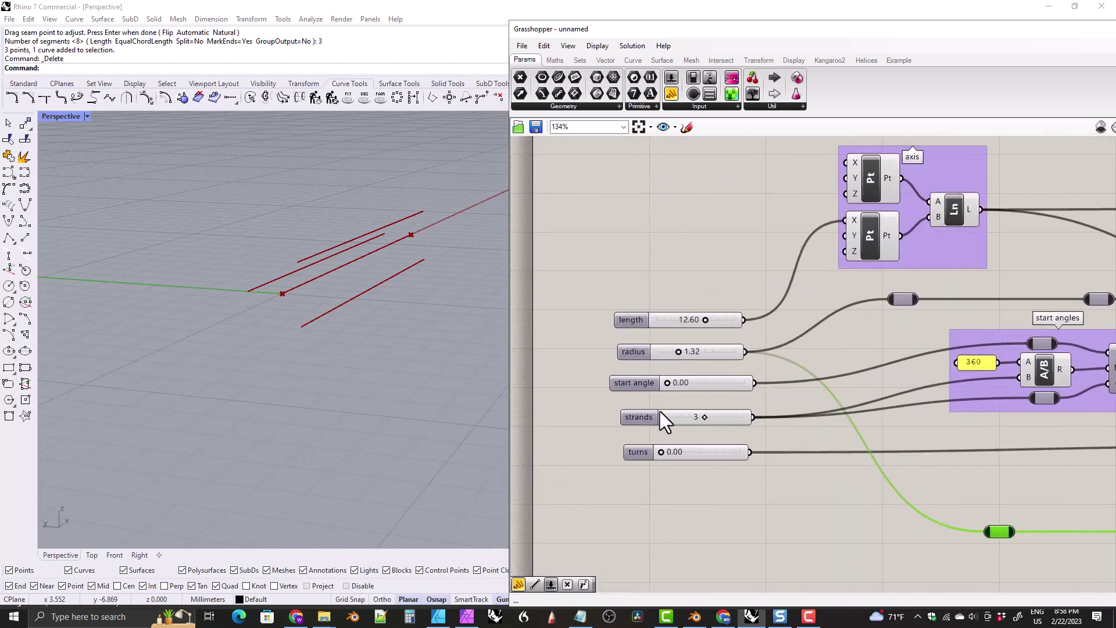
right_drag(304, 331, 343, 366)
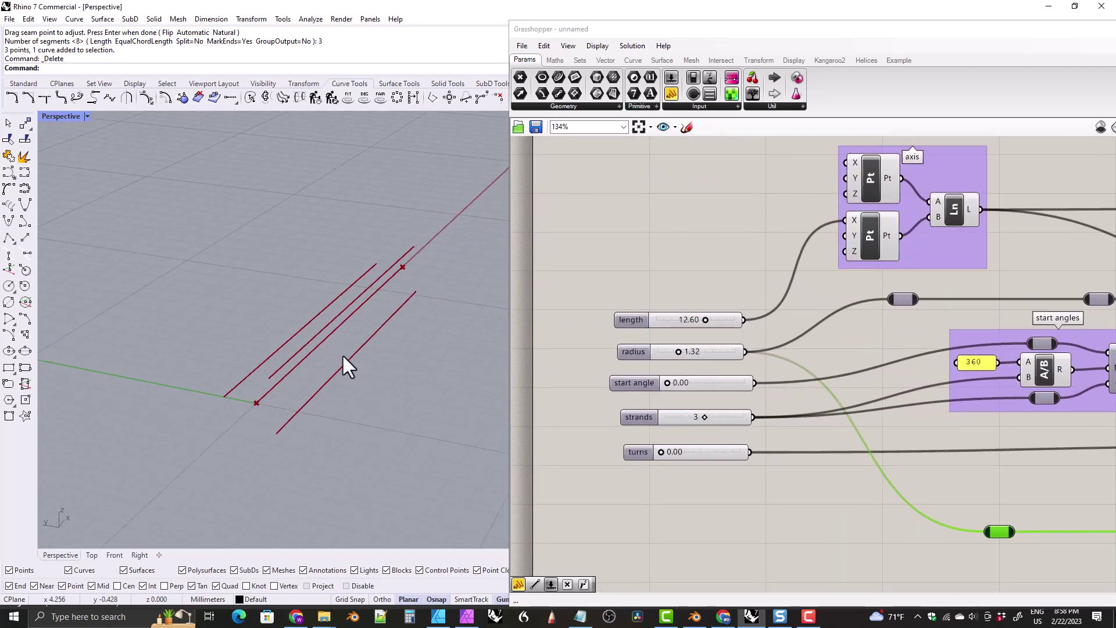
drag(660, 451, 664, 451)
right_drag(303, 354, 274, 367)
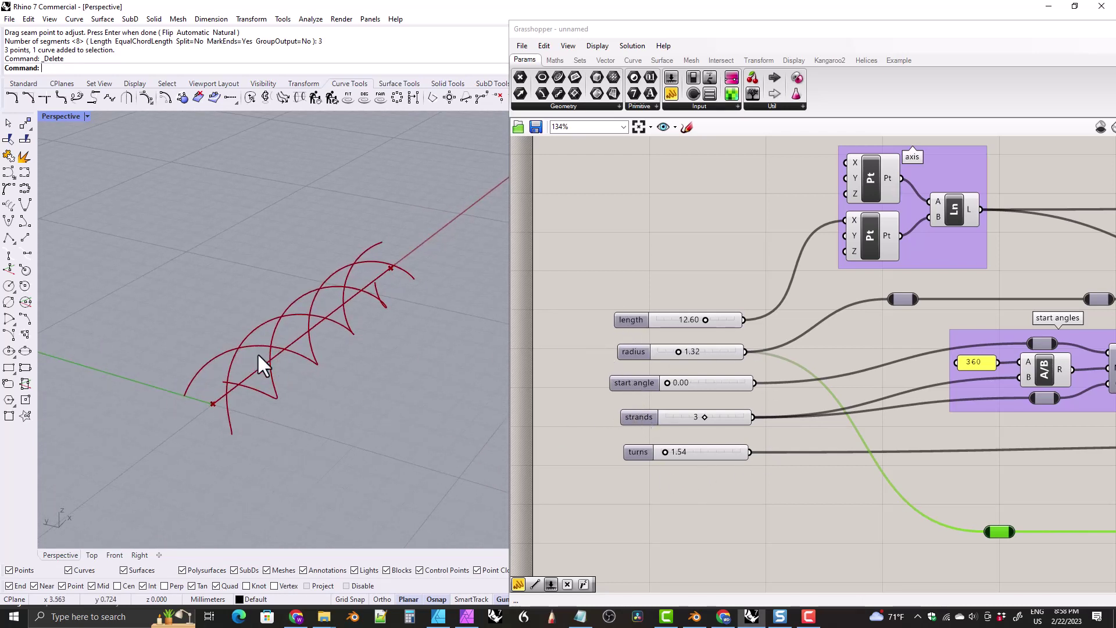
Align the five input sliders along their right edges and distribute them evenly in the vertical direction
drag(580, 282, 792, 509)
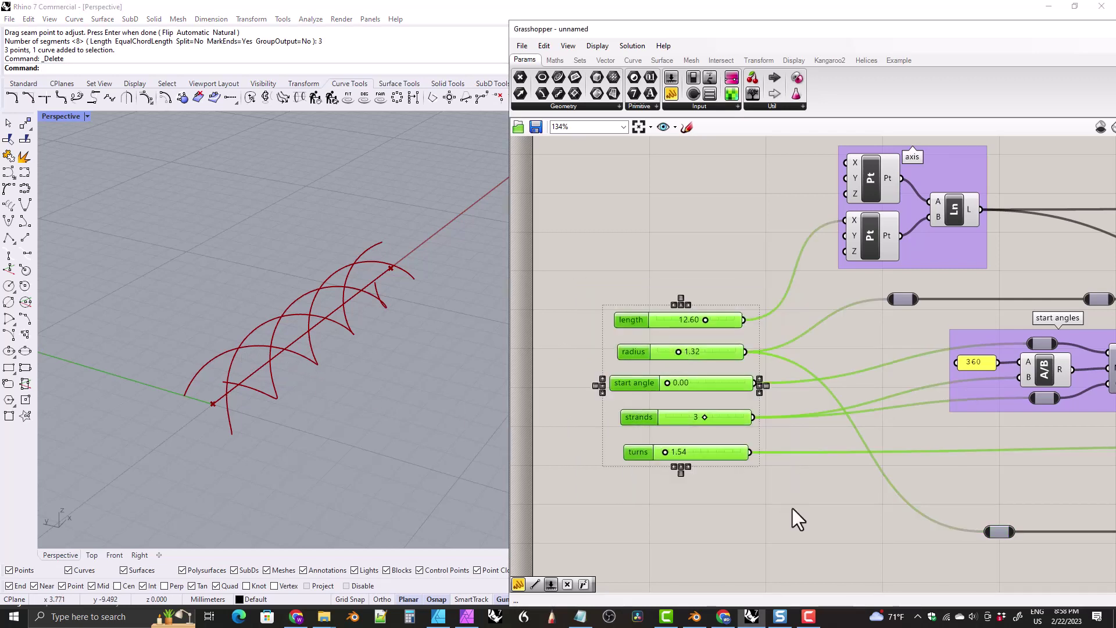
click(673, 305)
click(680, 305)
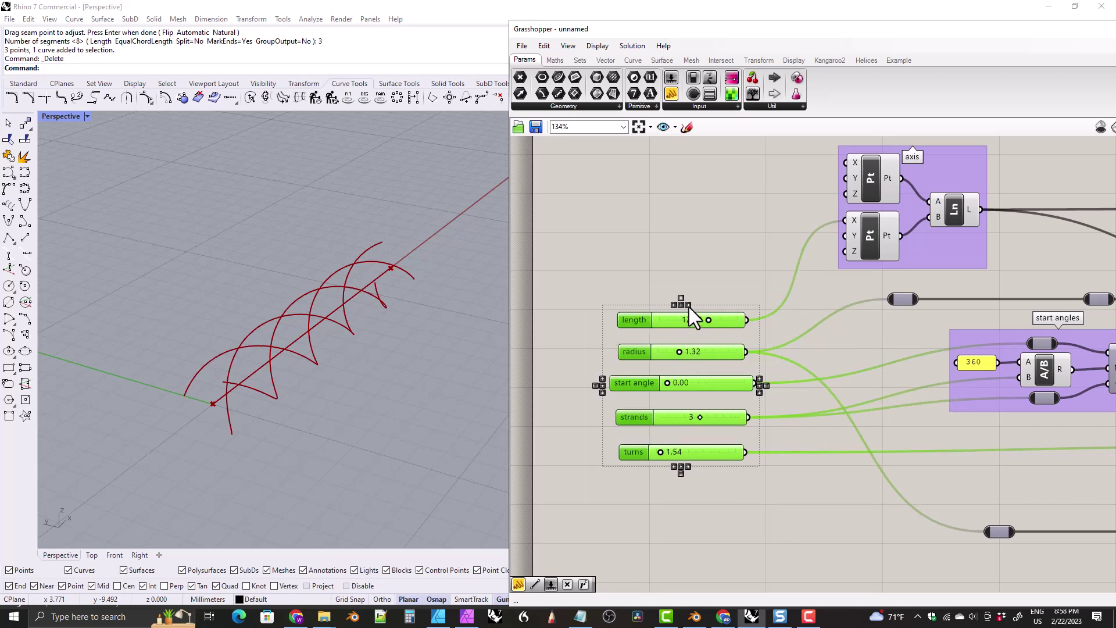
click(688, 305)
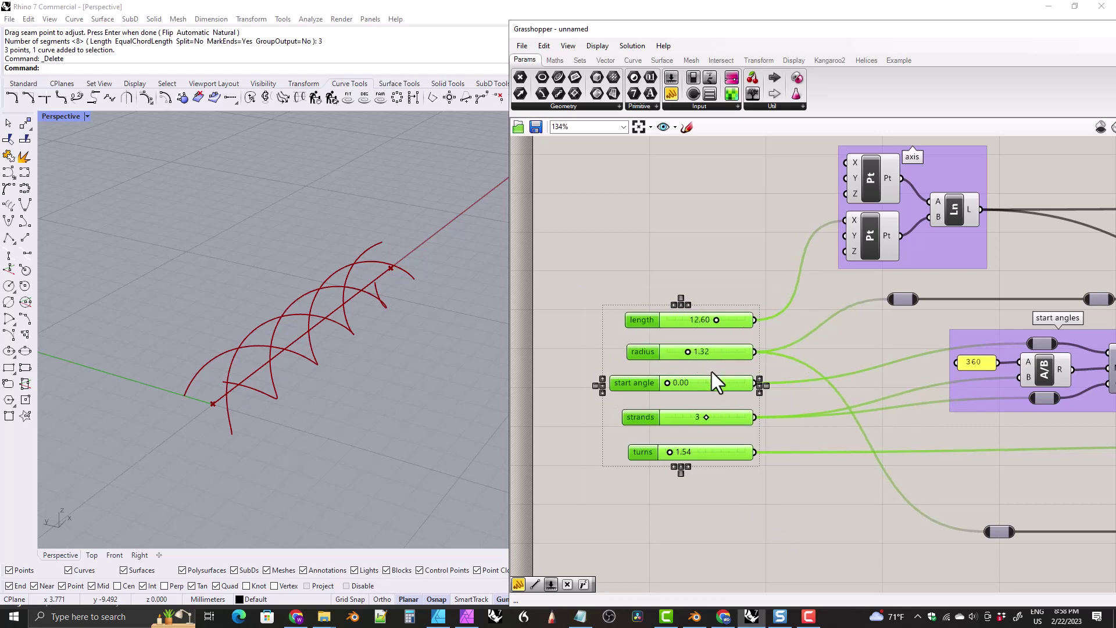
click(680, 299)
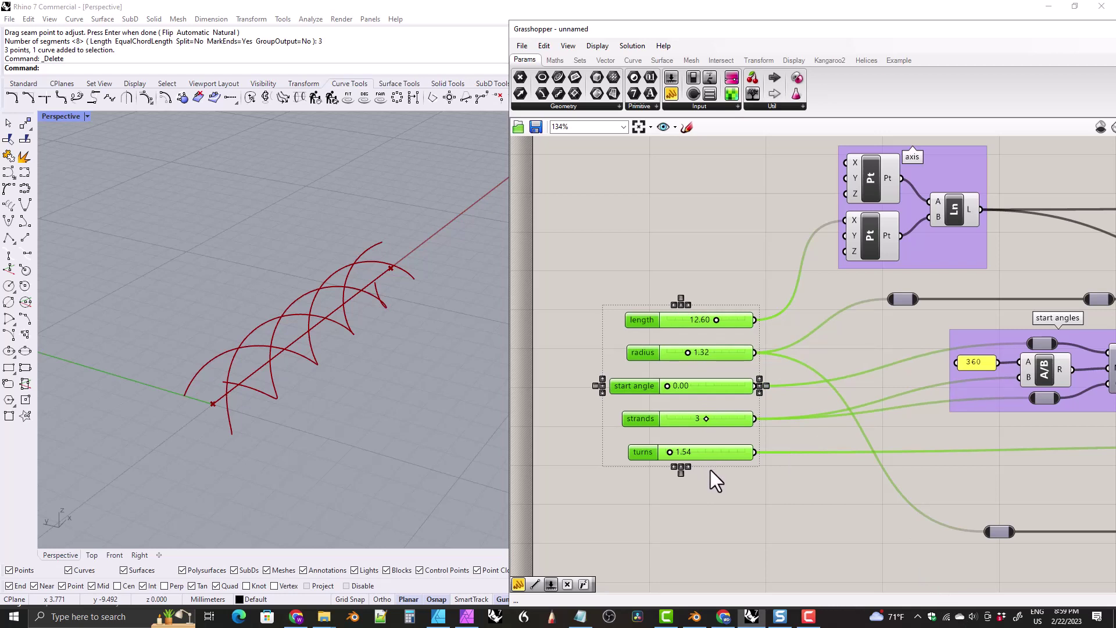
Group the five sliders and name the group "inputs"
key(ctrl+g)
double_click(615, 448)
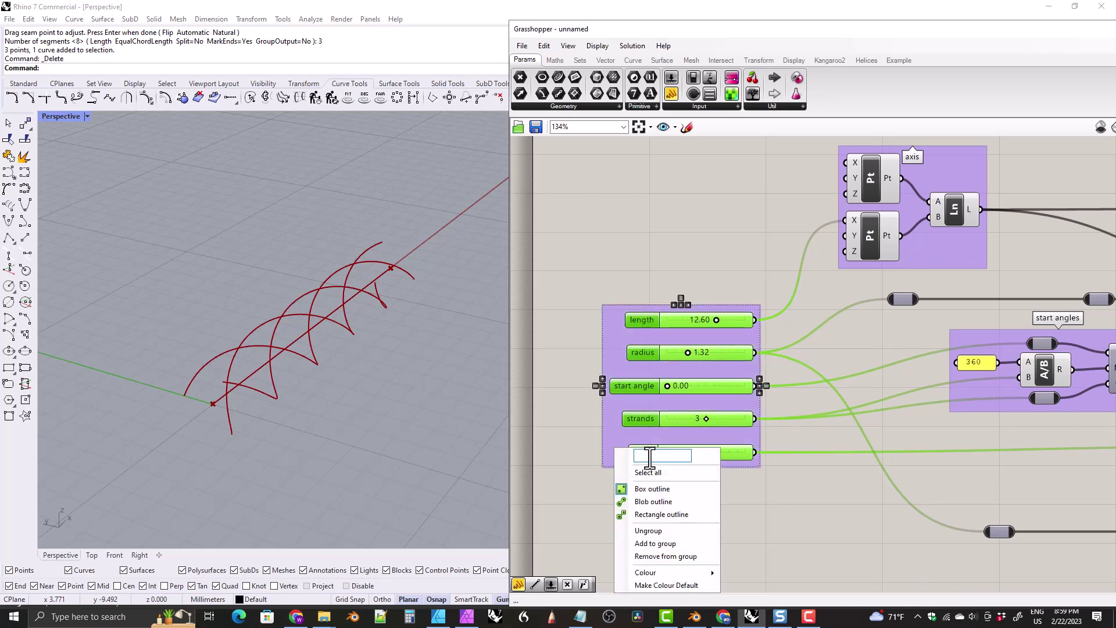
text(inputs)
click(833, 495)
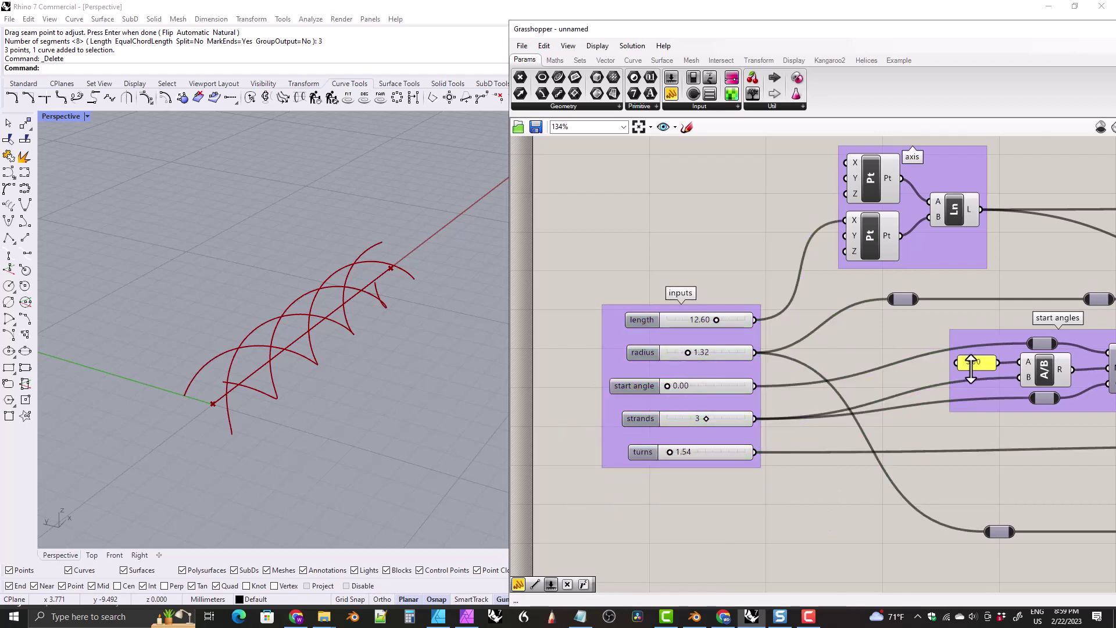
Bake the helix curves from the Pull component in the helix group into Rhino
scroll(804, 311, down, 5)
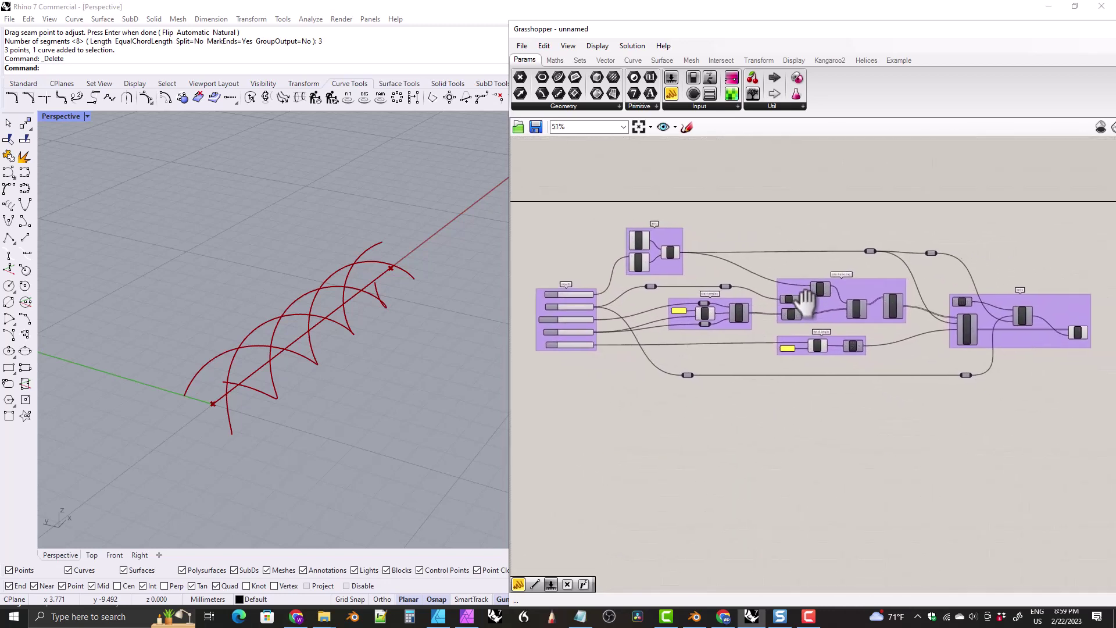
right_drag(689, 374, 757, 364)
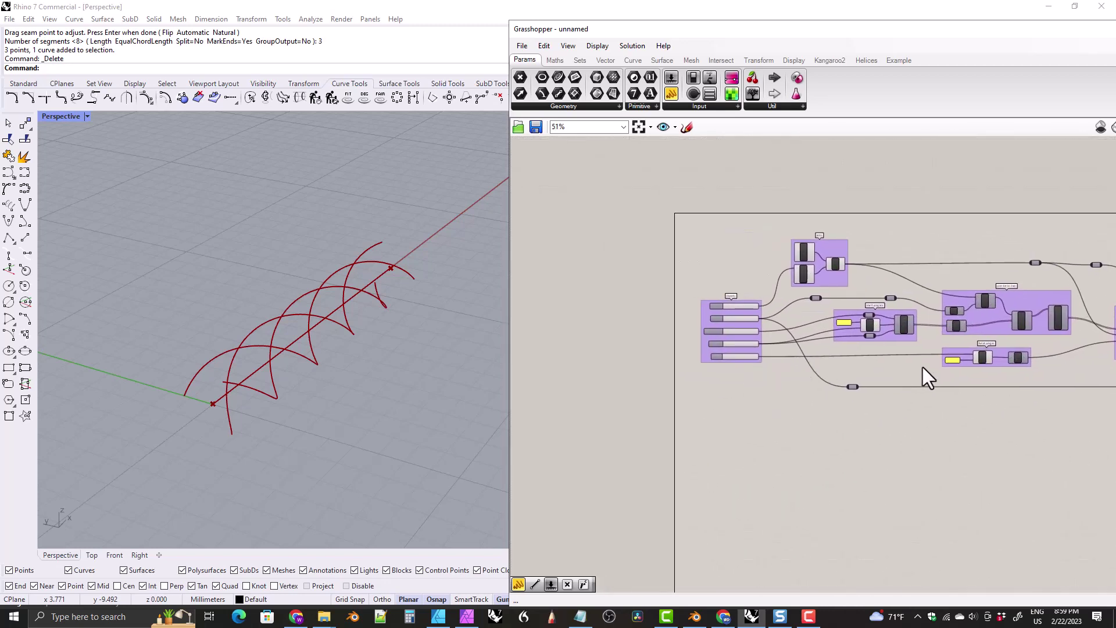
right_drag(923, 368, 887, 351)
scroll(872, 349, up, 4)
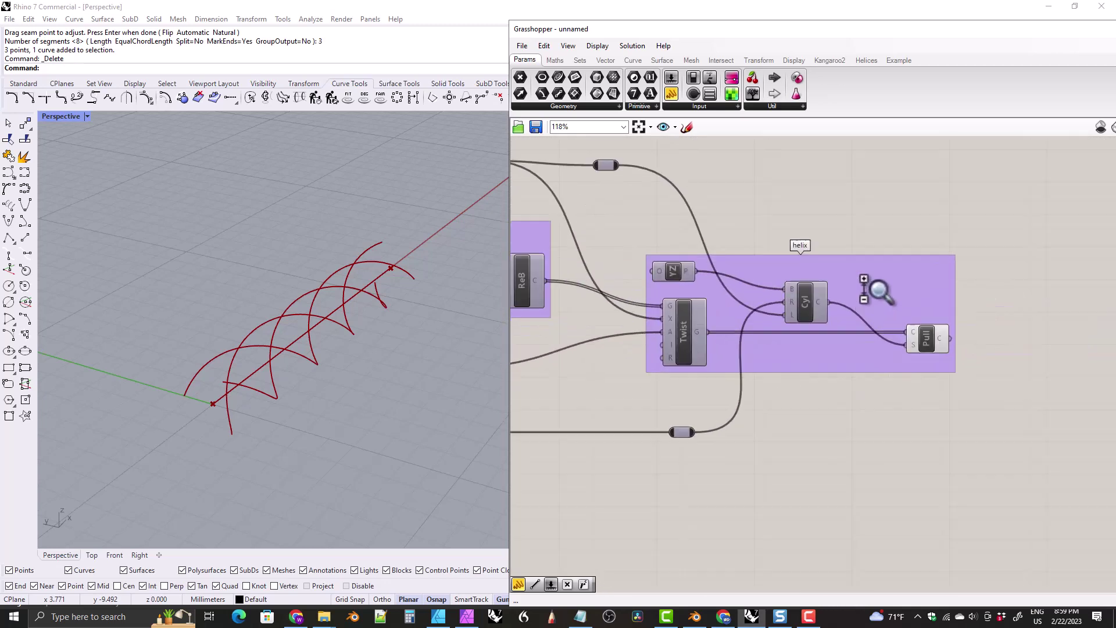
scroll(879, 291, up, 2)
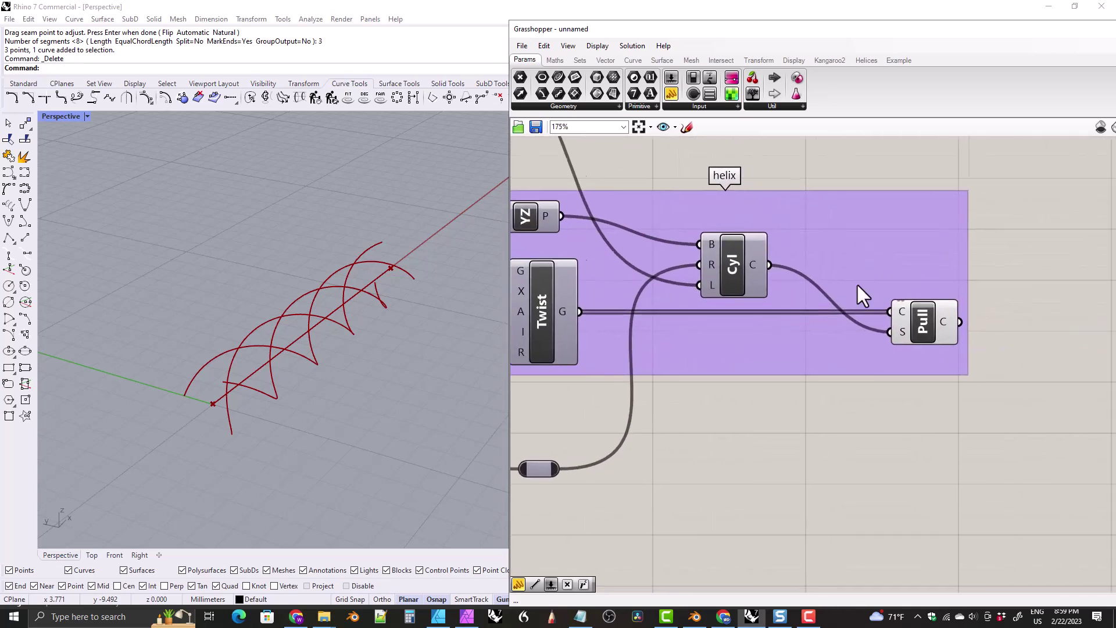
click(918, 332)
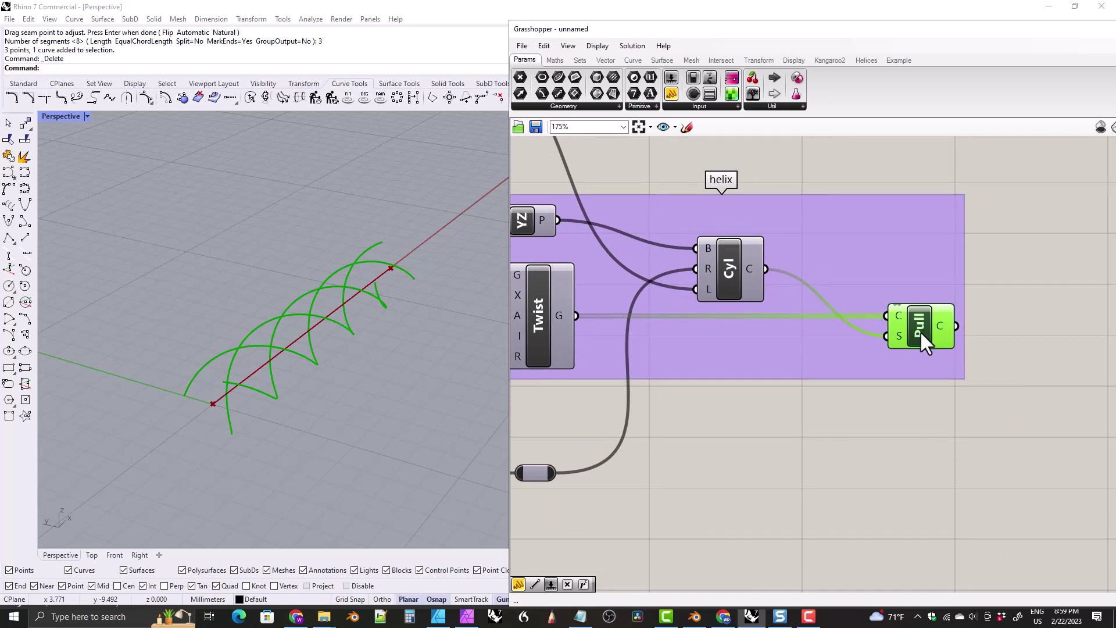
right_click(919, 329)
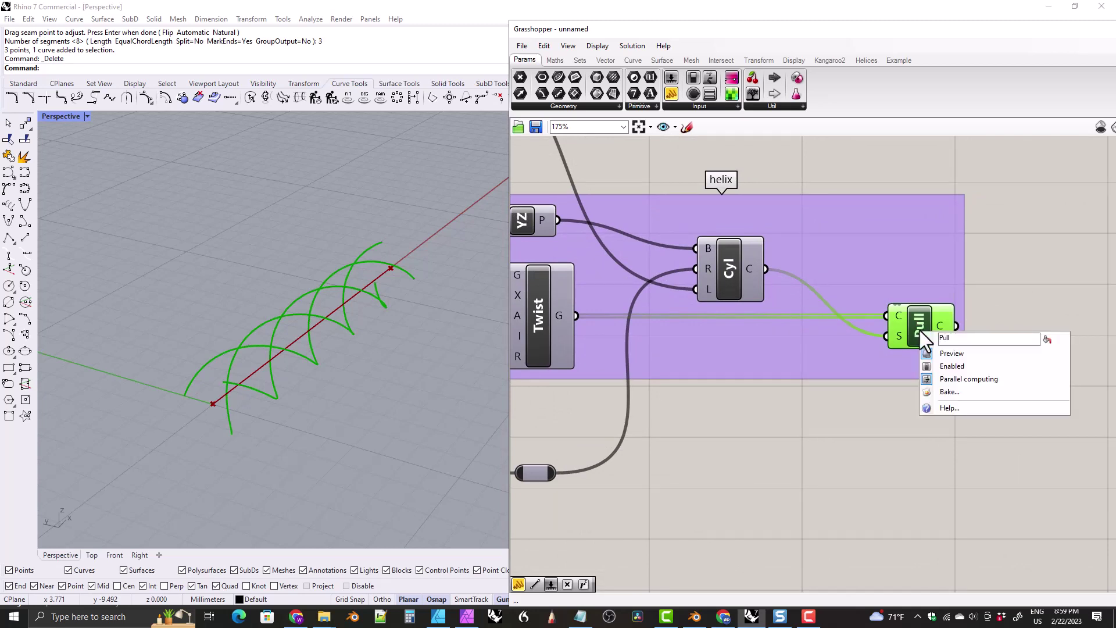
click(949, 392)
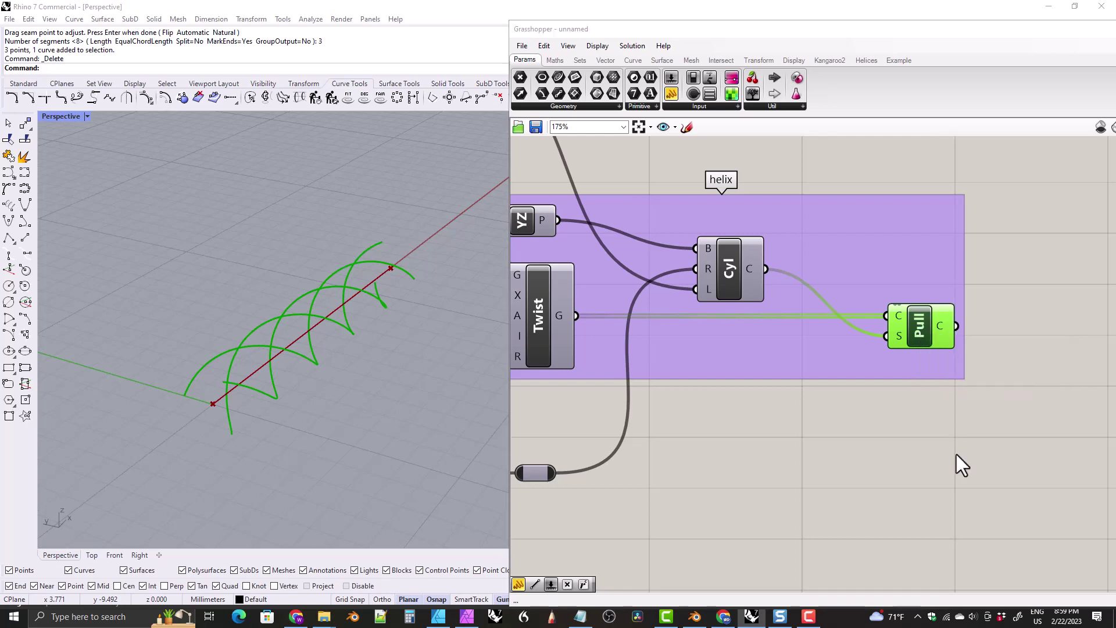
click(950, 498)
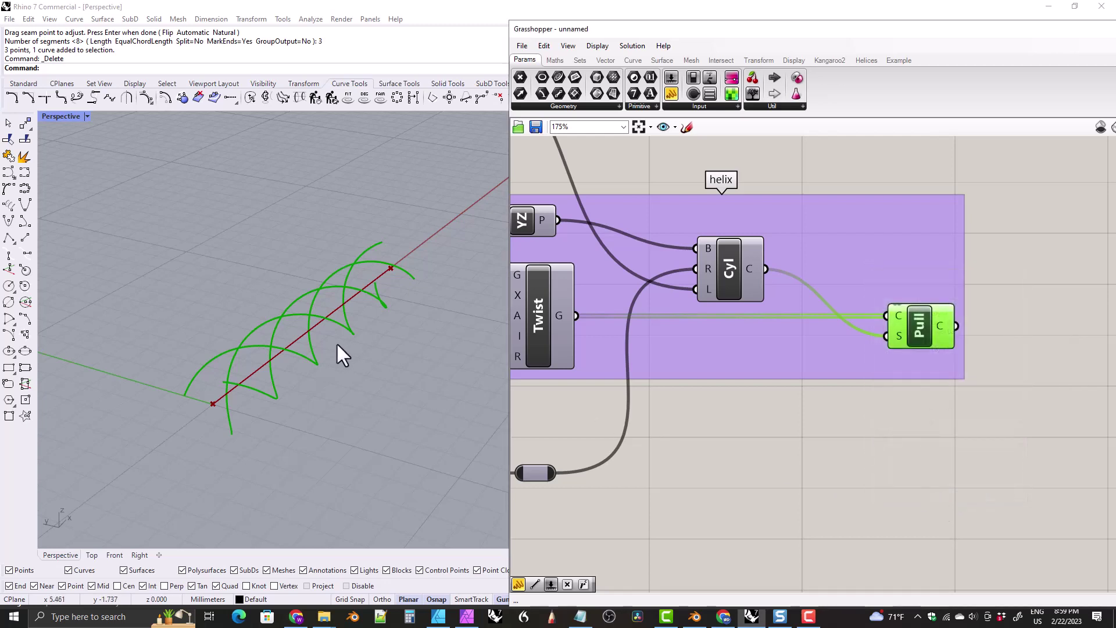
click(786, 462)
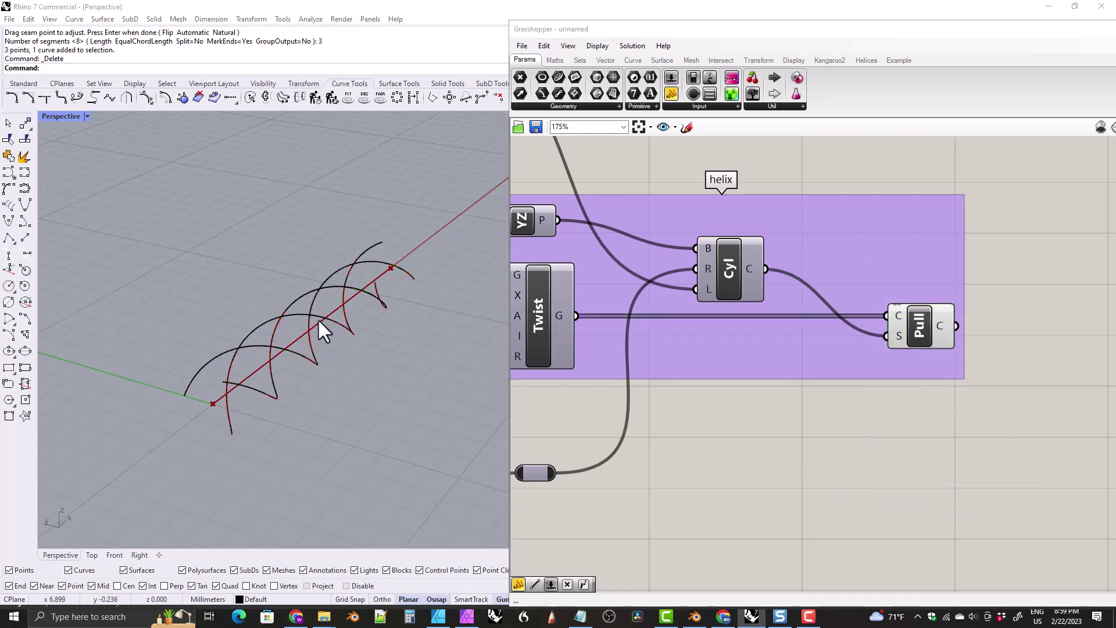
Move the three baked helix curves away from the Grasshopper preview, and delete them
right_drag(319, 324, 310, 323)
drag(66, 187, 459, 441)
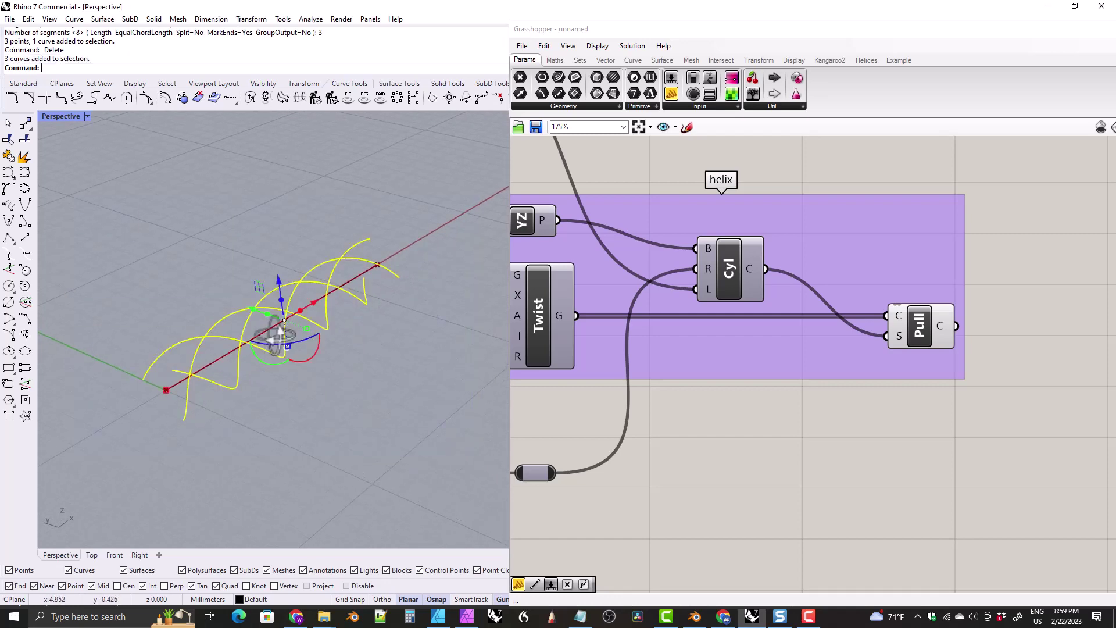
right_drag(302, 325, 294, 323)
drag(310, 277, 262, 273)
click(286, 281)
mouse_move(287, 282)
right_down()
mouse_move(331, 291)
mouse_move(276, 265)
mouse_move(269, 219)
mouse_move(278, 217)
mouse_move(294, 272)
right_up()
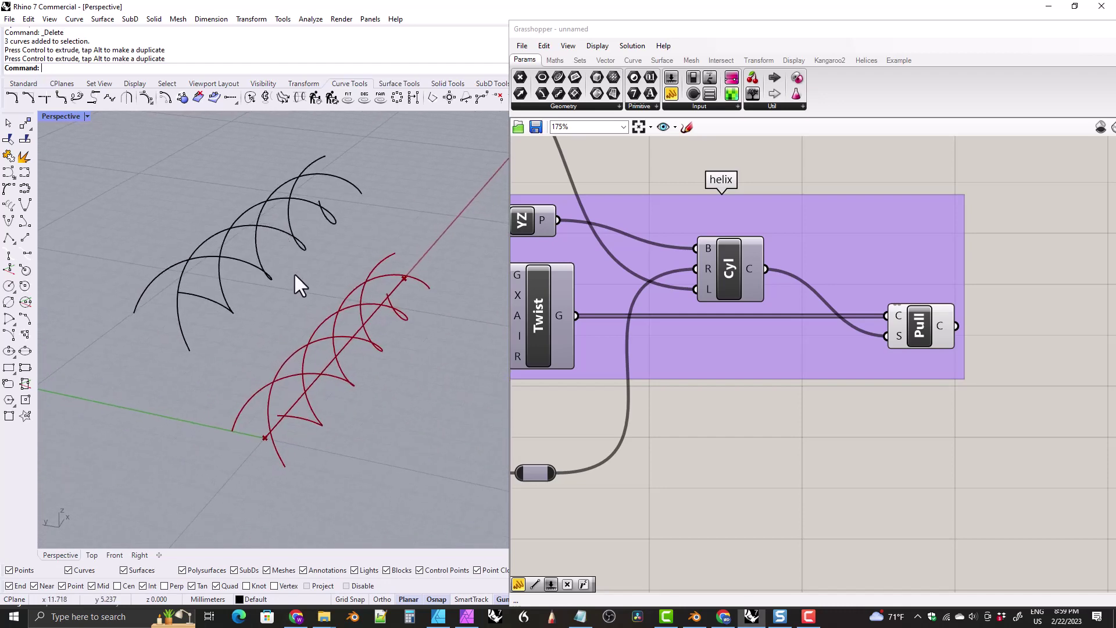
drag(293, 292, 199, 174)
key(Delete)
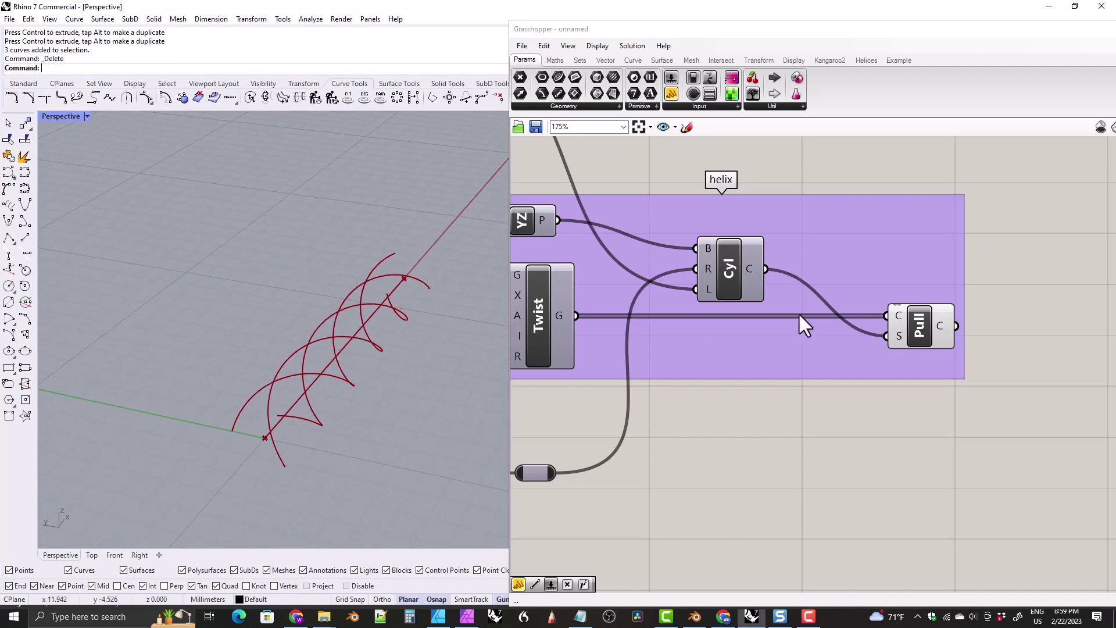
scroll(894, 291, down, 3)
right_drag(894, 291, 755, 349)
scroll(837, 294, up, 2)
scroll(837, 293, up, 1)
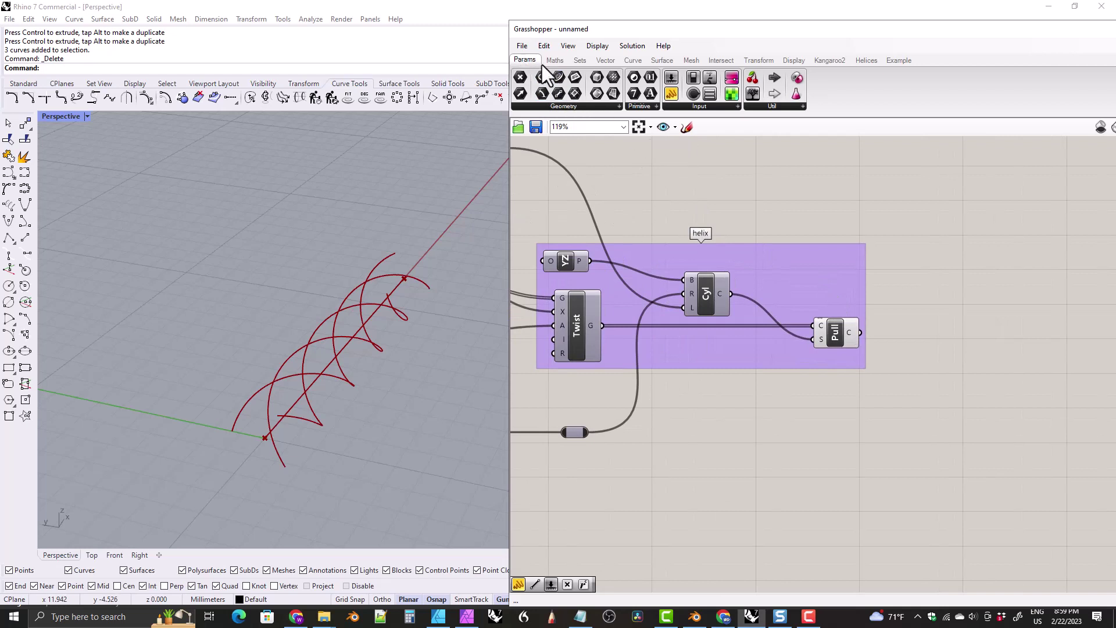
Place a Curve parameter on the canvas beyond the helix group, level with the Pull component
drag(520, 93, 951, 346)
click(835, 336)
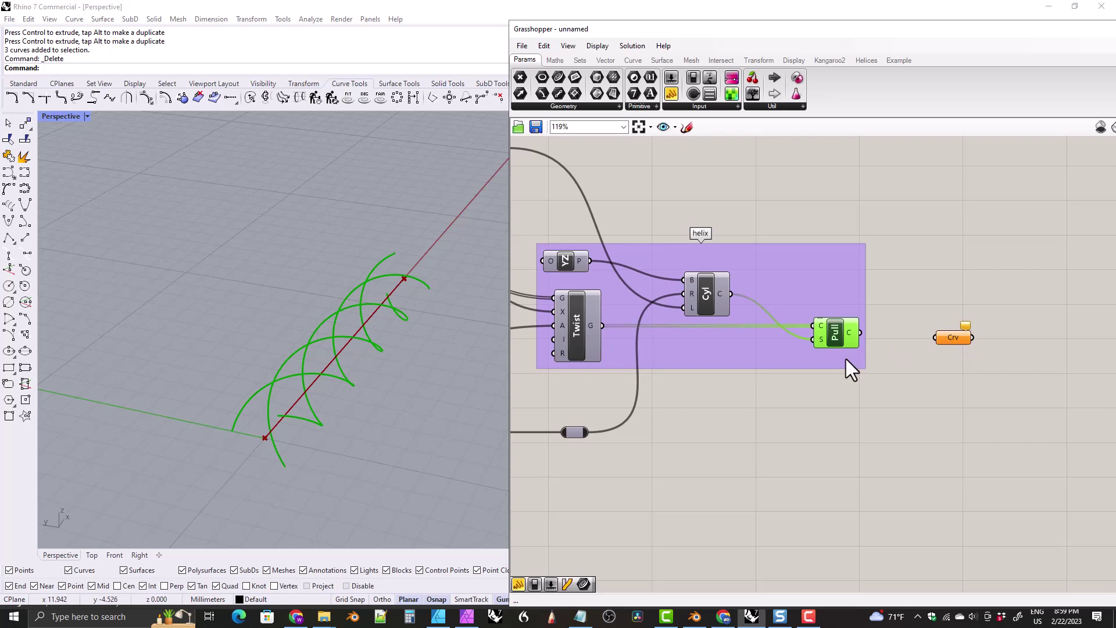
drag(950, 340, 946, 333)
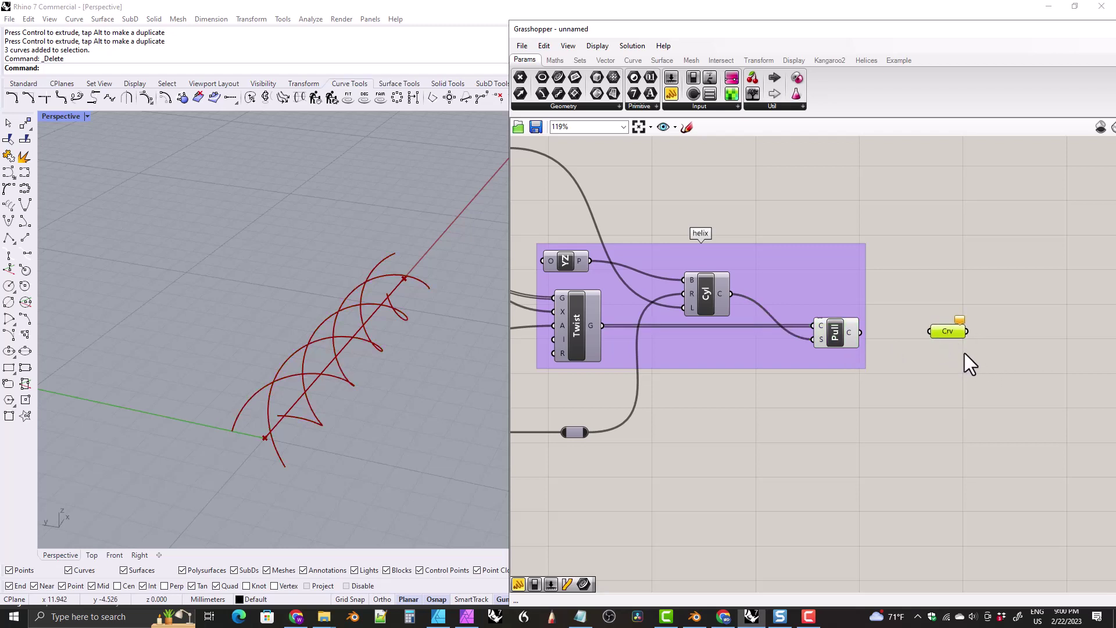
Rename the new Curve parameter "helixes"
right_click(950, 333)
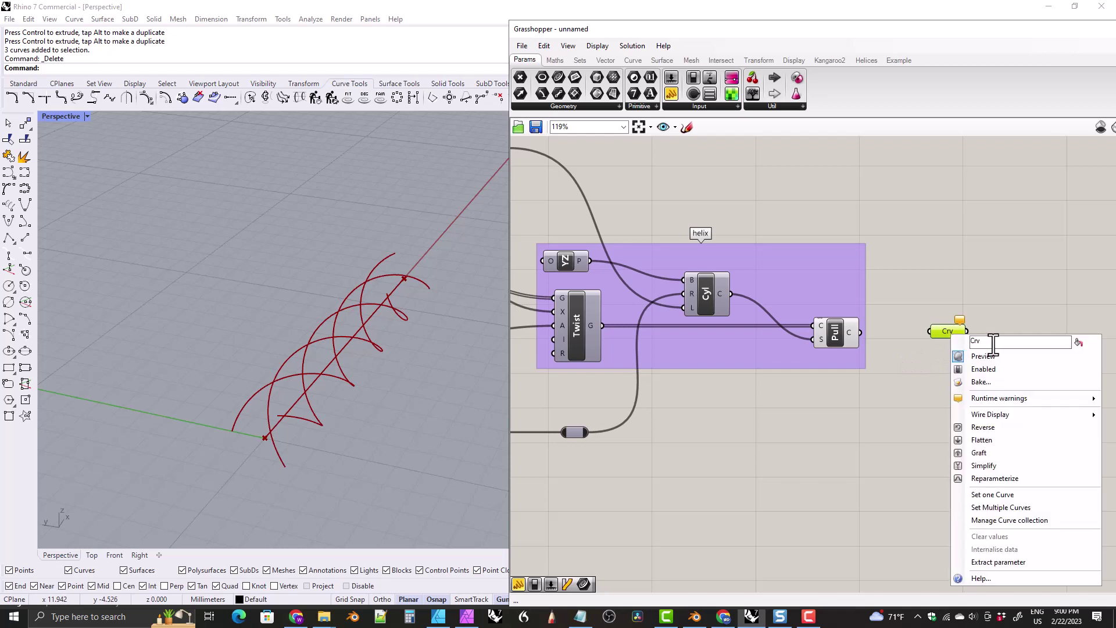
text(helixes)
key(BackSpace)
key(BackSpace)
key(BackSpace)
text(ces)
key(BackSpace)
key(BackSpace)
key(BackSpace)
text(xes)
click(909, 384)
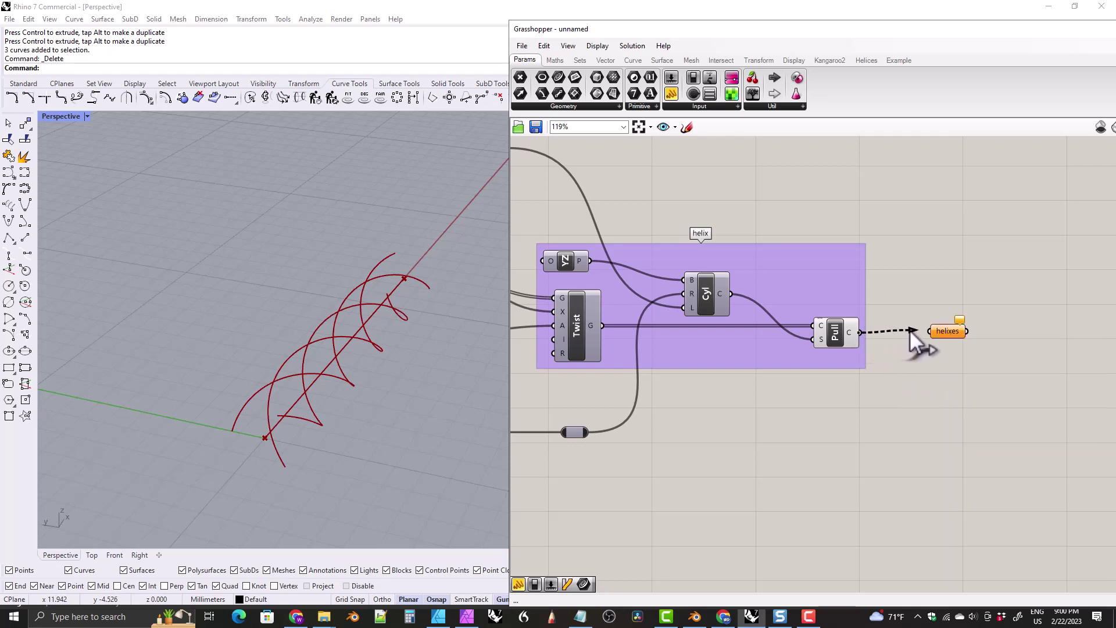
Connect the Pull component's curve output to the helixes parameter, and turn off the preview of the Pull component
drag(909, 329, 927, 342)
click(948, 331)
click(849, 340)
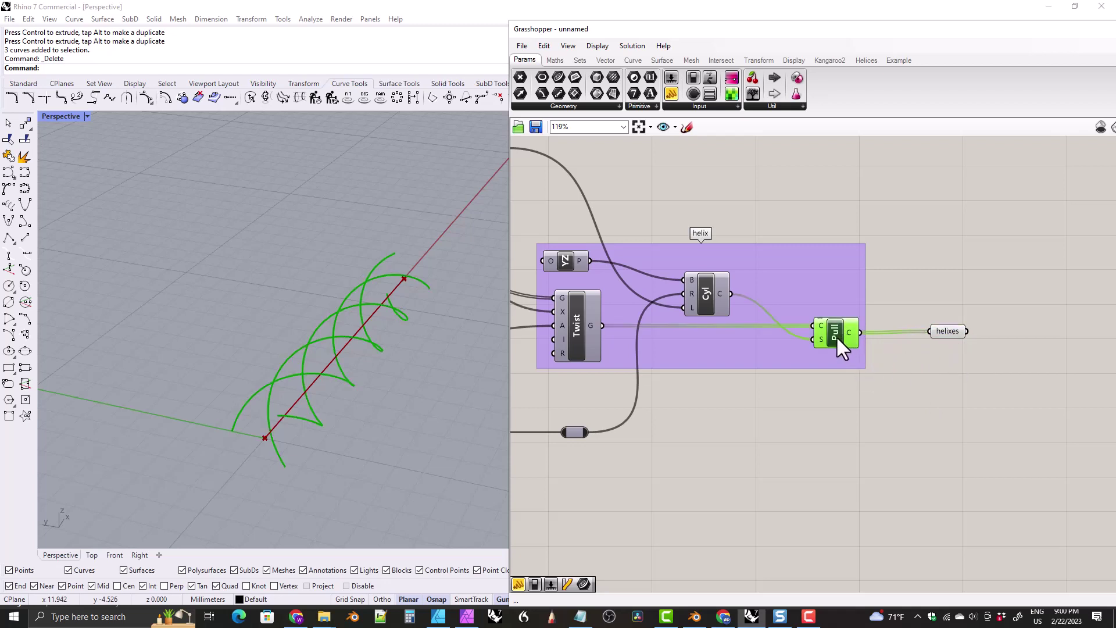
right_click(835, 336)
click(869, 357)
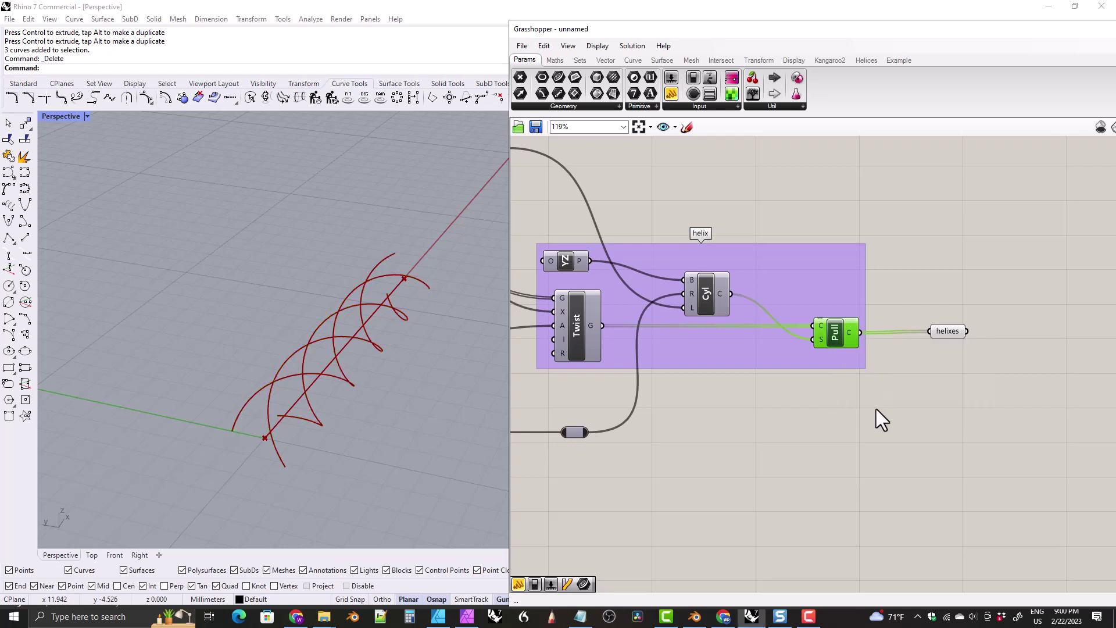
click(887, 428)
Move the helixes parameter across the canvas to just below the inputs group
scroll(898, 360, down, 4)
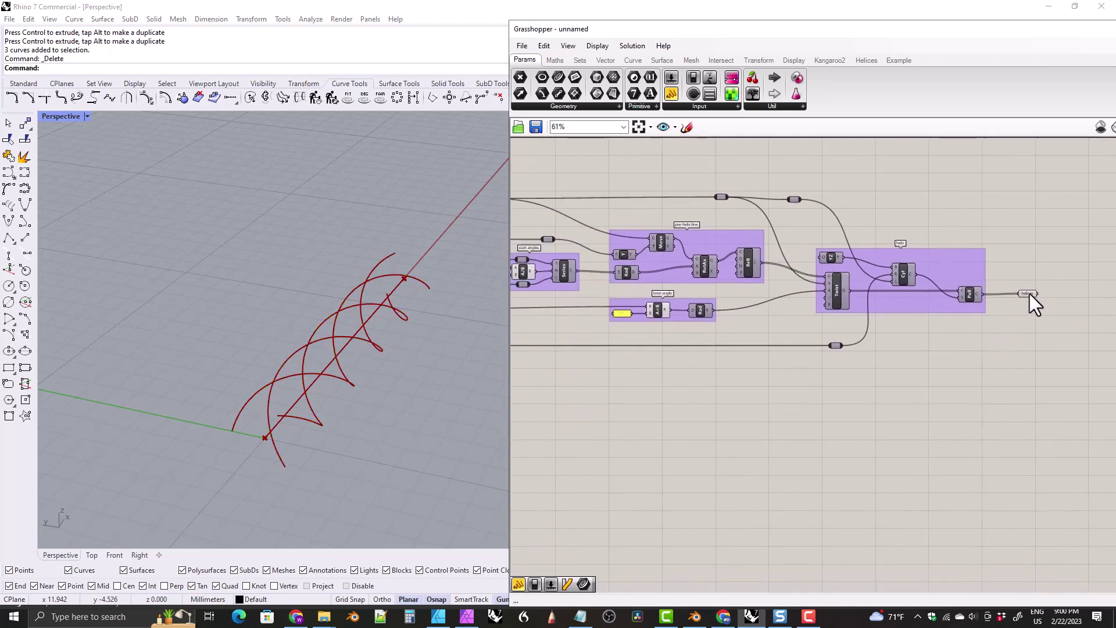
drag(1030, 294, 668, 375)
right_drag(669, 375, 898, 349)
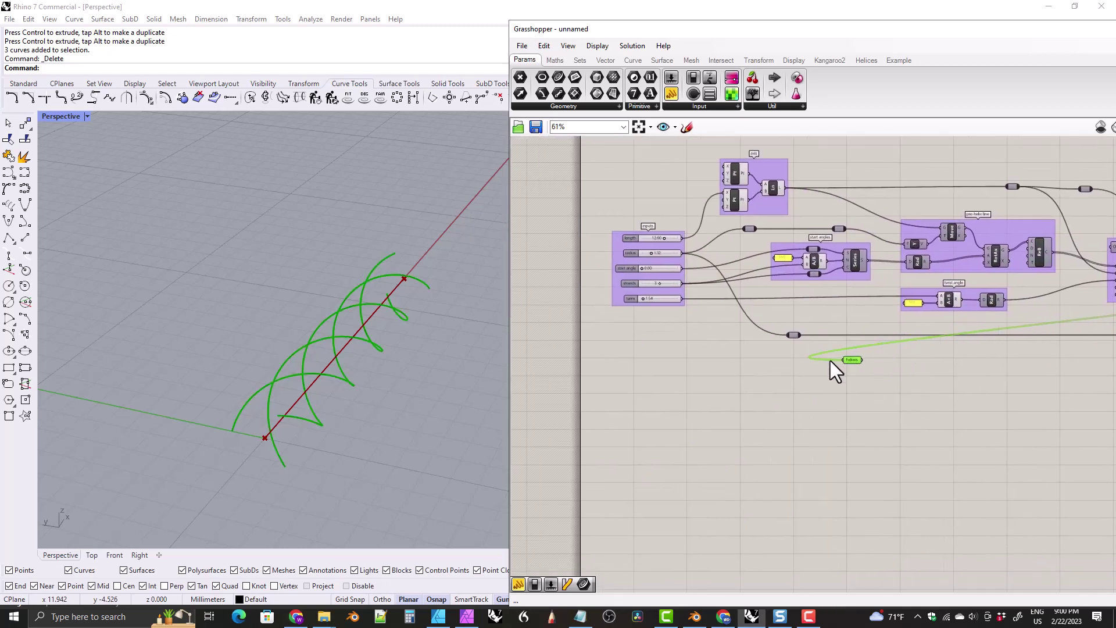
drag(849, 359, 653, 324)
right_drag(817, 335, 605, 320)
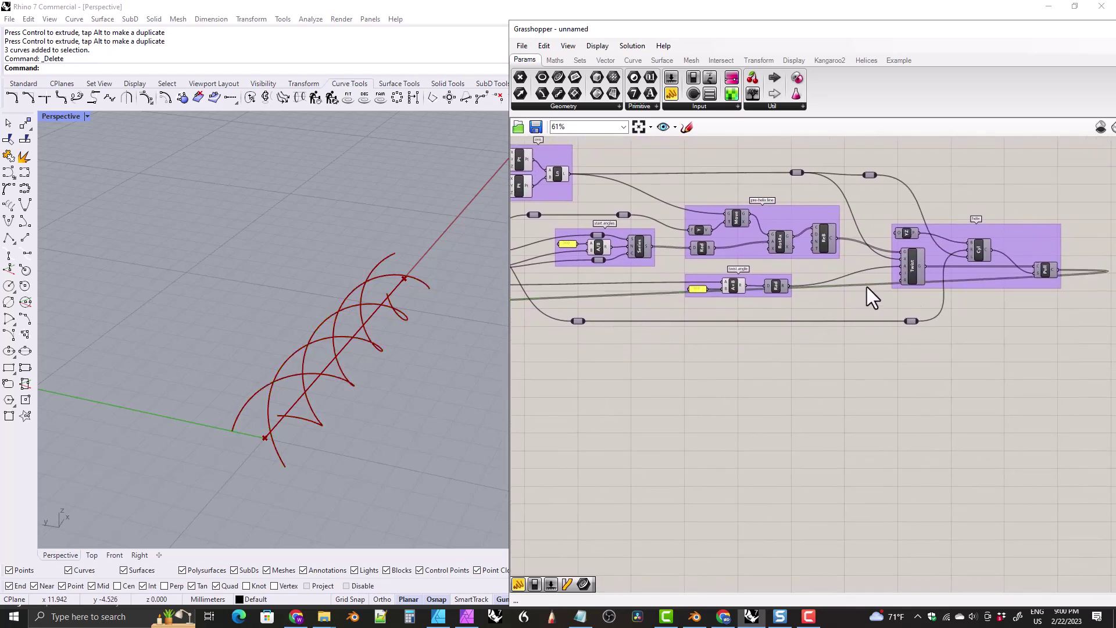
Try routing the long wire to the helixes parameter through a relay, and undo it
drag(866, 286, 867, 326)
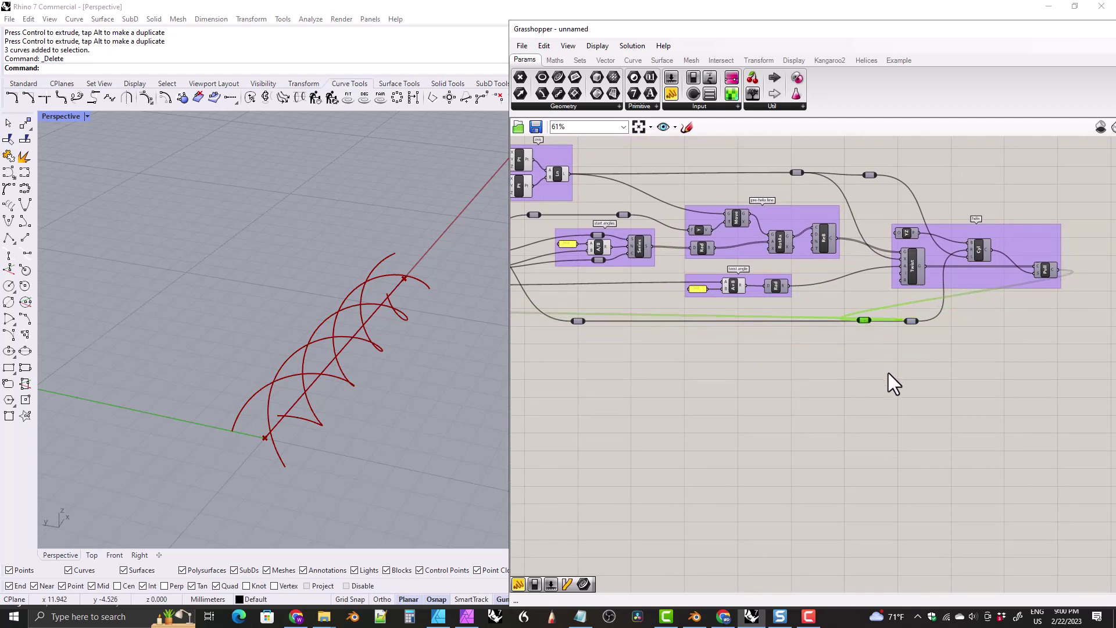
key(ctrl+z)
right_drag(723, 337, 884, 326)
right_drag(723, 352, 753, 354)
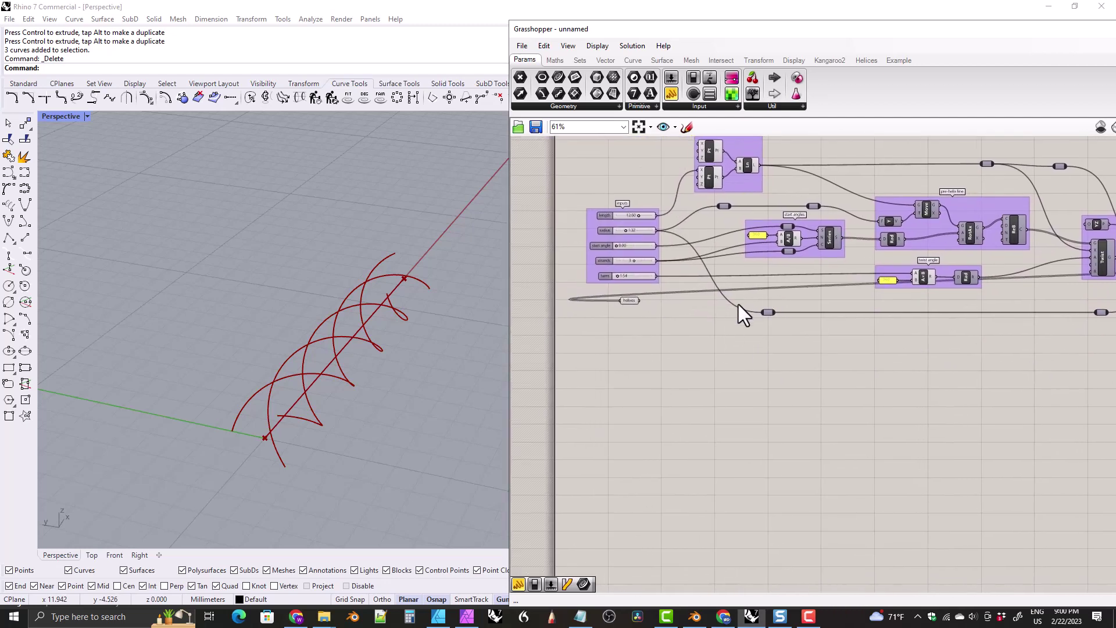
right_drag(682, 354, 741, 369)
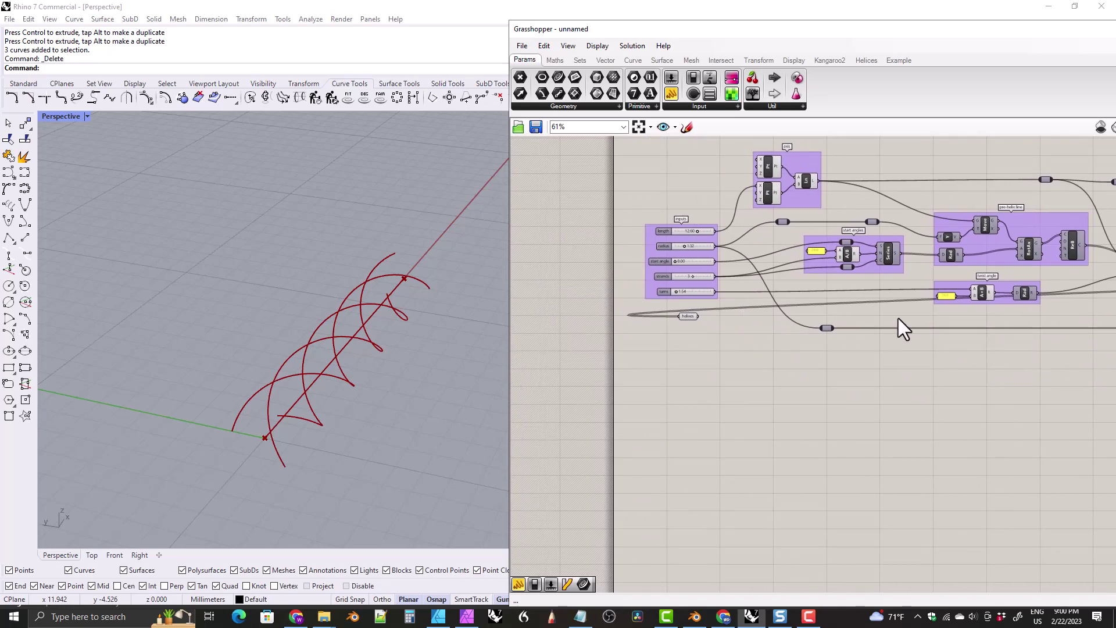
Set the wire display of the helixes parameter below the inputs group to Hidden
scroll(668, 245, up, 5)
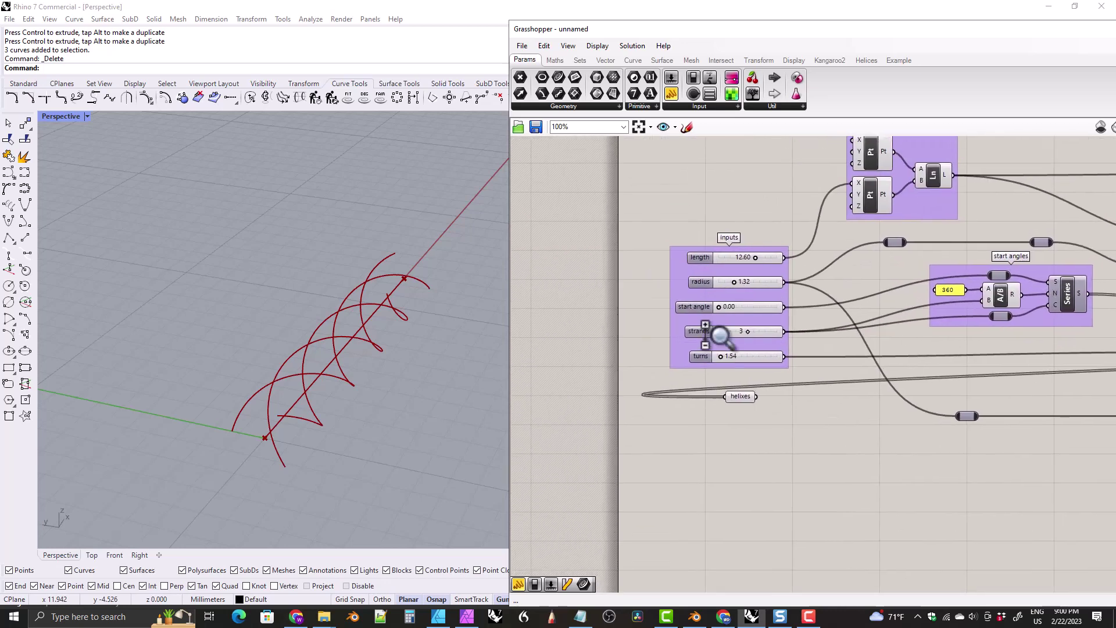
drag(755, 459, 751, 466)
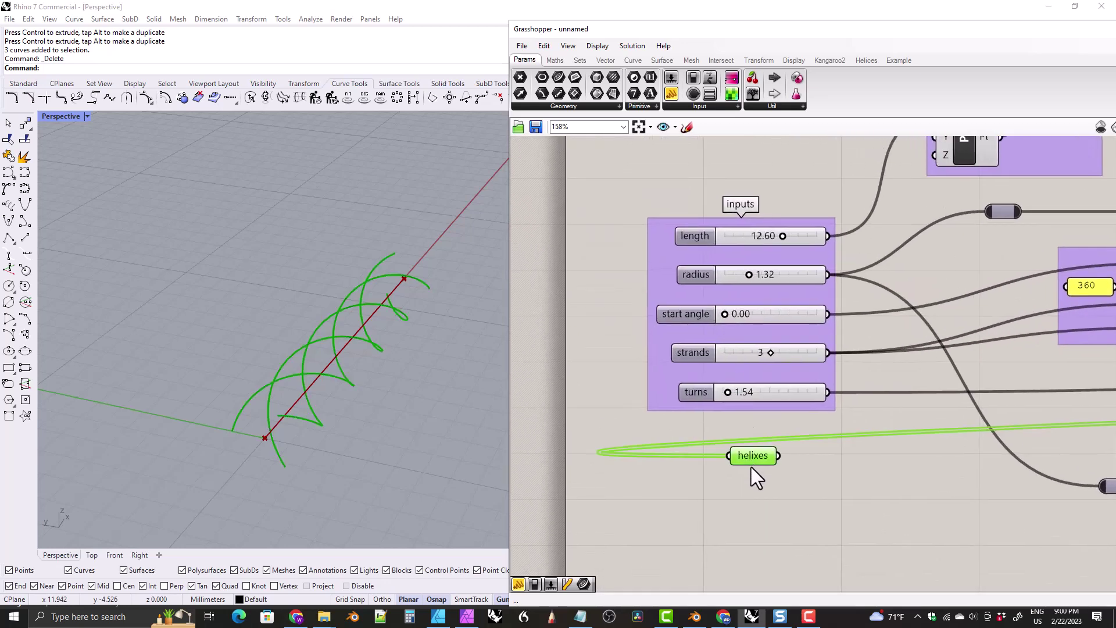
right_click(751, 455)
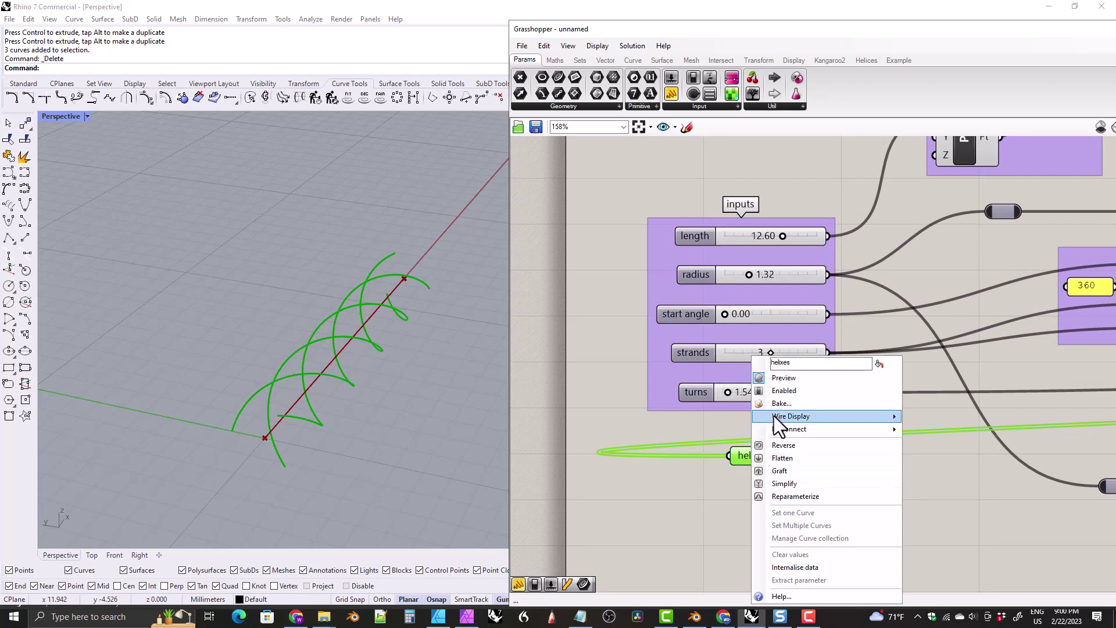
mouse_move(777, 417)
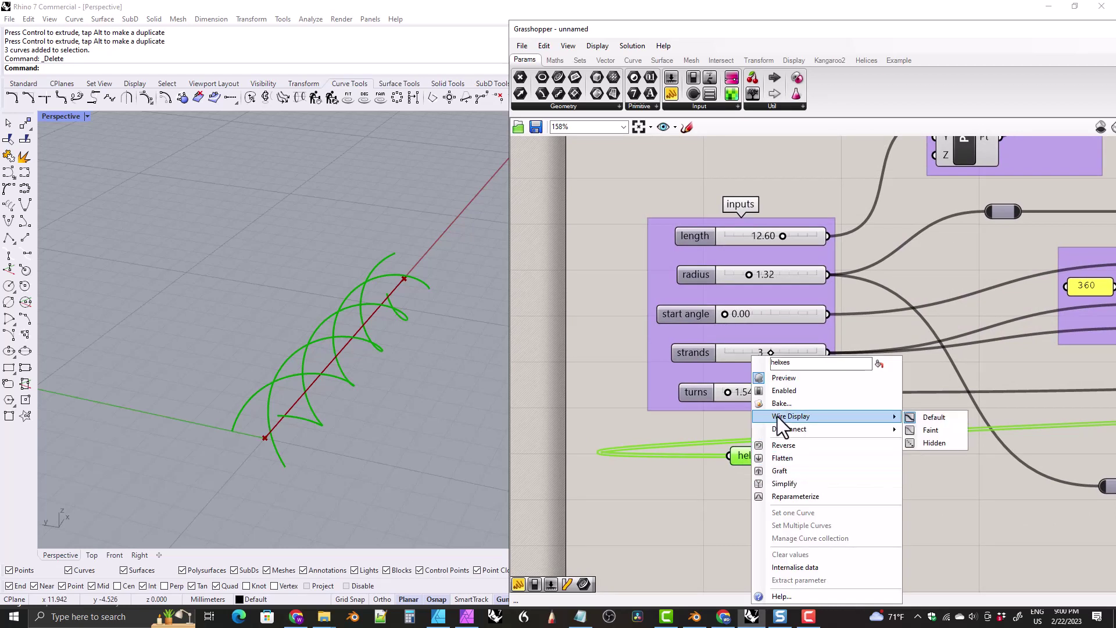
click(933, 443)
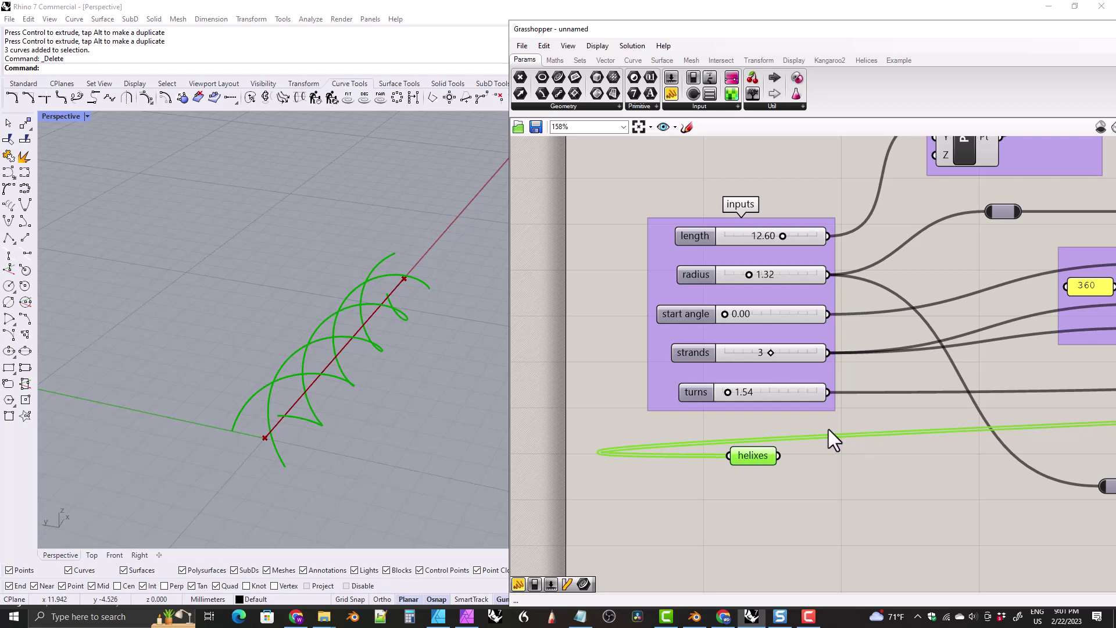
Examine the wire between Pull and the helixes parameter with that parameter selected and deselected
scroll(828, 428, down, 4)
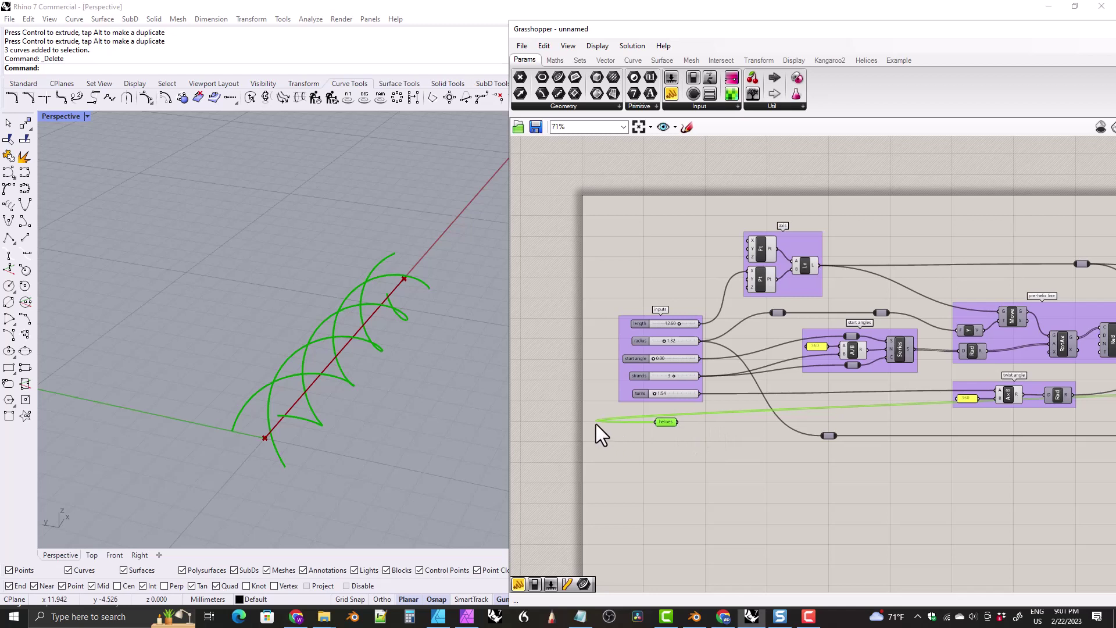
mouse_move(1053, 410)
right_down()
mouse_move(890, 391)
mouse_move(785, 407)
right_up()
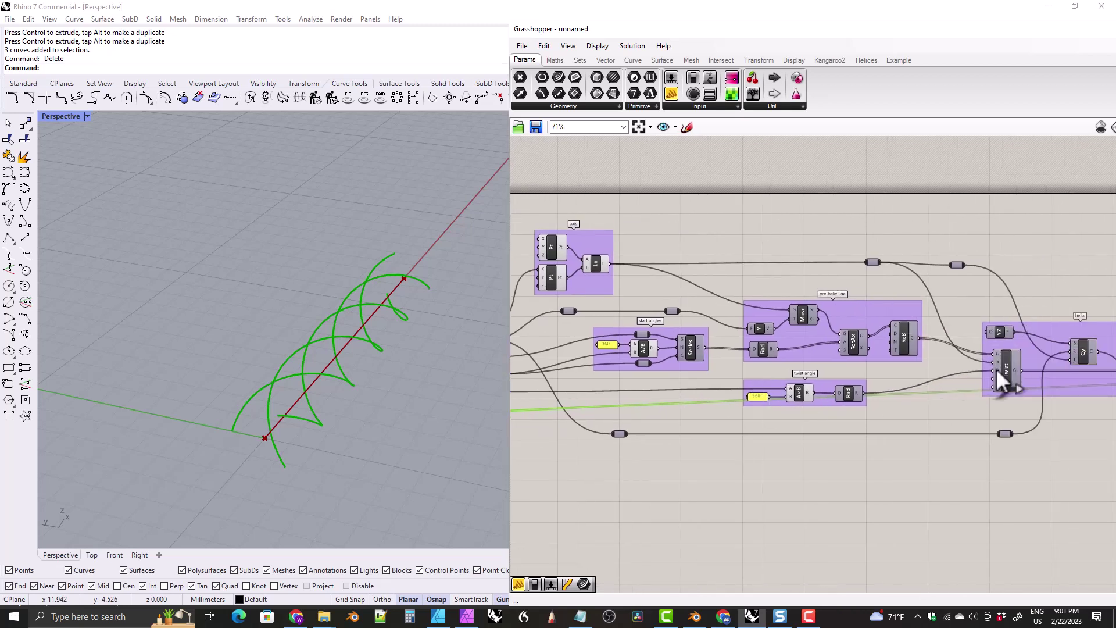
mouse_move(1008, 383)
right_down()
mouse_move(884, 362)
mouse_move(1008, 361)
right_up()
right_drag(610, 430, 668, 428)
scroll(717, 411, up, 3)
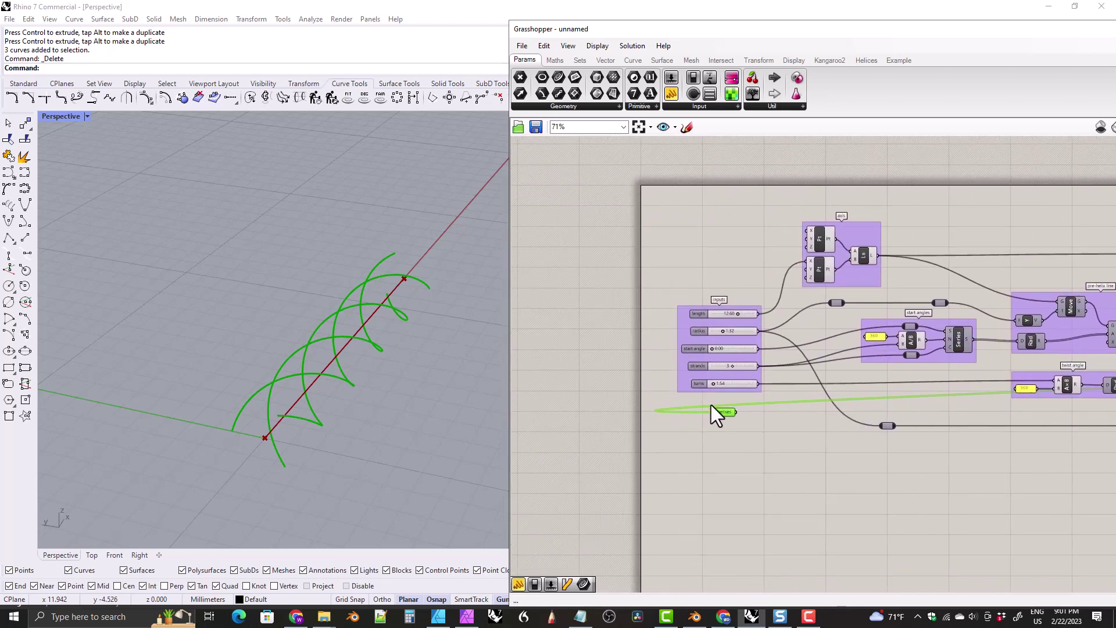
scroll(695, 343, up, 2)
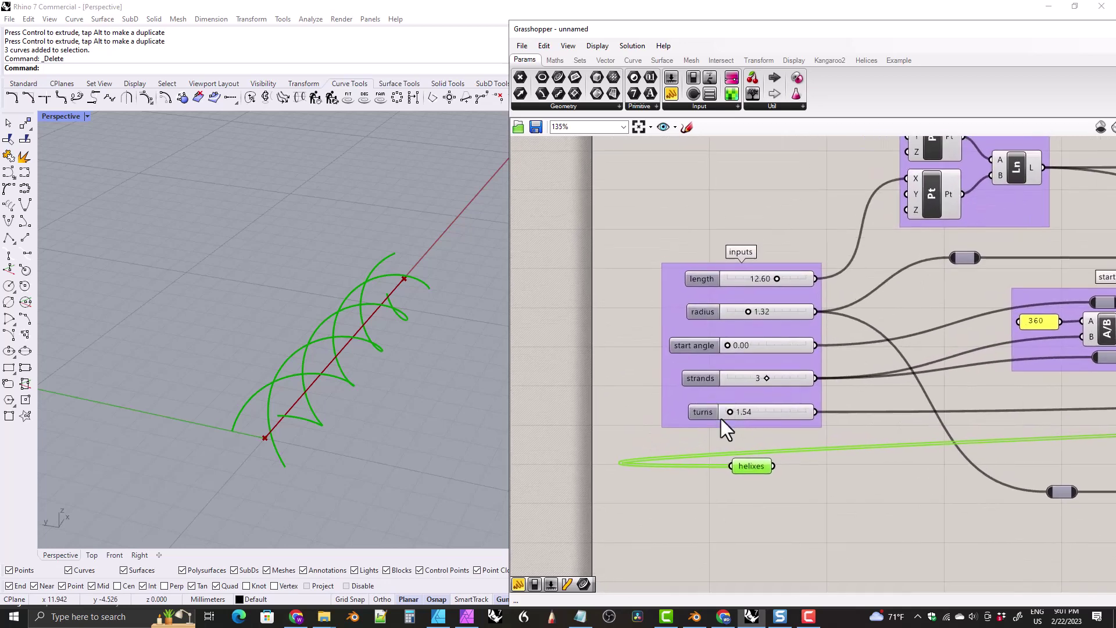
click(714, 500)
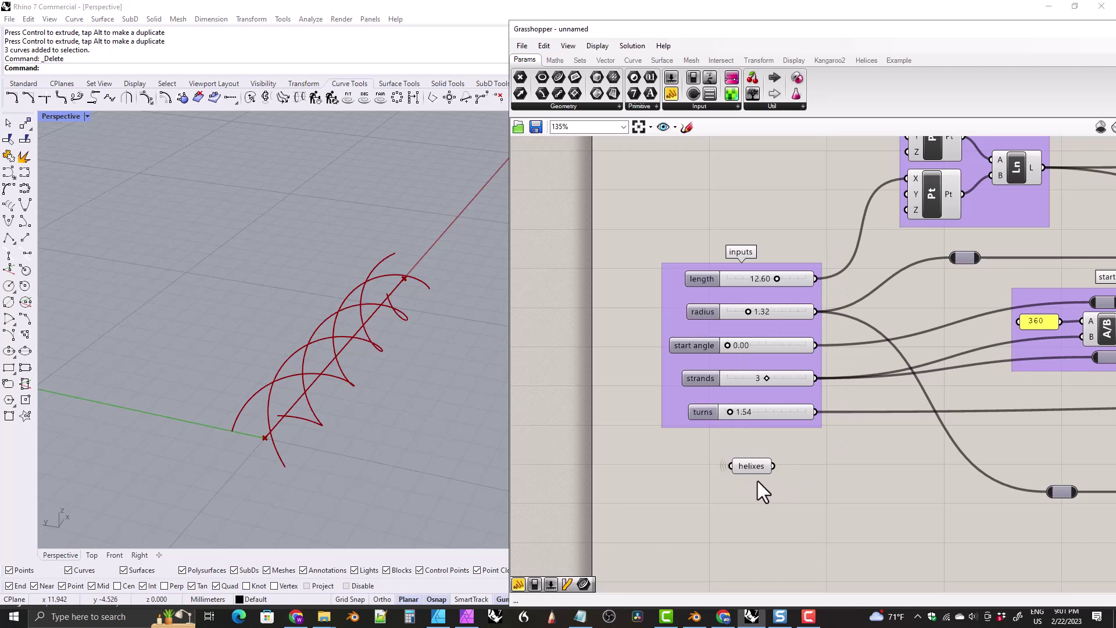
right_drag(807, 406, 696, 413)
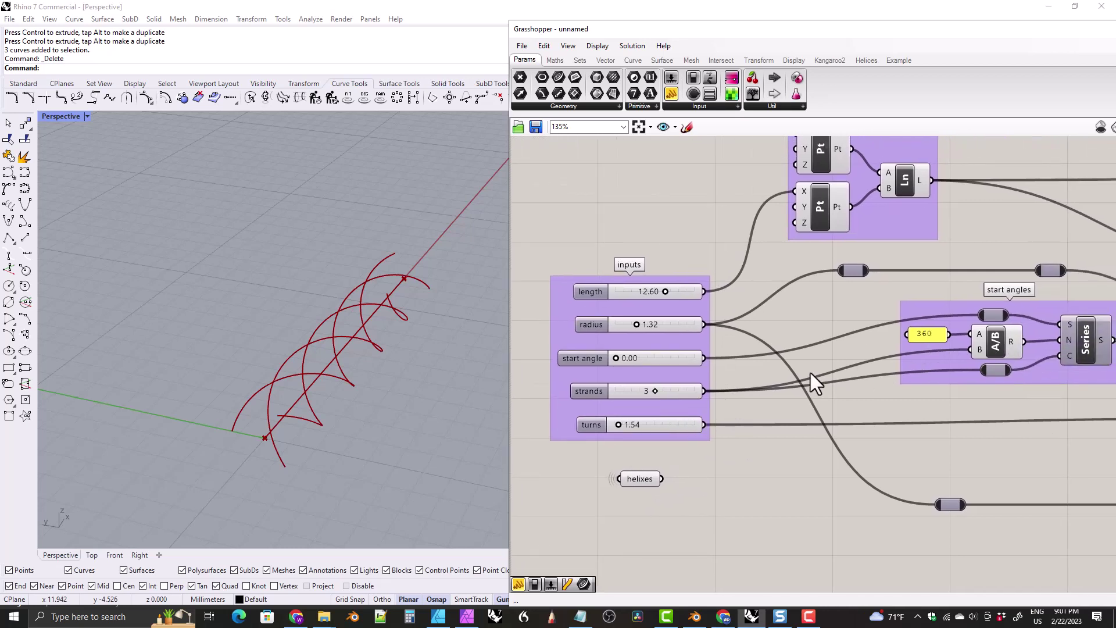
click(642, 480)
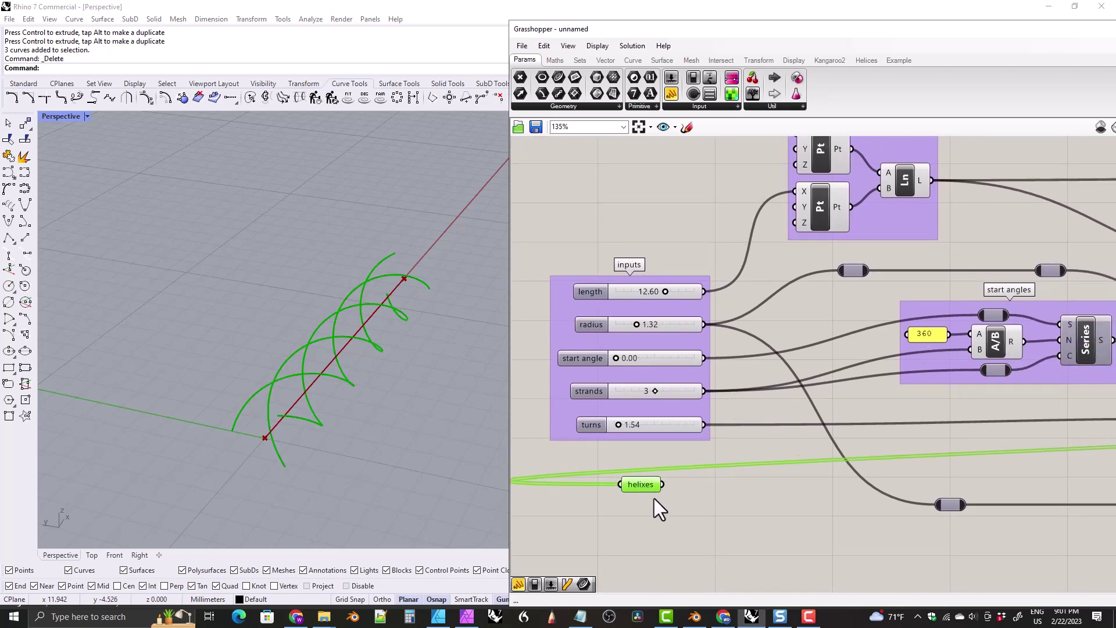
click(654, 497)
right_drag(654, 497, 725, 503)
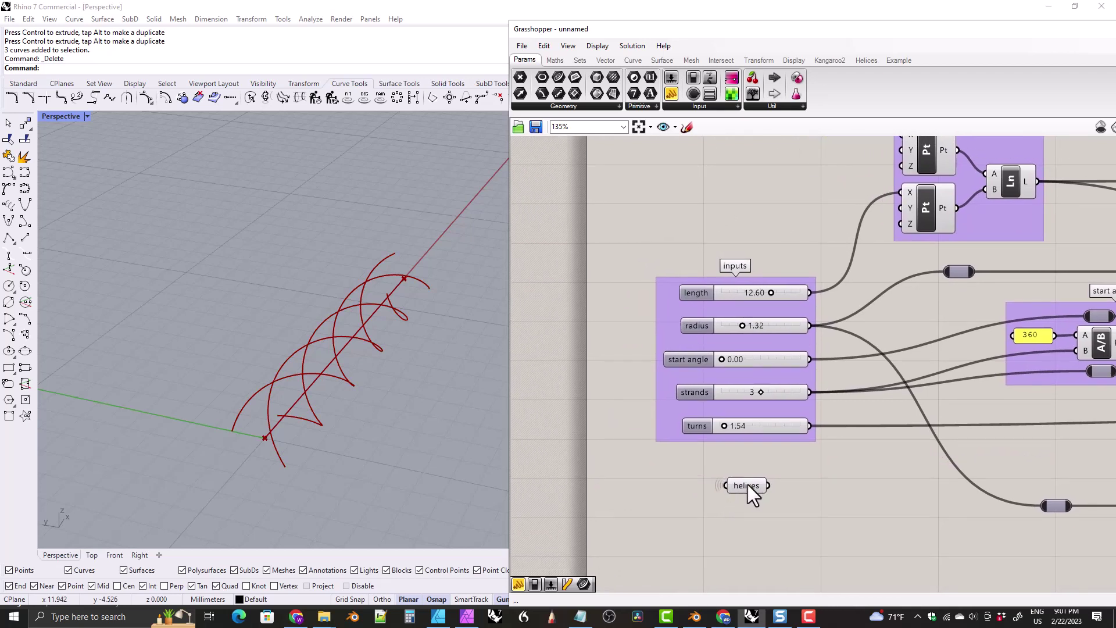
Bake the curves from the helixes parameter into Rhino with the default attributes
right_click(746, 486)
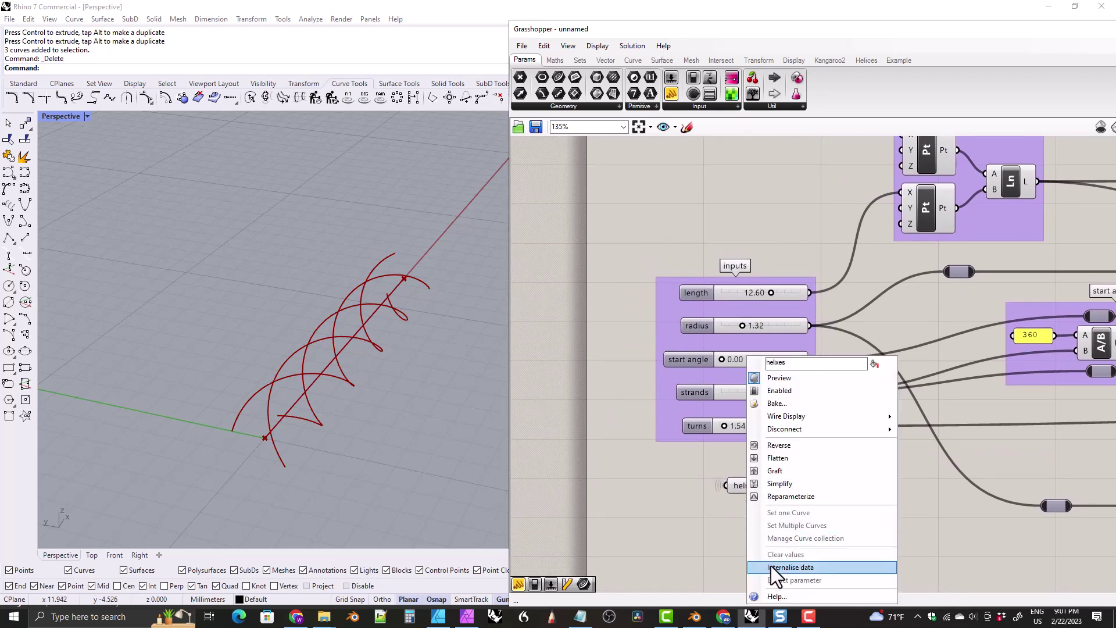
click(777, 402)
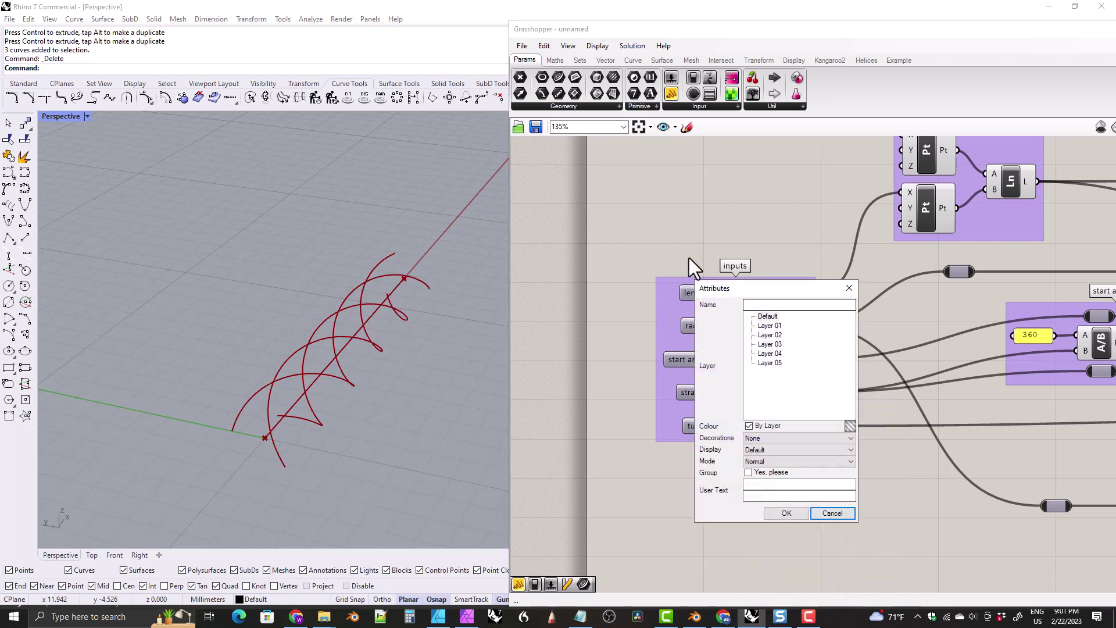
drag(750, 290, 902, 280)
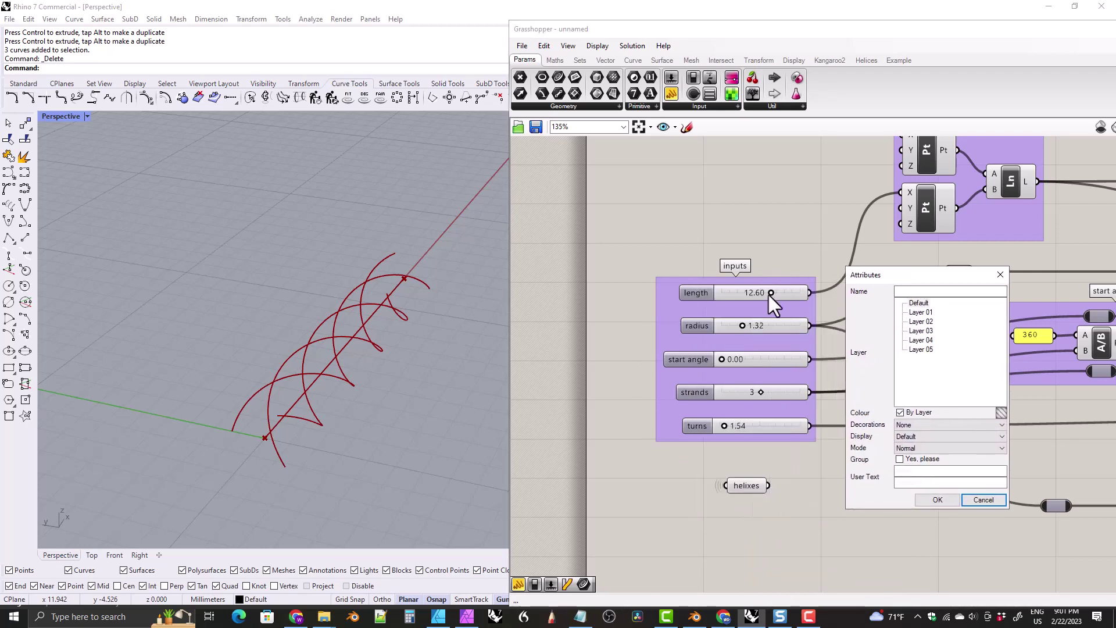
click(930, 500)
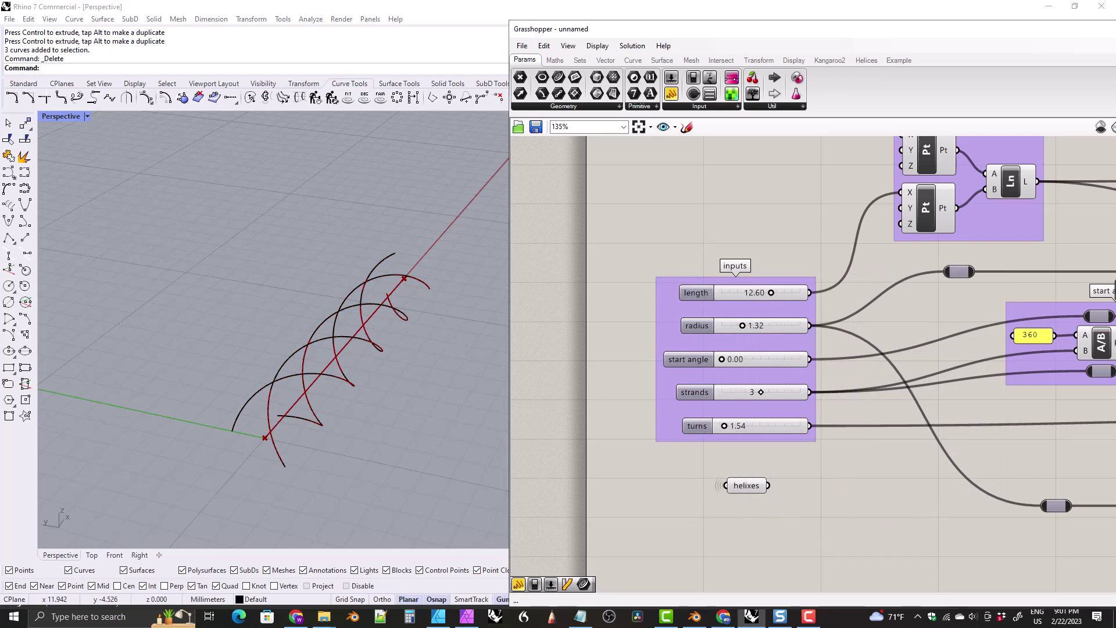
Move the newly baked helixes aside along the green axis, view them from another angle, and delete them
scroll(703, 378, up, 4)
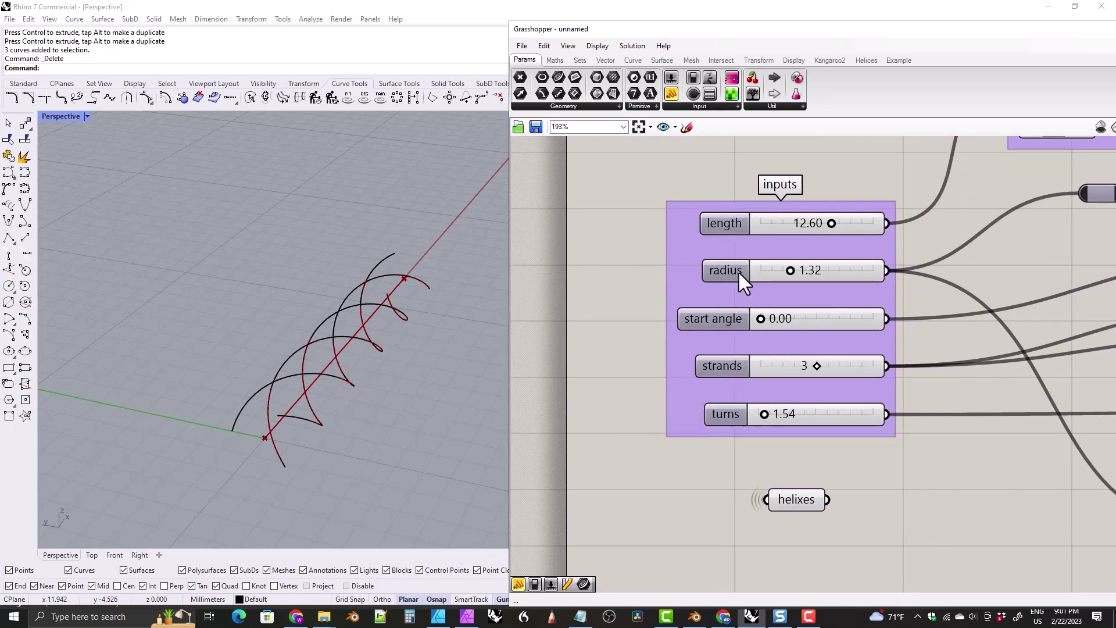
drag(143, 219, 518, 506)
drag(304, 347, 174, 294)
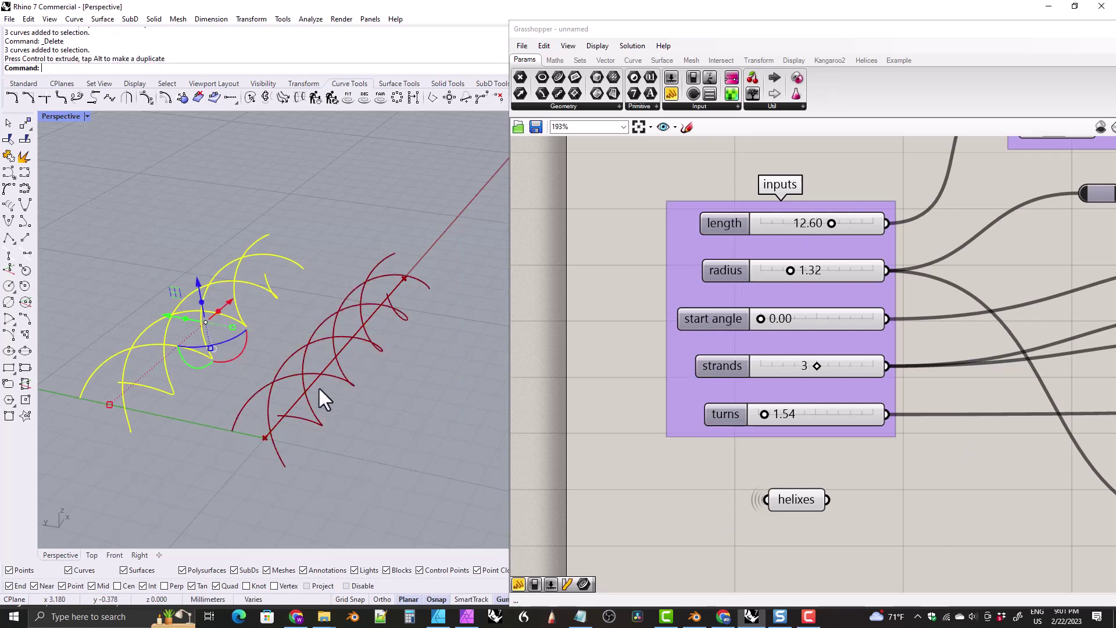
mouse_move(320, 391)
right_down()
mouse_move(294, 374)
mouse_move(285, 414)
mouse_move(317, 366)
mouse_move(312, 391)
right_up()
key(Escape)
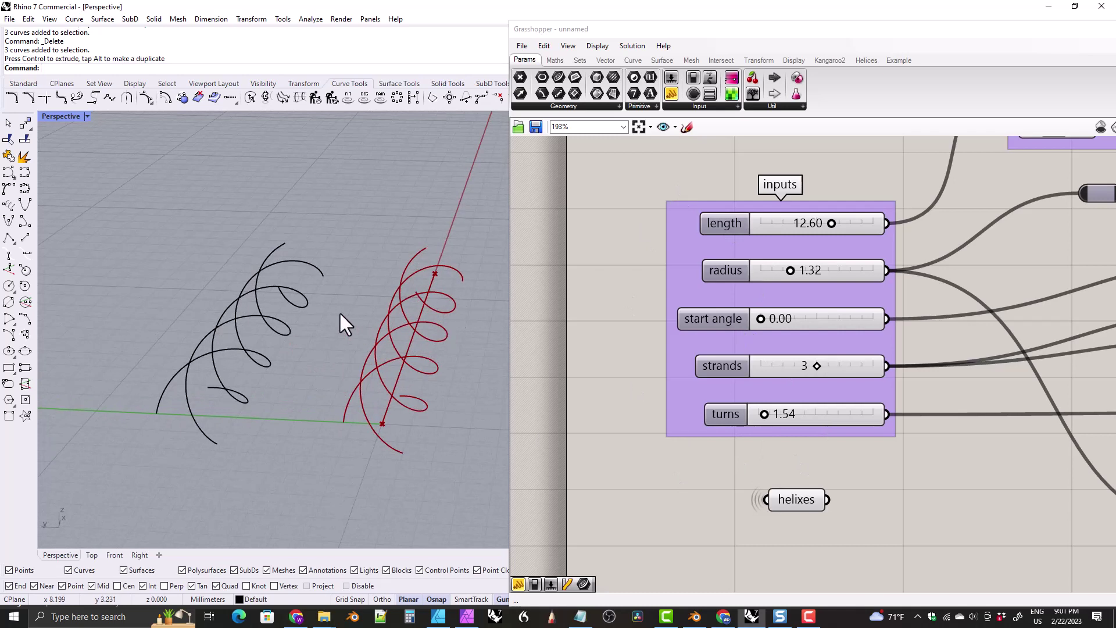
right_drag(341, 315, 151, 352)
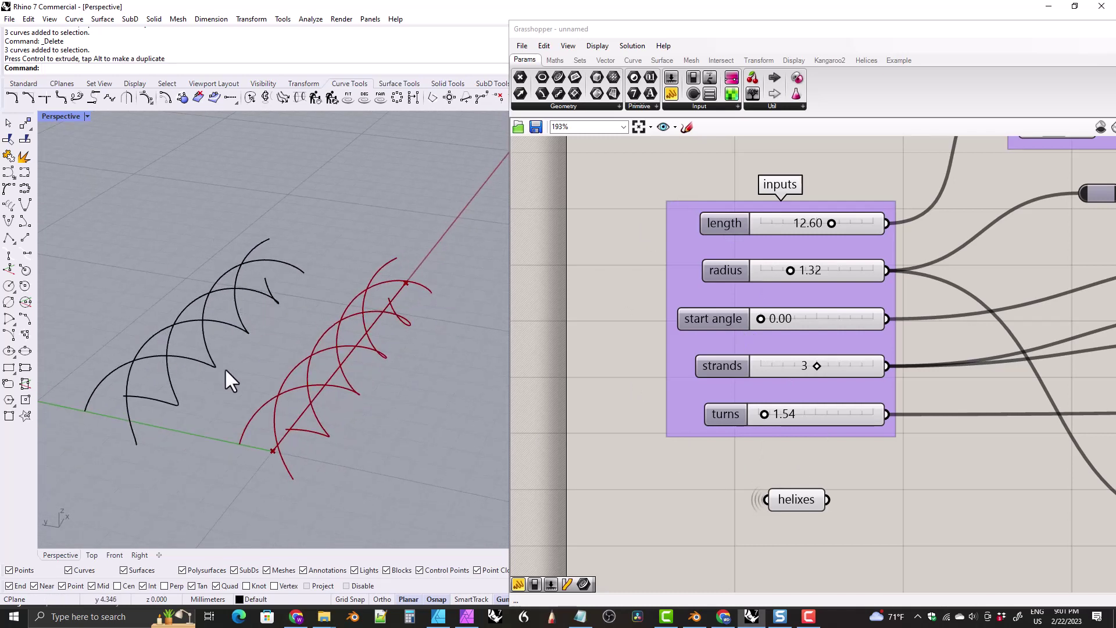
drag(226, 370, 166, 304)
key(Delete)
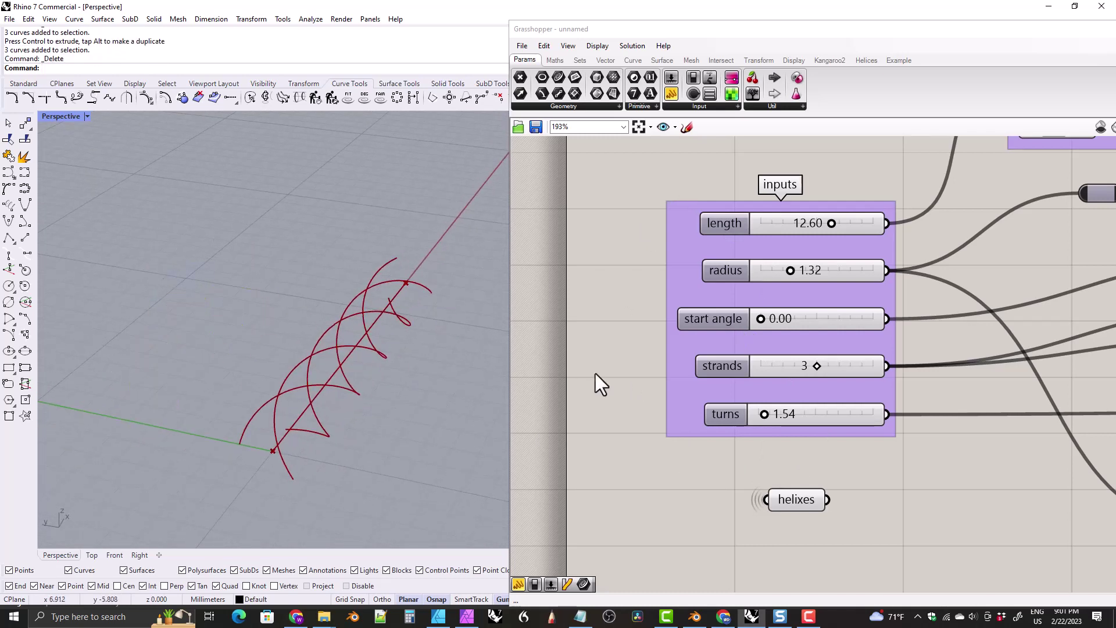
right_drag(399, 285, 335, 337)
scroll(766, 303, down, 3)
right_drag(785, 319, 726, 352)
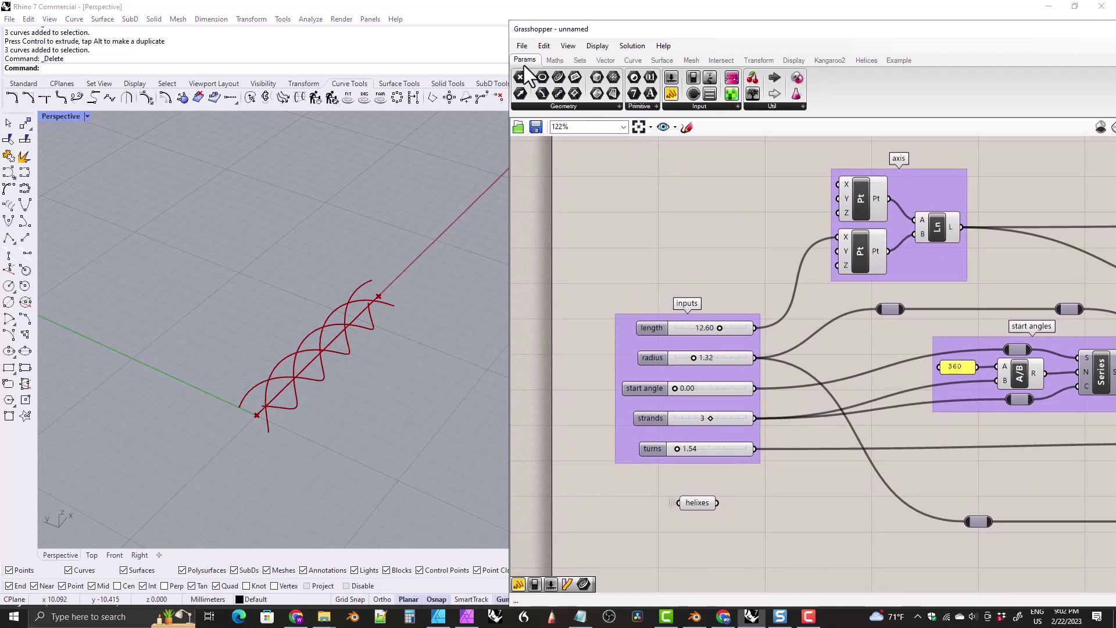
Add a Curve parameter above the inputs group and draw a four-point S-shaped control point curve beside the helixes in the Perspective view
drag(558, 81, 685, 262)
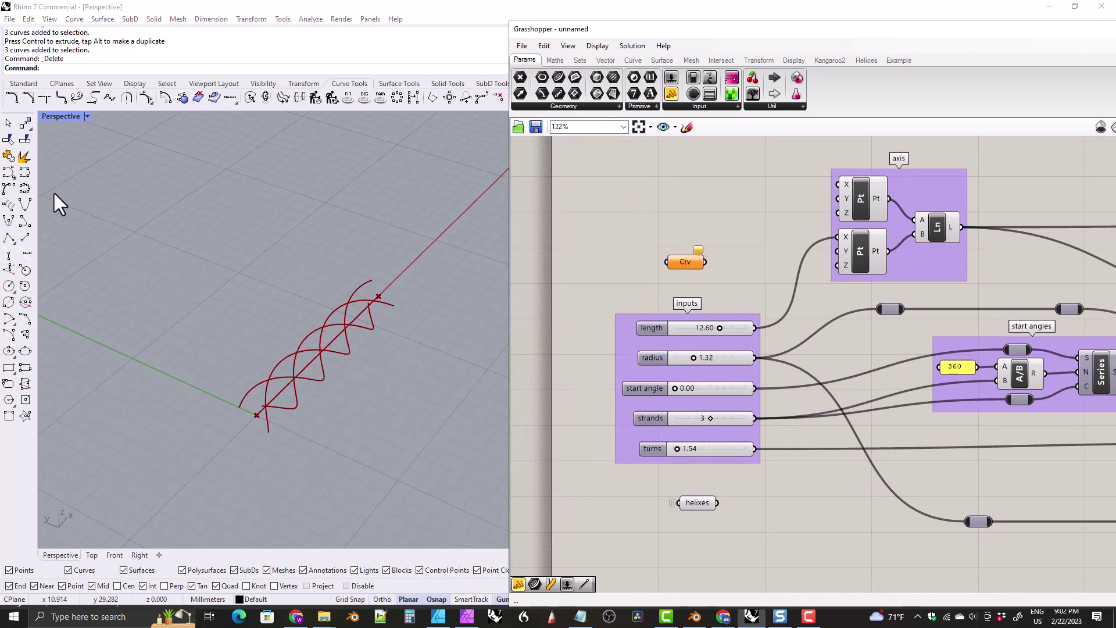
click(8, 187)
click(191, 208)
click(285, 233)
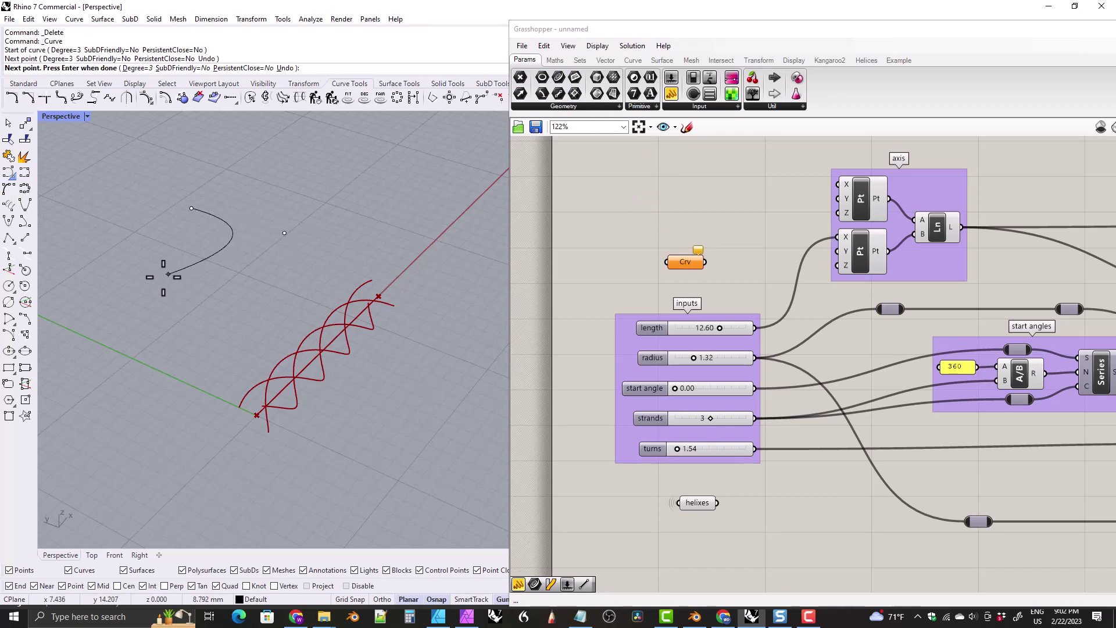
click(154, 279)
click(230, 315)
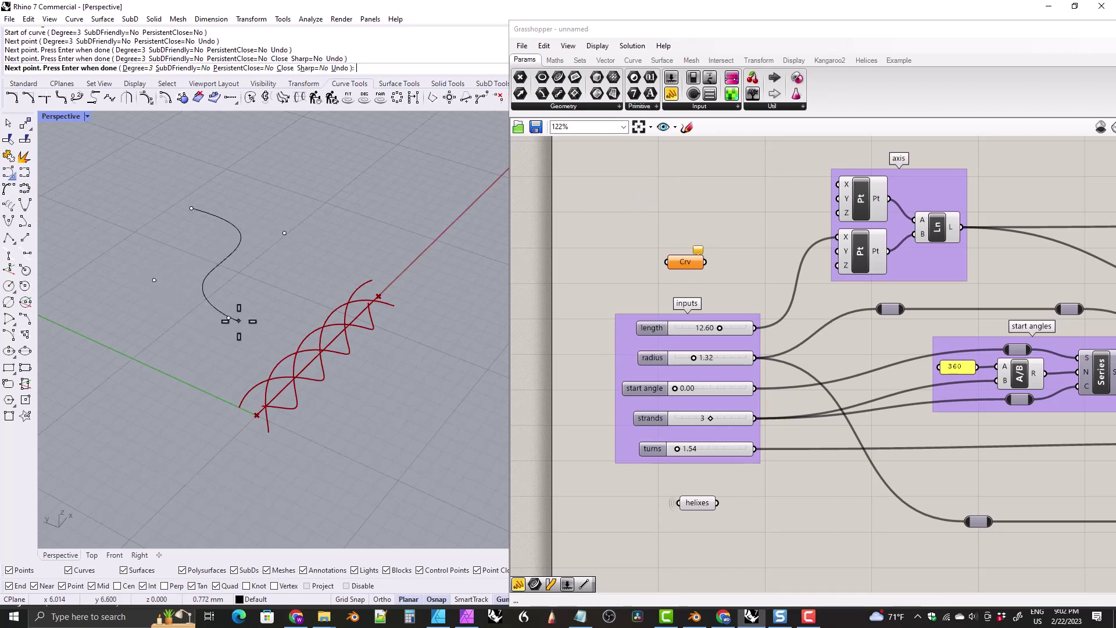
right_click(236, 322)
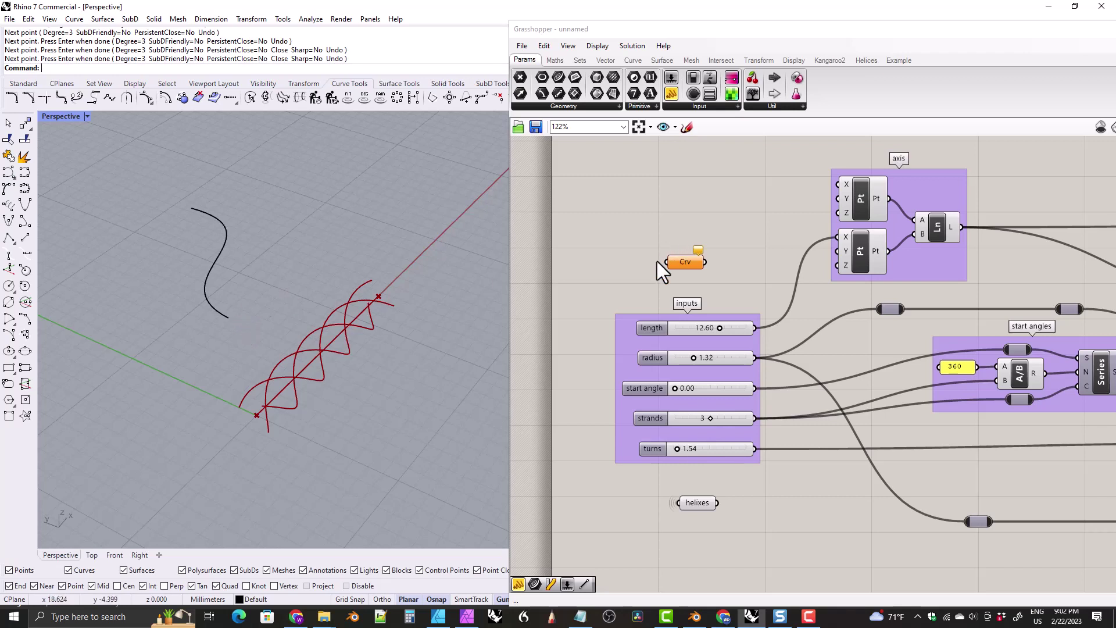
Reference the drawn S-shaped curve as the single curve of the new Curve parameter
click(224, 265)
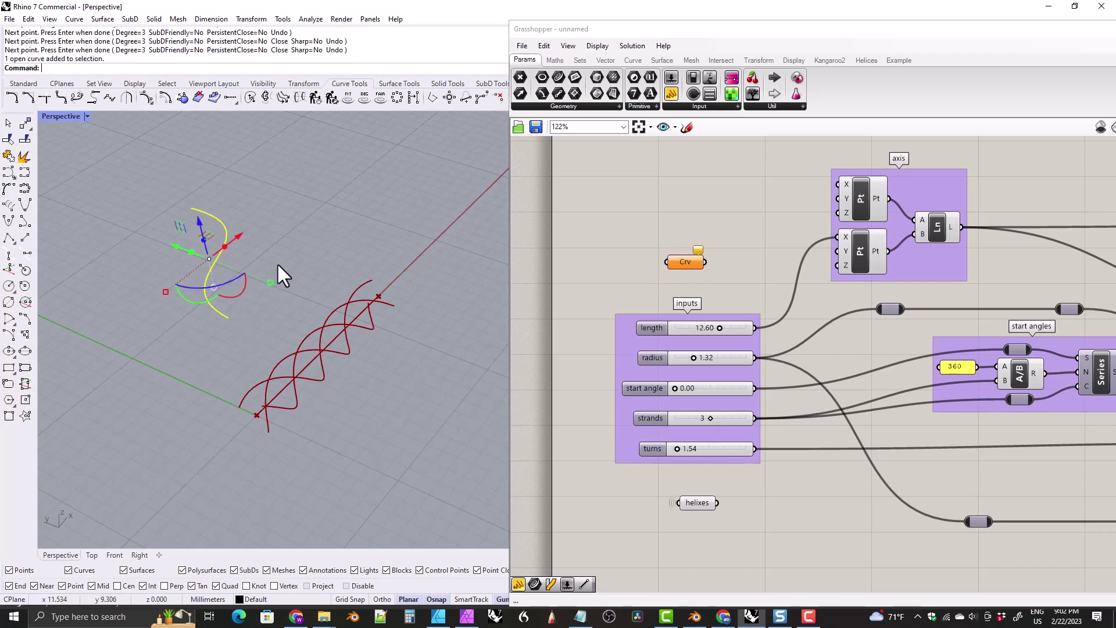
right_click(687, 267)
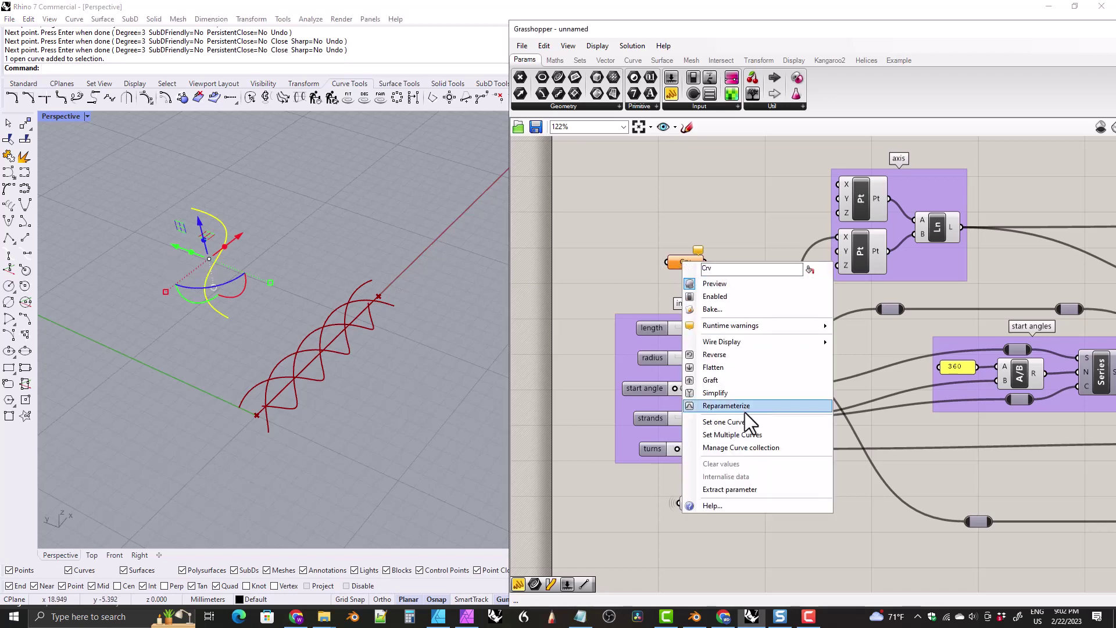
click(726, 422)
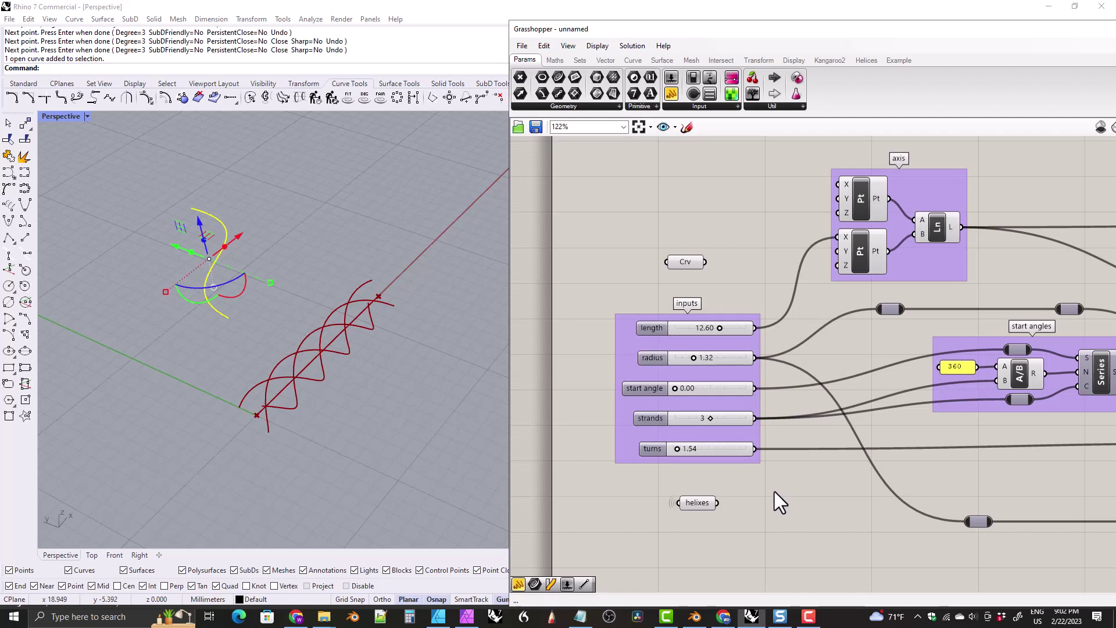
Add a Flow component to the canvas and place it beside the helixes parameter below the inputs group
click(696, 504)
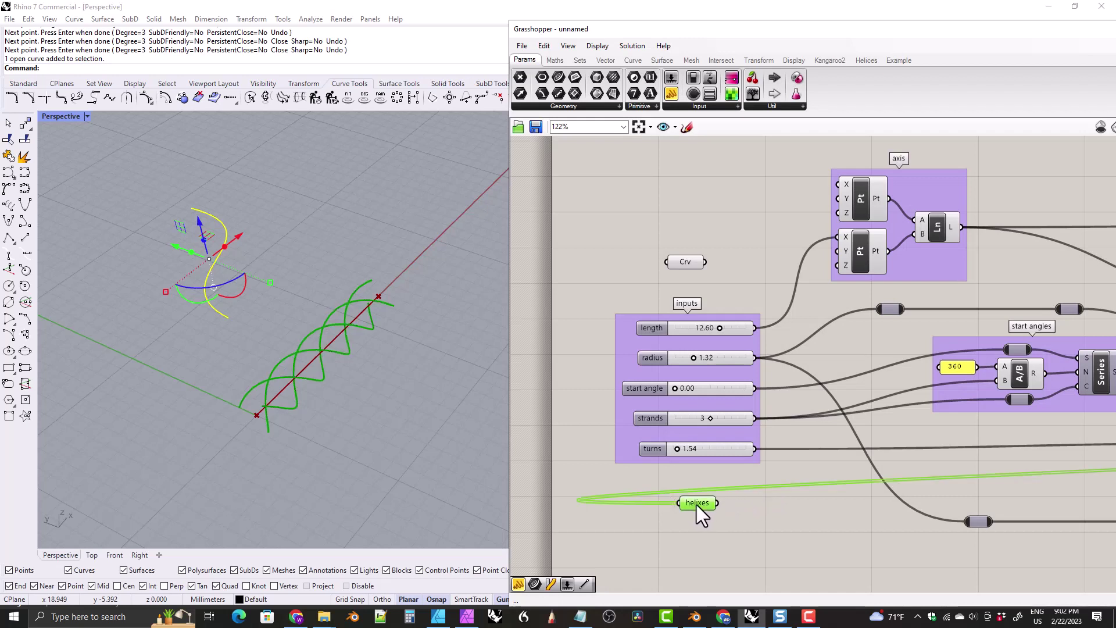
click(706, 222)
click(758, 60)
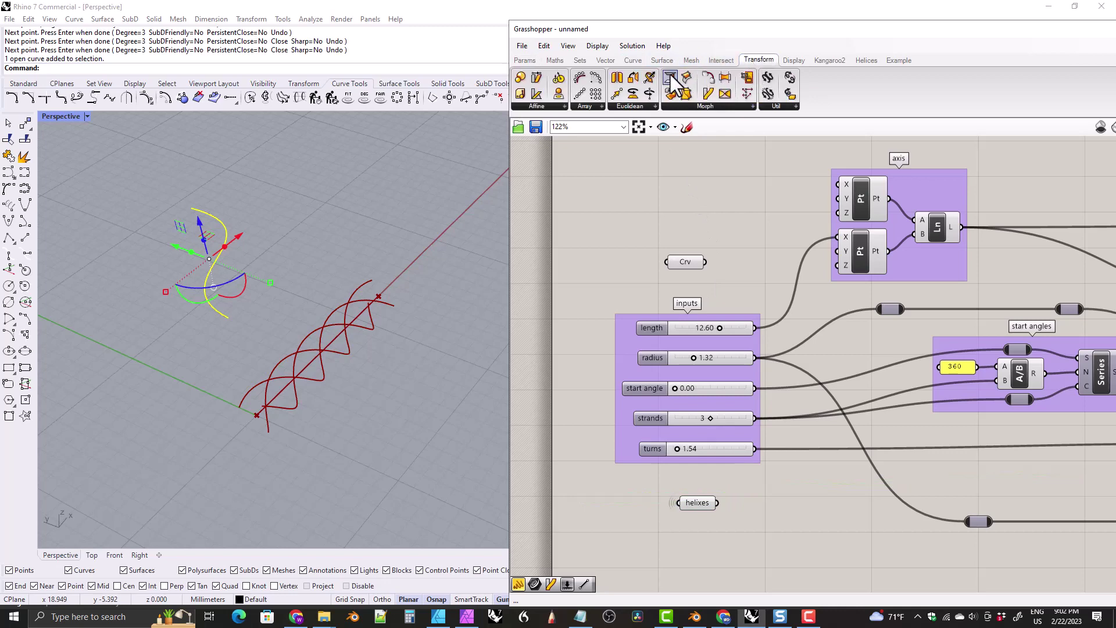
drag(708, 93, 864, 526)
right_drag(855, 435, 679, 362)
scroll(678, 362, down, 5)
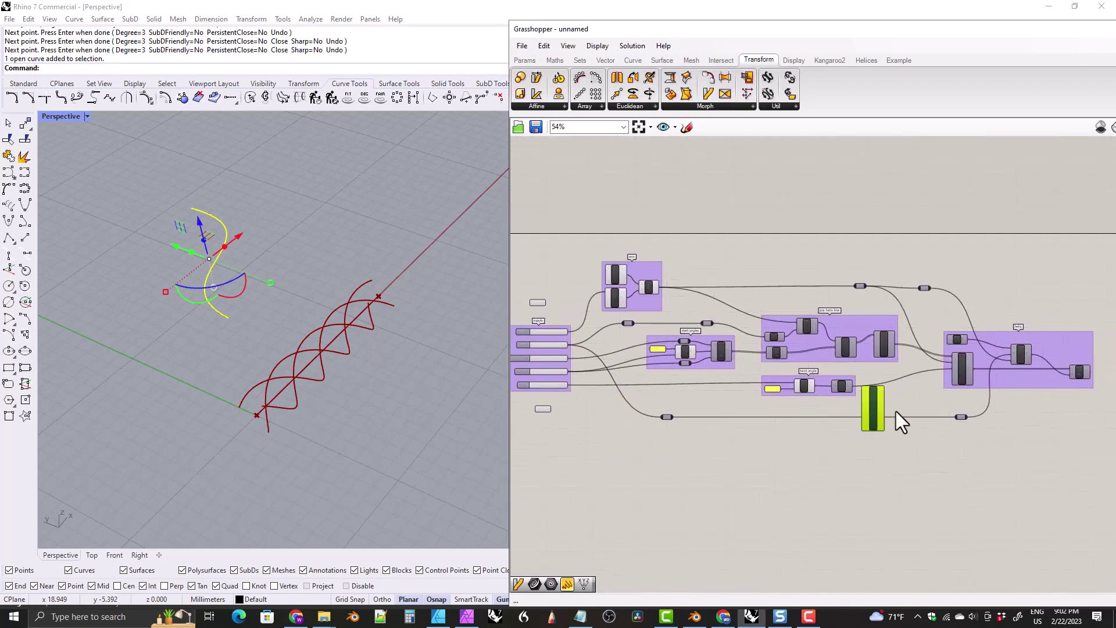
drag(878, 410, 870, 403)
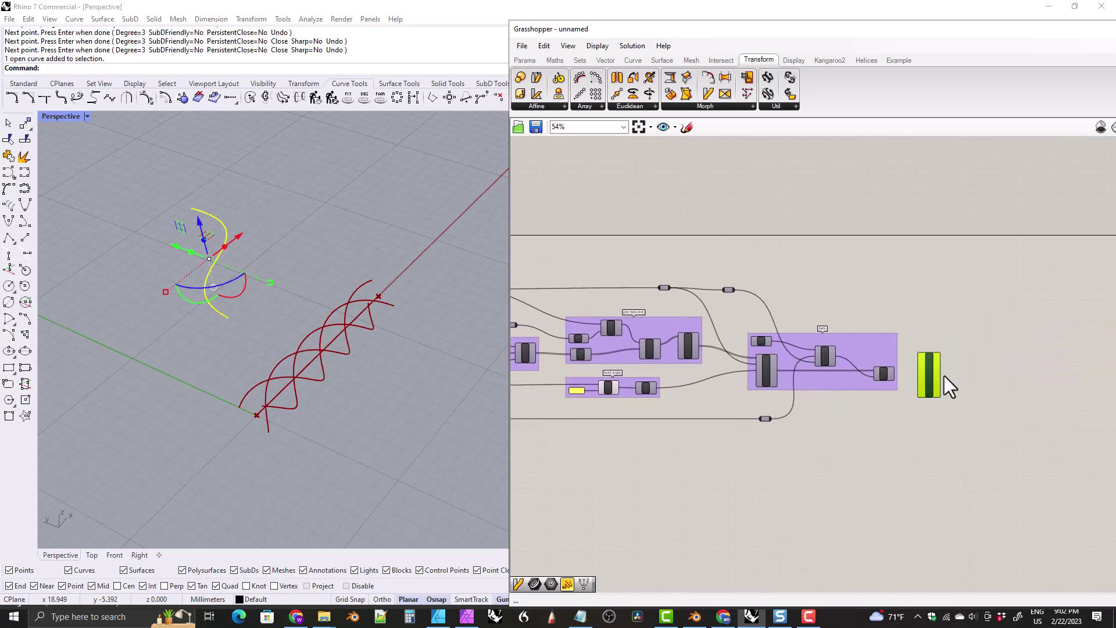
drag(959, 378, 599, 430)
right_drag(599, 430, 953, 410)
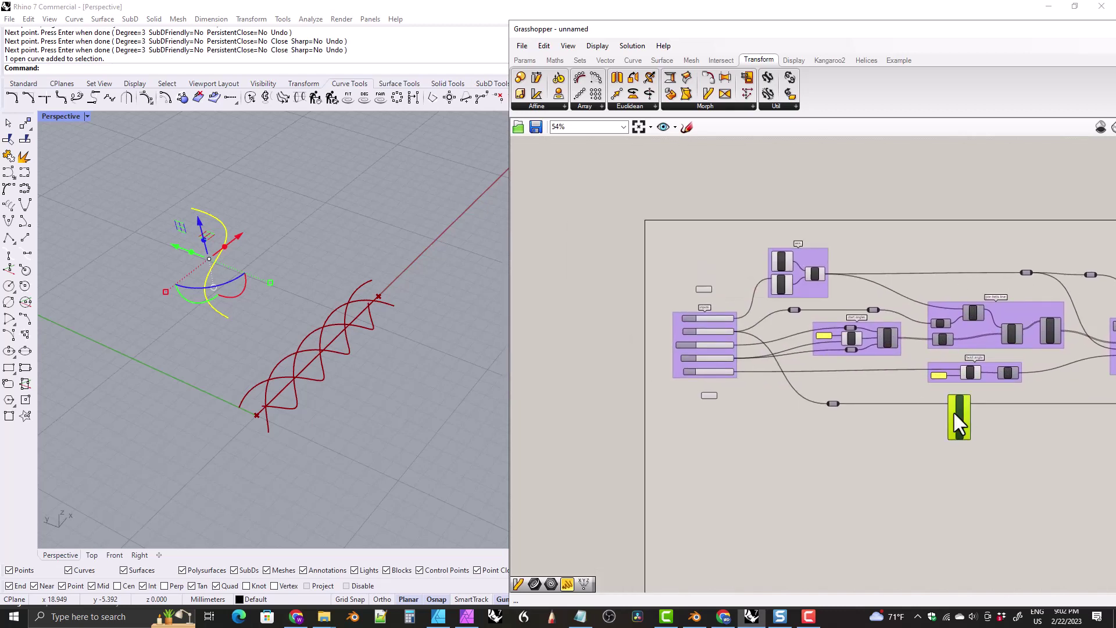
drag(953, 411, 834, 432)
scroll(756, 308, up, 5)
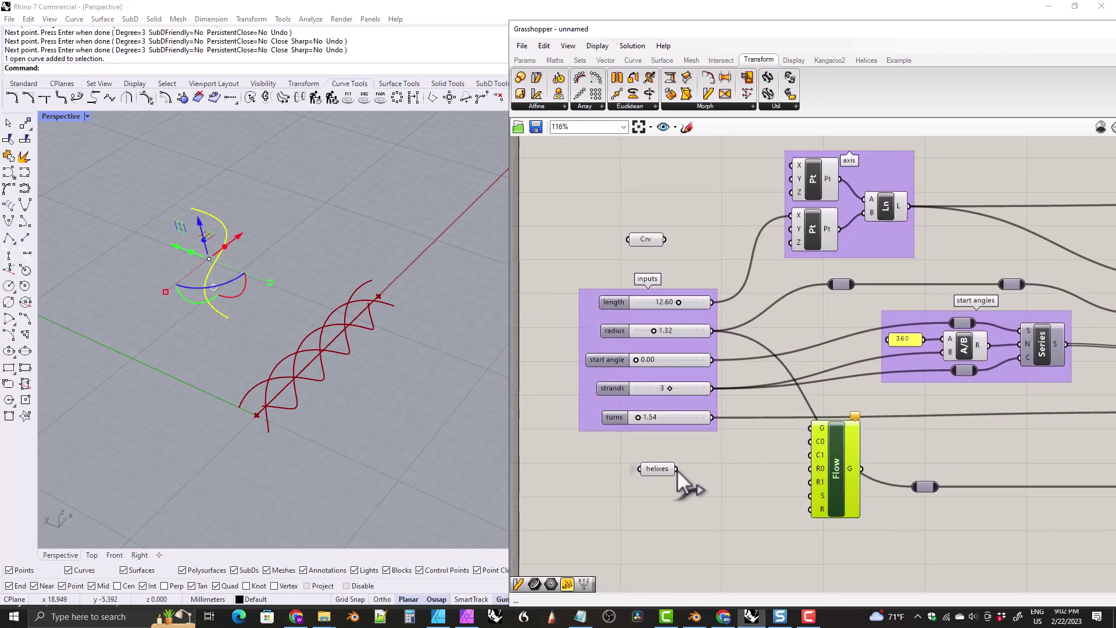
Wire the helixes to Flow's G input, the axis line to C0, and the Curve parameter to C1
drag(676, 469, 812, 429)
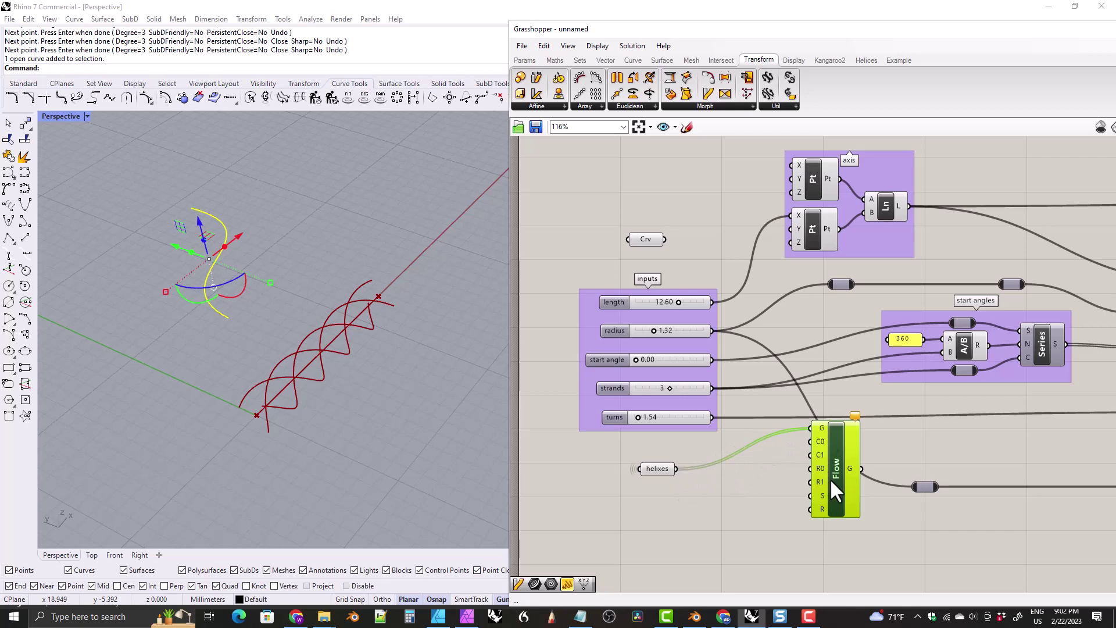
drag(831, 481, 808, 501)
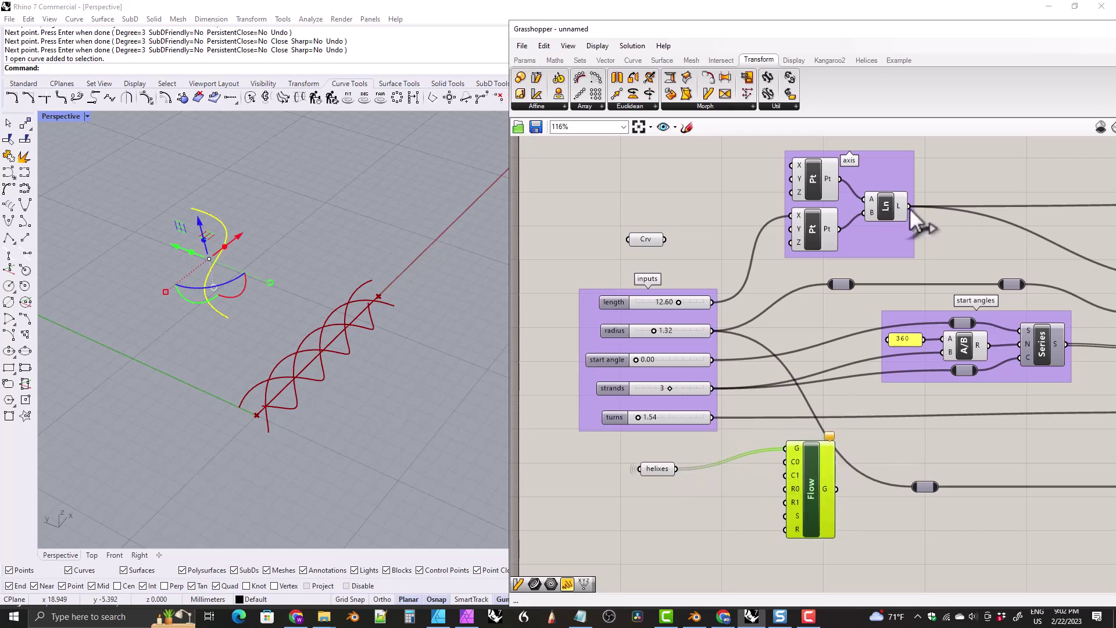
drag(909, 207, 785, 473)
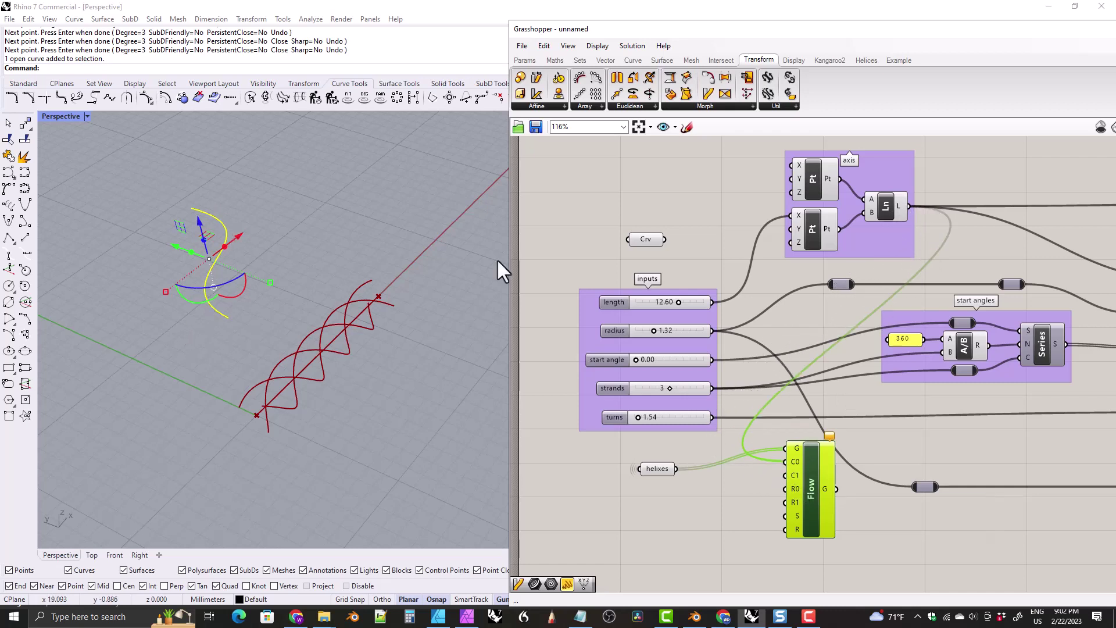
drag(665, 239, 787, 475)
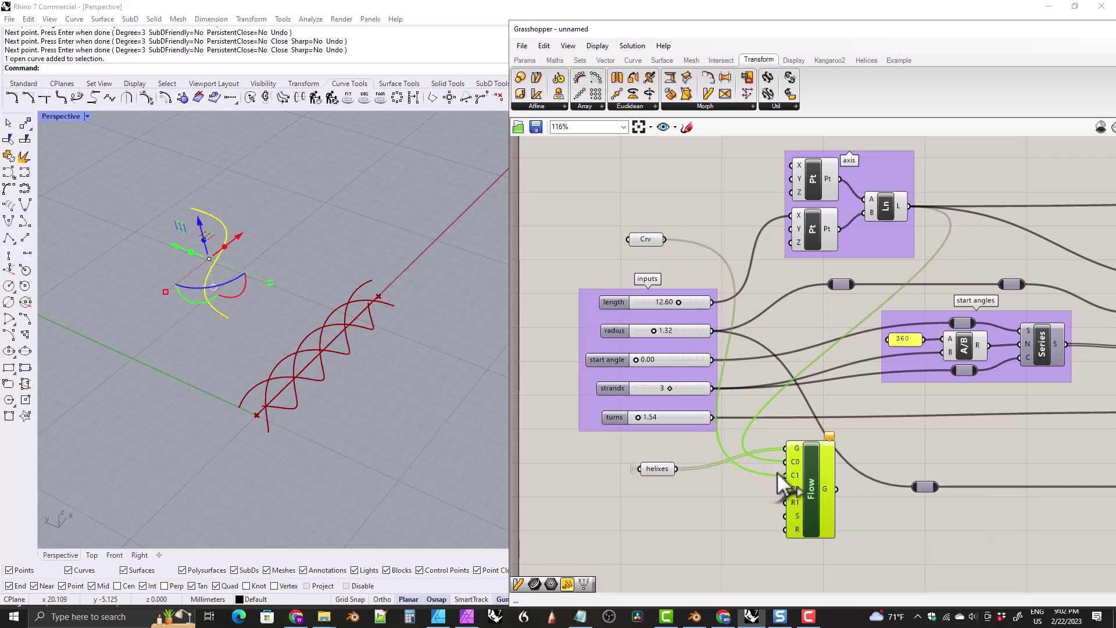
right_drag(210, 314, 192, 345)
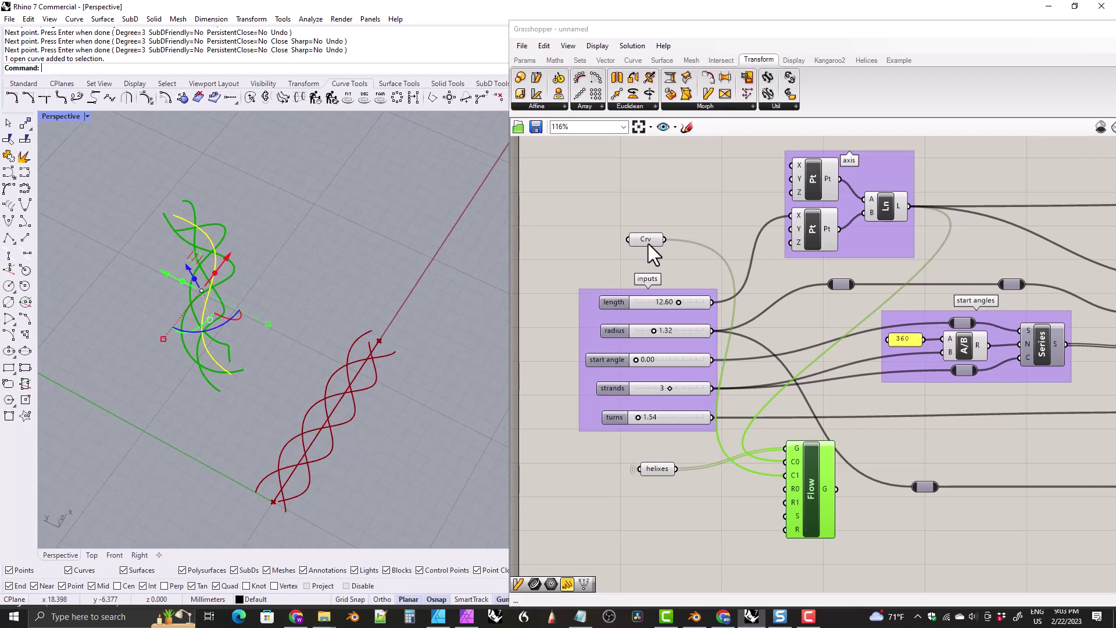
Try feeding the Curve parameter into a new Length component, and delete that component
mouse_move(648, 243)
mouse_down()
mouse_move(756, 214)
mouse_move(794, 223)
mouse_move(663, 231)
mouse_up()
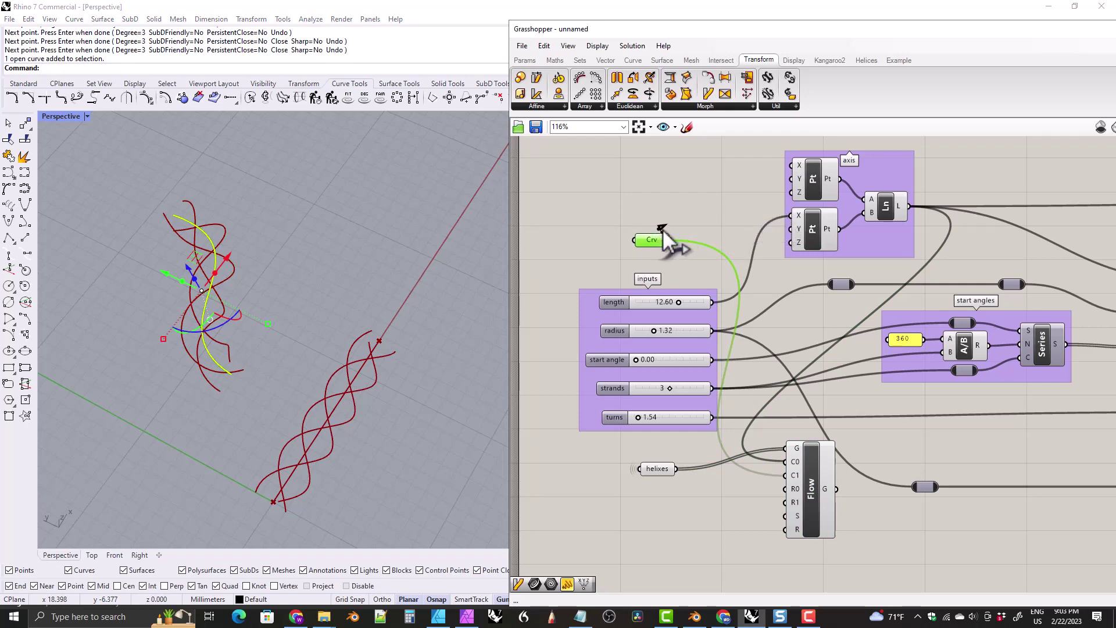
click(633, 60)
click(690, 206)
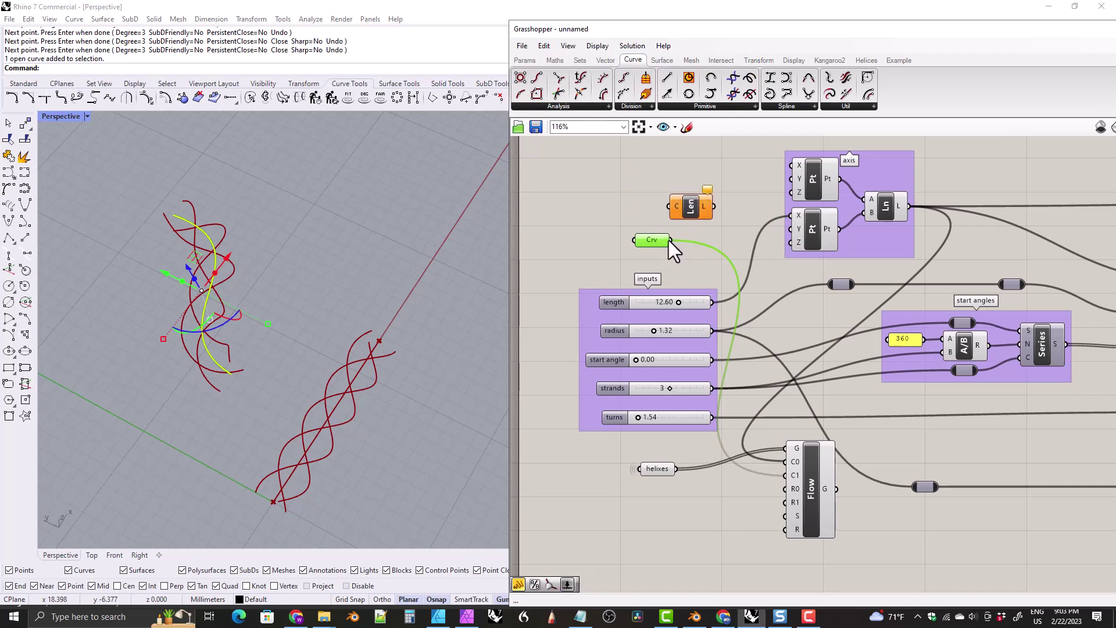
drag(670, 240, 669, 206)
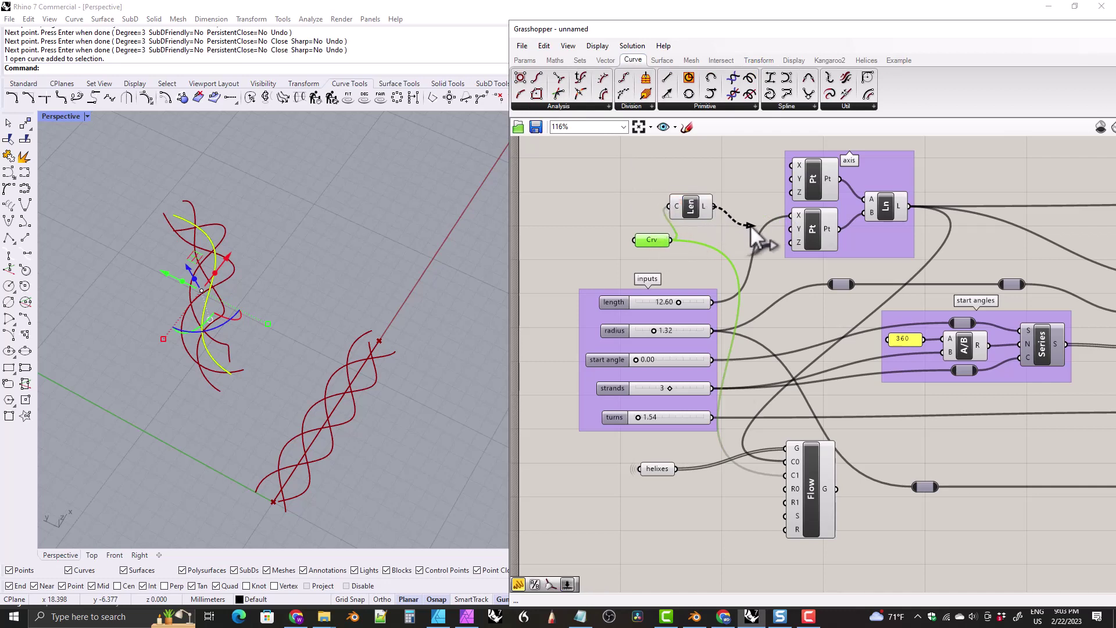
click(691, 206)
key(Delete)
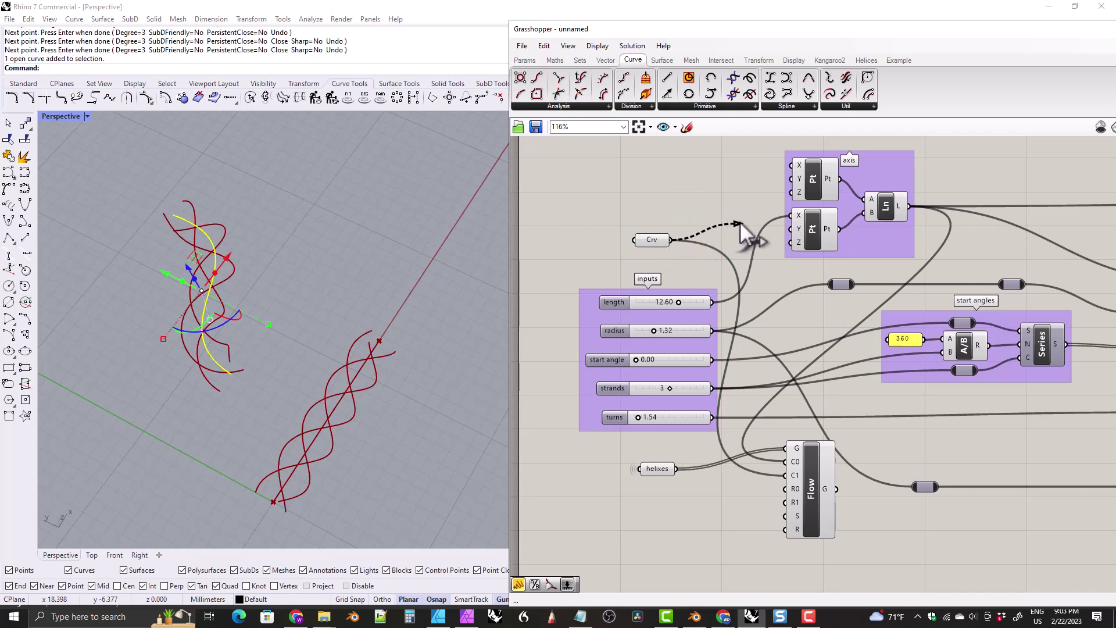
Connect the Curve parameter directly to the X input of the axis's second point, replacing the length slider's wire
drag(739, 222, 791, 216)
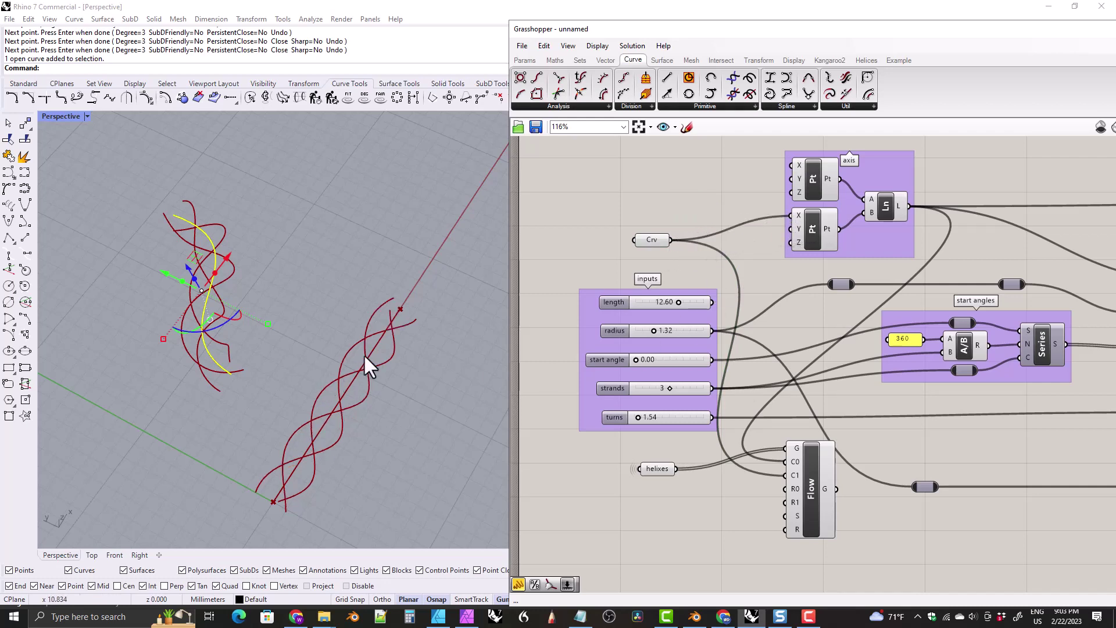
drag(651, 243, 655, 244)
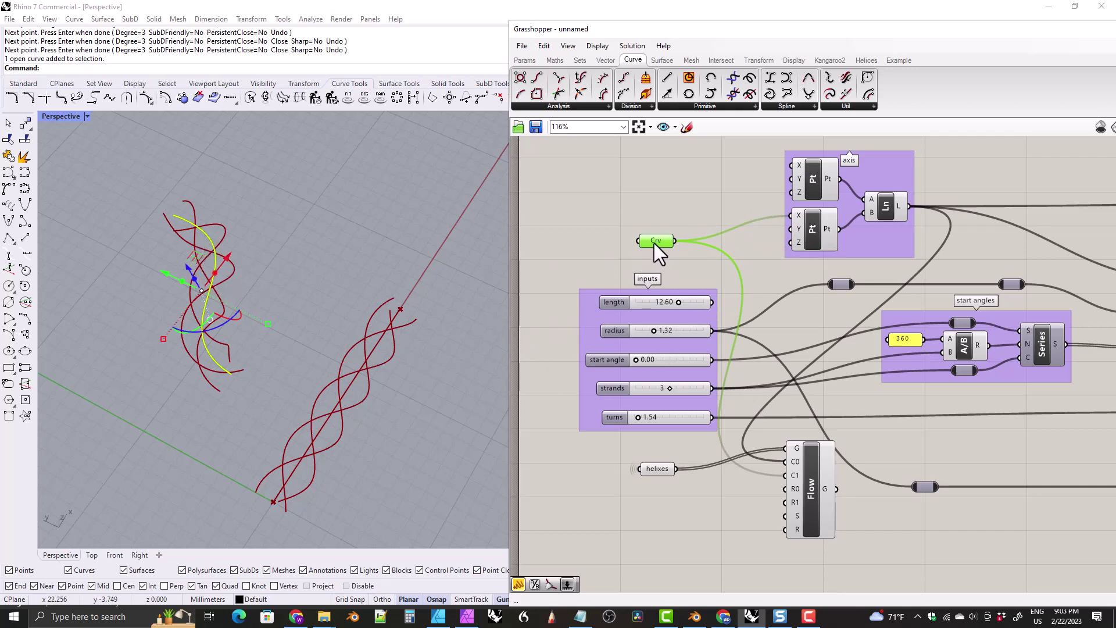
right_drag(654, 243, 657, 244)
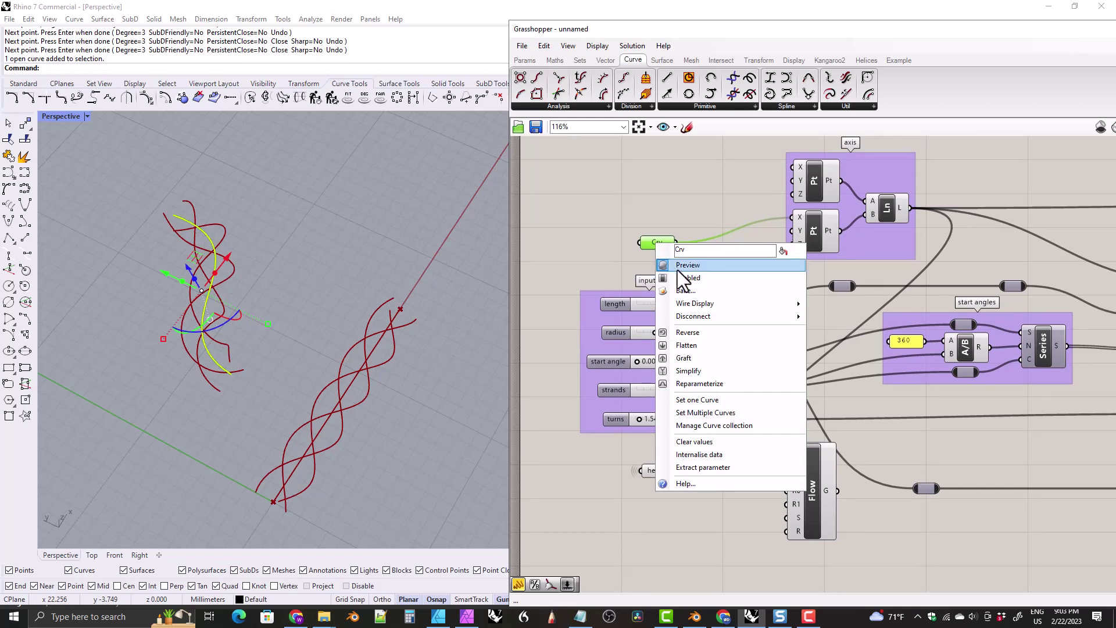
Turn on the S-shaped curve's control points and move its two end points along the green axis direction
click(150, 99)
click(172, 215)
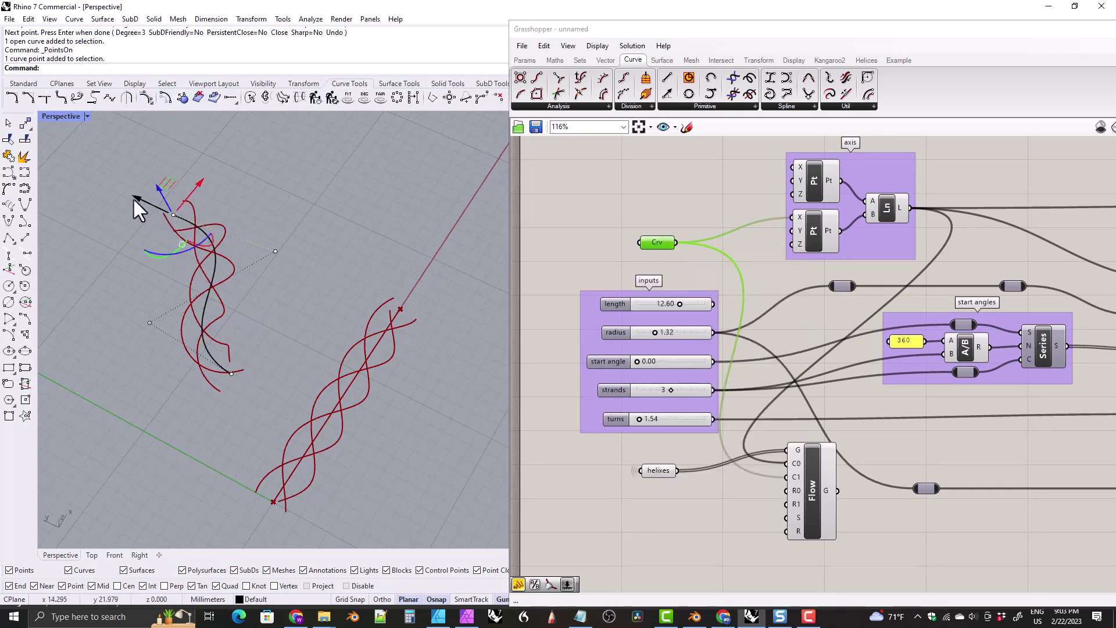
drag(134, 198, 105, 180)
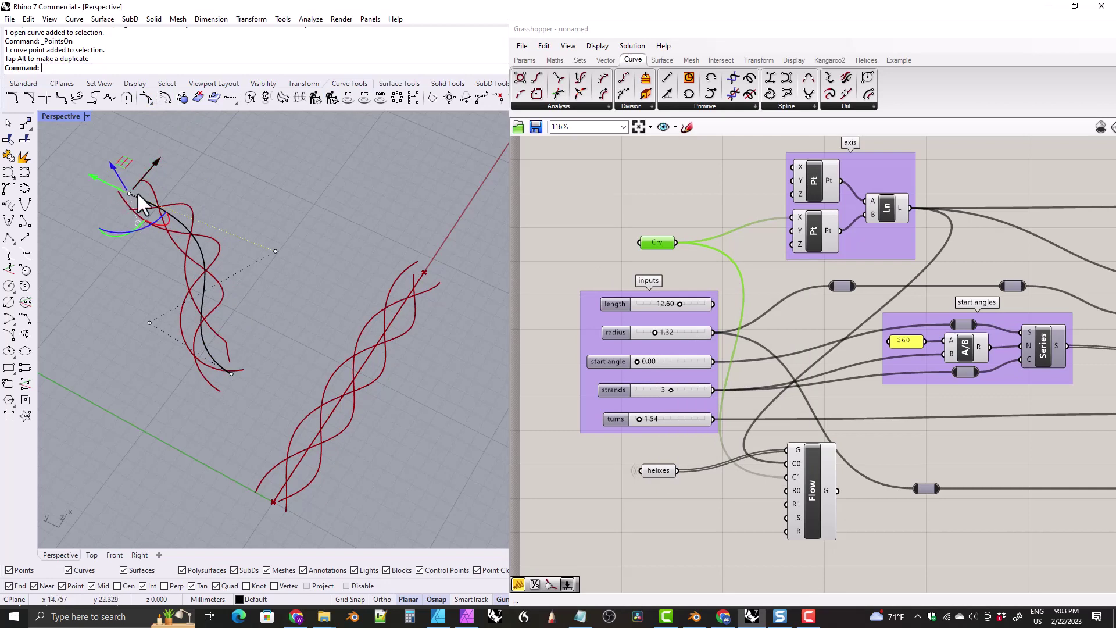
click(231, 373)
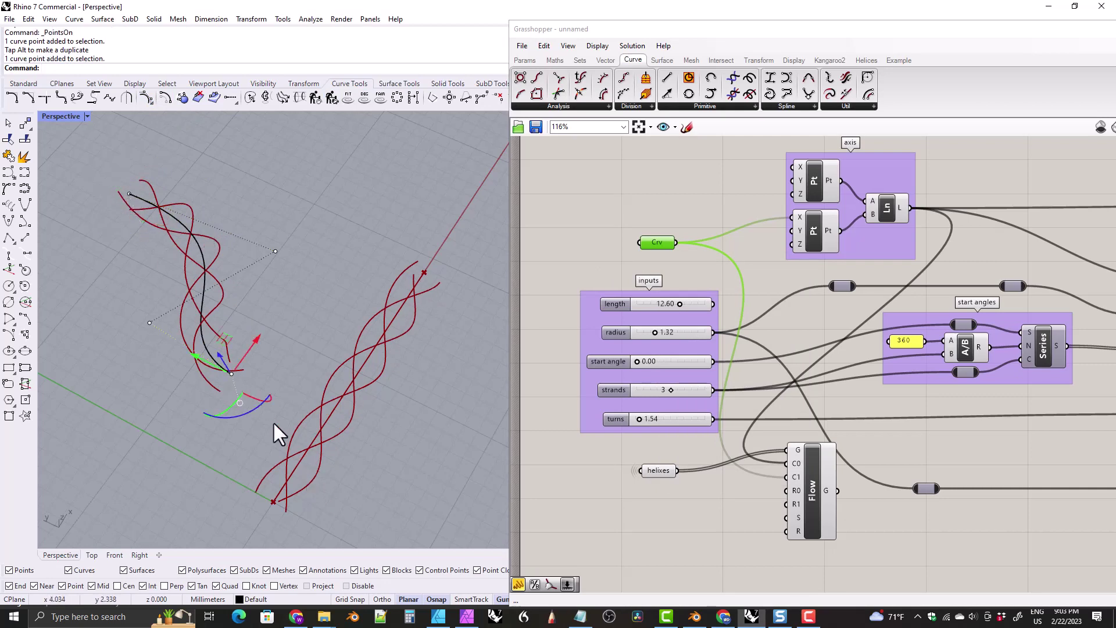
drag(196, 355, 233, 343)
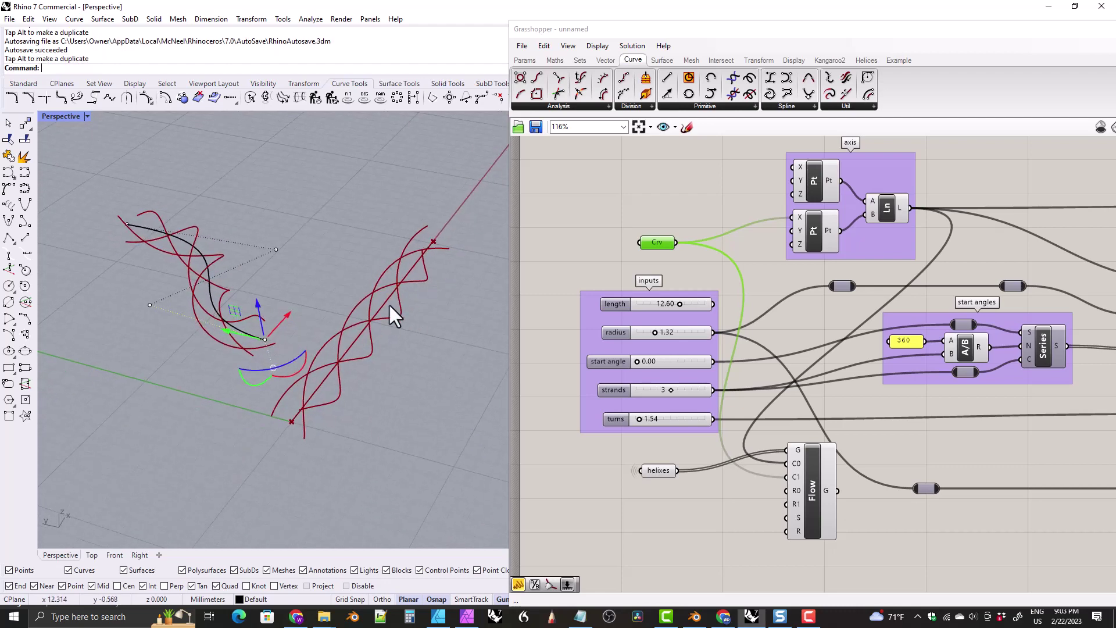
Raise the curve's end point nearest the helix axis along the blue axis and deselect it
right_drag(299, 411, 335, 388)
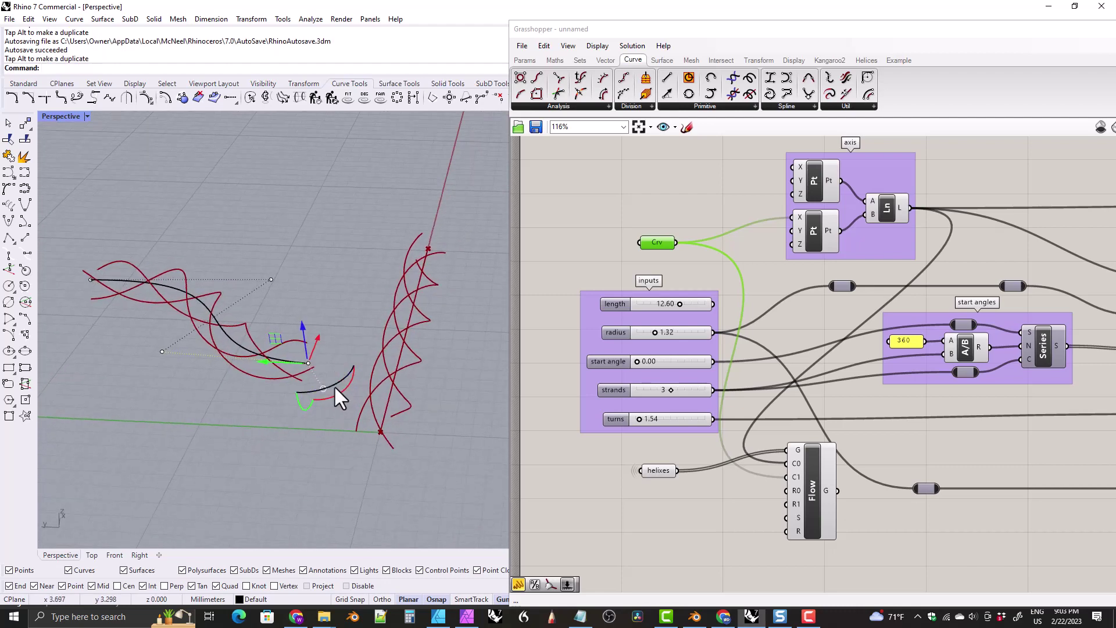
drag(304, 322, 298, 187)
right_drag(261, 293, 207, 371)
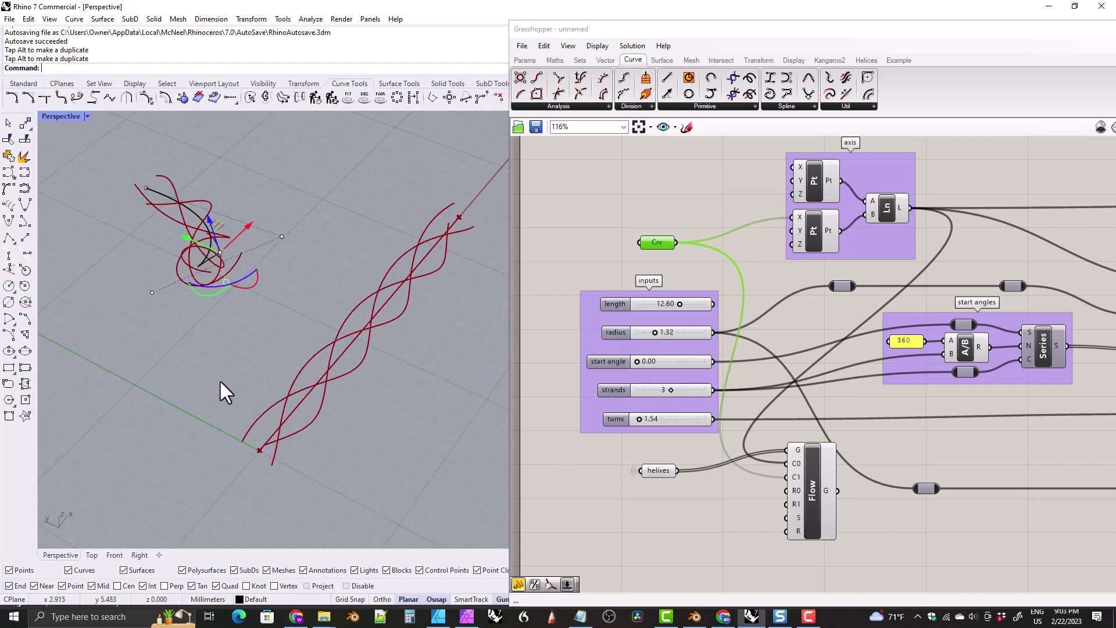
click(224, 386)
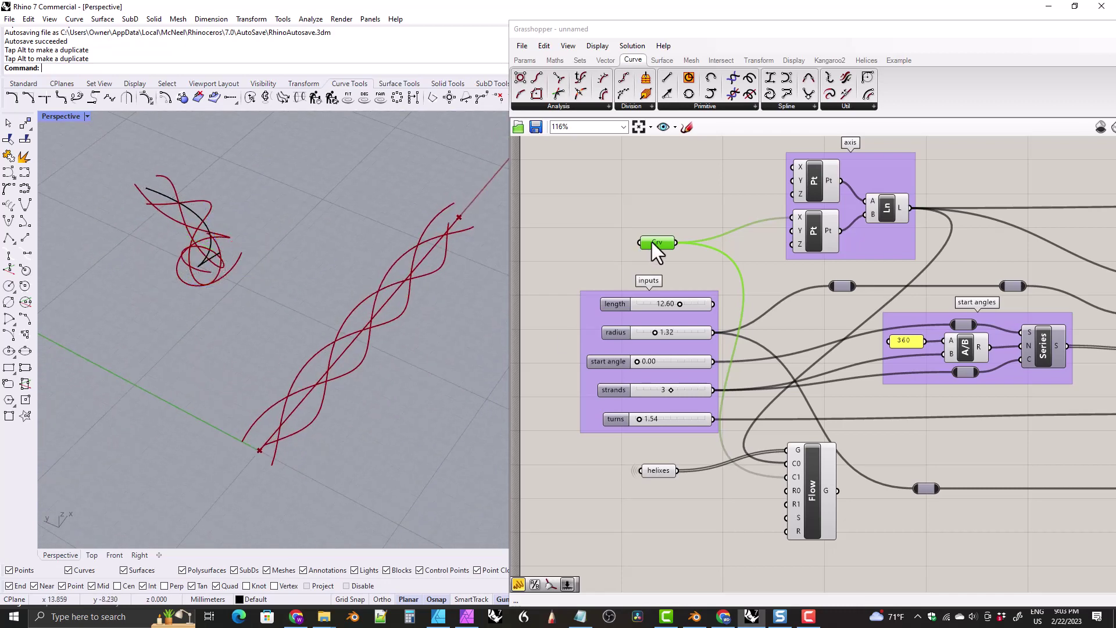
Look over the whole definition and select the Flow component to highlight its wires and flowed helixes
scroll(669, 285, down, 3)
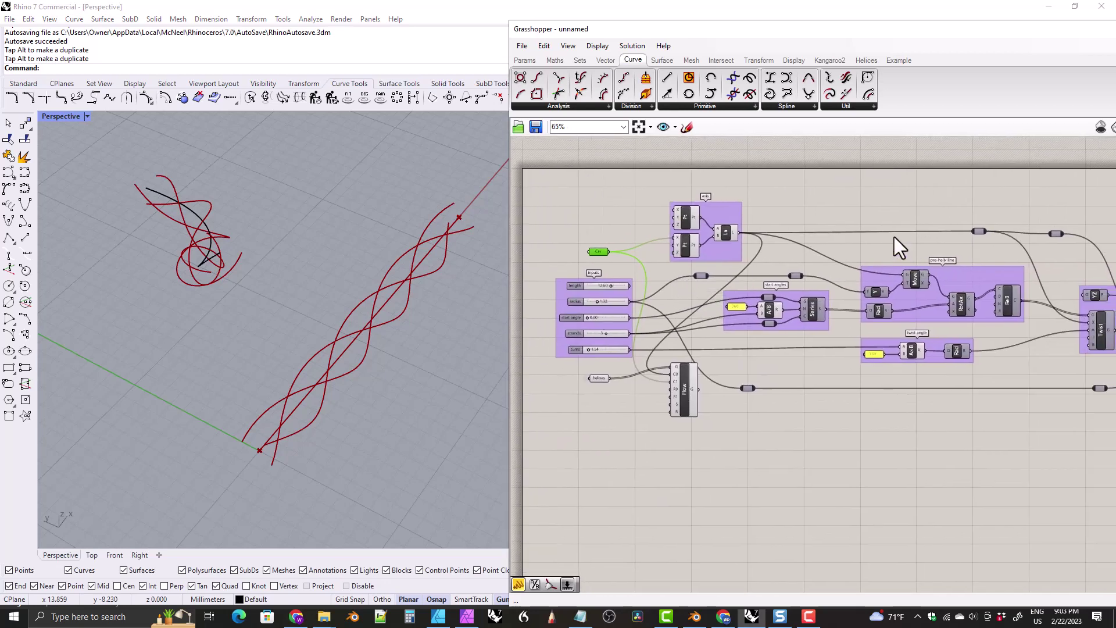
scroll(893, 236, down, 2)
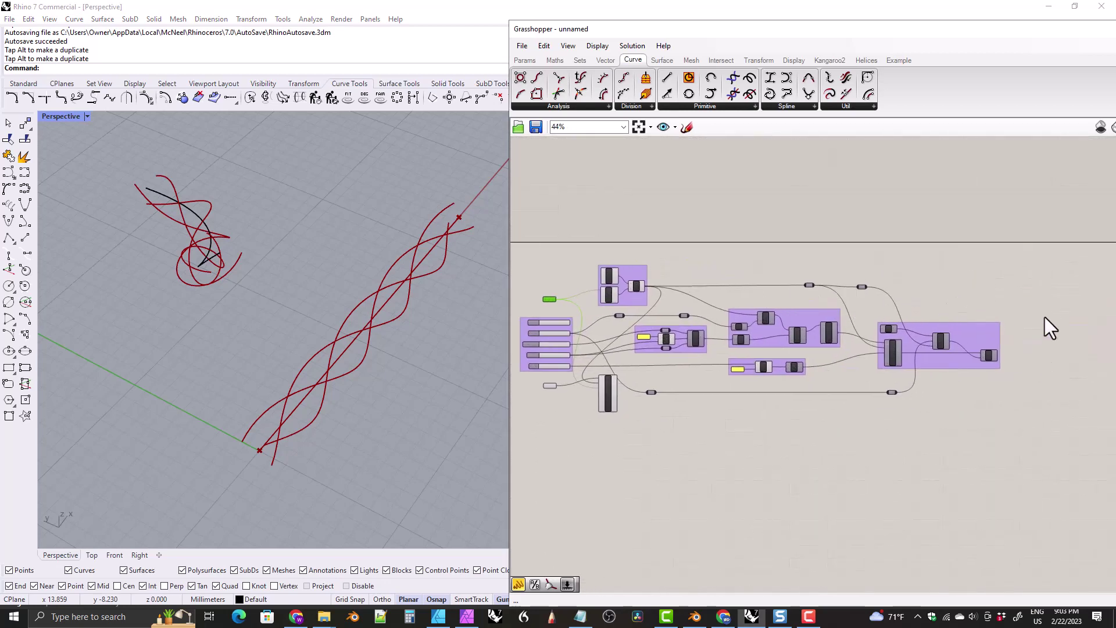
scroll(612, 355, up, 4)
click(779, 465)
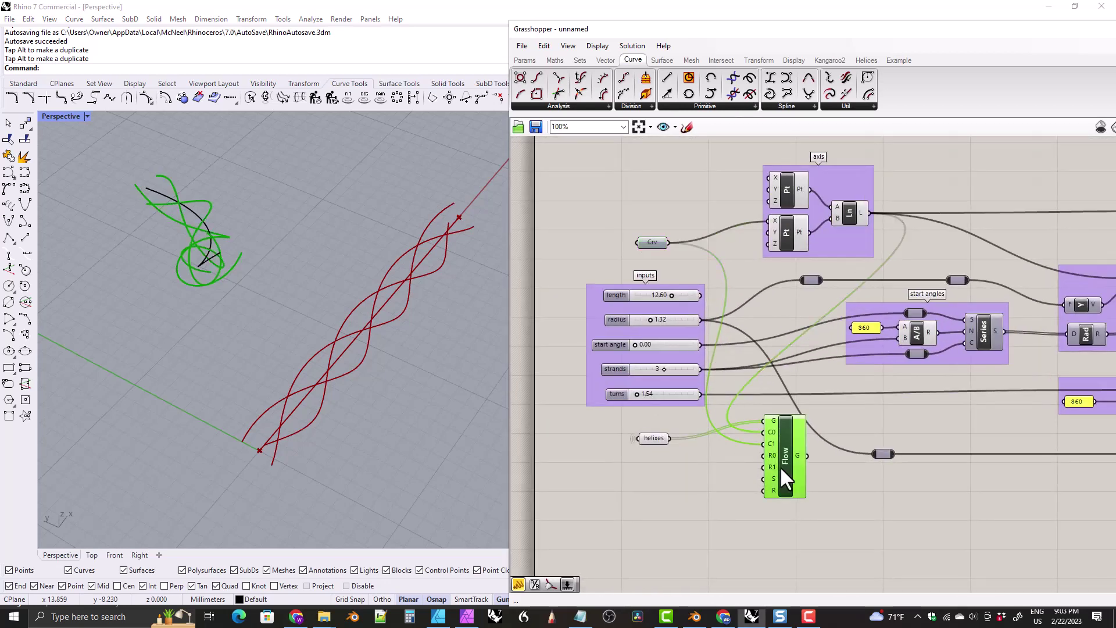
Delete the Flow component and the Curve parameter from the definition, and delete the guide curve from the Rhino model
key(Delete)
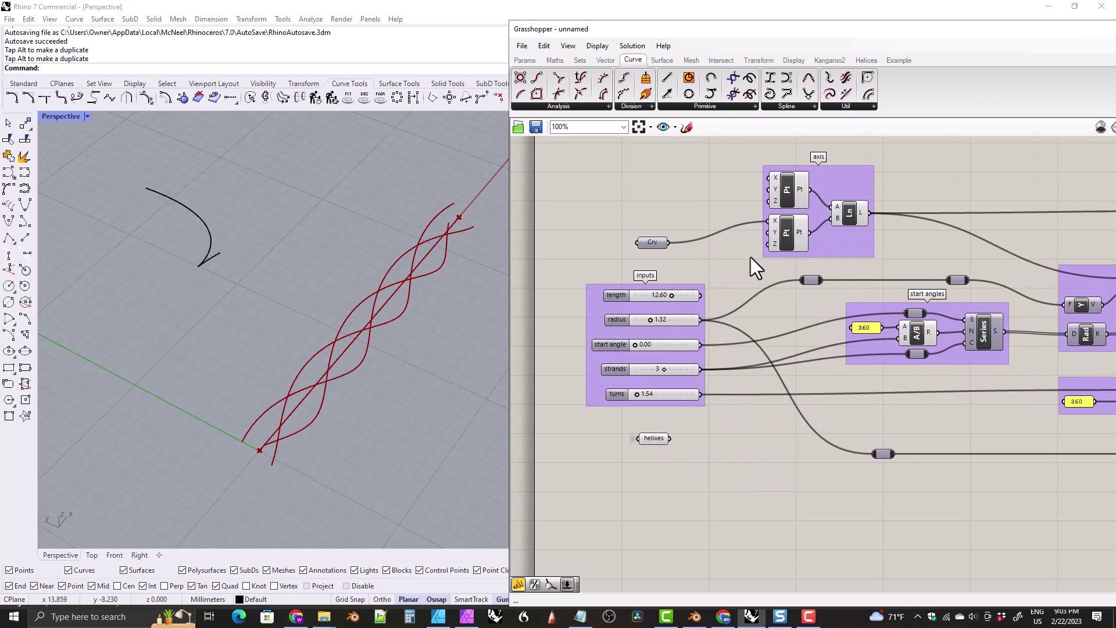
click(653, 242)
key(Delete)
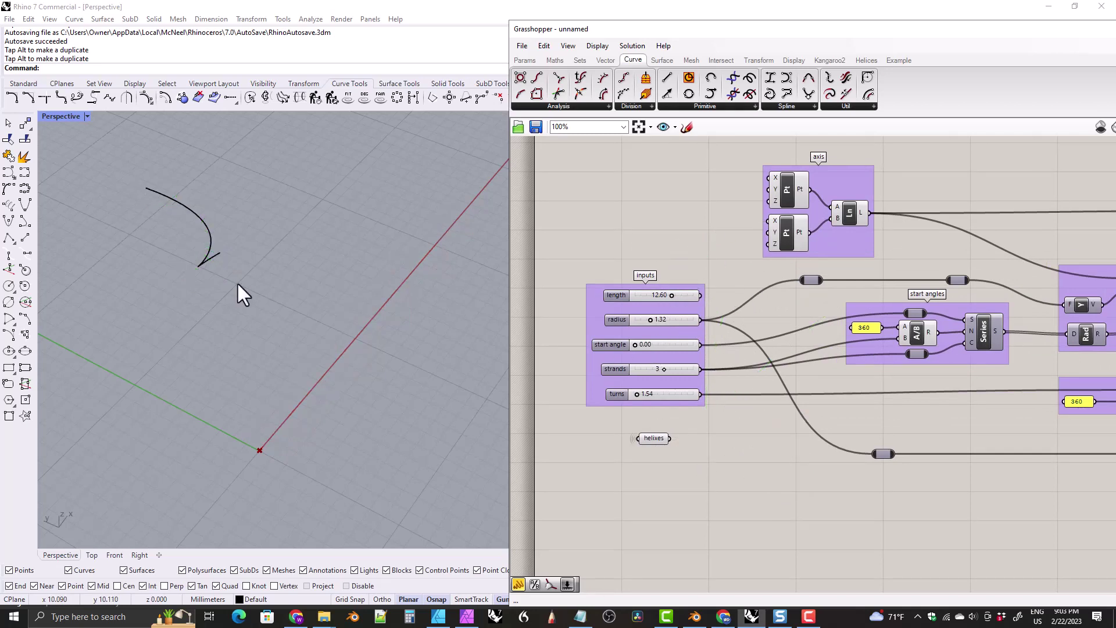
click(211, 260)
key(Delete)
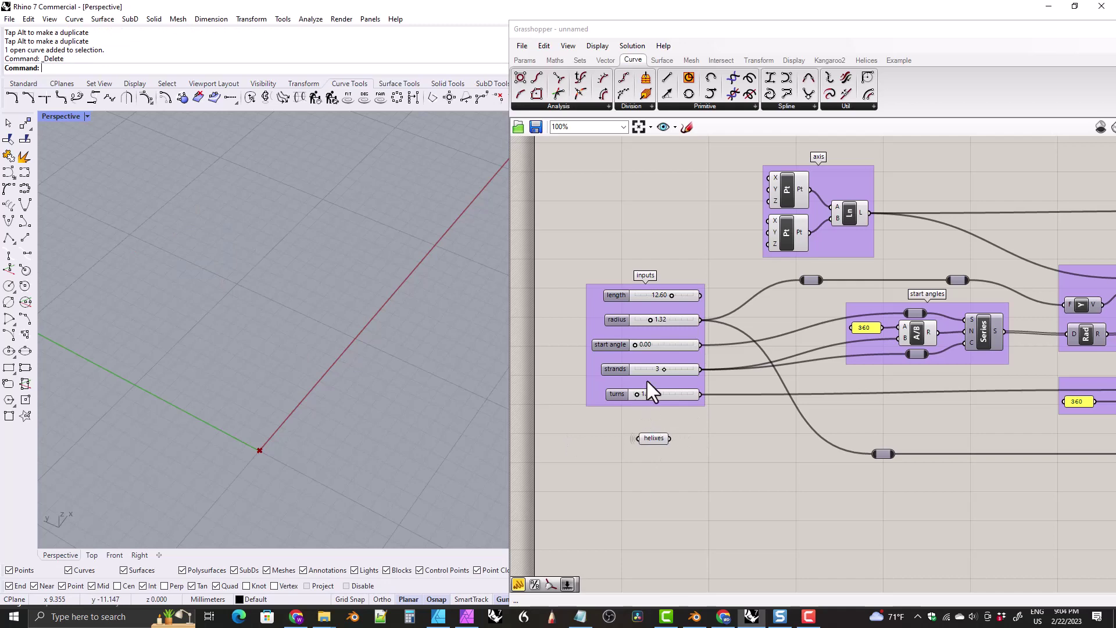
Reconnect the length slider to the X input of the axis's second point and set the length to 13.90
scroll(648, 378, up, 2)
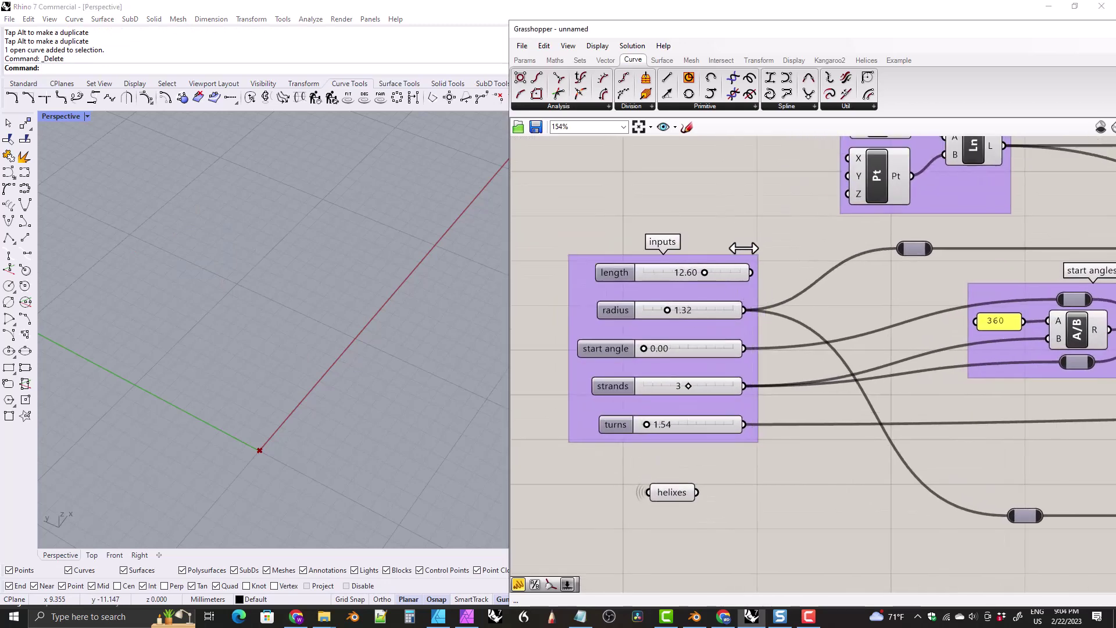
drag(744, 271, 847, 159)
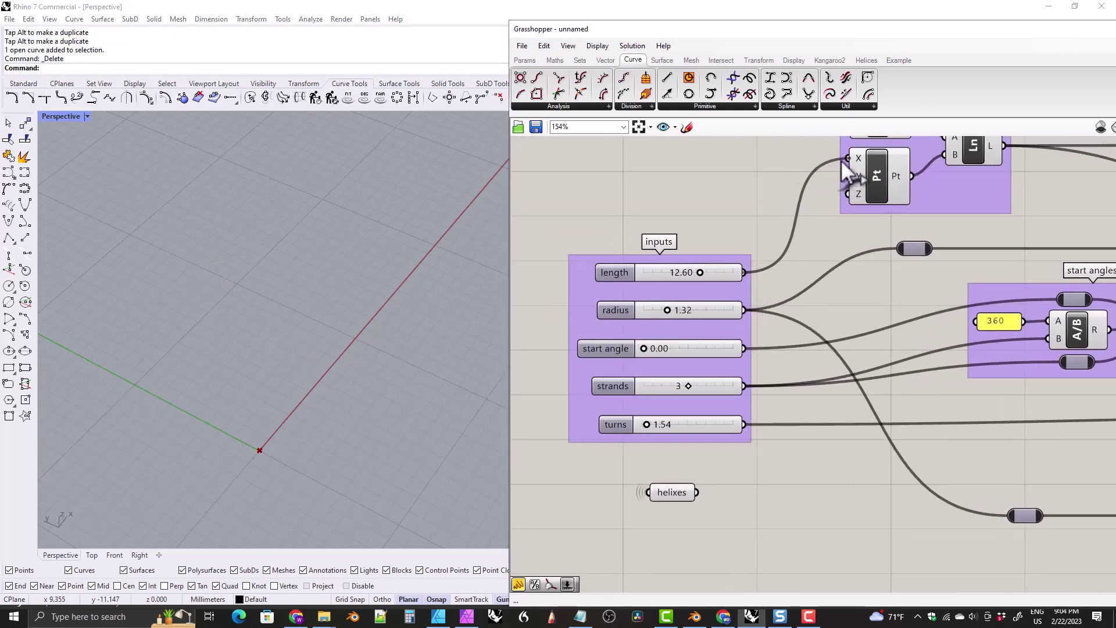
right_drag(286, 374, 314, 290)
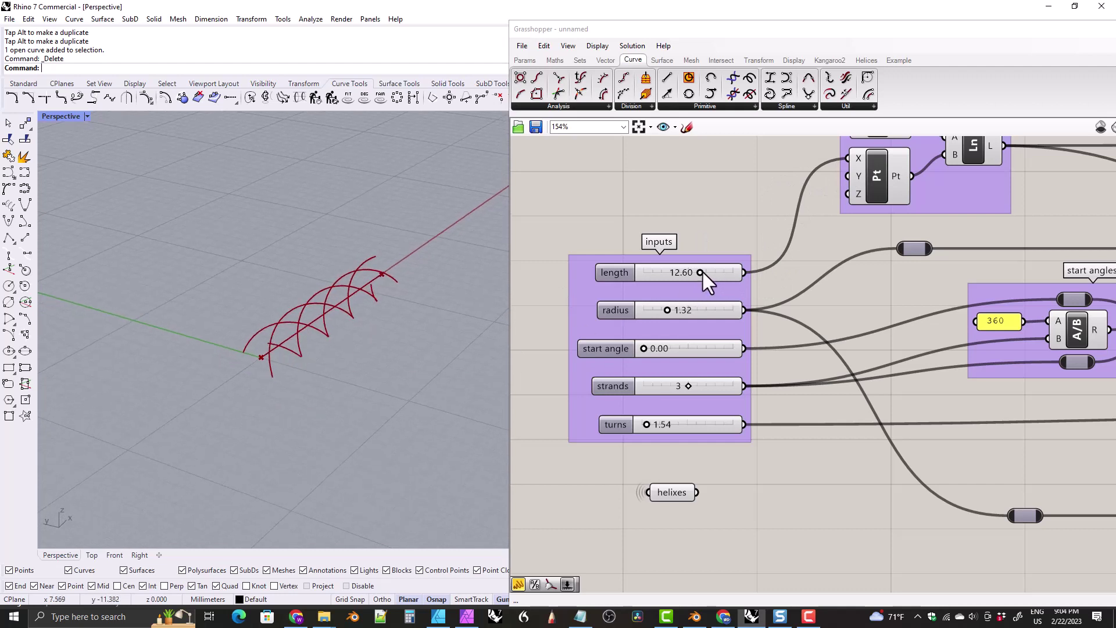
mouse_move(702, 272)
mouse_down()
mouse_move(734, 270)
mouse_move(708, 271)
mouse_up()
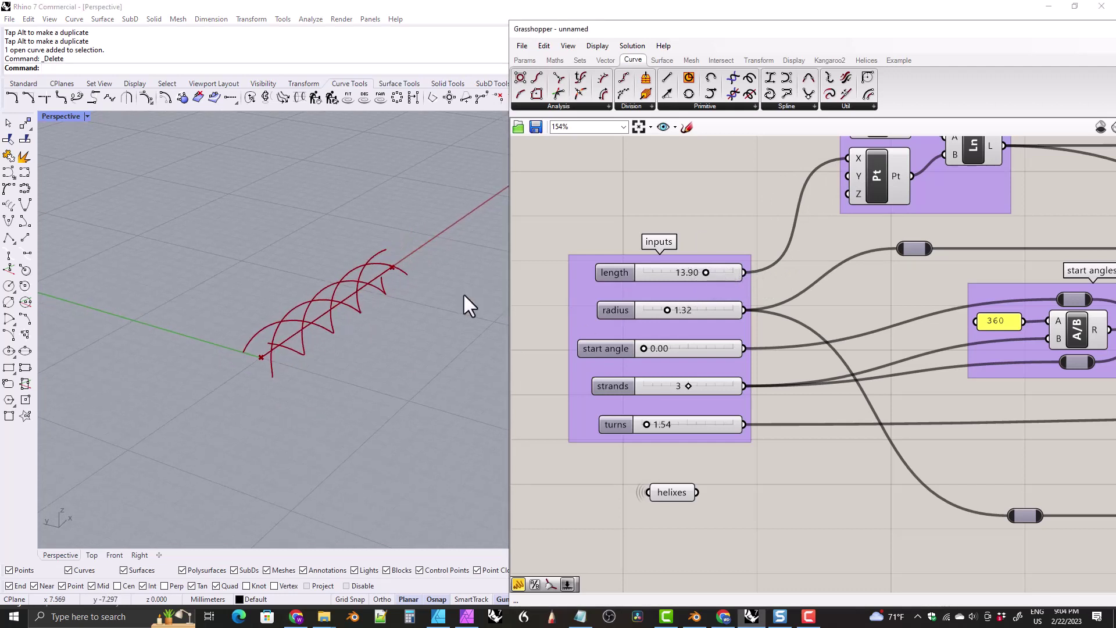
Set the helix radius to 1.55, the start angle to 65.59, the strands to 2 and the turns to 4.98
right_drag(464, 295, 304, 326)
mouse_move(667, 309)
mouse_down()
mouse_move(686, 310)
mouse_move(671, 310)
mouse_up()
mouse_move(644, 348)
mouse_down()
mouse_move(715, 352)
mouse_move(660, 349)
mouse_up()
mouse_move(686, 386)
mouse_down()
mouse_move(632, 389)
mouse_move(696, 387)
mouse_move(667, 387)
mouse_up()
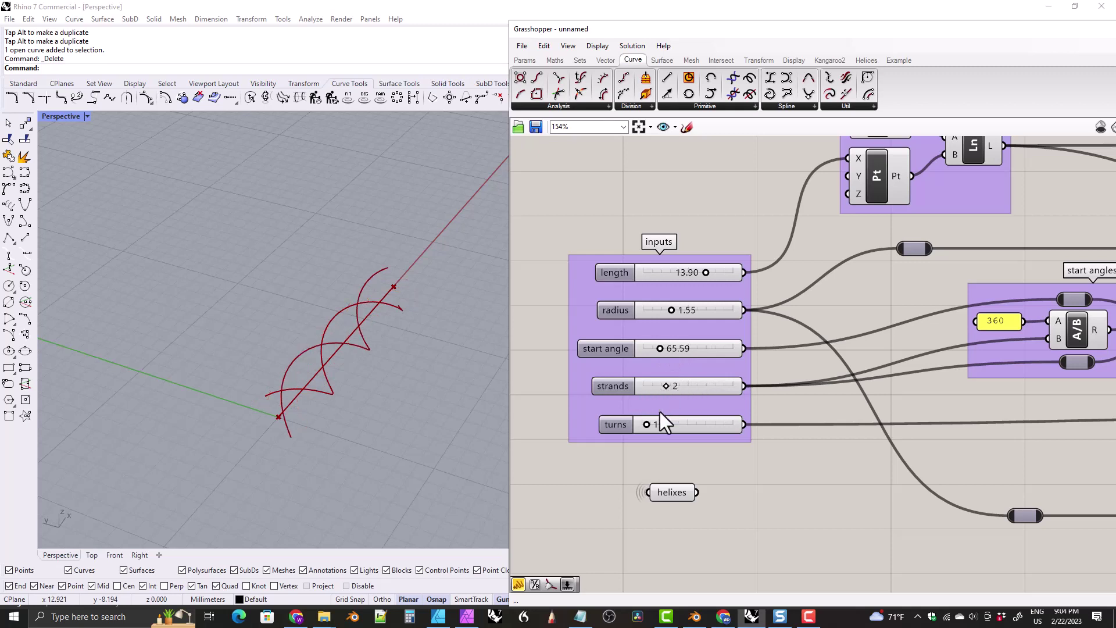
mouse_move(646, 424)
mouse_down()
mouse_move(666, 424)
mouse_move(657, 424)
mouse_up()
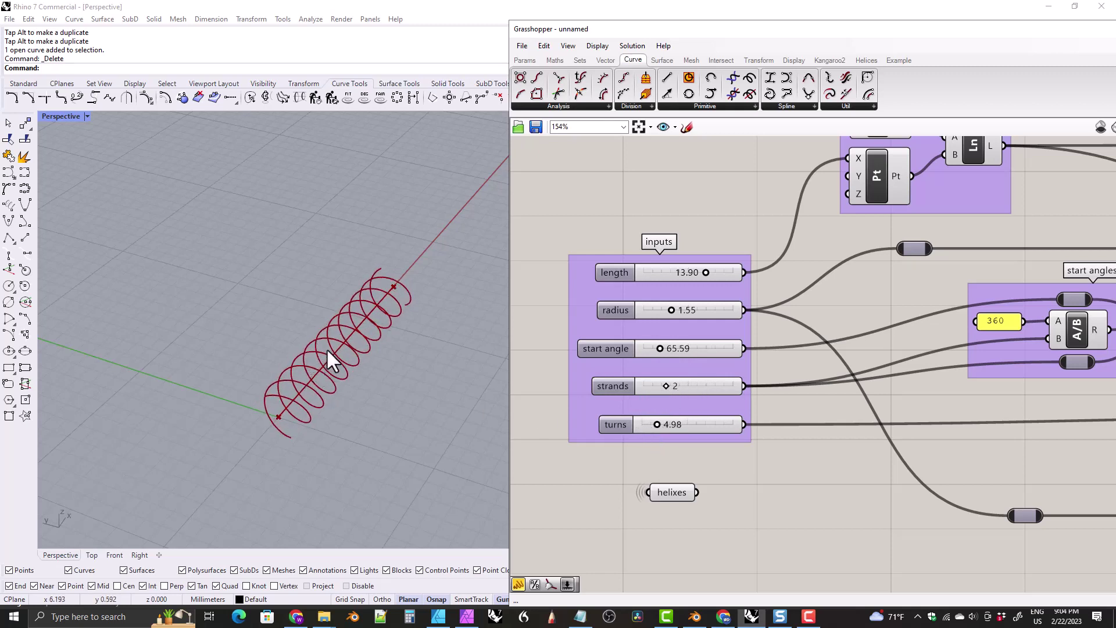
right_drag(326, 348, 340, 311)
scroll(364, 330, up, 3)
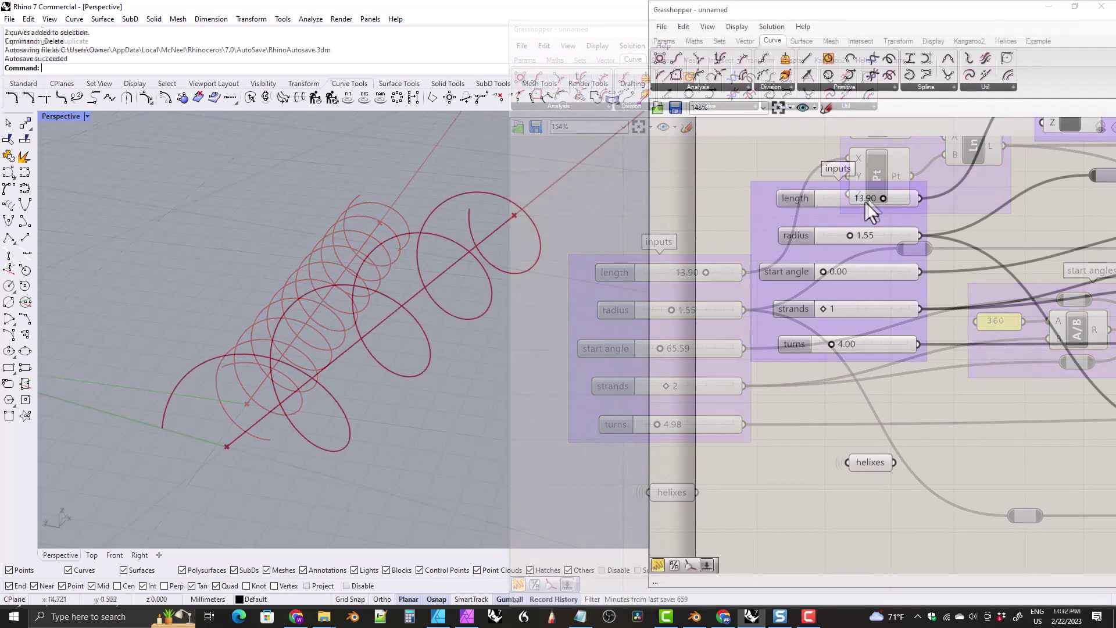
Set the helix length to 20.00, the radius to 1.58 and the turns to 9.94
drag(880, 203, 912, 204)
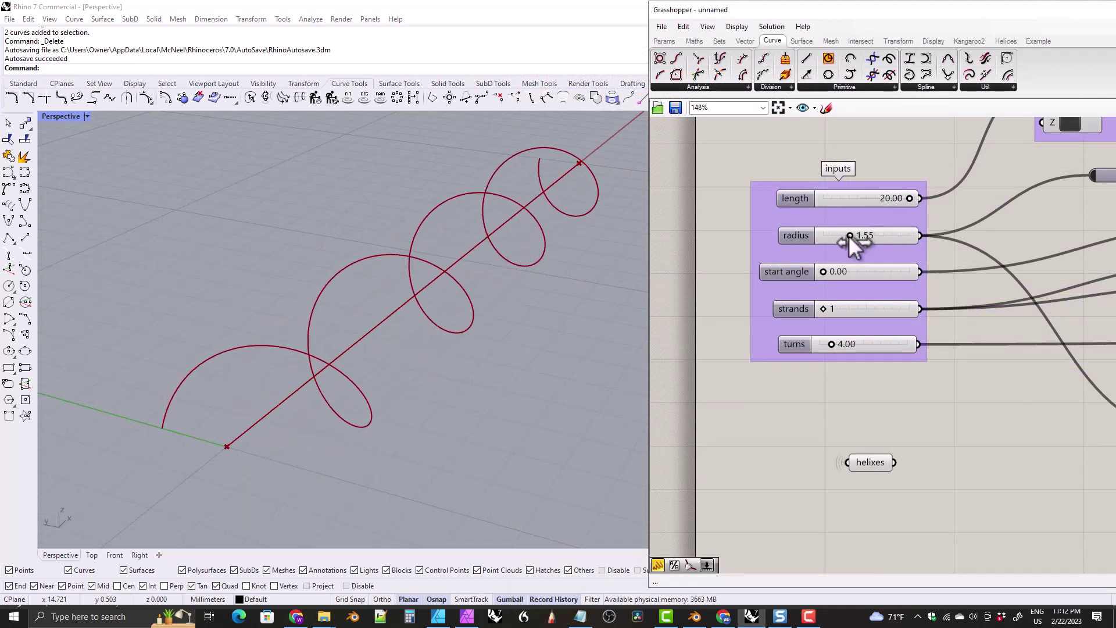
mouse_move(849, 235)
mouse_down()
mouse_move(838, 235)
mouse_move(850, 235)
mouse_up()
drag(824, 271, 851, 346)
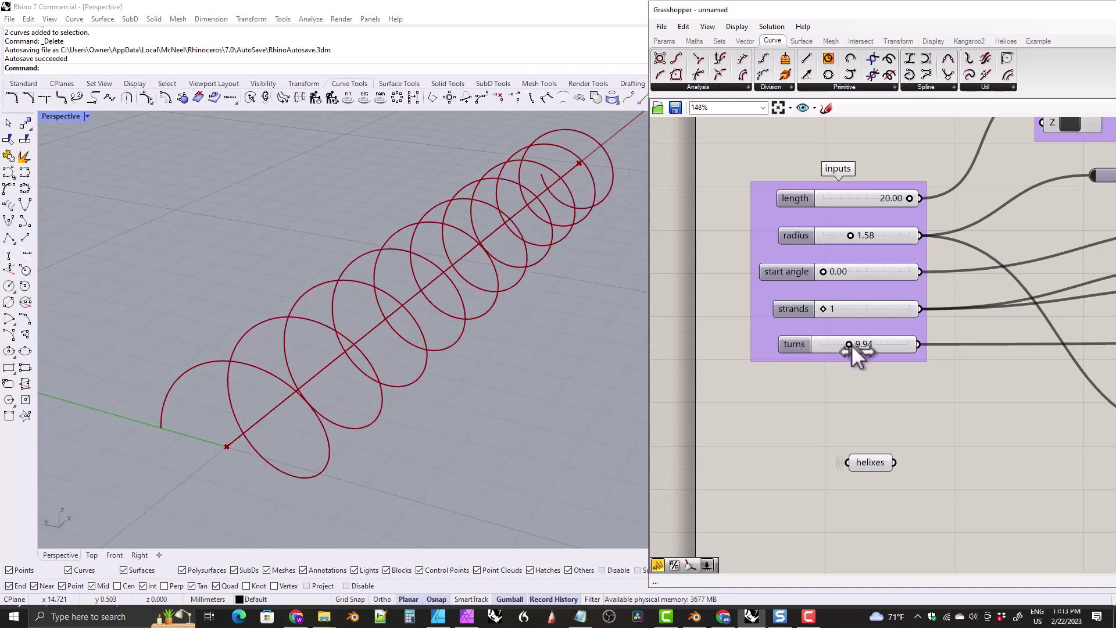